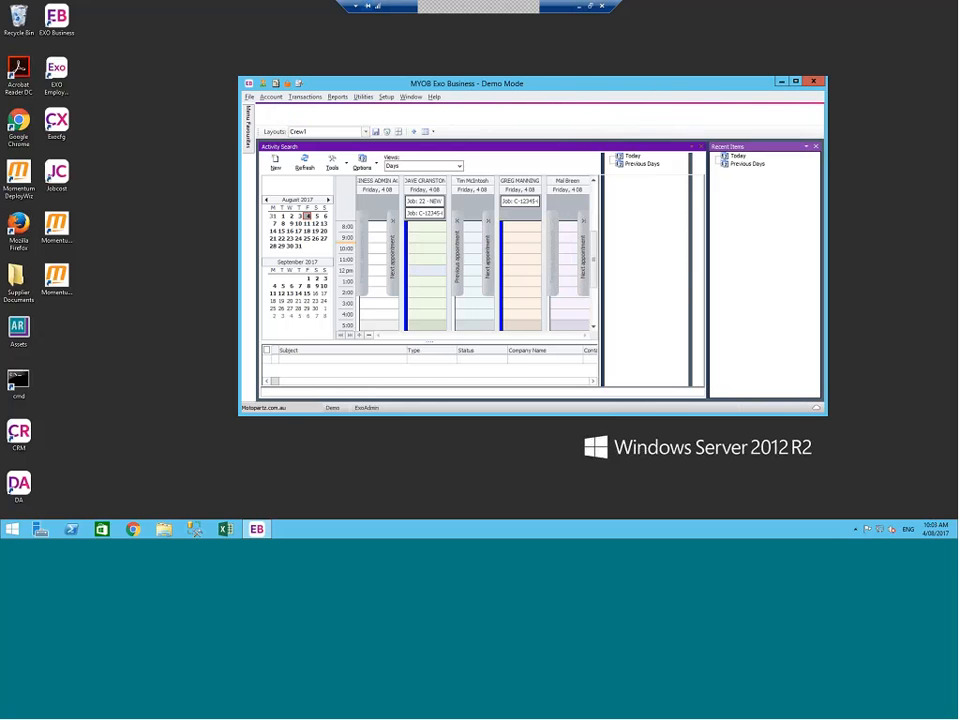
# - Reposition and enlarge the main window, and open the AIRSUS01 Air Suspension item from the stock item list
pyautogui.moveTo(399, 90); pyautogui.dragTo(313, 85)
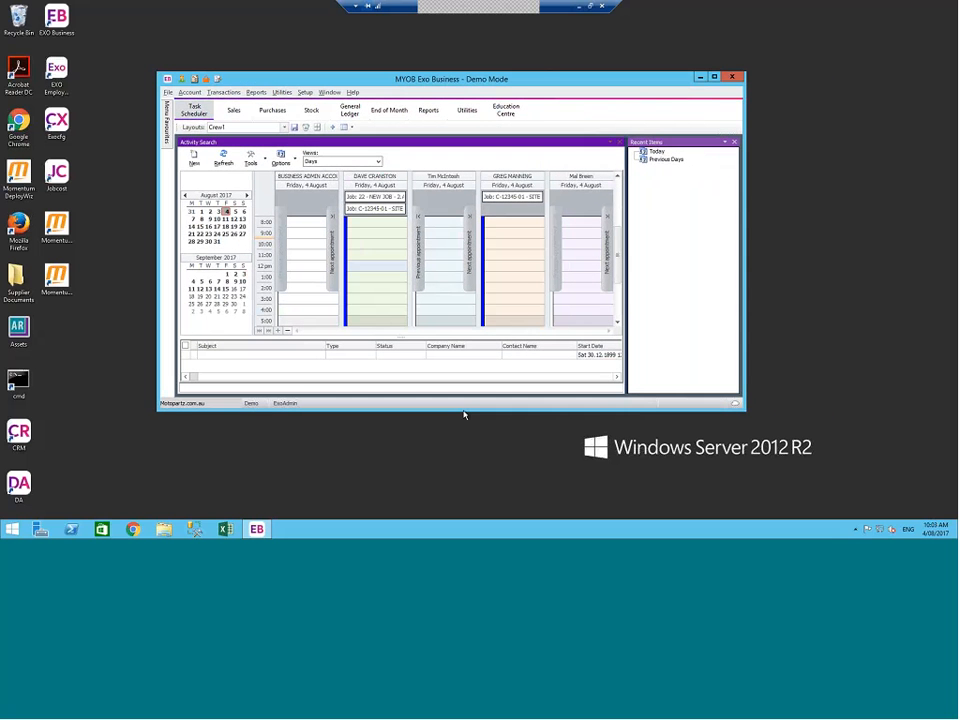
pyautogui.moveTo(462, 408); pyautogui.dragTo(593, 454)
pyautogui.click(387, 112)
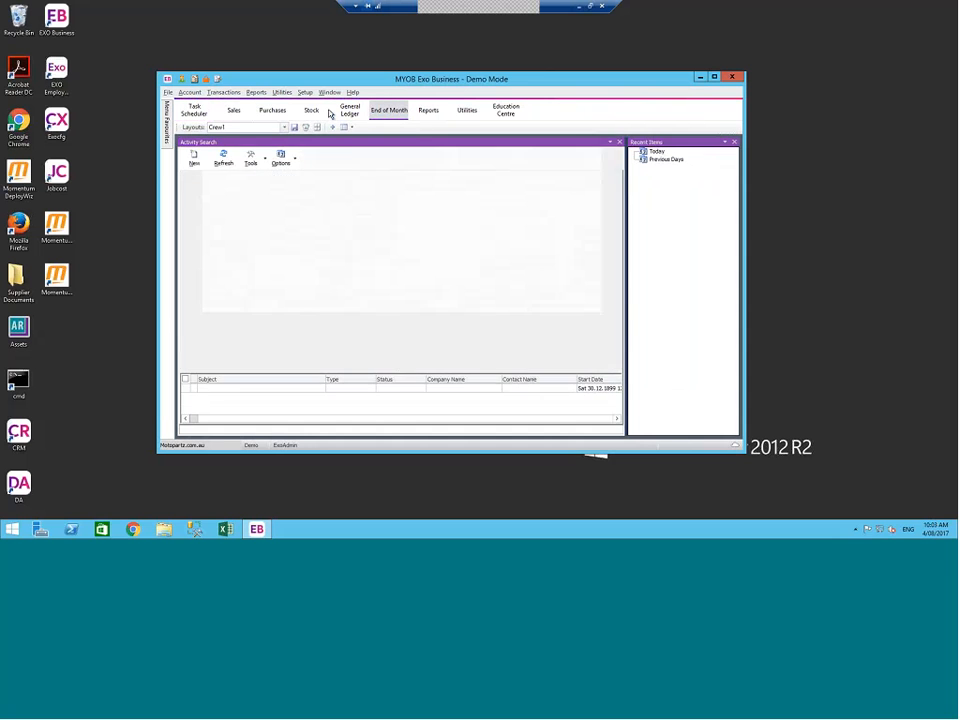
pyautogui.click(305, 116)
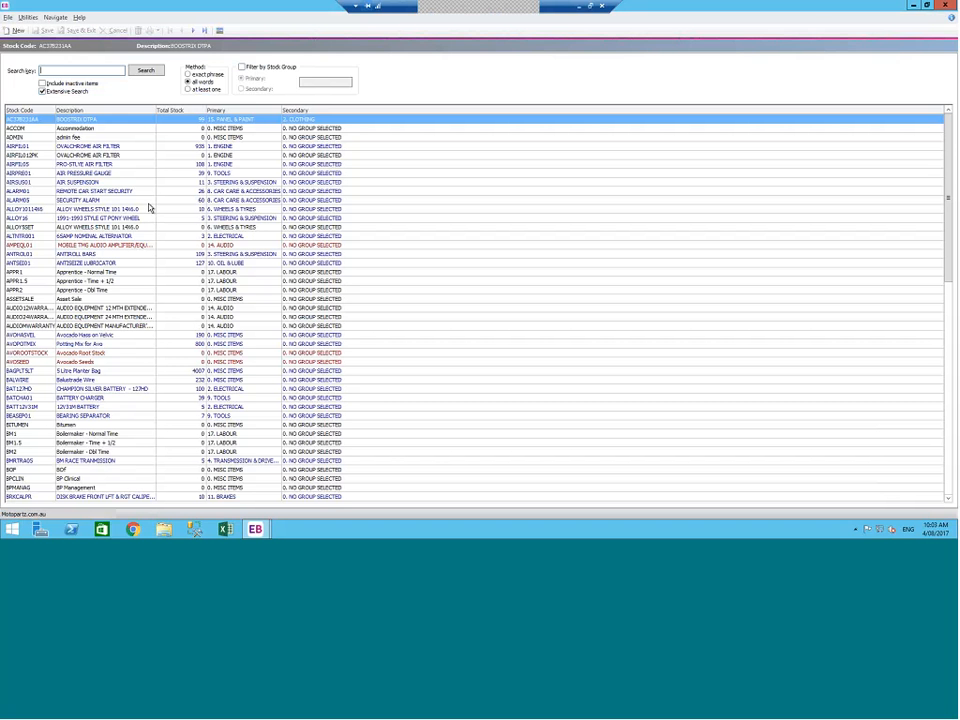
pyautogui.doubleClick(75, 184)
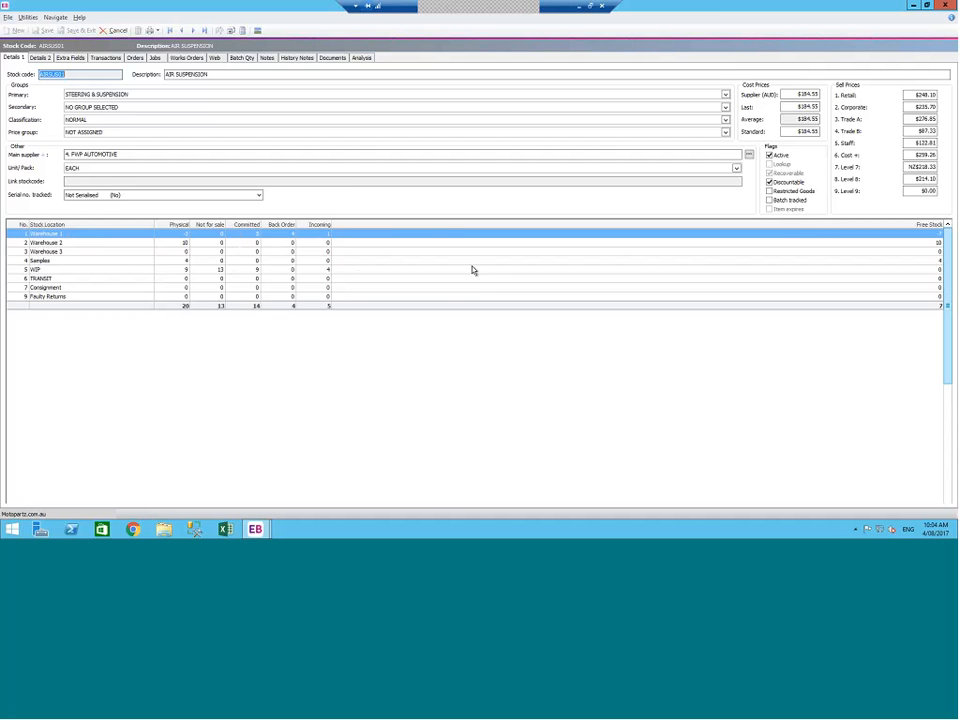
# - Review the AIRSUS01 minimum and maximum stock levels for each location, and close the location information without changes
pyautogui.click(42, 60)
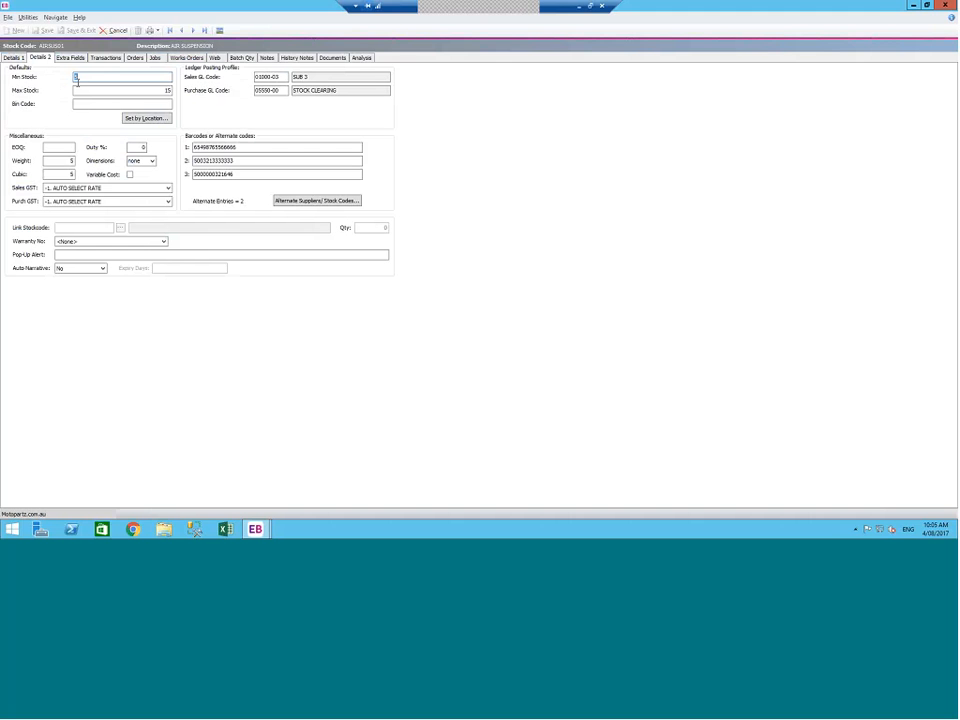
pyautogui.click(155, 121)
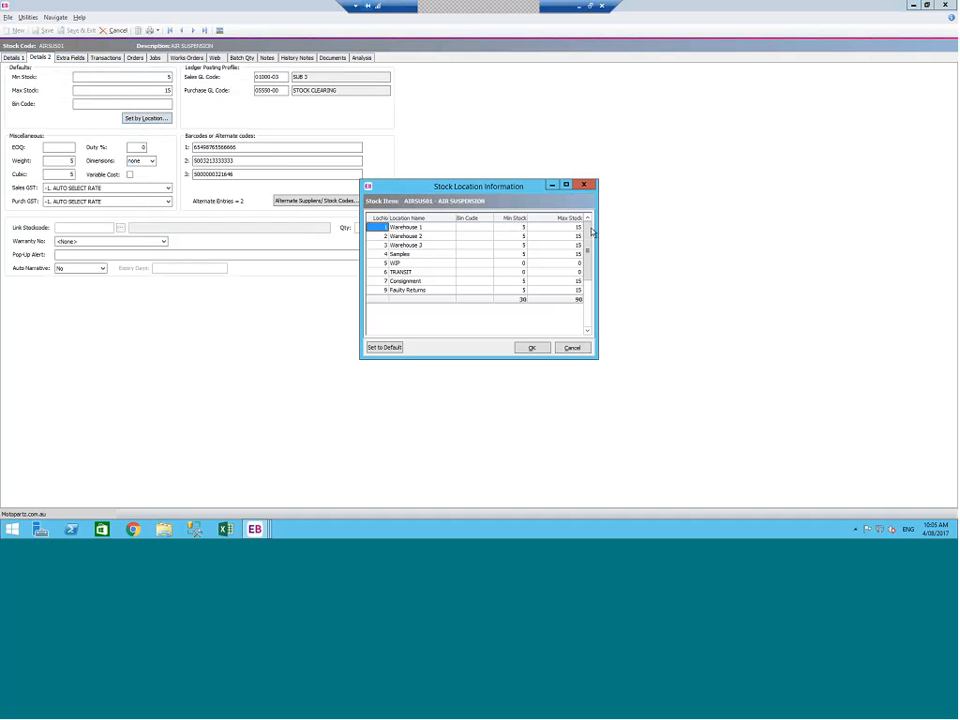
pyautogui.click(411, 246)
pyautogui.click(419, 255)
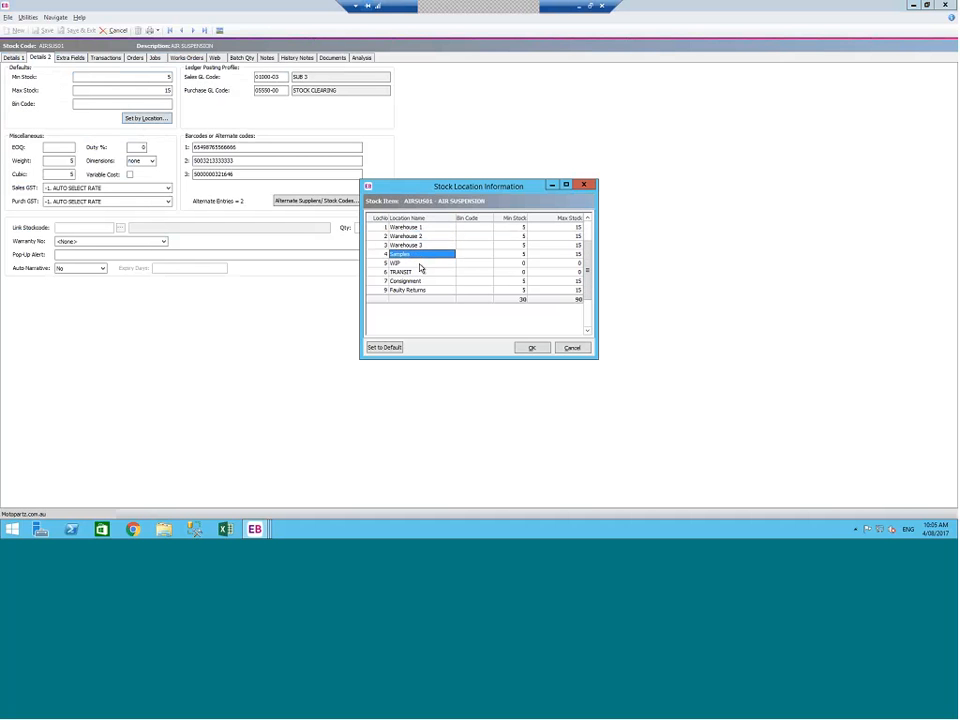
pyautogui.click(419, 264)
pyautogui.click(420, 273)
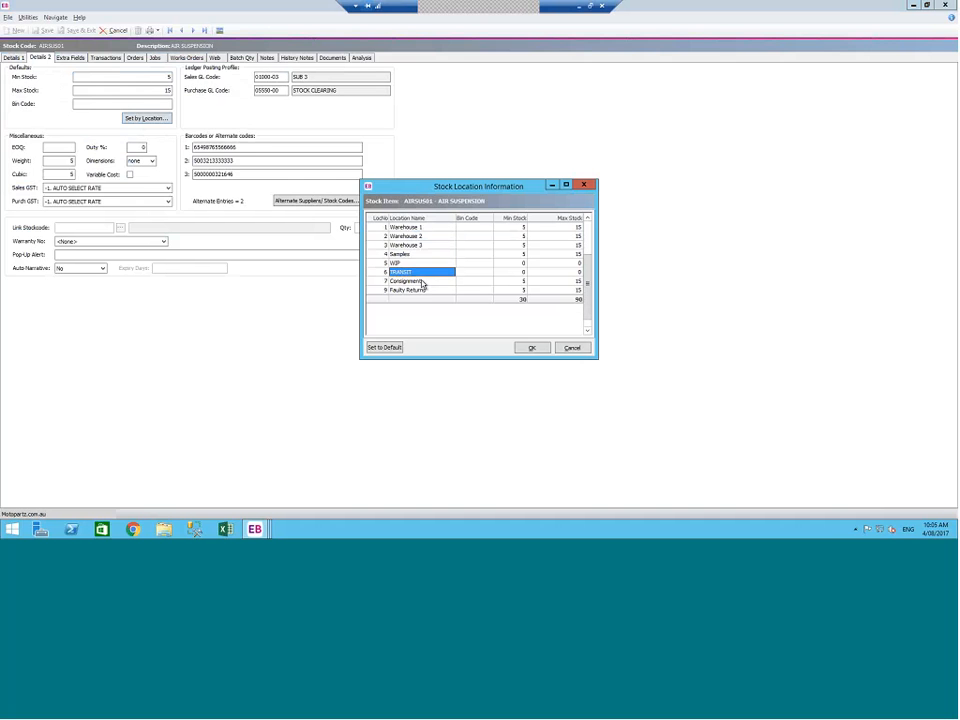
pyautogui.click(423, 282)
pyautogui.press('Up')
pyautogui.press('Up')
pyautogui.press('Up')
pyautogui.press('Up')
pyautogui.press('Up')
pyautogui.press('Up')
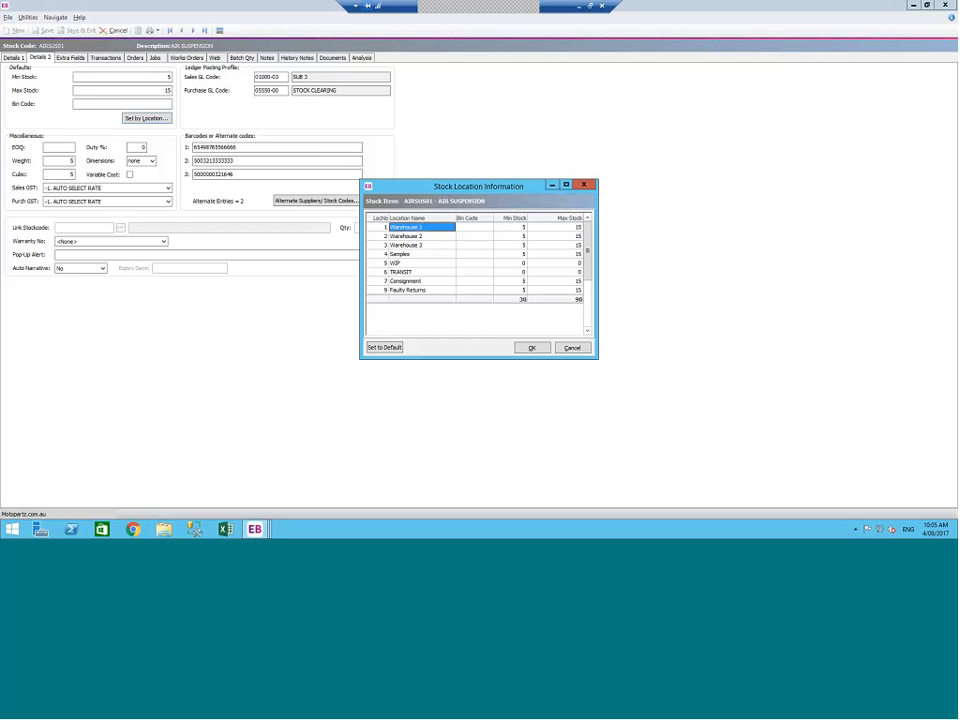
pyautogui.click(577, 349)
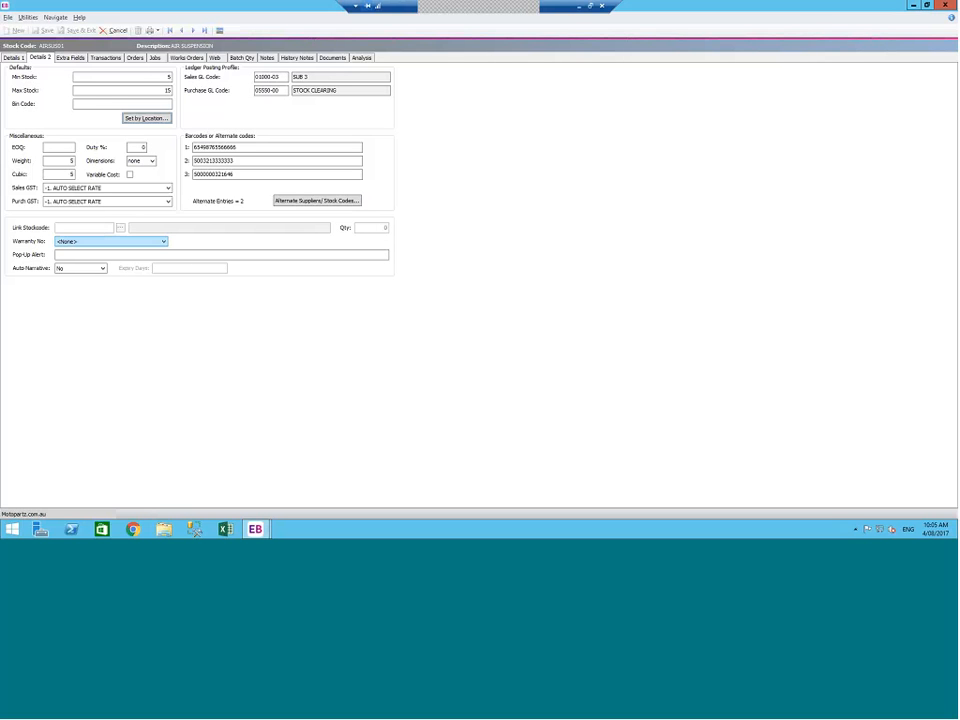
# - Try to save the AIRSUS01 item with an EOQ of 10, and exit the item by cancelling the edit
pyautogui.click(63, 148)
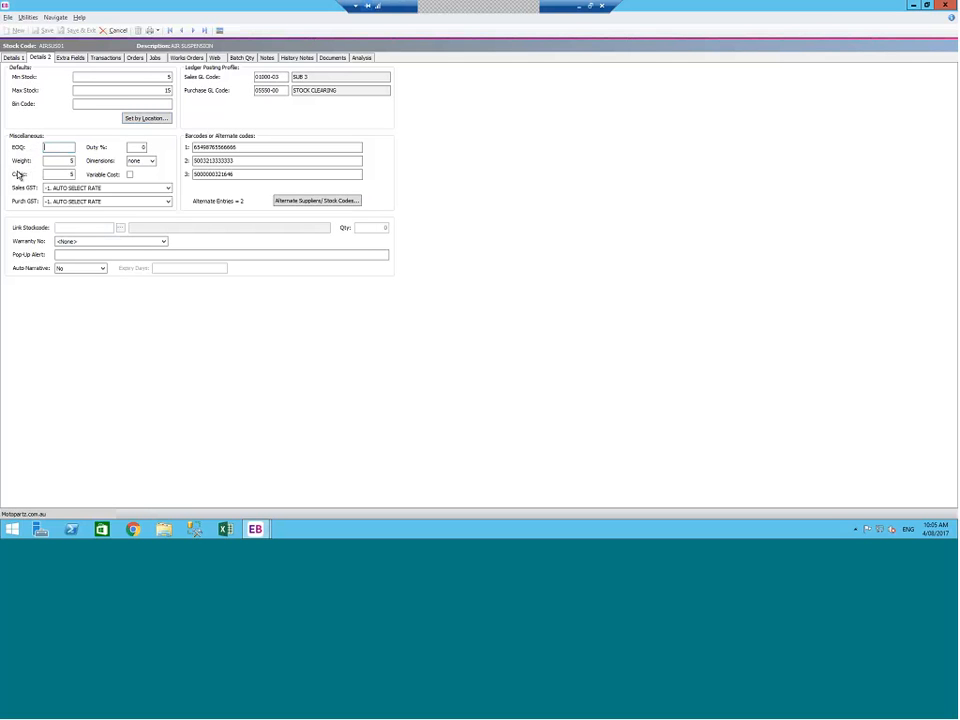
pyautogui.write('10')
pyautogui.press('Tab')
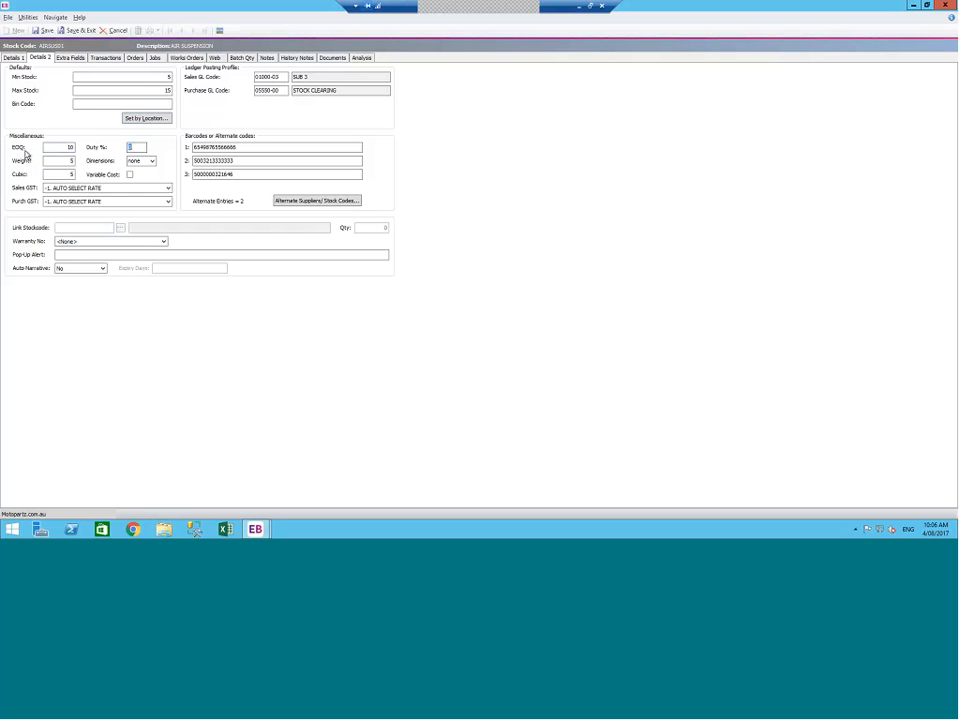
pyautogui.click(15, 58)
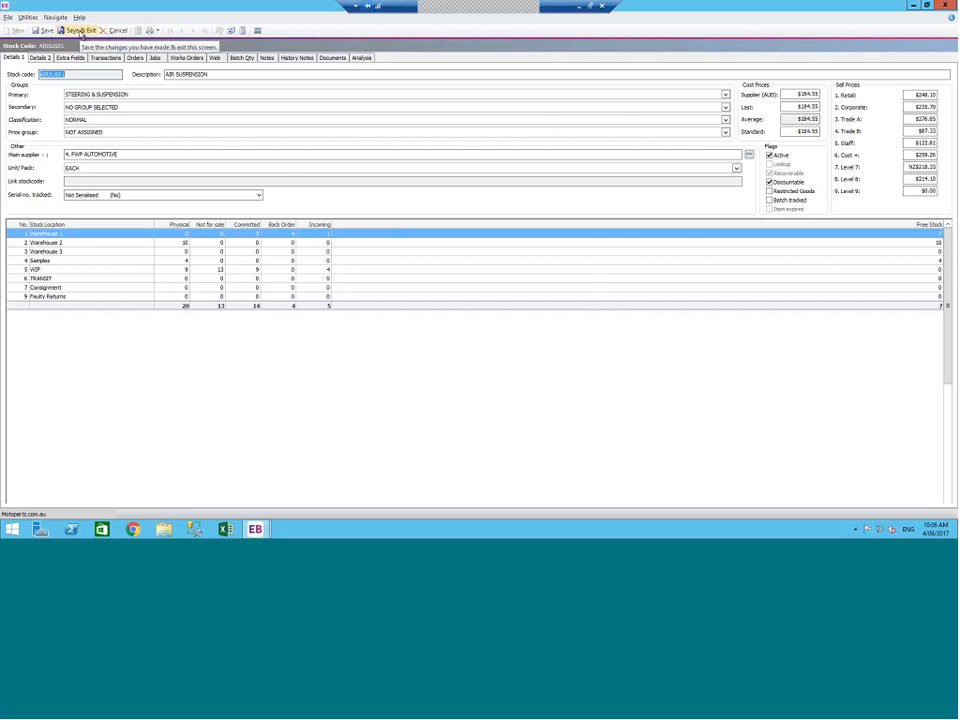
pyautogui.click(80, 31)
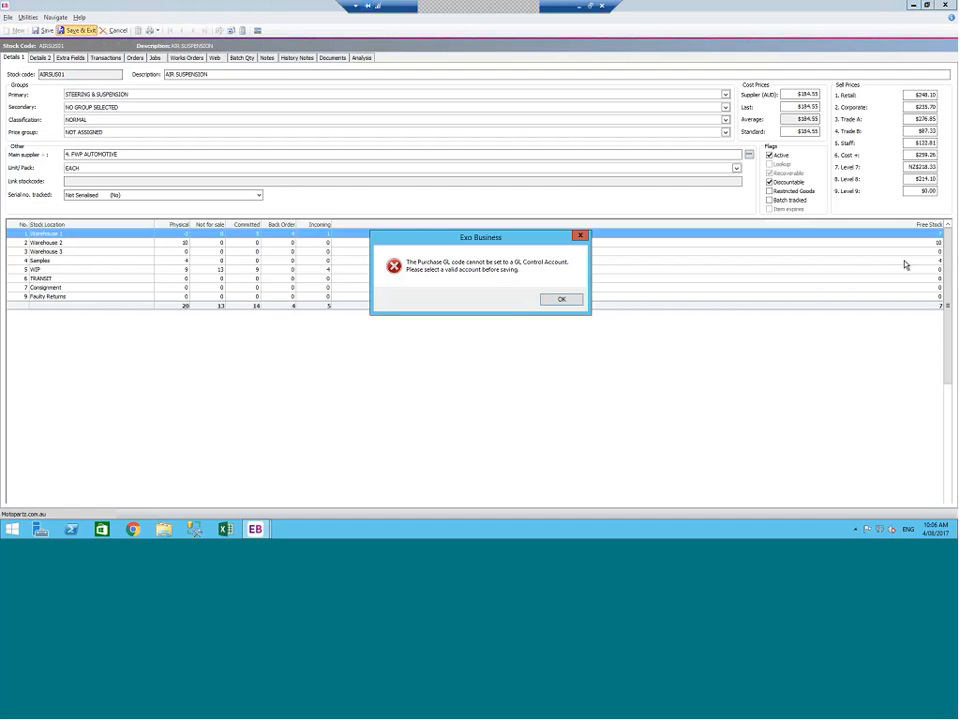
pyautogui.click(562, 300)
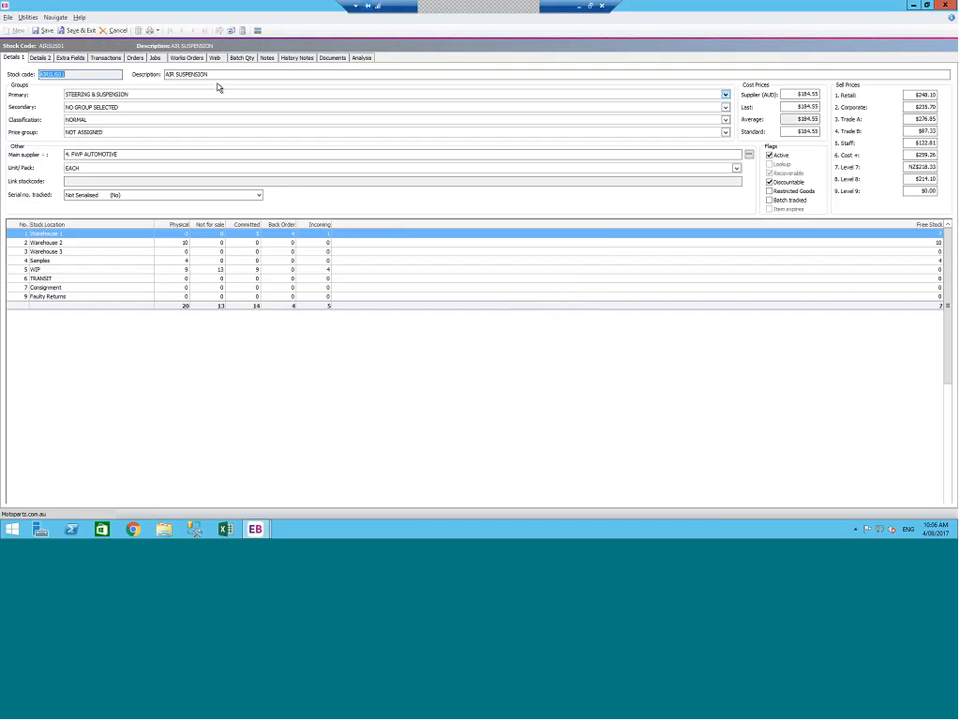
pyautogui.click(117, 31)
pyautogui.click(470, 300)
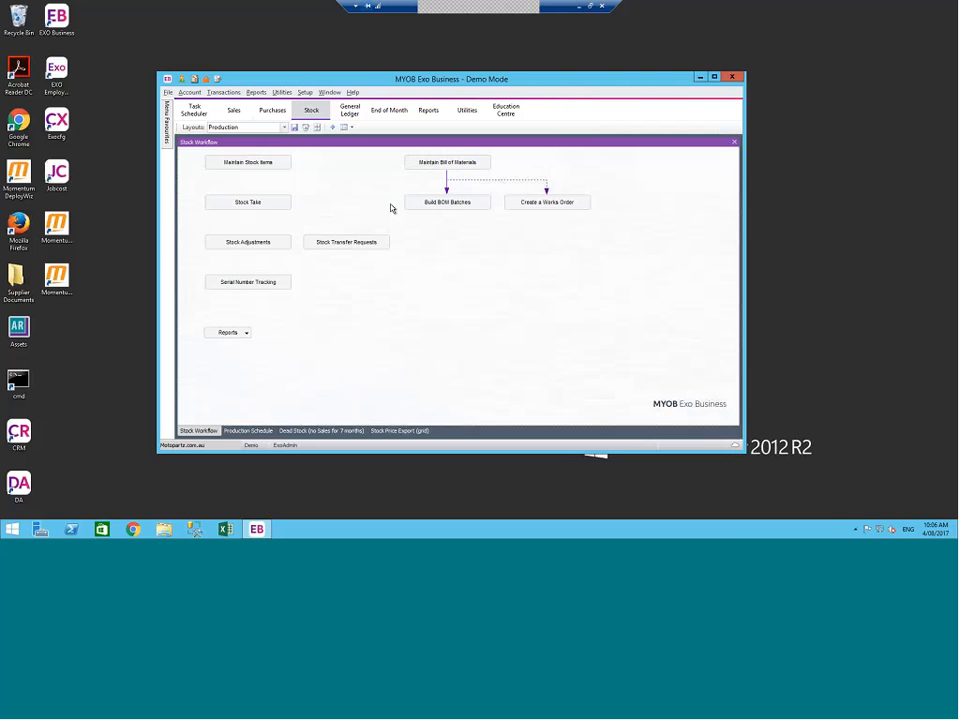
# - Preview the calculation-based Stock Reorder Requirements report for Warehouse 1 with Hide Zero Sales turned off
pyautogui.click(255, 92)
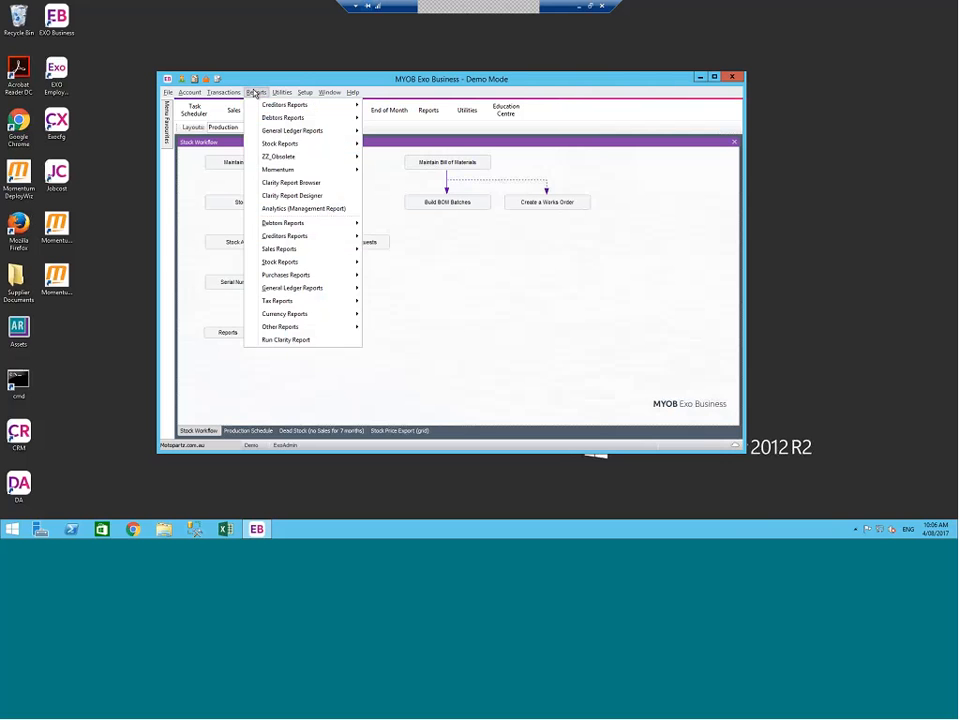
pyautogui.moveTo(320, 274)
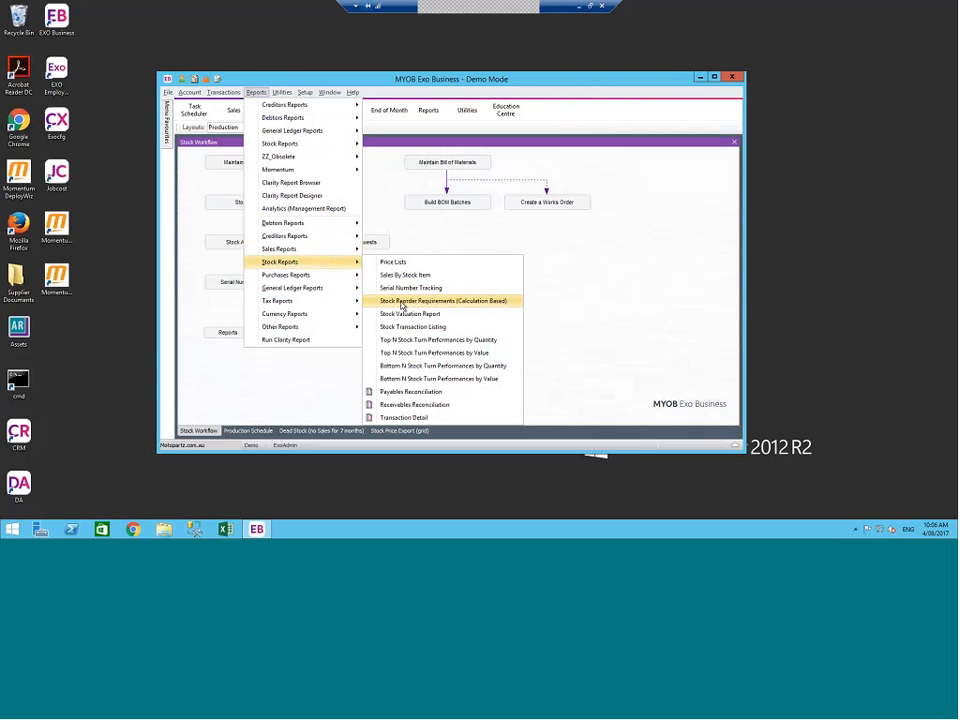
pyautogui.click(515, 302)
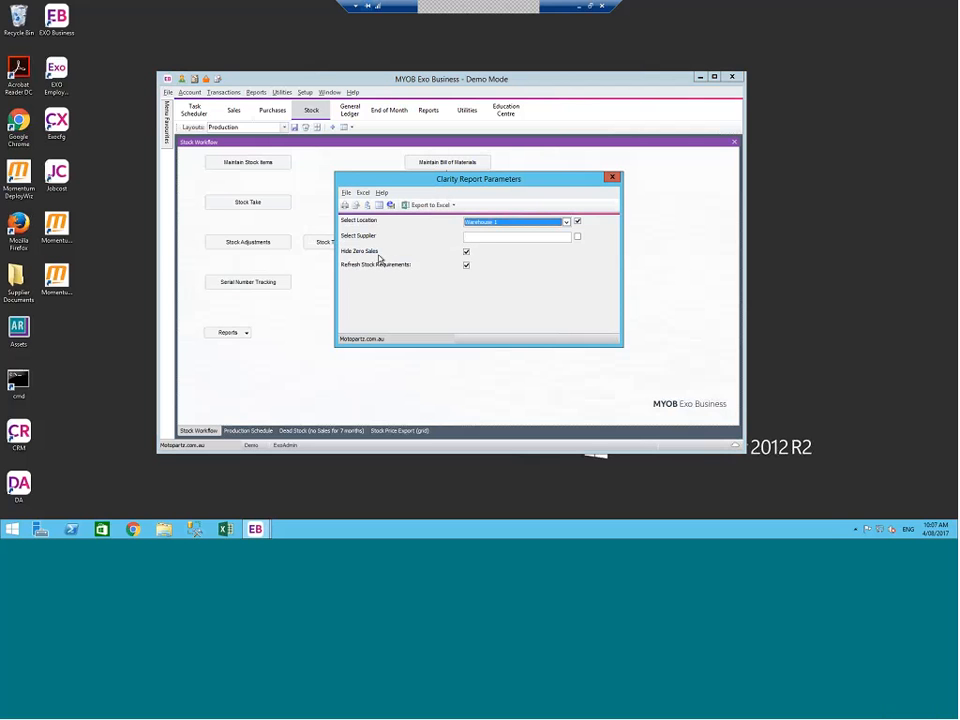
pyautogui.click(466, 253)
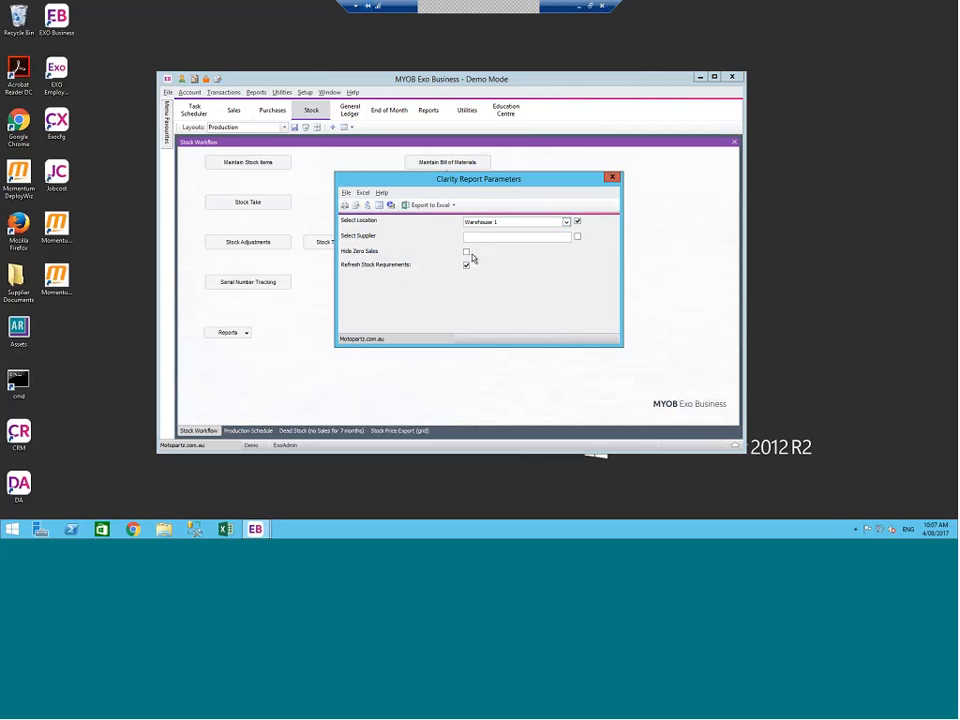
pyautogui.click(356, 204)
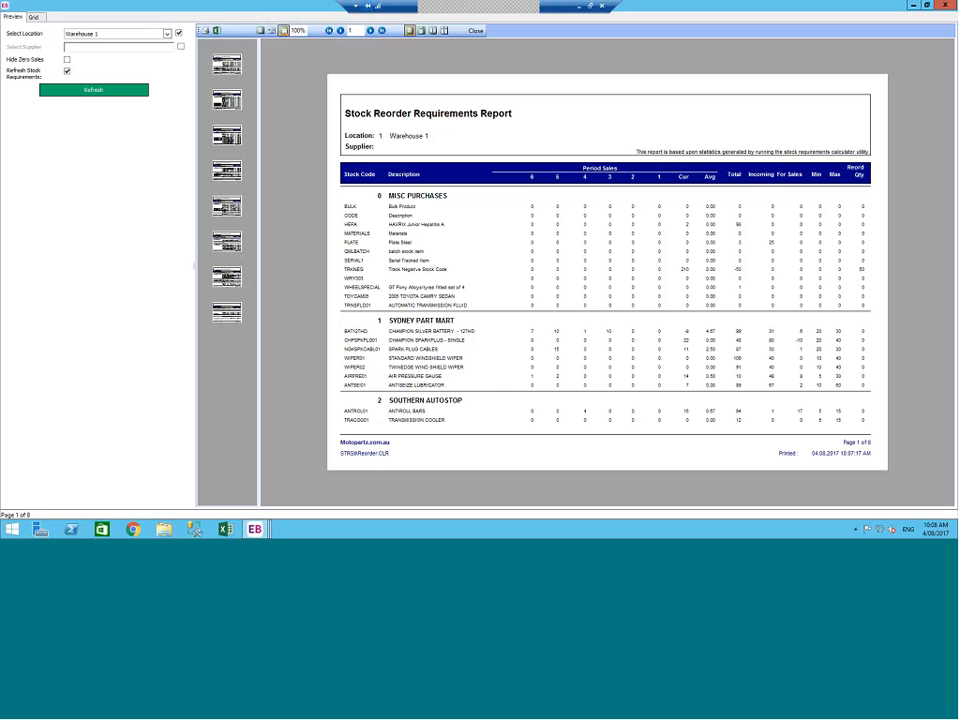
# - Examine the reorder quantities per supplier through page 6 of the report, and close the report and its parameters
pyautogui.click(370, 31)
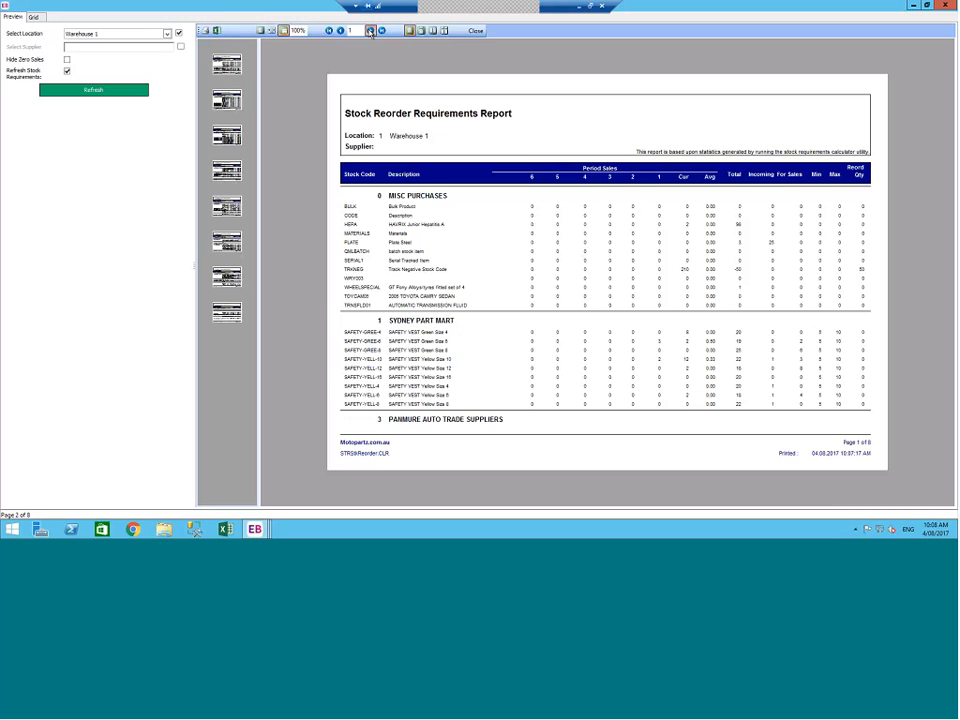
pyautogui.click(370, 31)
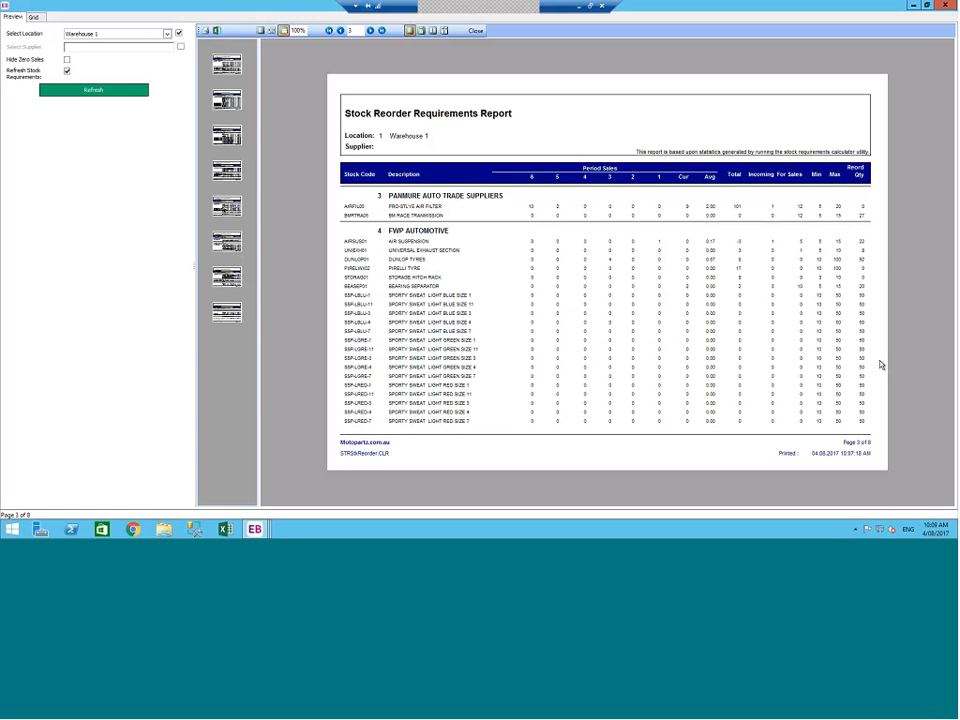
pyautogui.click(370, 33)
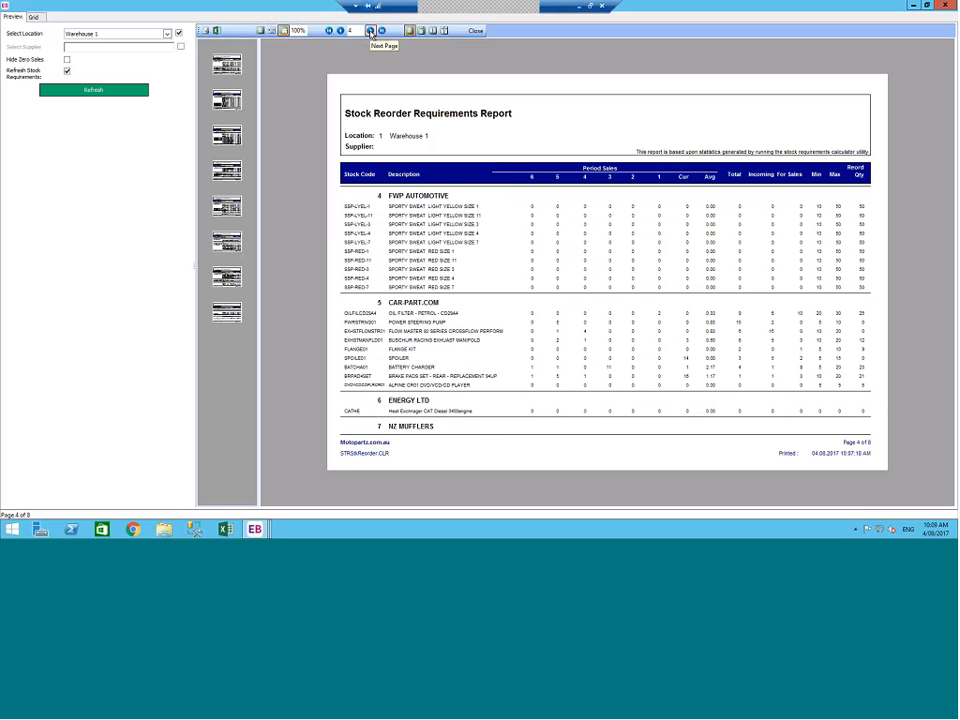
pyautogui.click(370, 33)
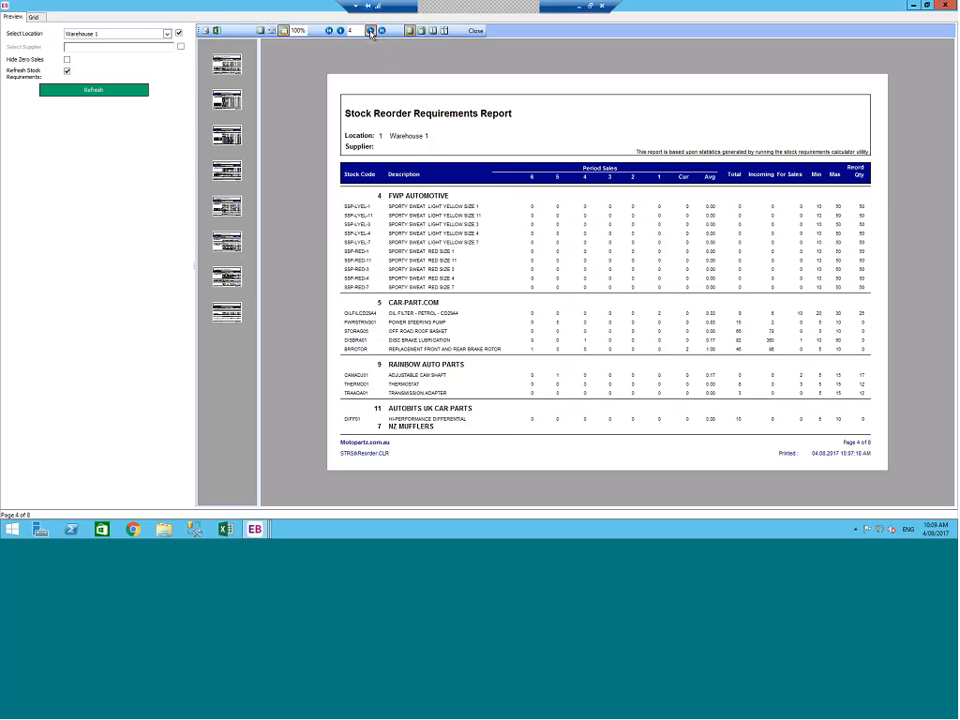
pyautogui.click(370, 33)
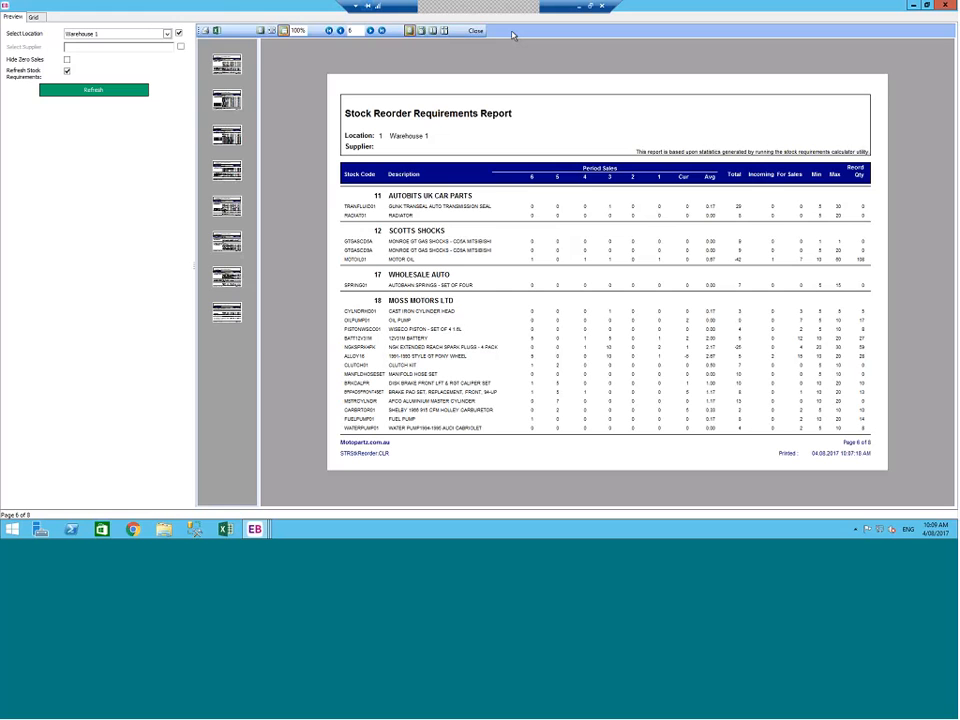
pyautogui.click(476, 30)
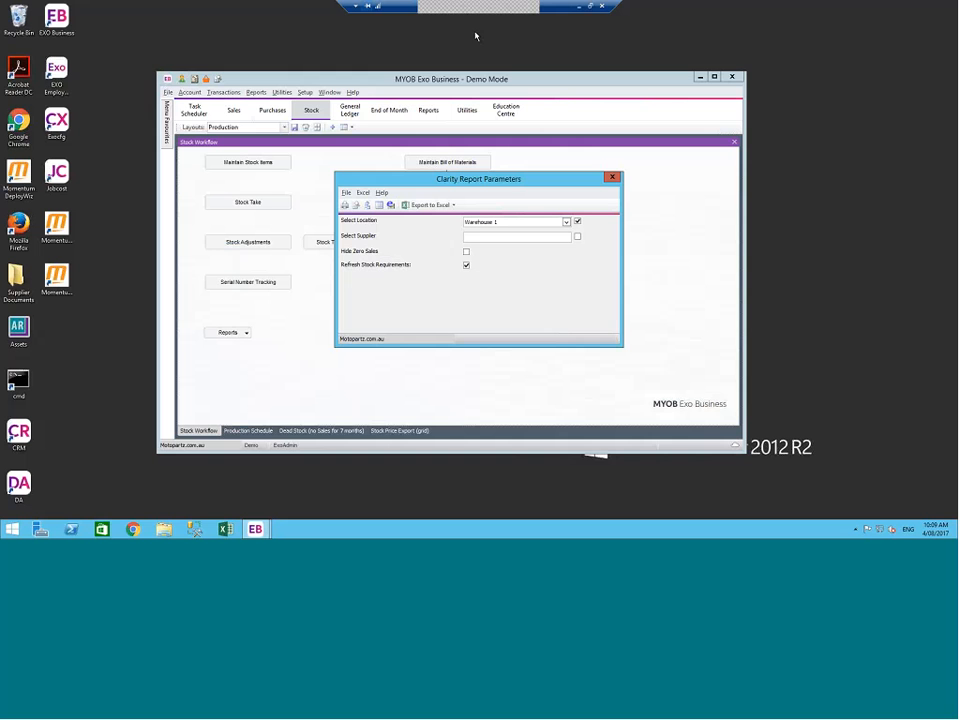
pyautogui.click(612, 173)
# - Open the forecasted purchase orders function from the purchases workflow and maximise its window
pyautogui.click(282, 113)
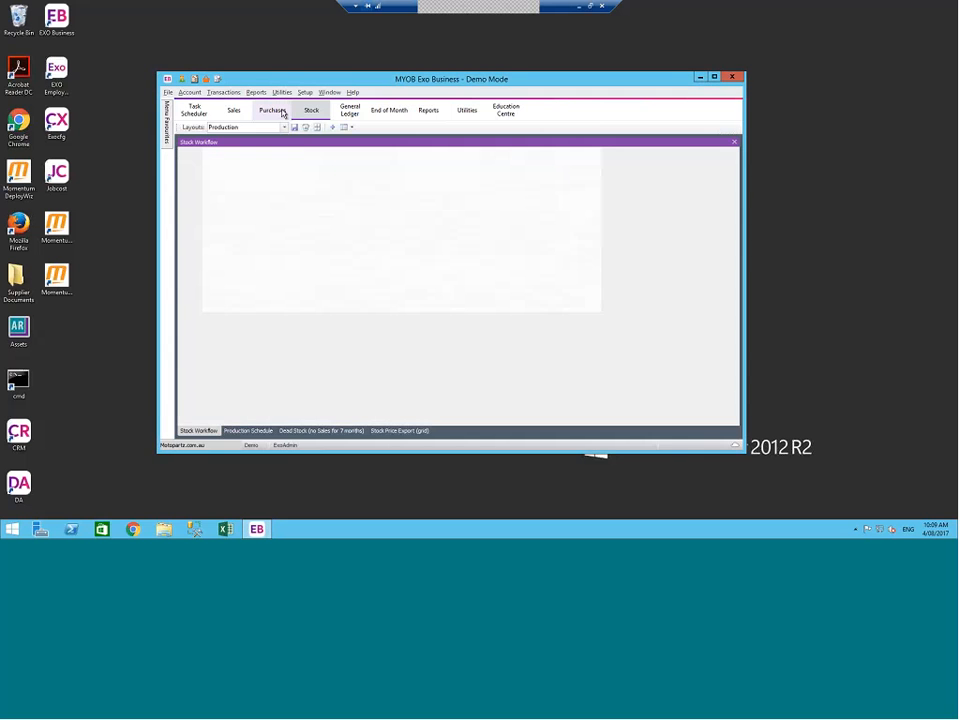
pyautogui.click(253, 244)
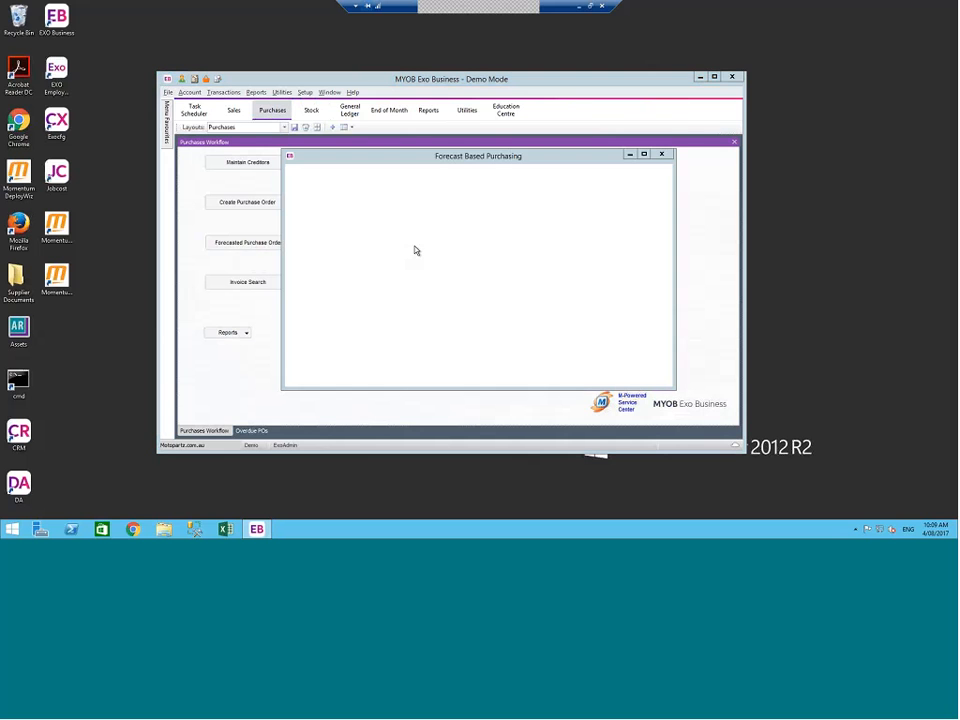
pyautogui.click(643, 155)
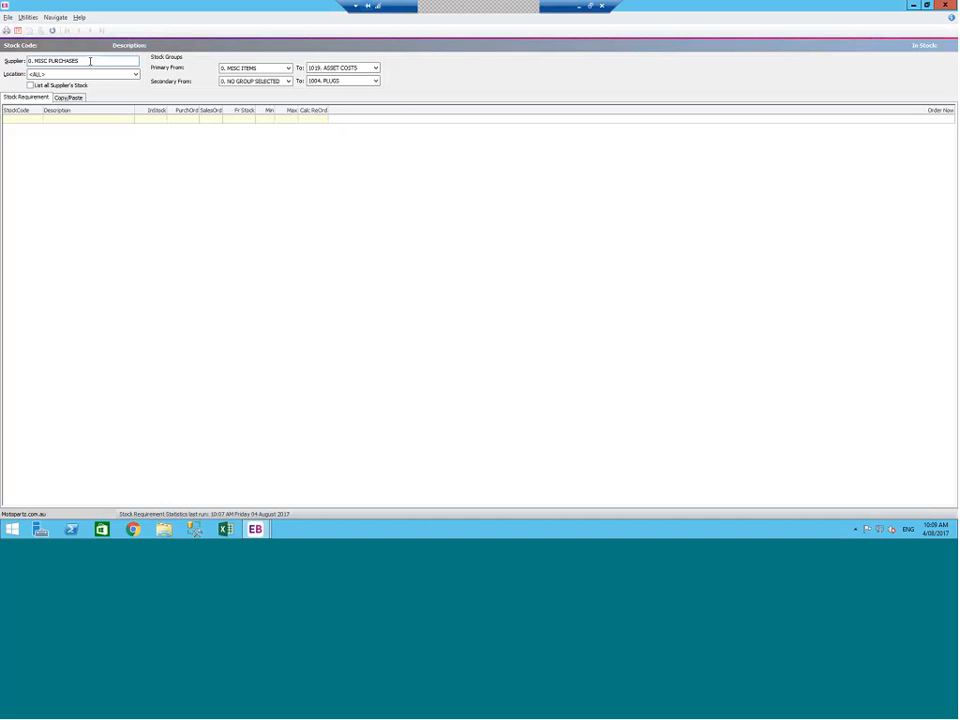
# - Set the supplier to MOSS MOTORS LTD and the location to Warehouse 1, and calculate the stock requirements
pyautogui.moveTo(92, 61); pyautogui.dragTo(10, 65)
pyautogui.write('MOSS')
pyautogui.press('Return')
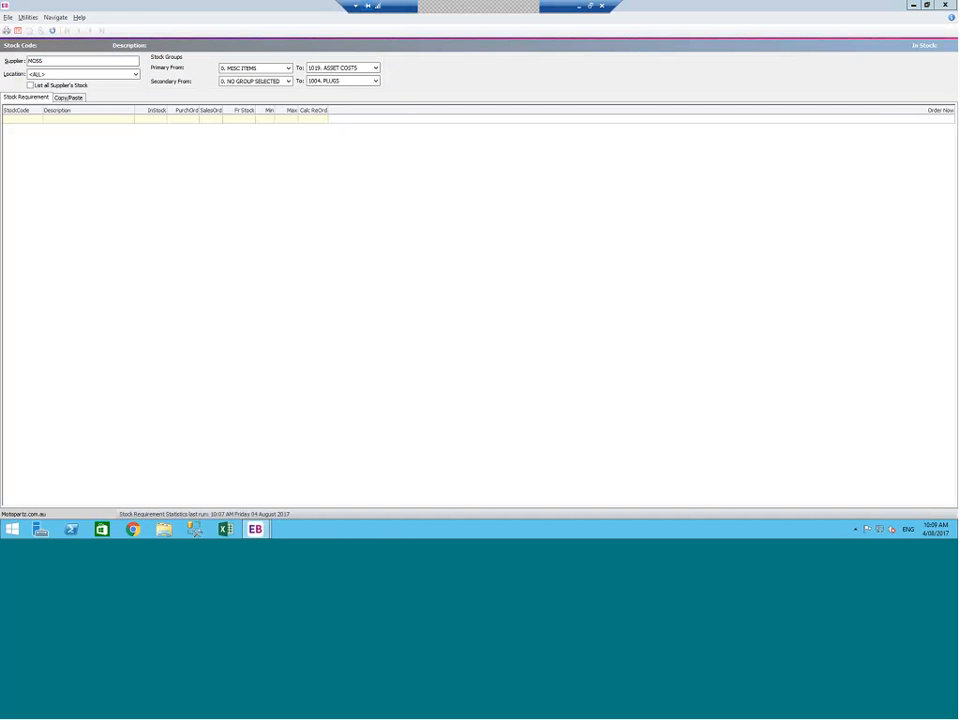
pyautogui.click(137, 78)
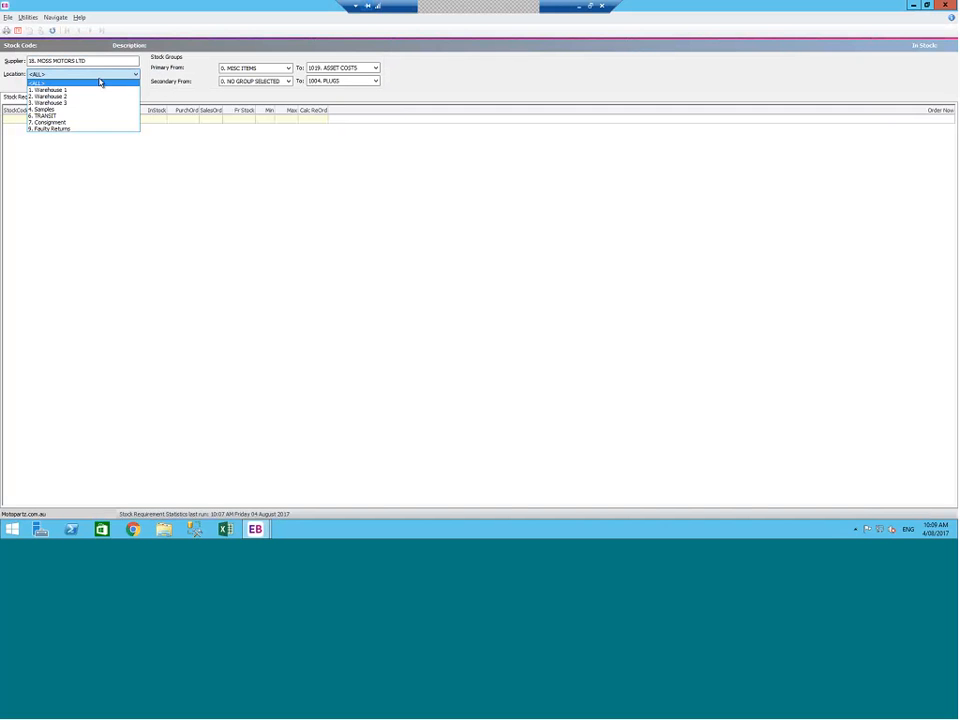
pyautogui.click(42, 90)
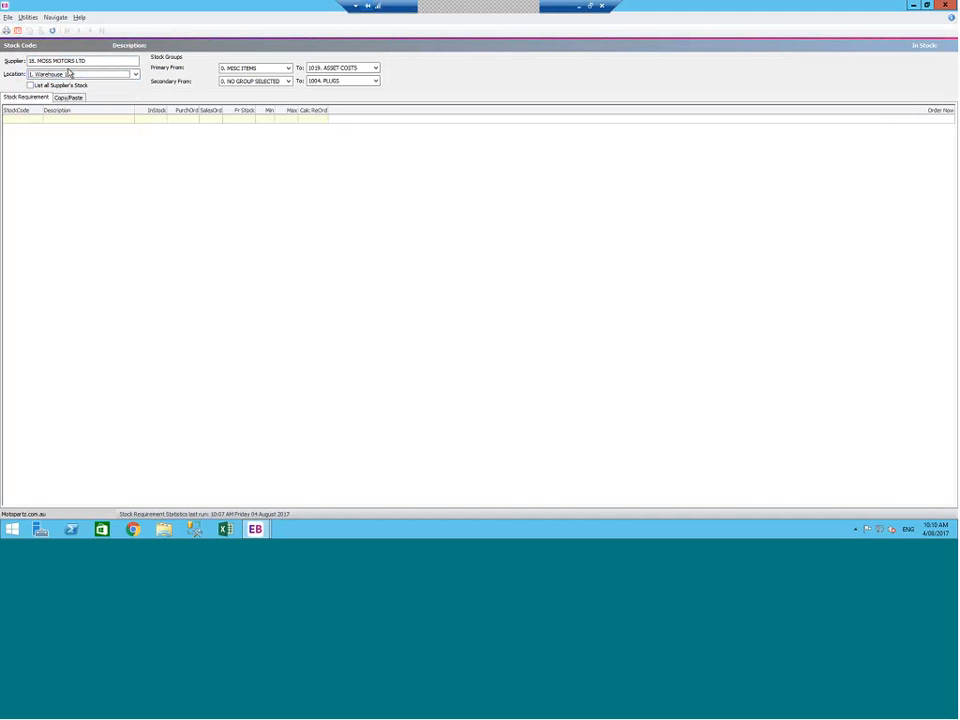
pyautogui.click(18, 31)
pyautogui.click(489, 295)
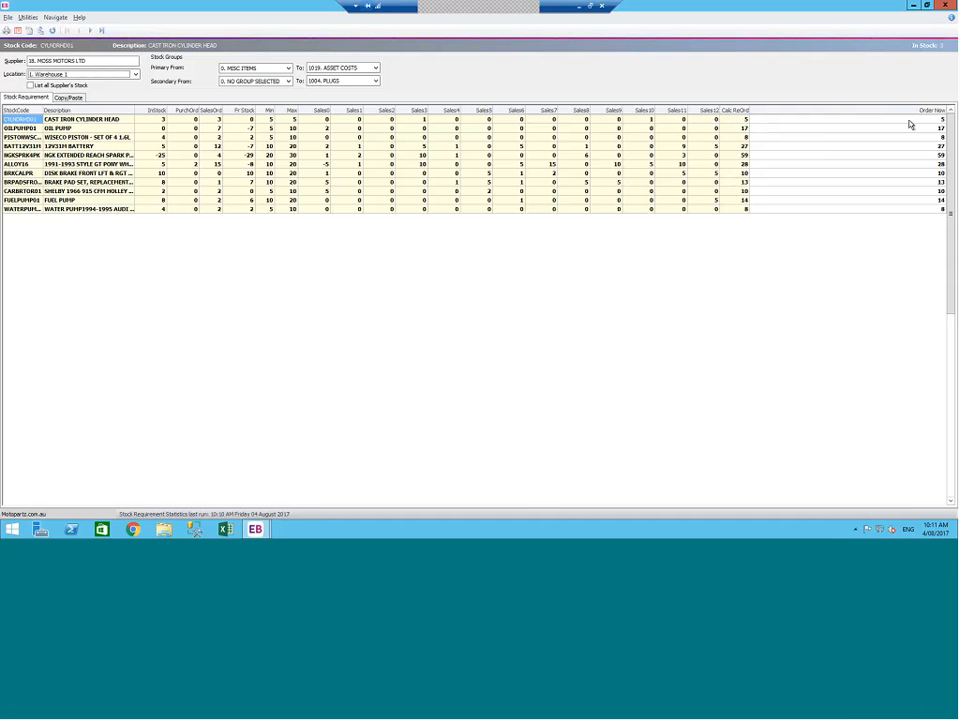
# - Set Order Now to 20 for OILPUMP01, 10 for the Wiseco piston set, 25 for BATT12V31M and 60 for NGKSPRK4PK, and post the order to screen
pyautogui.click(785, 129)
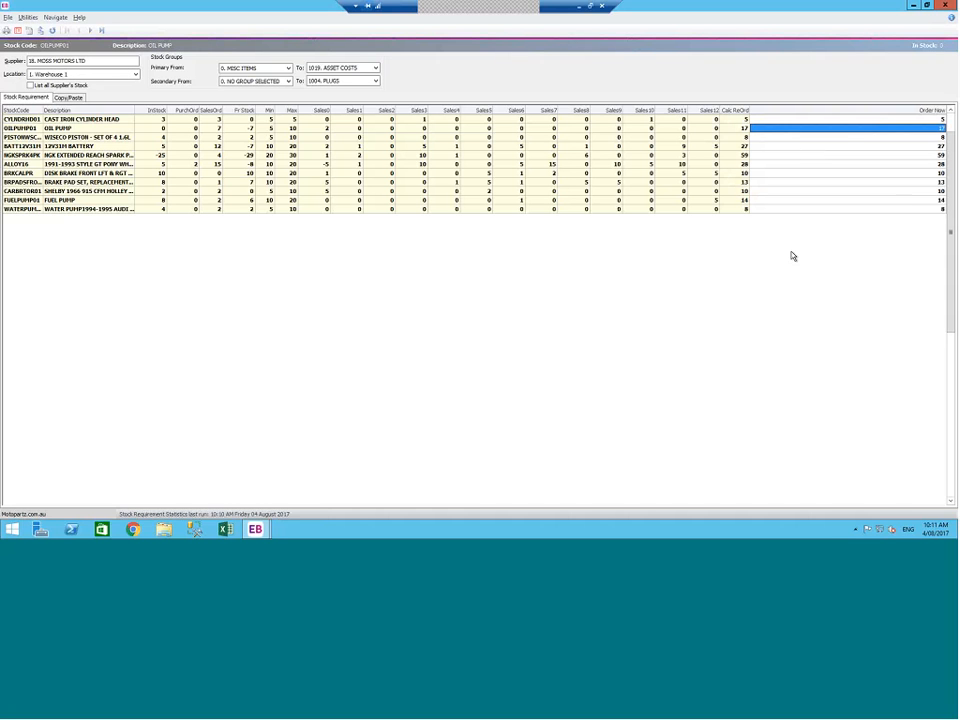
pyautogui.write('20')
pyautogui.press('Return')
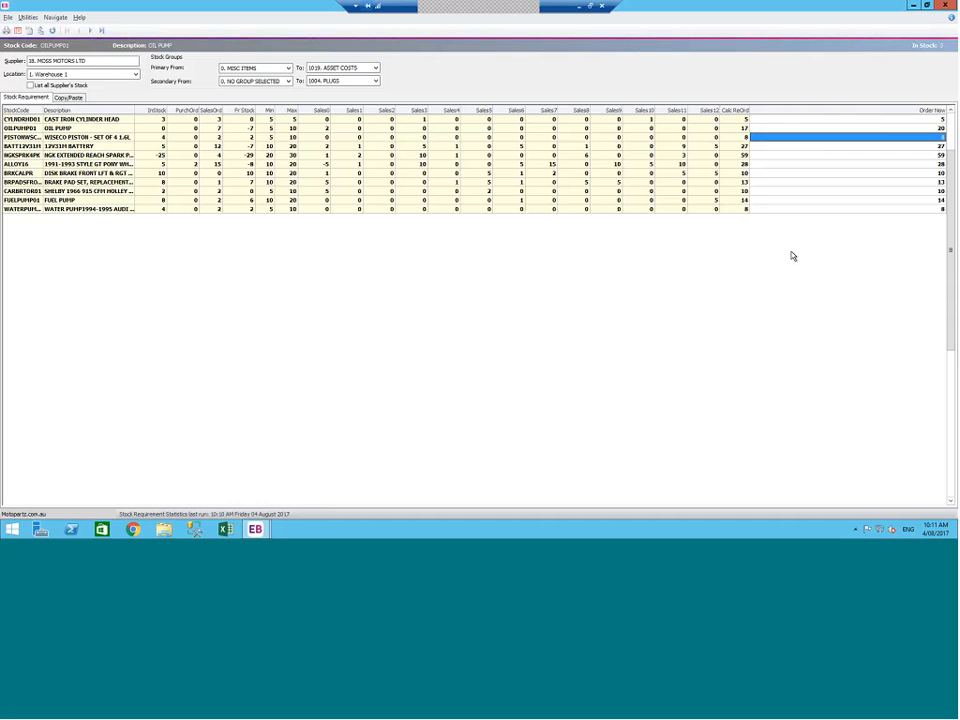
pyautogui.press('Return')
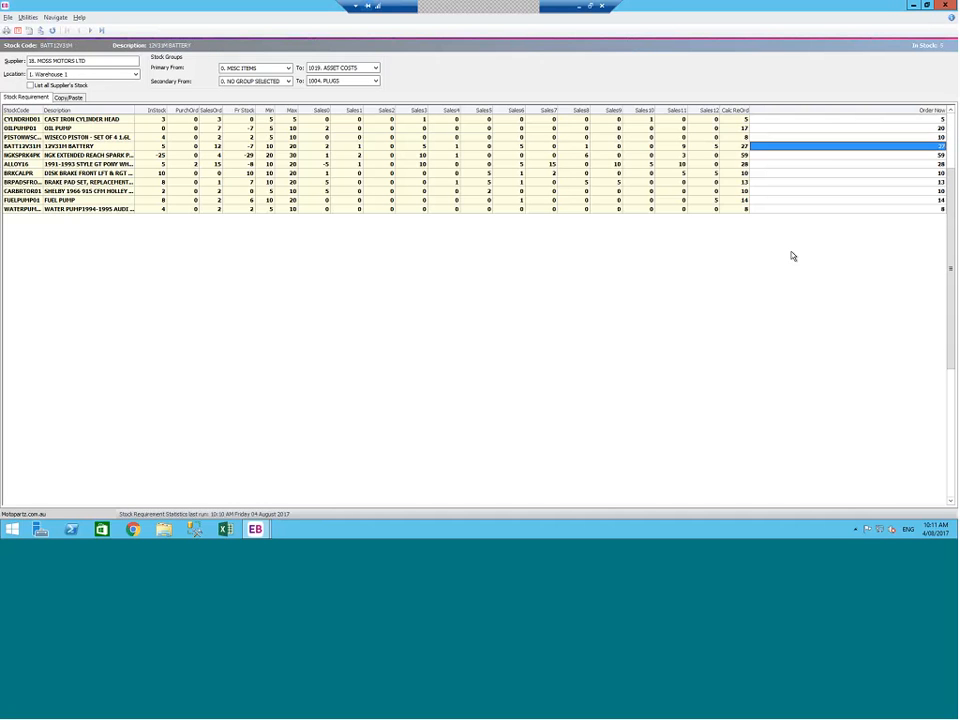
pyautogui.write('25')
pyautogui.press('Return')
pyautogui.write('60')
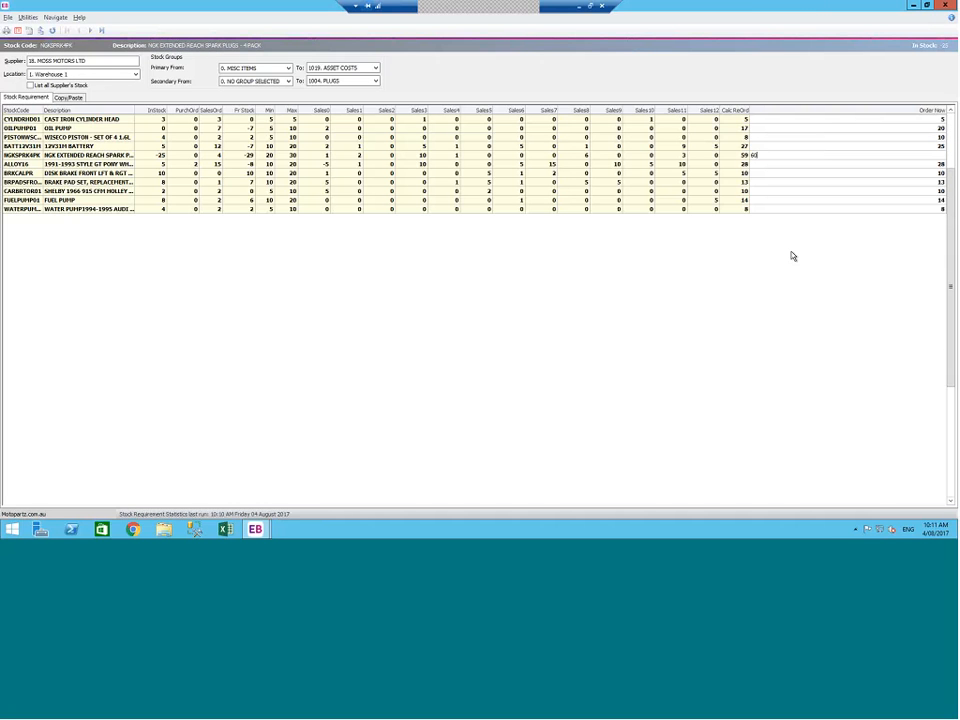
pyautogui.press('Up')
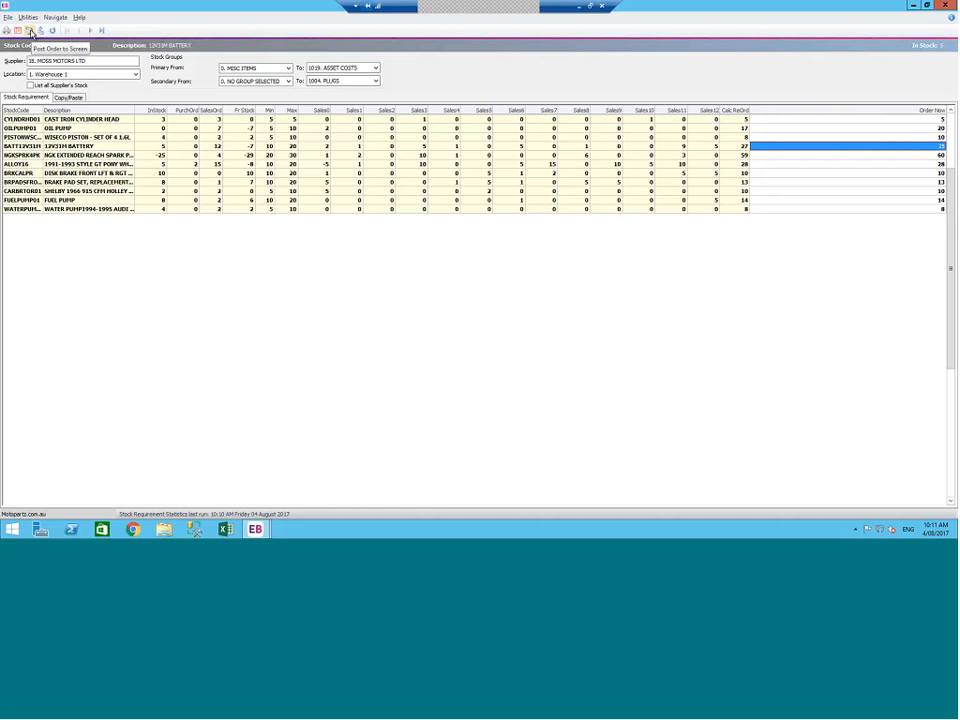
pyautogui.click(31, 32)
pyautogui.click(498, 299)
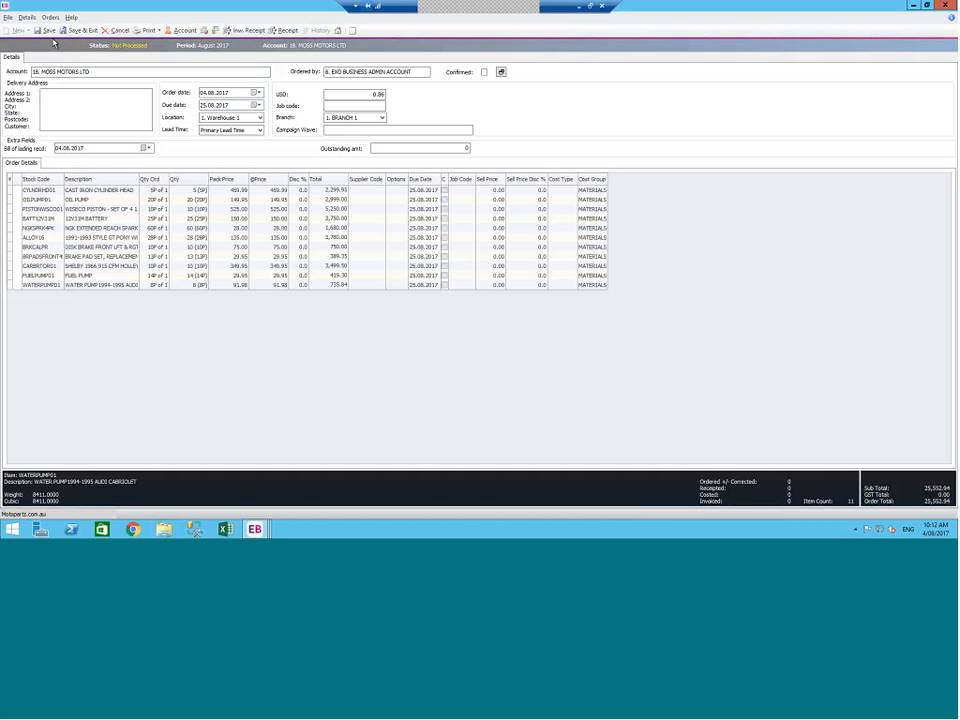
# - Check the primary and secondary lead times on the MOSS MOTORS LTD supplier account and close the account without changes
pyautogui.click(58, 72)
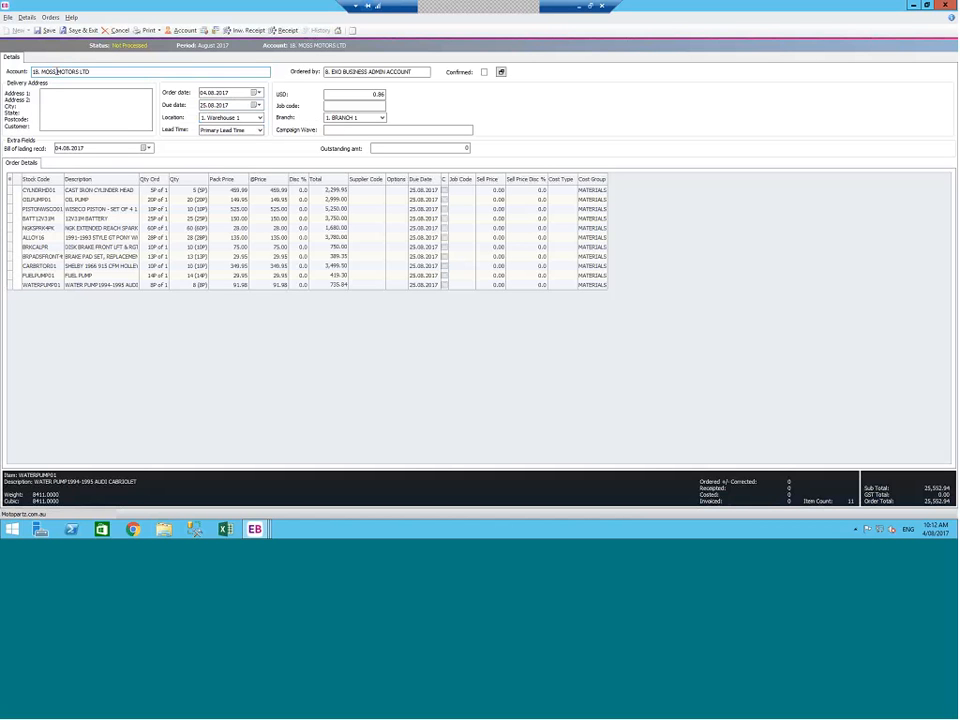
pyautogui.moveTo(58, 72); pyautogui.dragTo(42, 72)
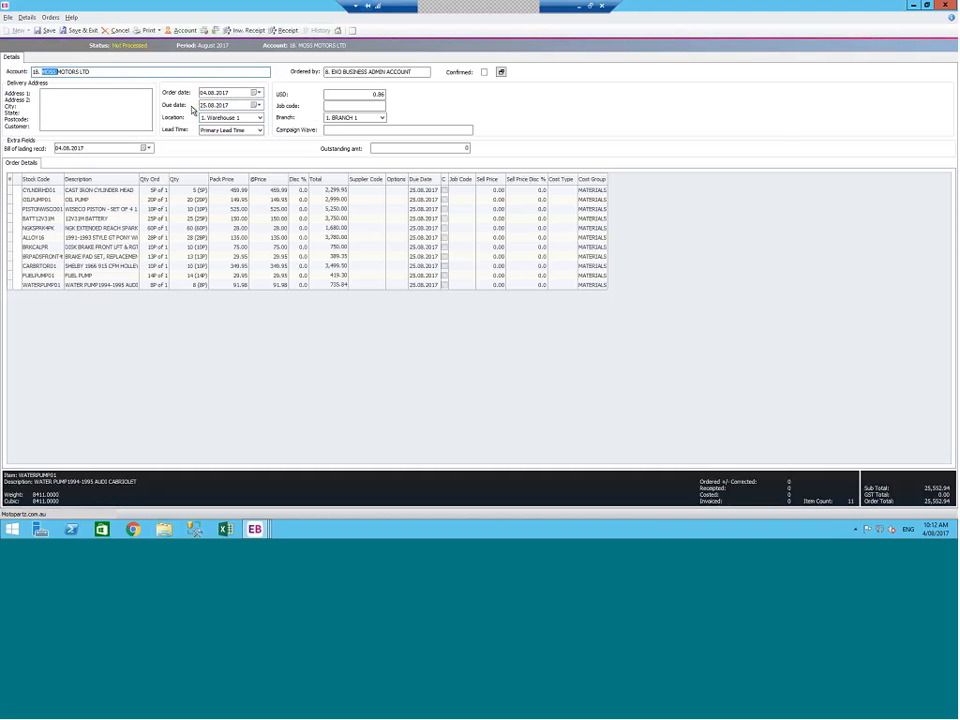
pyautogui.click(181, 30)
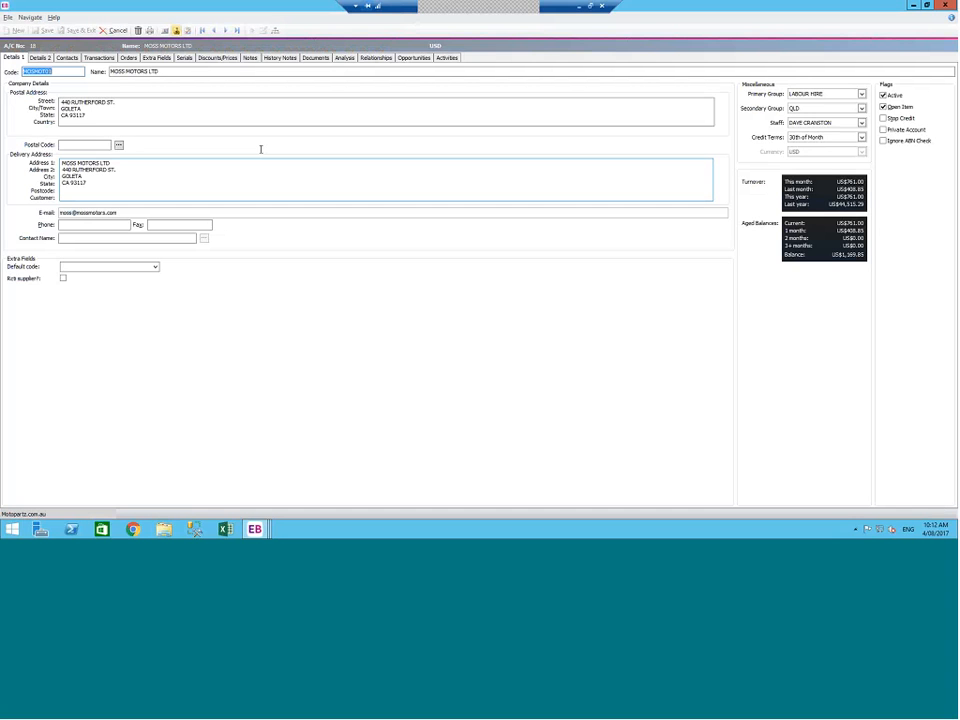
pyautogui.click(41, 58)
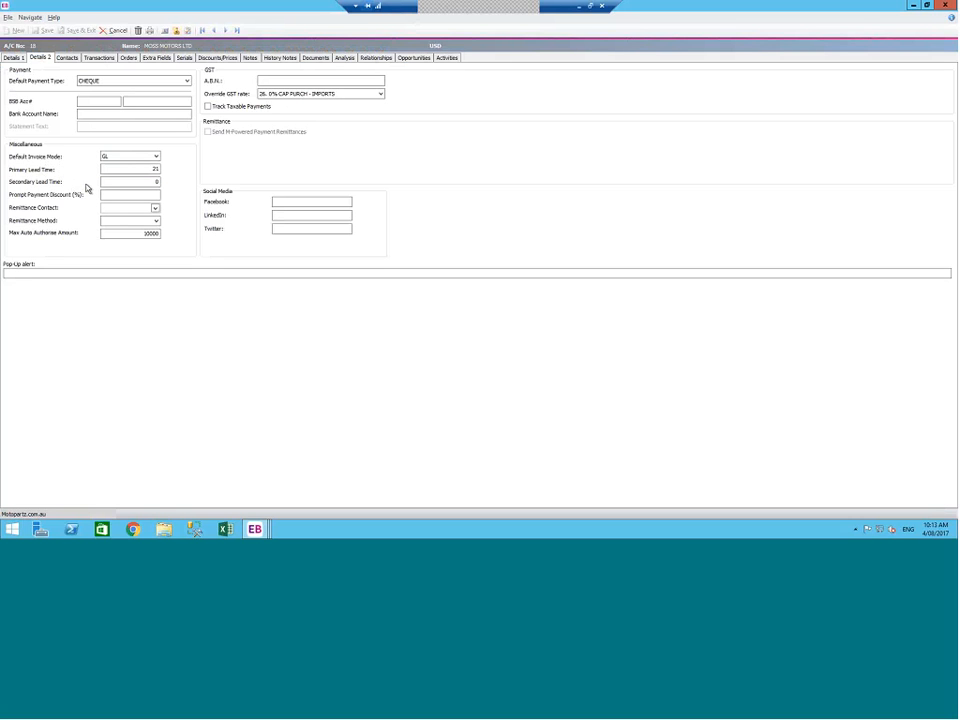
pyautogui.click(106, 171)
pyautogui.click(116, 181)
pyautogui.click(122, 31)
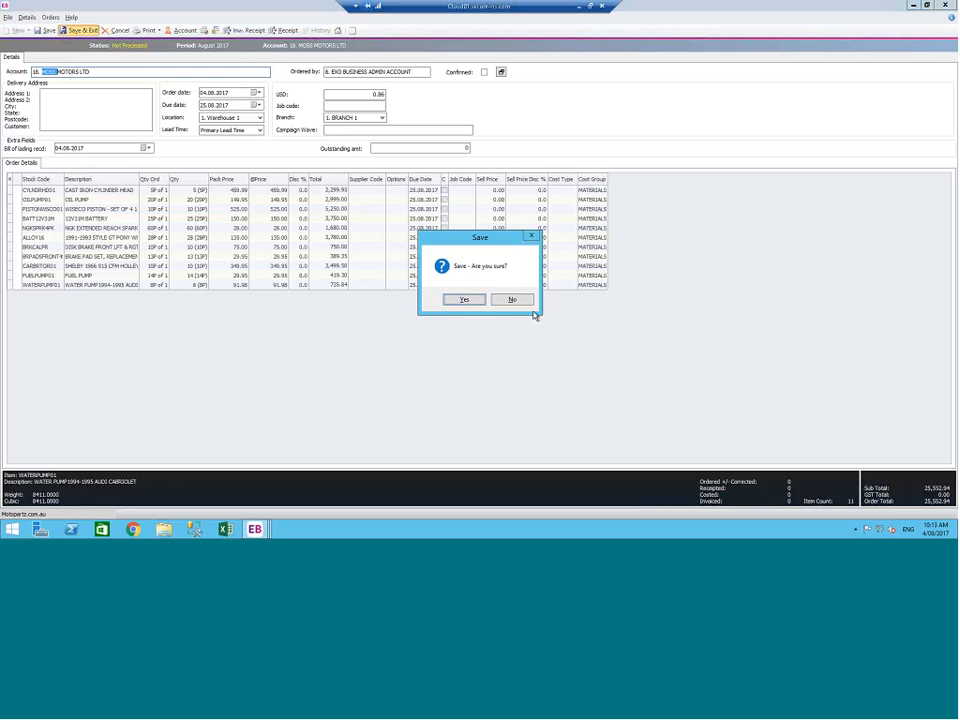
# - Save and exit the MOSS MOTORS LTD purchase order, accepting the price variation
pyautogui.click(463, 300)
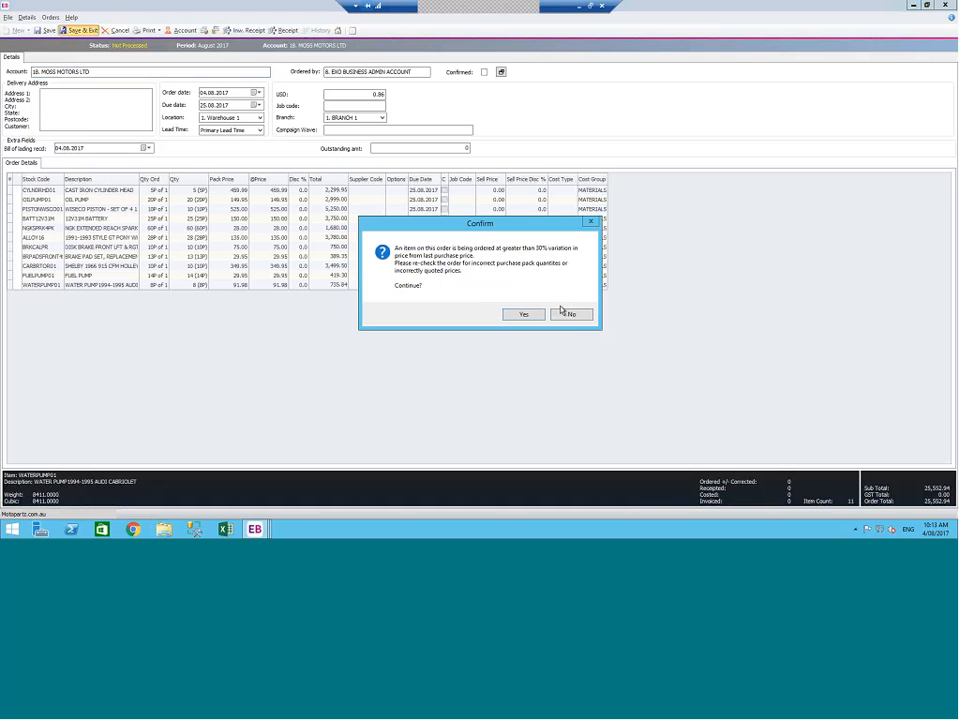
pyautogui.click(529, 320)
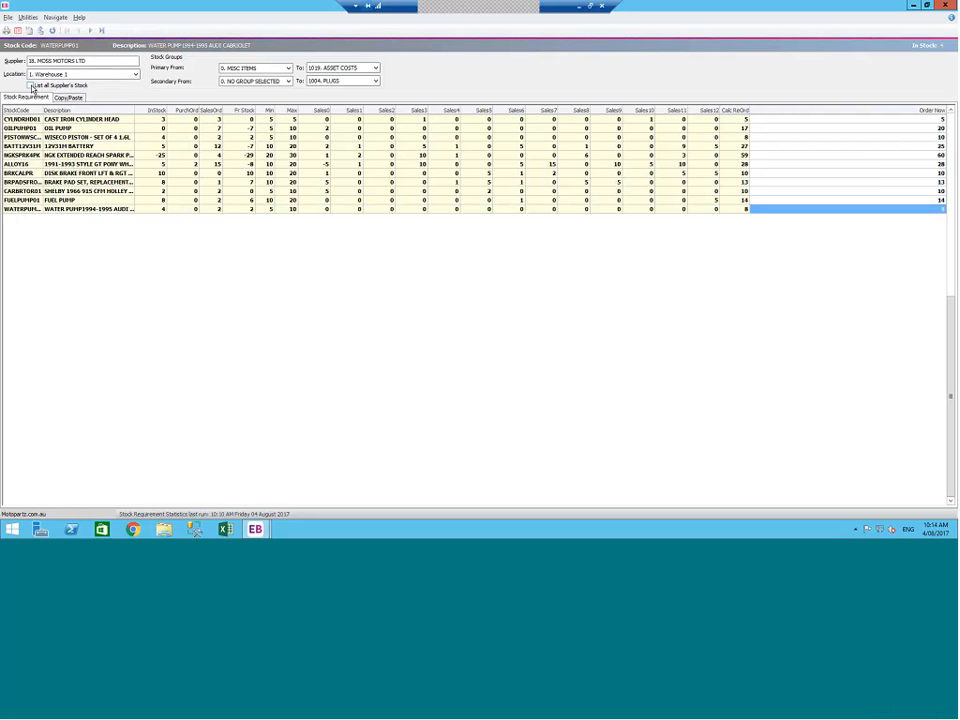
# - Include all of the supplier's stock and generate the Warehouse 1 re-order list with refreshed stock requirement statistics
pyautogui.click(30, 86)
pyautogui.click(18, 32)
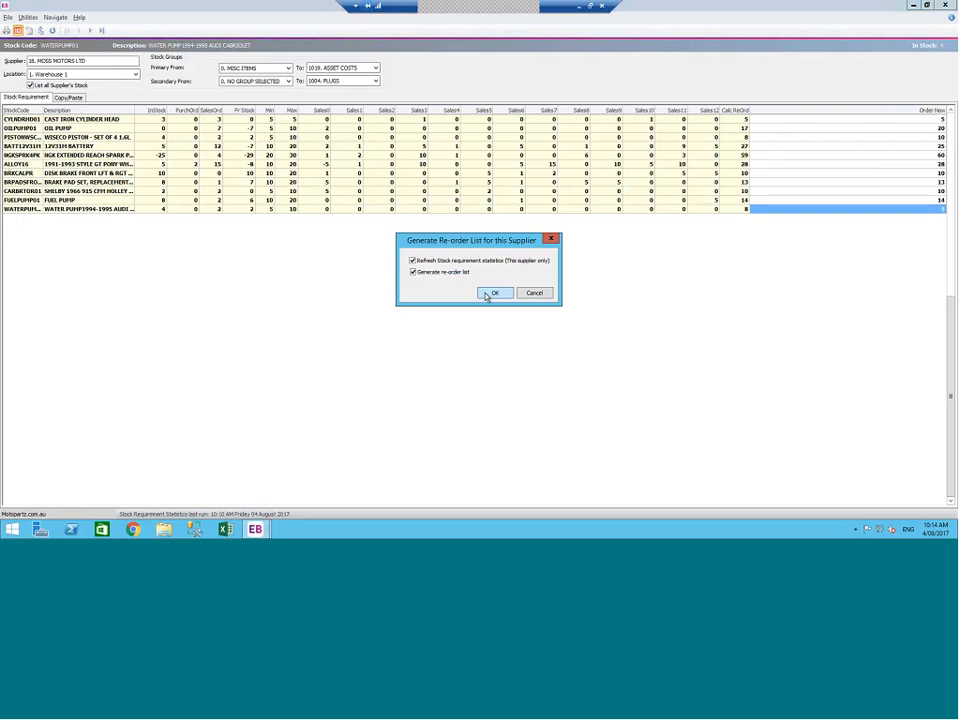
pyautogui.click(490, 293)
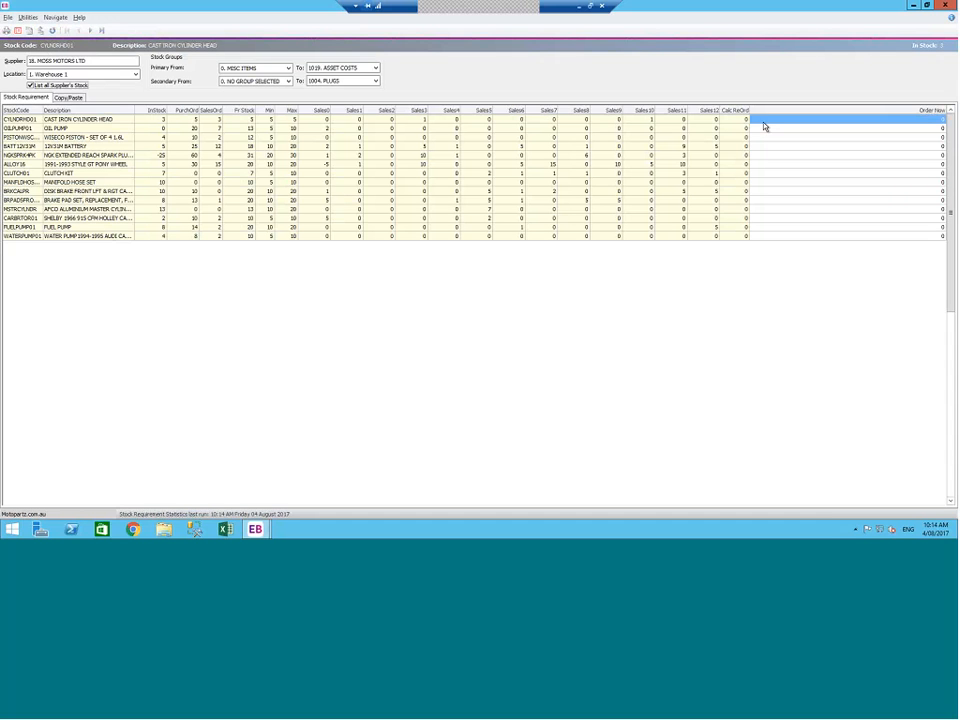
# - Open the per-location stock level settings of the cast iron cylinder head, CYLNDRHD01
pyautogui.click(112, 156)
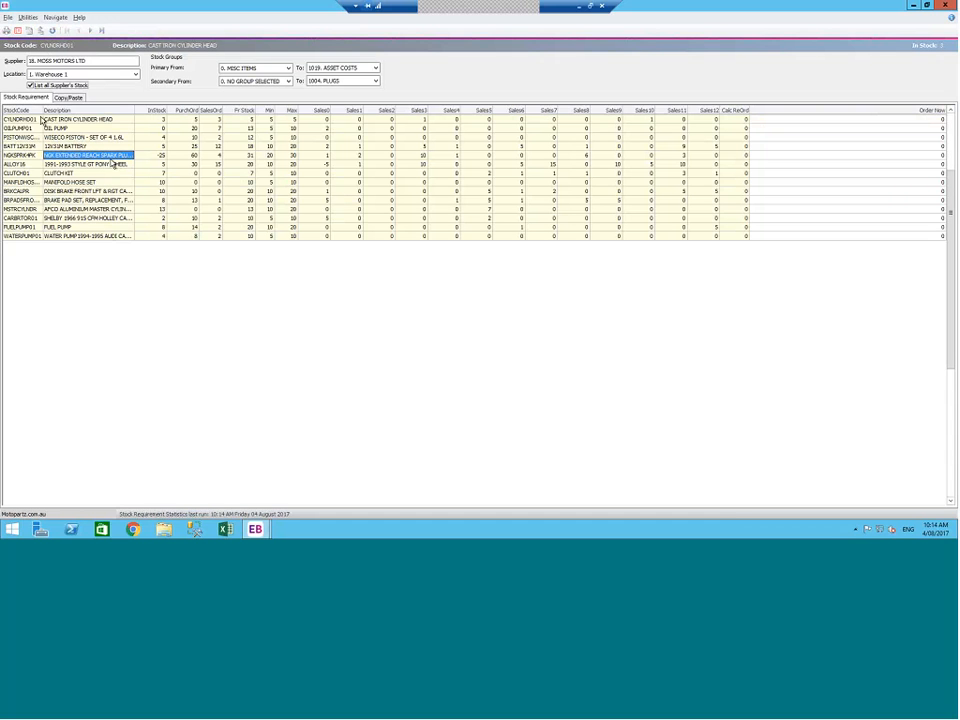
pyautogui.click(77, 120)
pyautogui.click(22, 119)
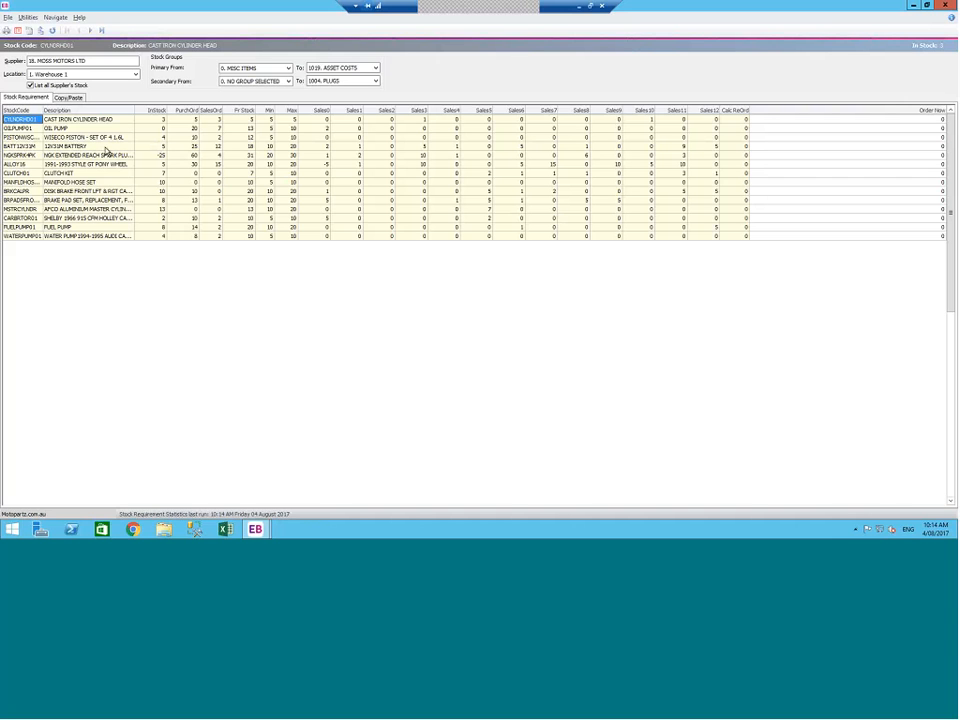
pyautogui.press('Return')
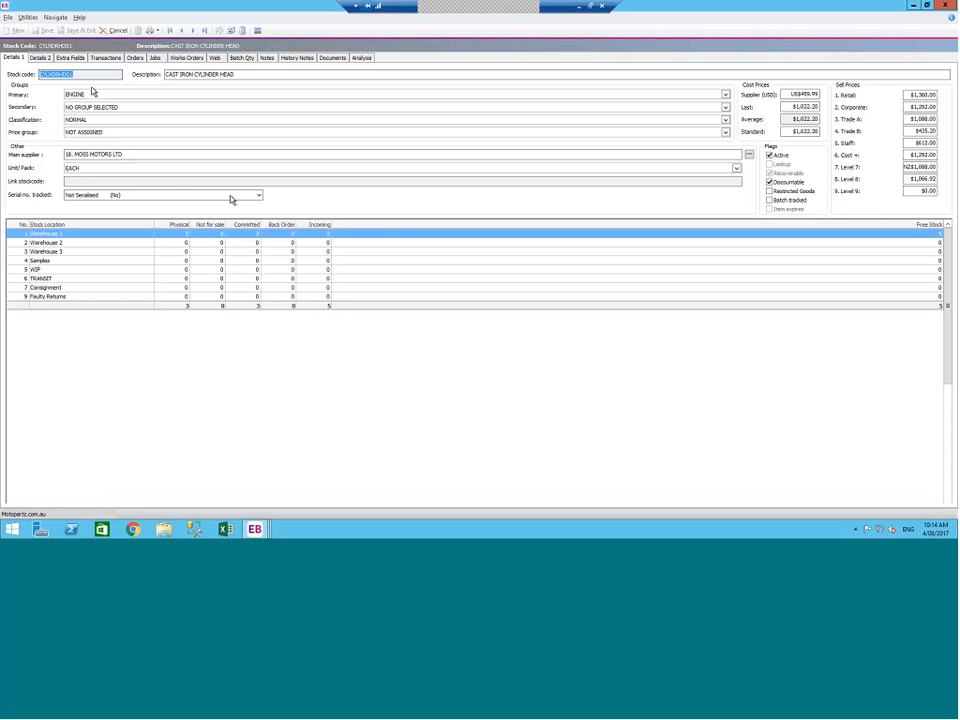
pyautogui.click(40, 57)
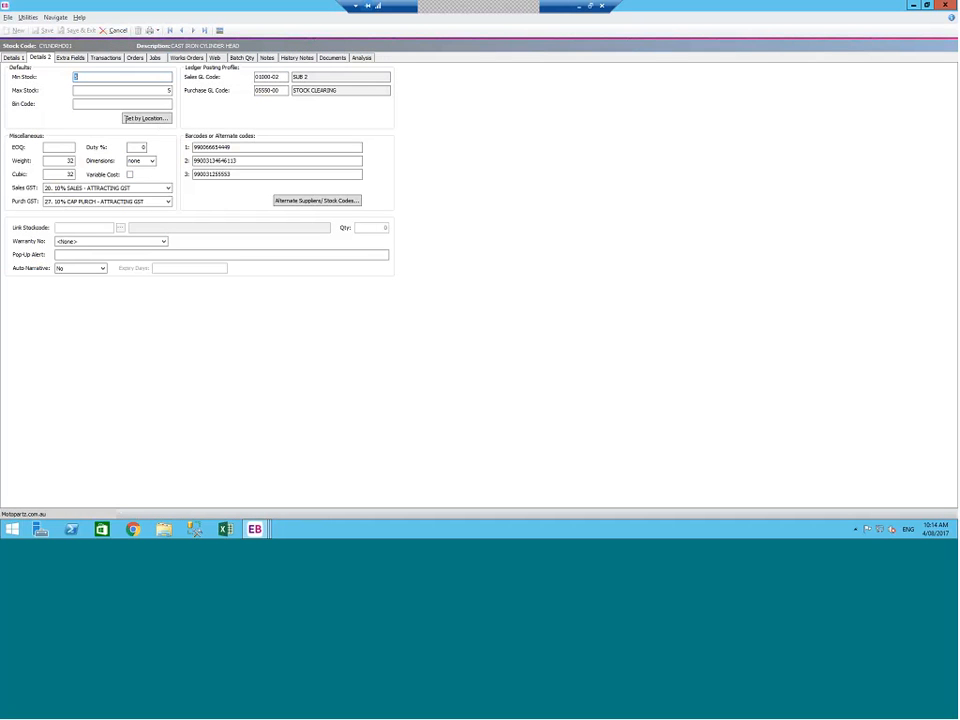
pyautogui.click(158, 120)
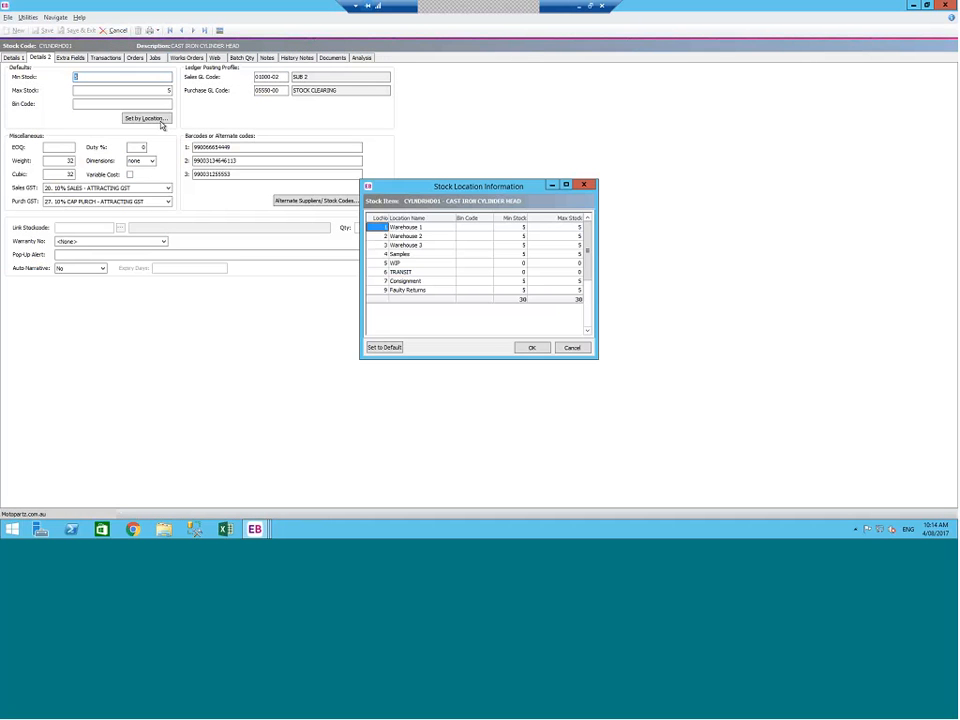
# - Set the cylinder head's Warehouse 1 minimum stock to 10 and maximum stock to 20, and close the stock item
pyautogui.click(510, 228)
pyautogui.write('10')
pyautogui.press('Tab')
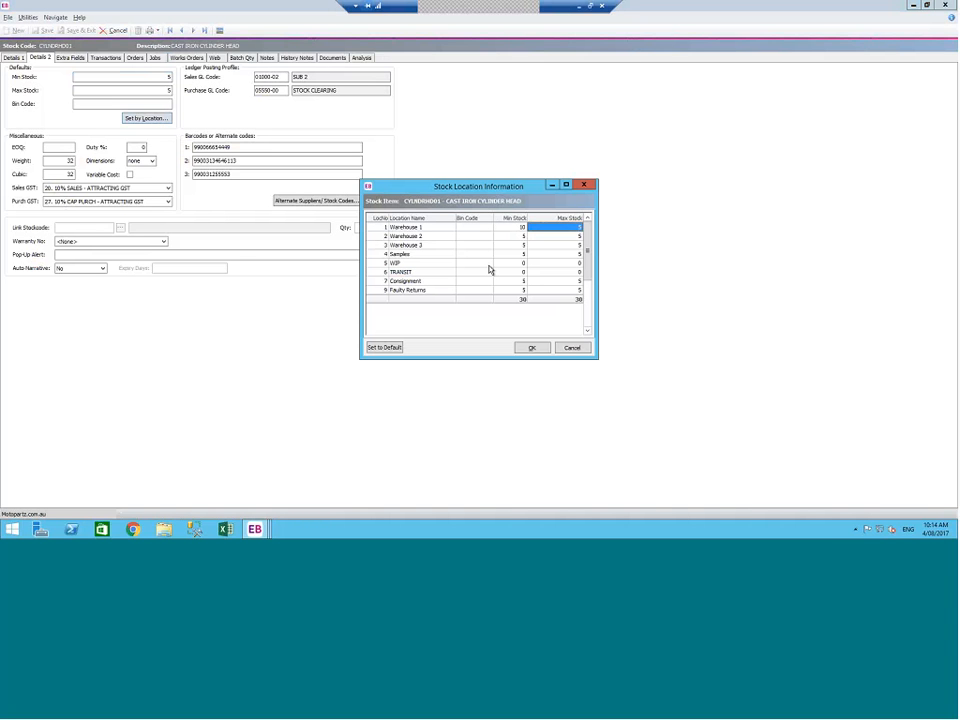
pyautogui.write('20')
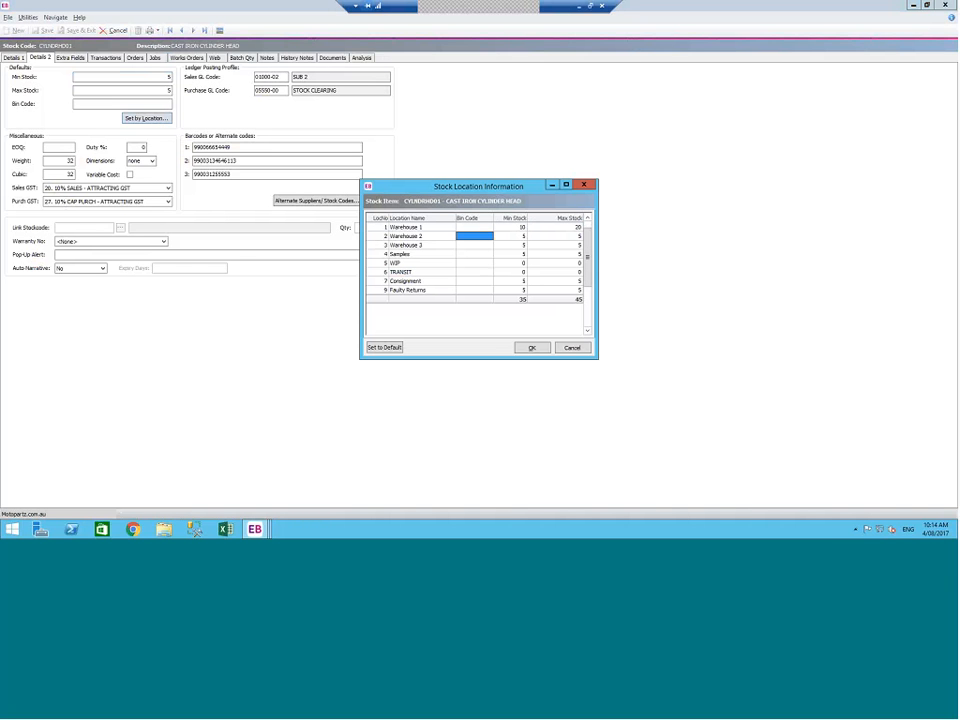
pyautogui.click(531, 348)
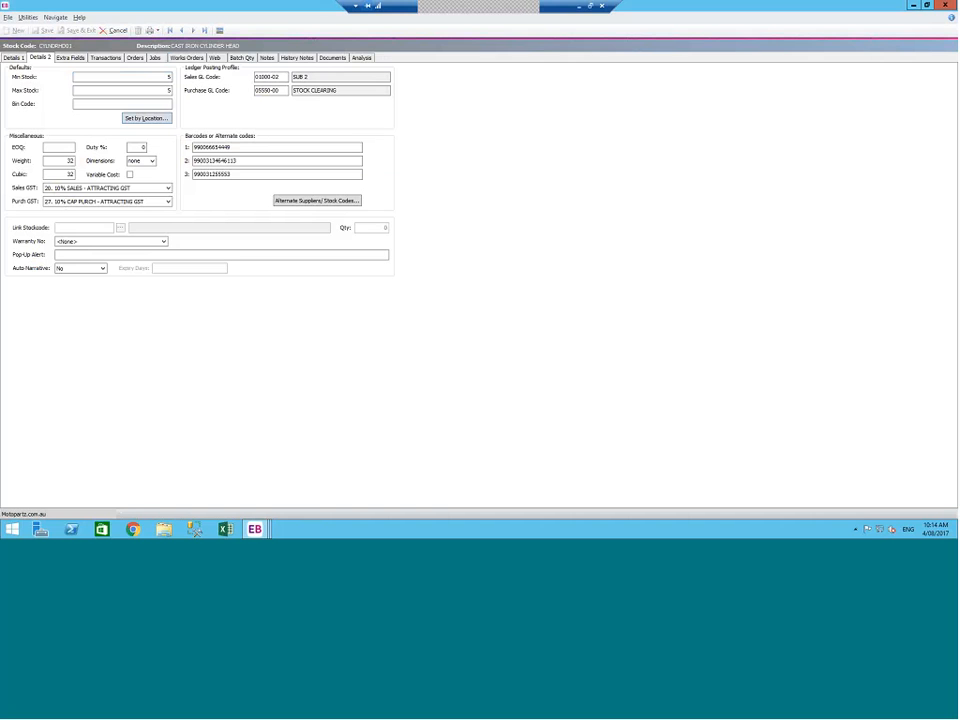
pyautogui.click(115, 32)
# - Regenerate the Warehouse 1 re-order list with refreshed statistics and widen the Description column to fit longer item names
pyautogui.click(17, 30)
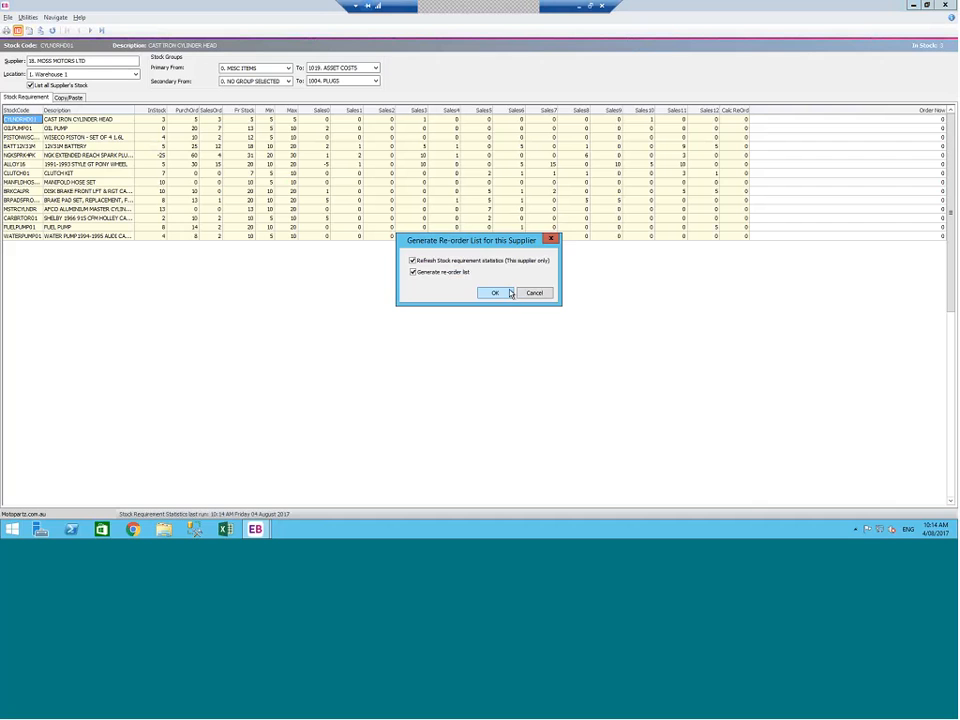
pyautogui.click(494, 292)
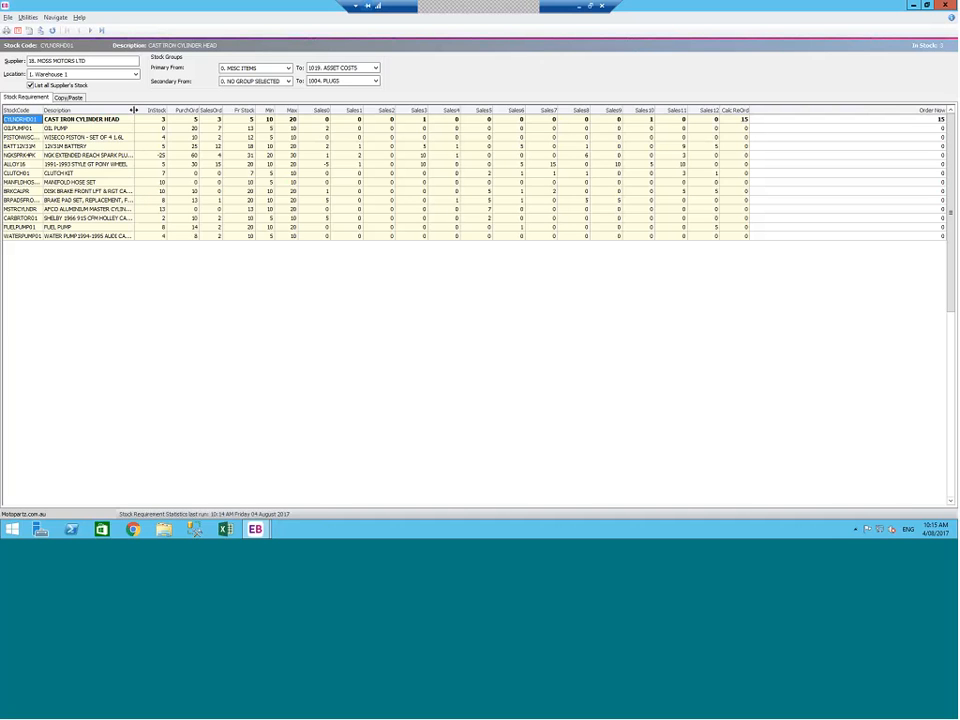
pyautogui.moveTo(134, 110); pyautogui.dragTo(158, 114)
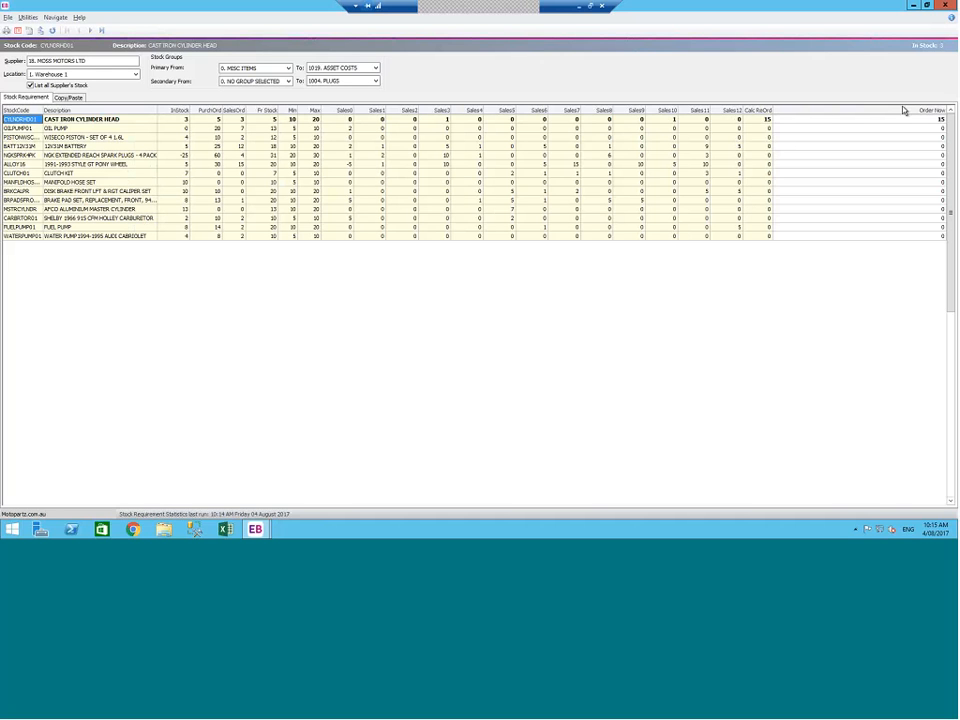
# - Change the location to Warehouse 2 and generate its re-order list with refreshed stock requirement statistics
pyautogui.click(135, 75)
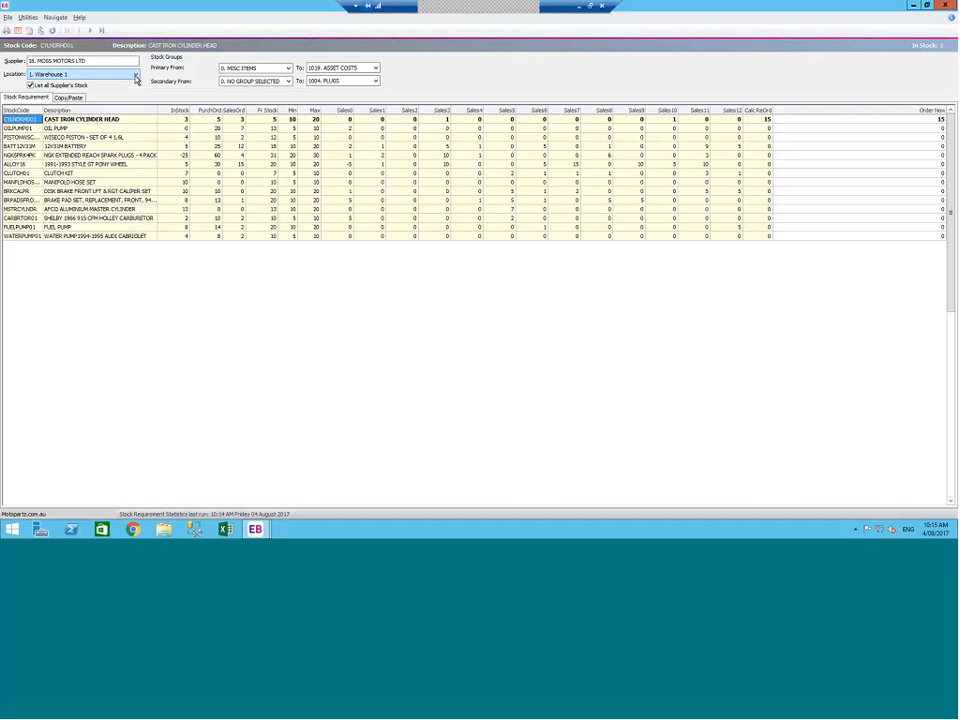
pyautogui.click(42, 100)
pyautogui.click(19, 31)
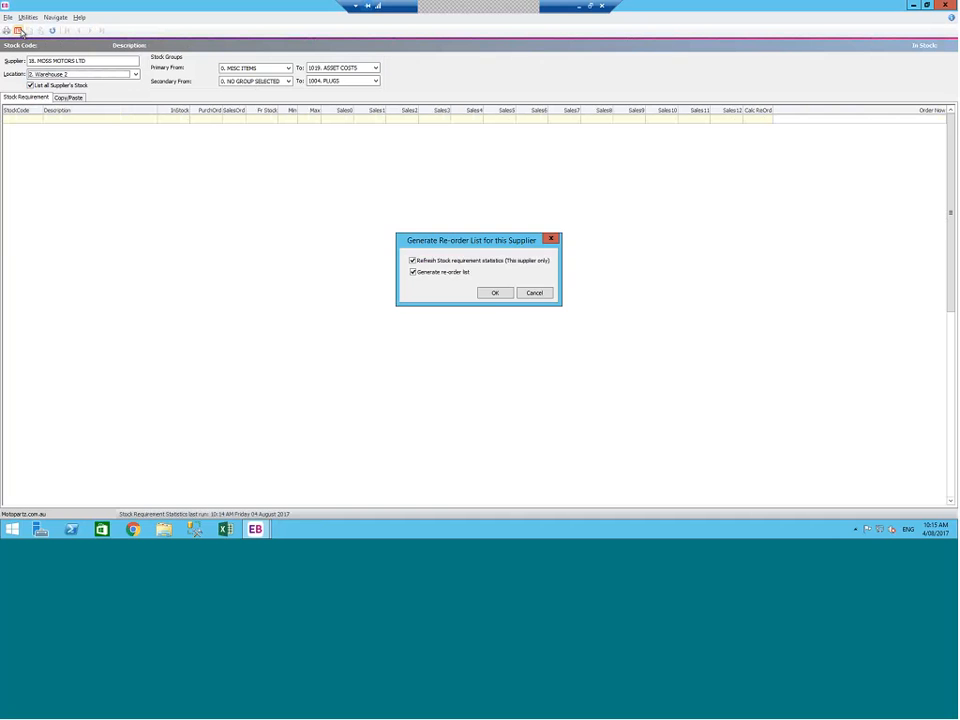
pyautogui.click(495, 296)
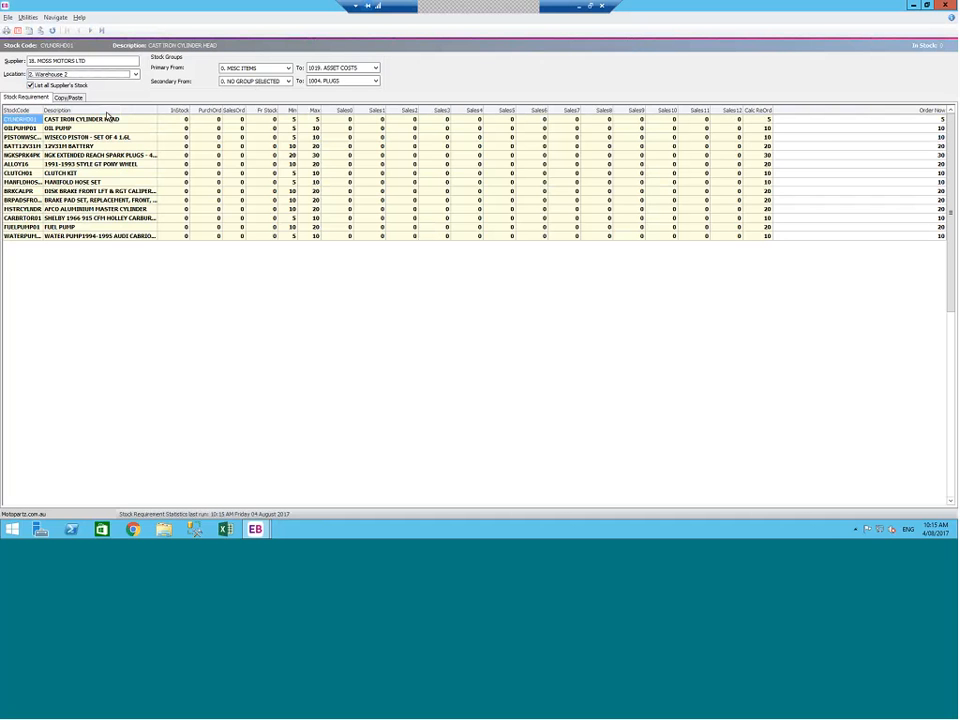
# - Copy the Warehouse 2 stock requirement grid text to the clipboard
pyautogui.rightClick(112, 110)
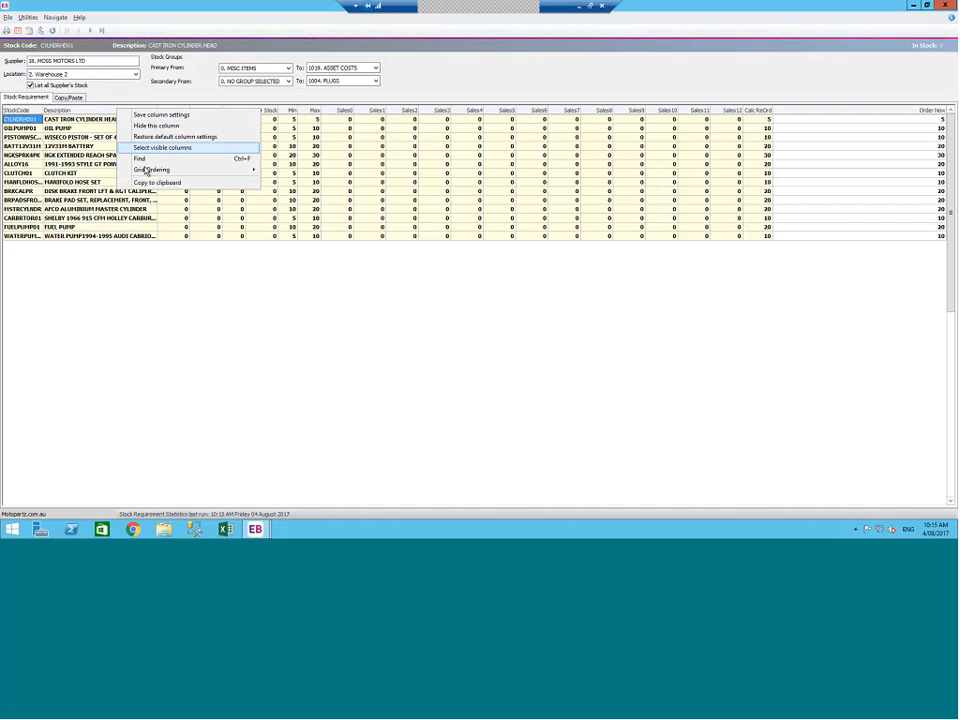
pyautogui.click(158, 183)
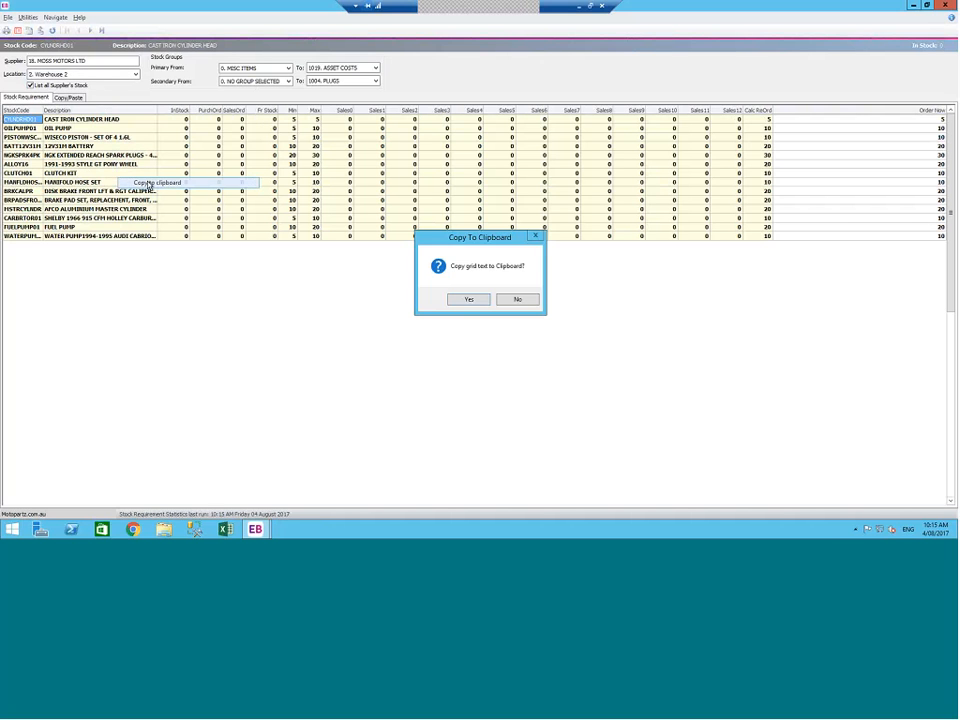
pyautogui.click(470, 300)
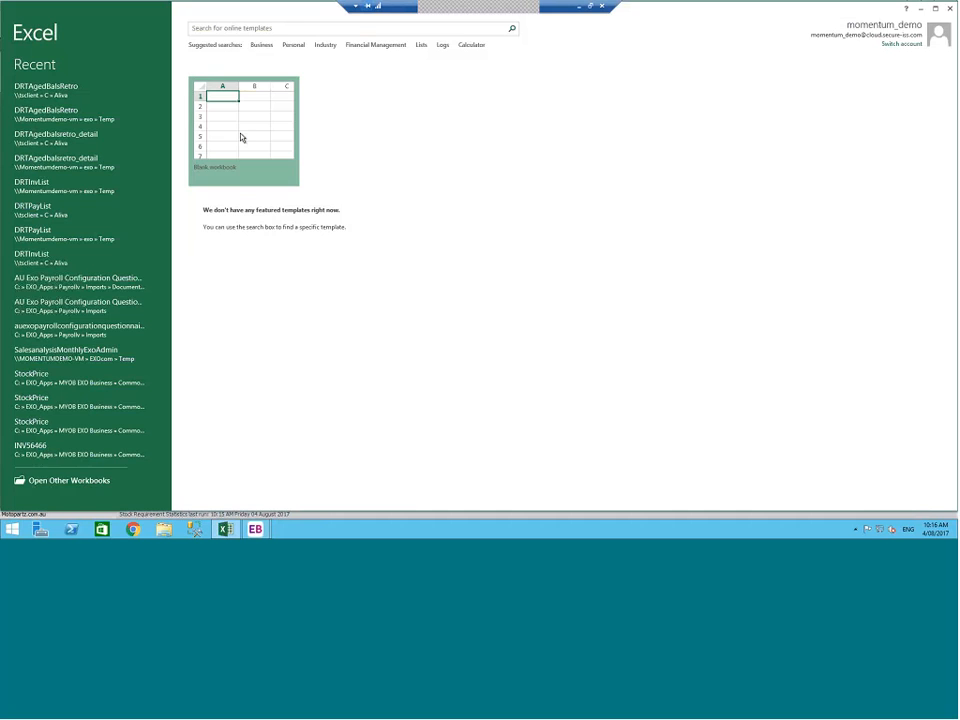
# - Create a blank workbook in Excel and paste the copied stock requirement grid starting at cell B2
pyautogui.click(241, 137)
pyautogui.click(266, 131)
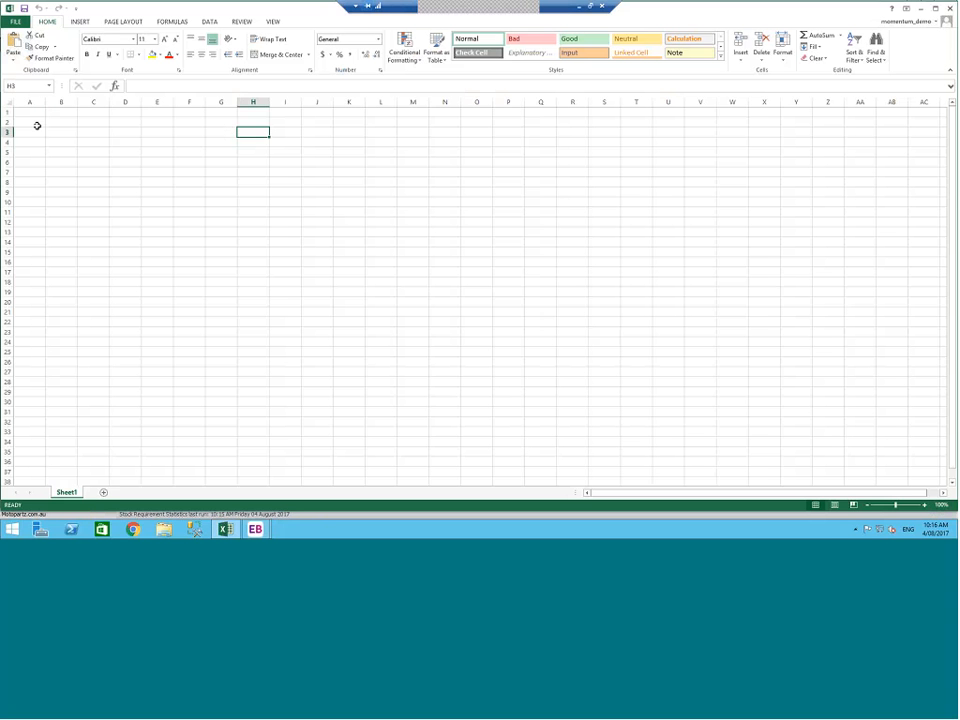
pyautogui.click(62, 129)
pyautogui.click(62, 121)
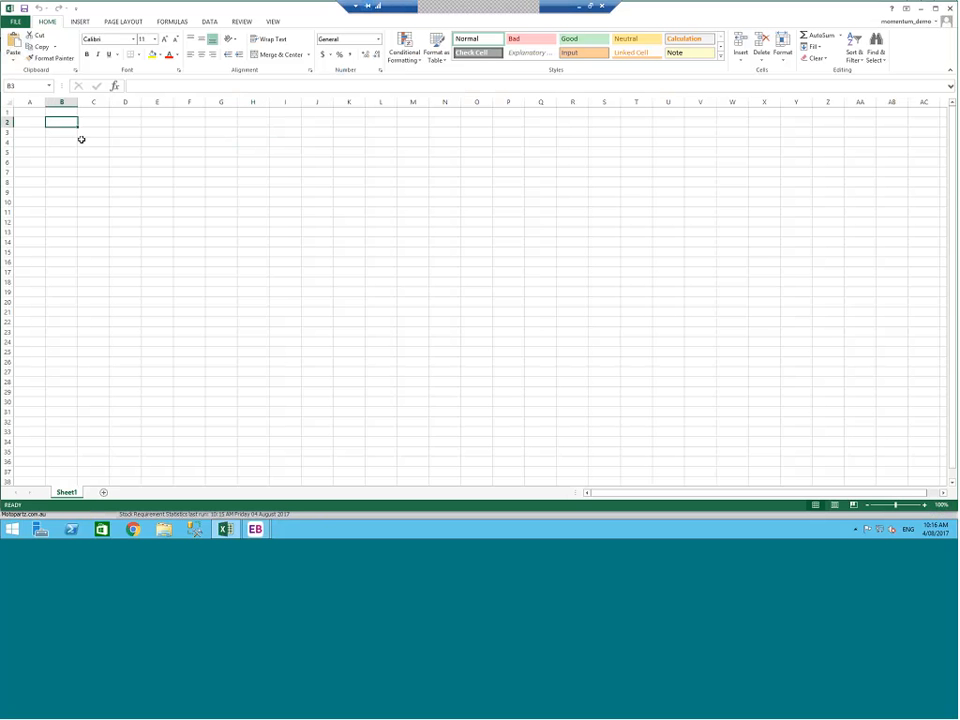
pyautogui.hotkey('ctrl', 'v')
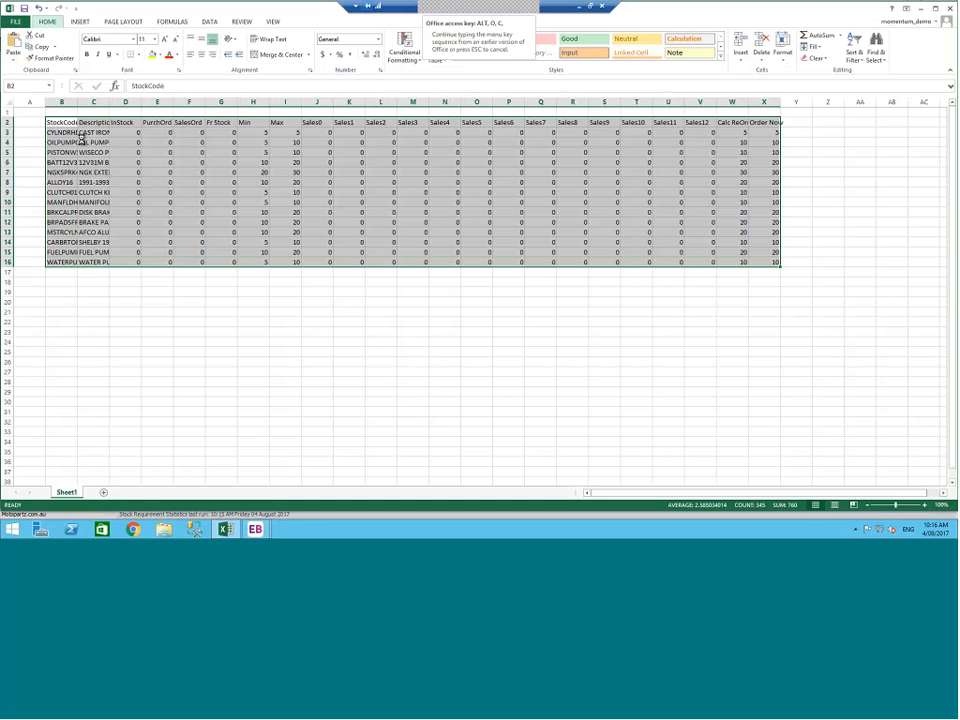
# - AutoFit the column widths of the pasted stock requirement grid so codes and descriptions are fully readable
pyautogui.hotkey('alt', 'h')
pyautogui.press('o')
pyautogui.press('i')
pyautogui.click(79, 134)
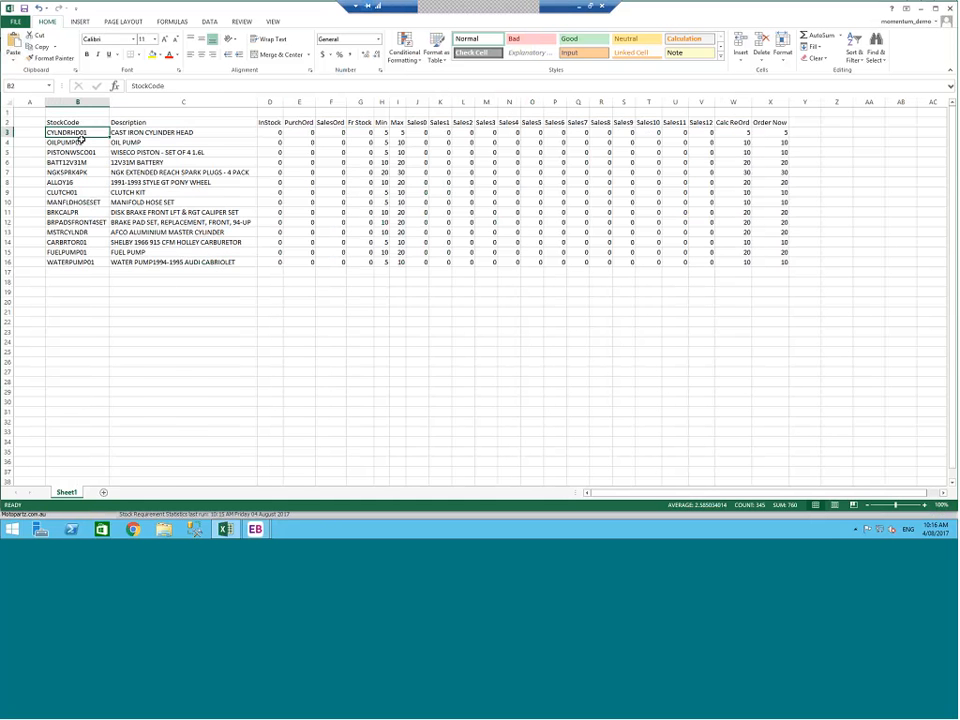
pyautogui.press('Right')
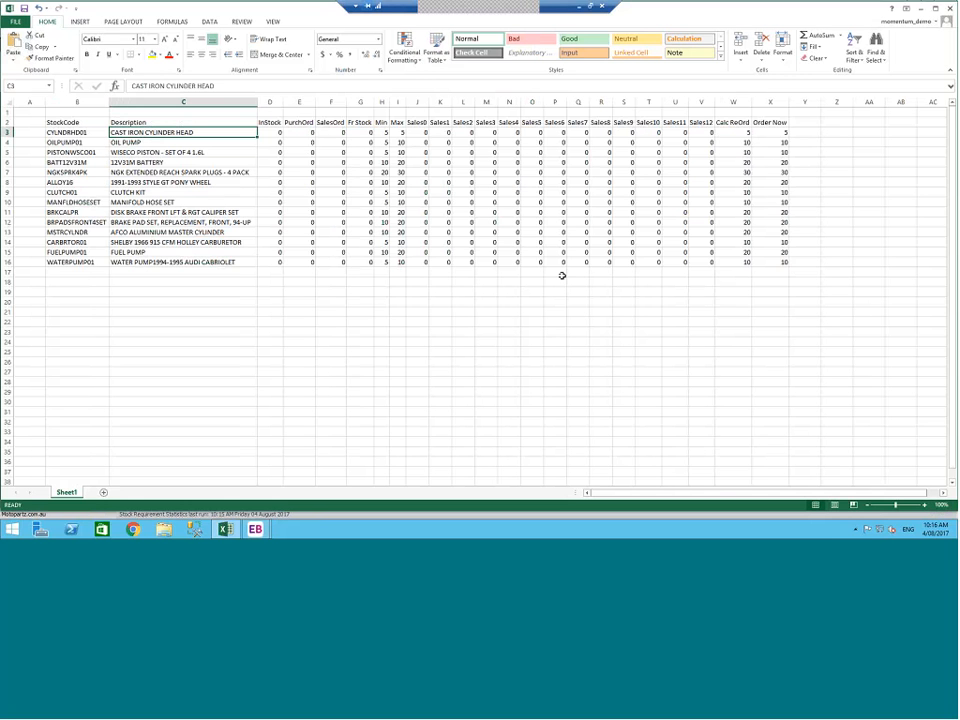
# - Switch to the Forecast Based Purchasing window in MYOB Exo Business, view the Copy/Paste order list and return to the stock requirement grid
pyautogui.moveTo(255, 529)
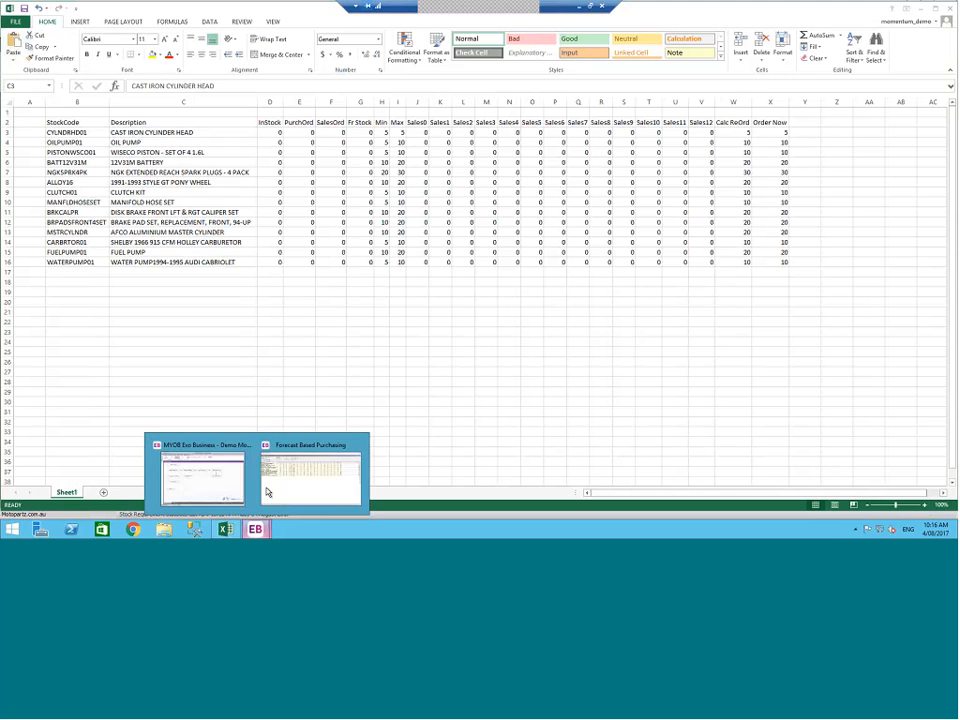
pyautogui.click(266, 495)
pyautogui.click(67, 97)
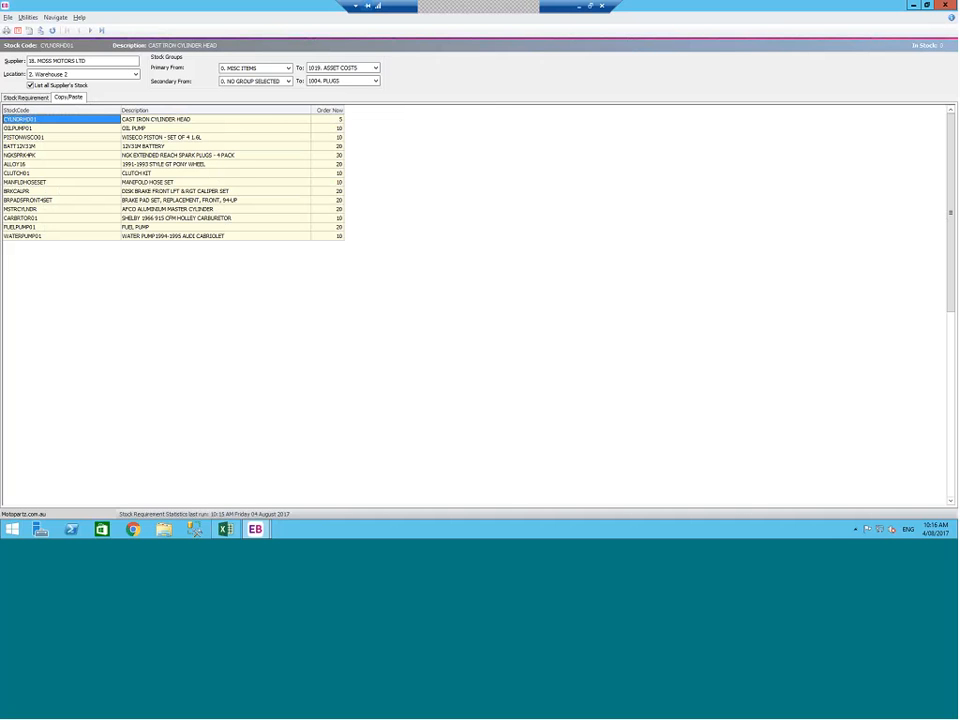
pyautogui.click(26, 97)
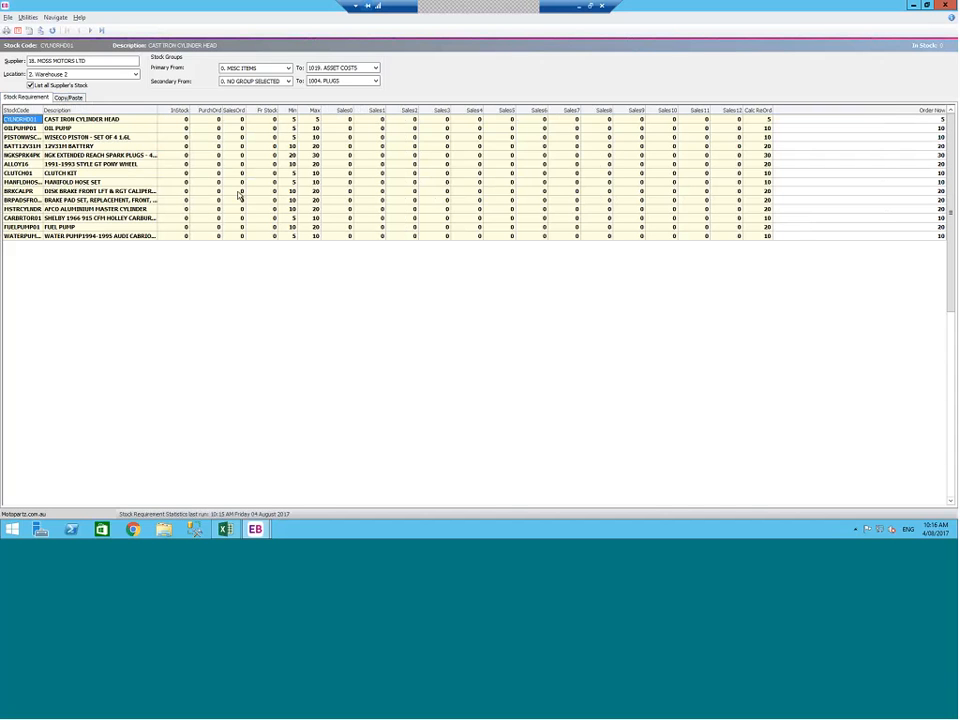
# - Examine the PurchOrd values of the manifold hose set and oil pump, then close Forecast Based Purchasing and minimise the Excel workbook
pyautogui.click(100, 183)
pyautogui.click(216, 183)
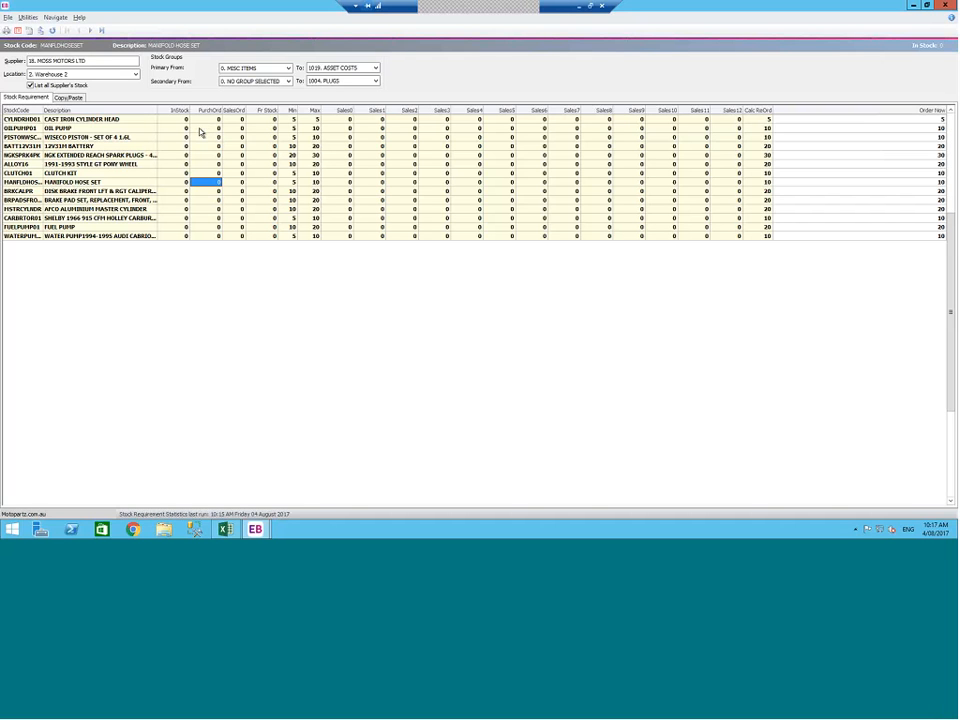
pyautogui.click(207, 130)
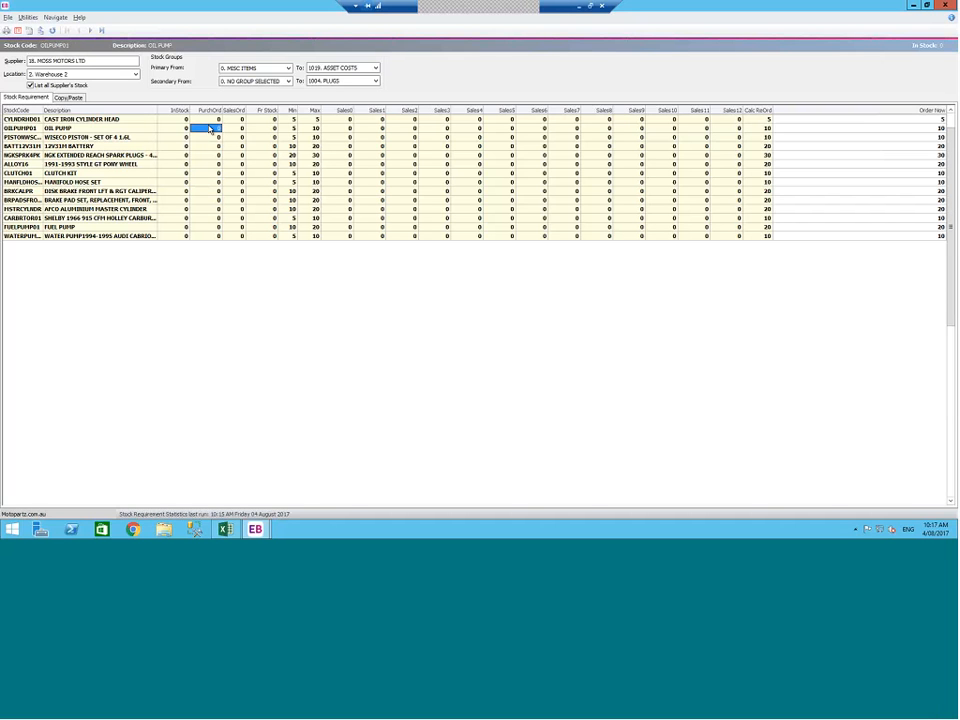
pyautogui.press('Tab')
pyautogui.click(946, 17)
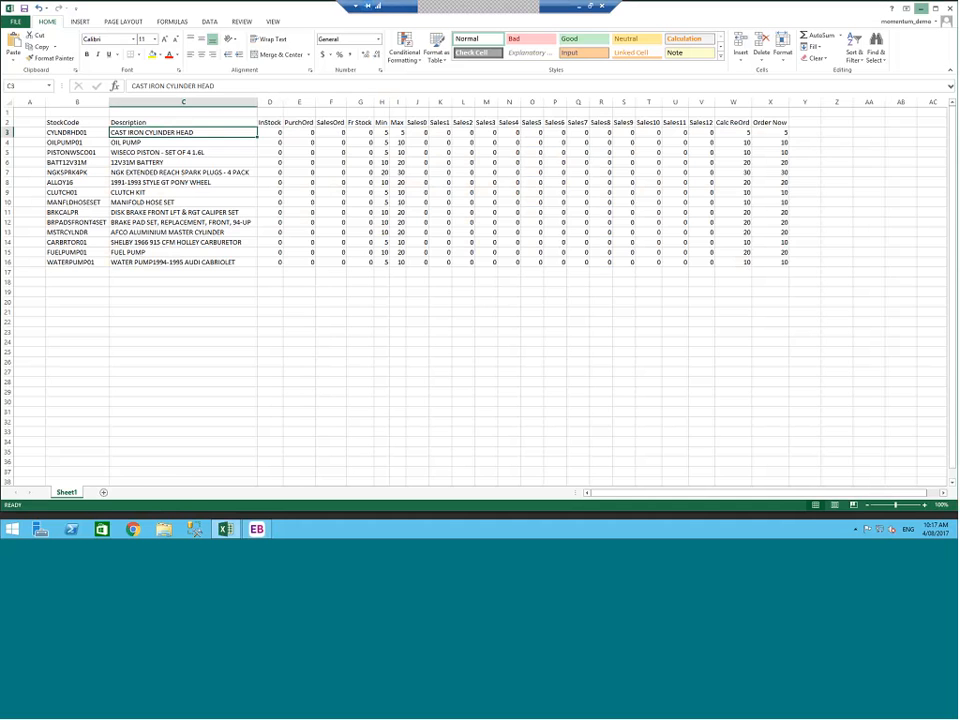
pyautogui.click(920, 8)
# - Launch the MYOB Exo Configurator from the advanced configuration utilities and search its general profiles for "days"
pyautogui.click(468, 112)
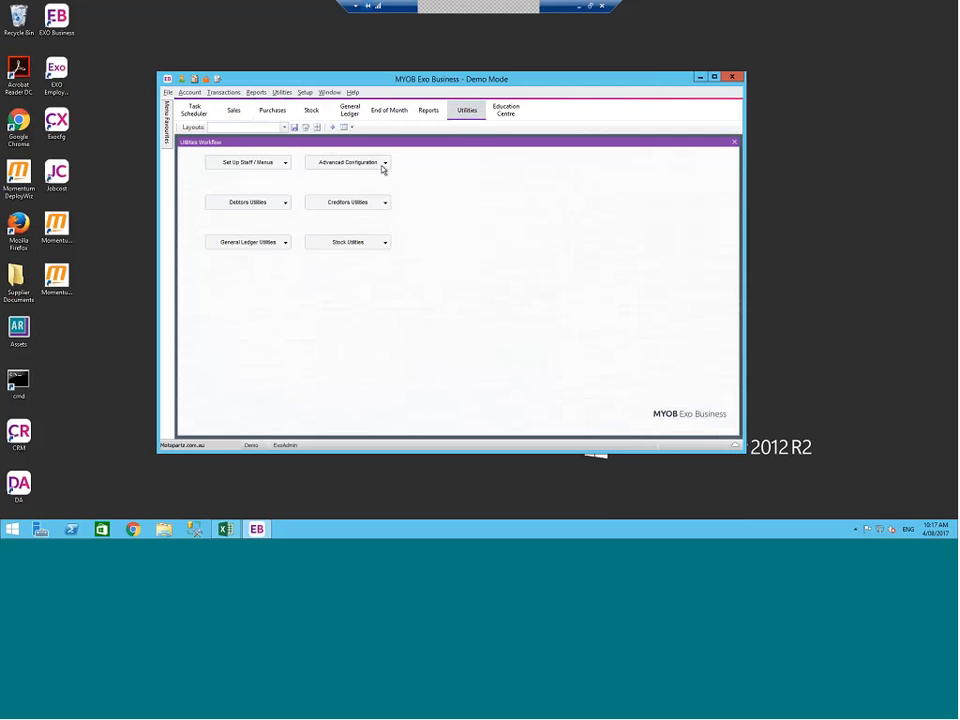
pyautogui.click(384, 163)
pyautogui.click(349, 193)
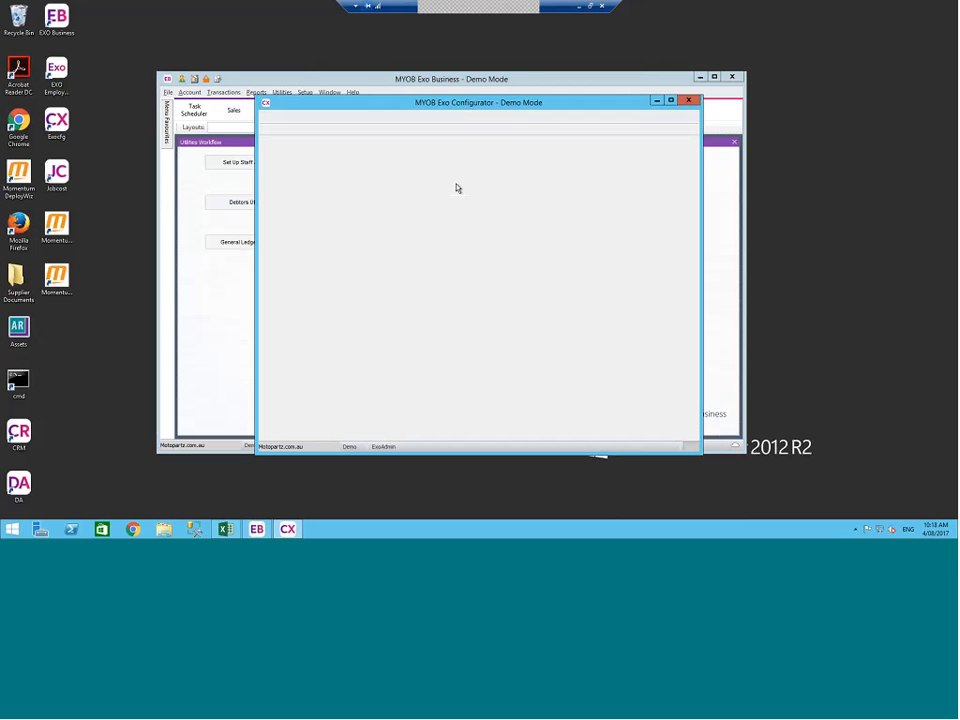
pyautogui.click(529, 297)
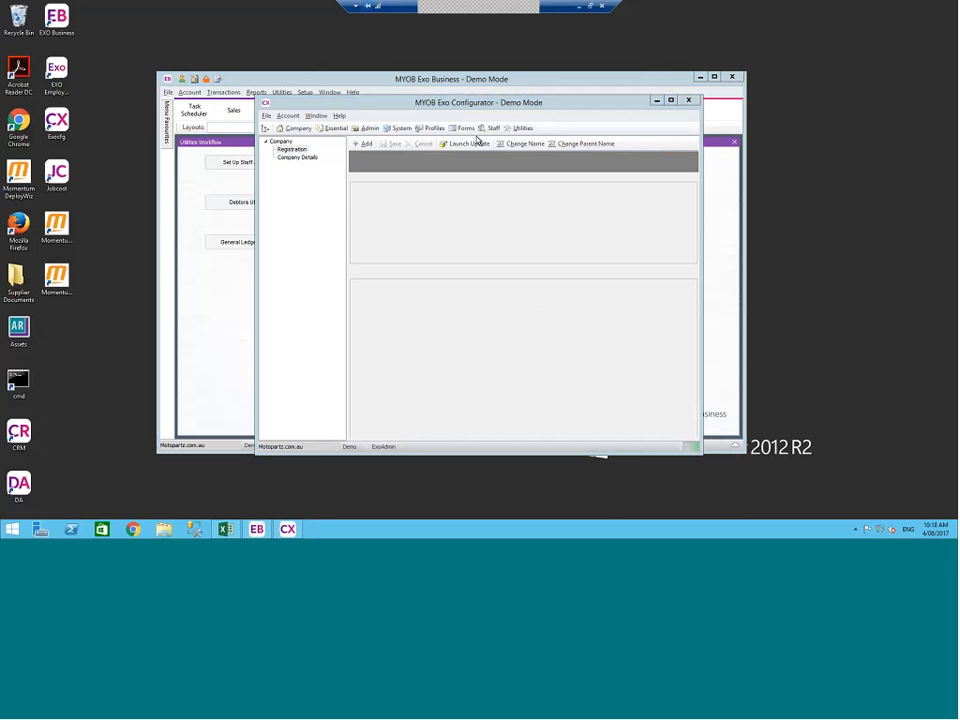
pyautogui.click(434, 129)
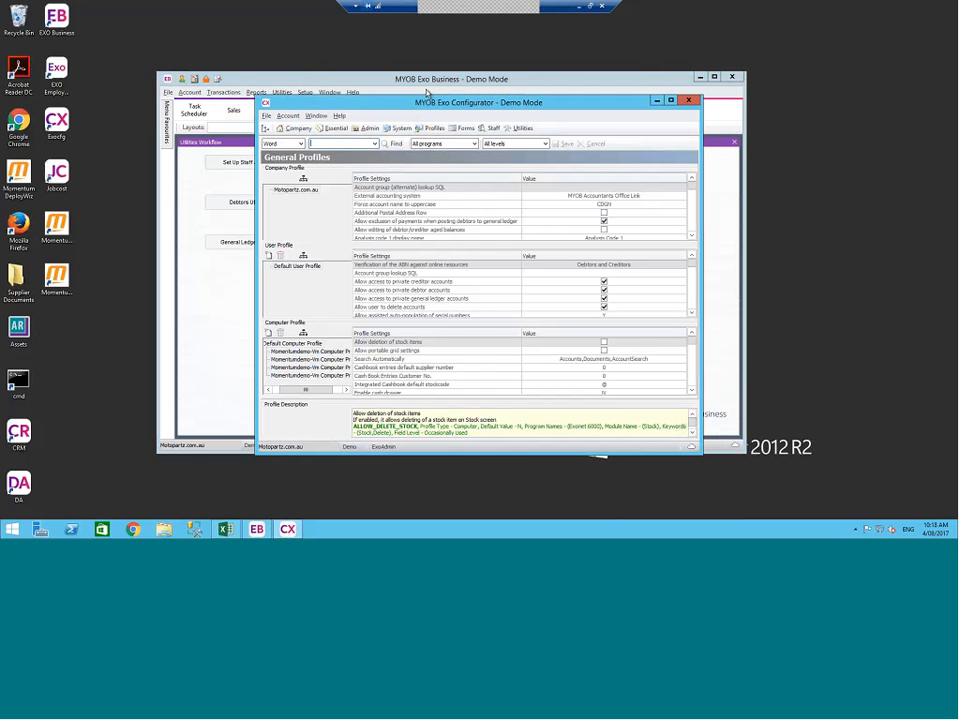
pyautogui.moveTo(427, 101); pyautogui.dragTo(400, 86)
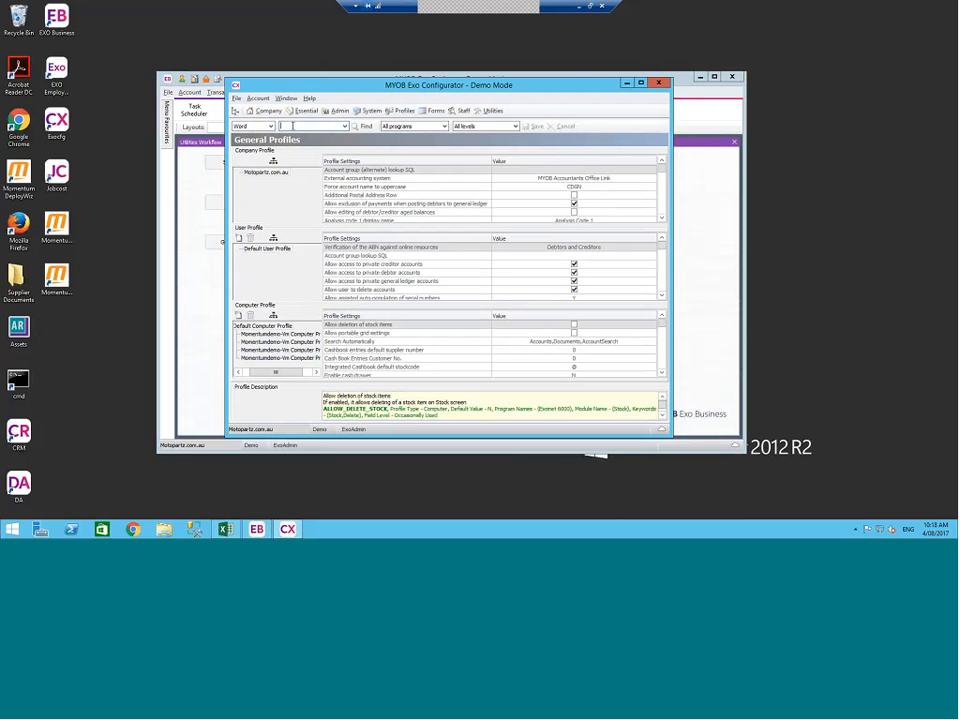
pyautogui.write('days')
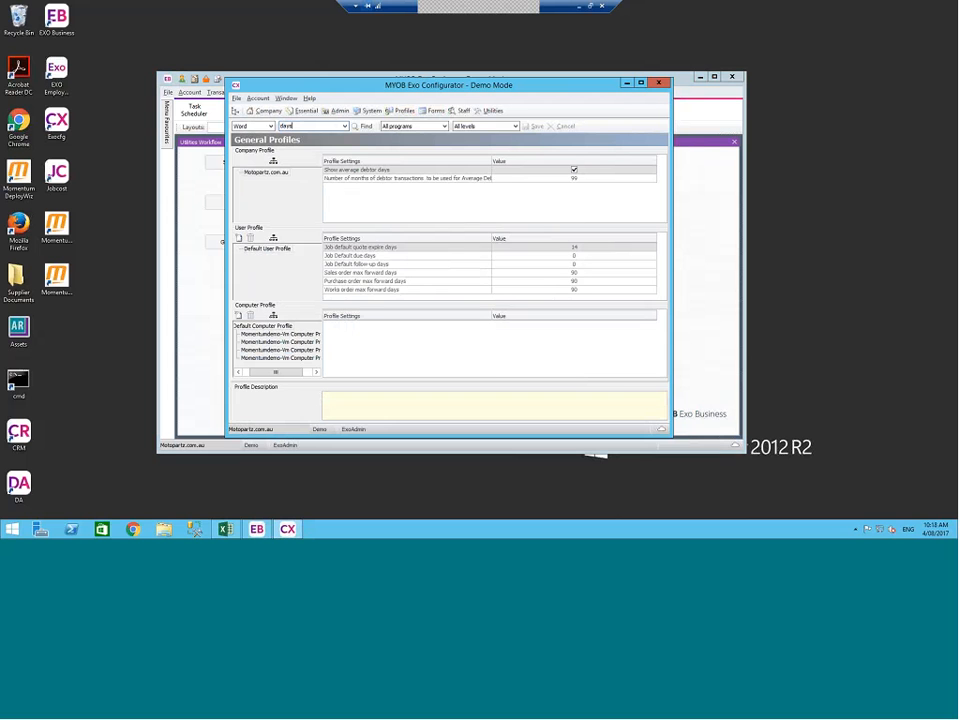
# - Examine the sales, purchase and works order max forward days profile settings with their descriptions, and close the Configurator
pyautogui.click(352, 273)
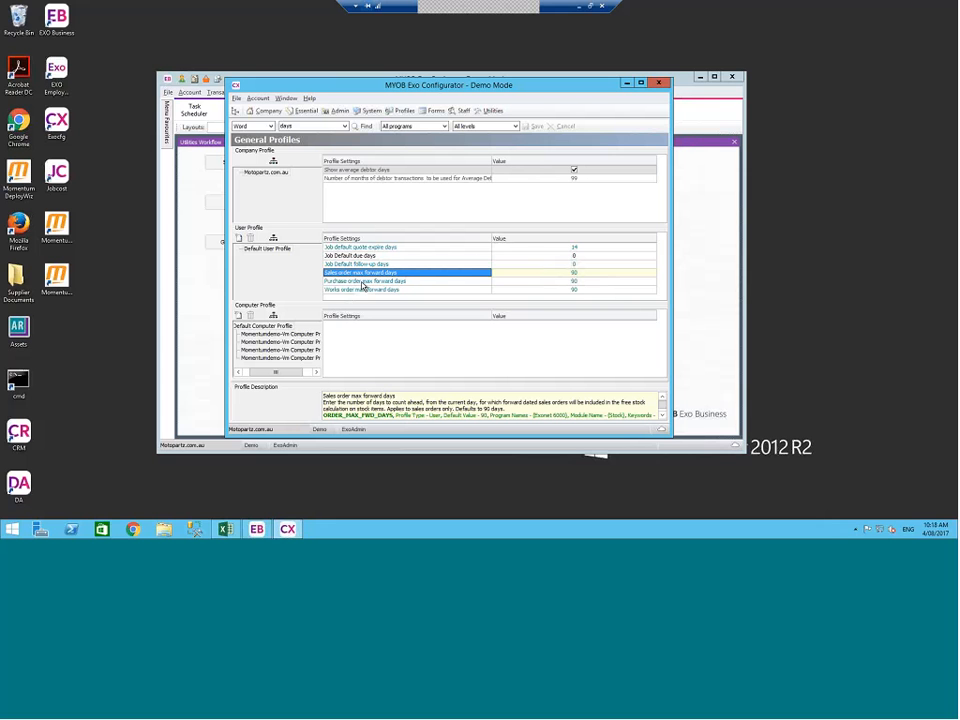
pyautogui.click(400, 281)
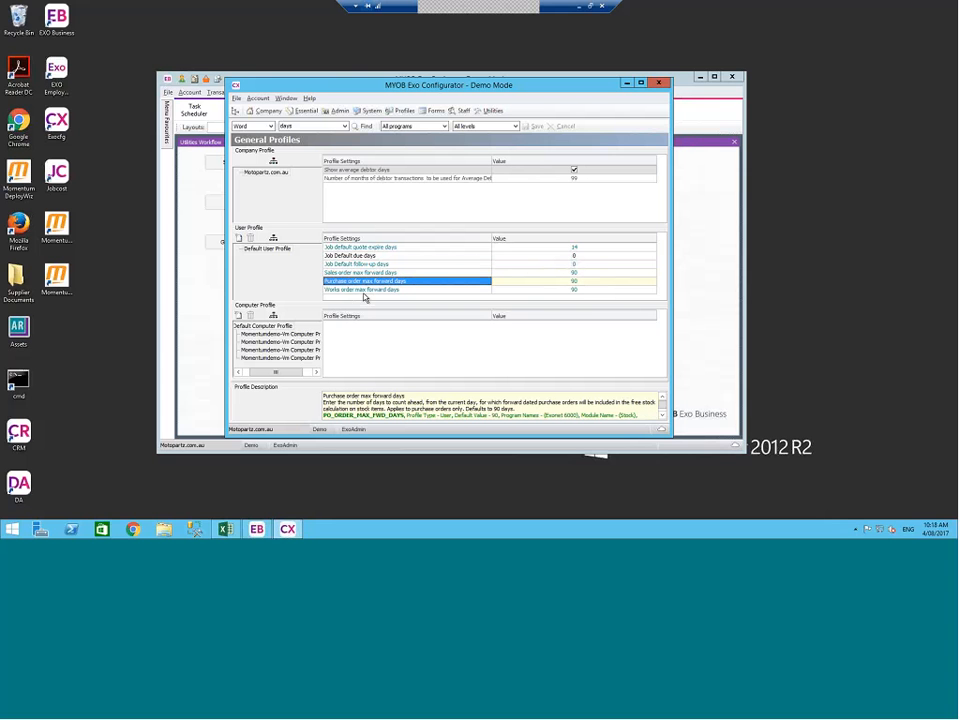
pyautogui.click(371, 290)
pyautogui.click(420, 273)
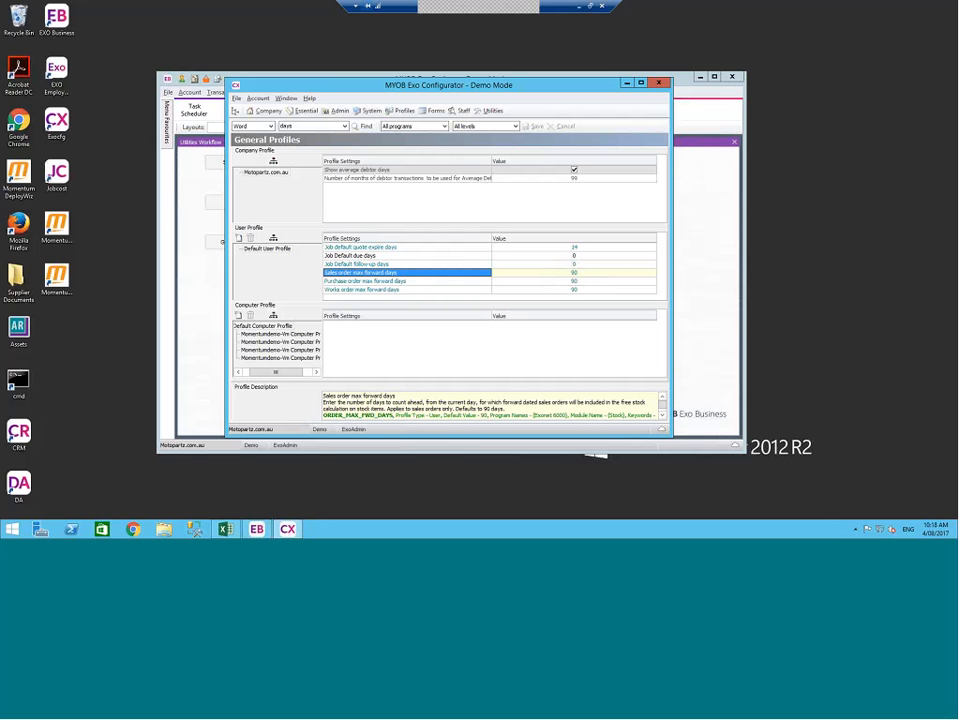
pyautogui.moveTo(418, 437); pyautogui.dragTo(422, 469)
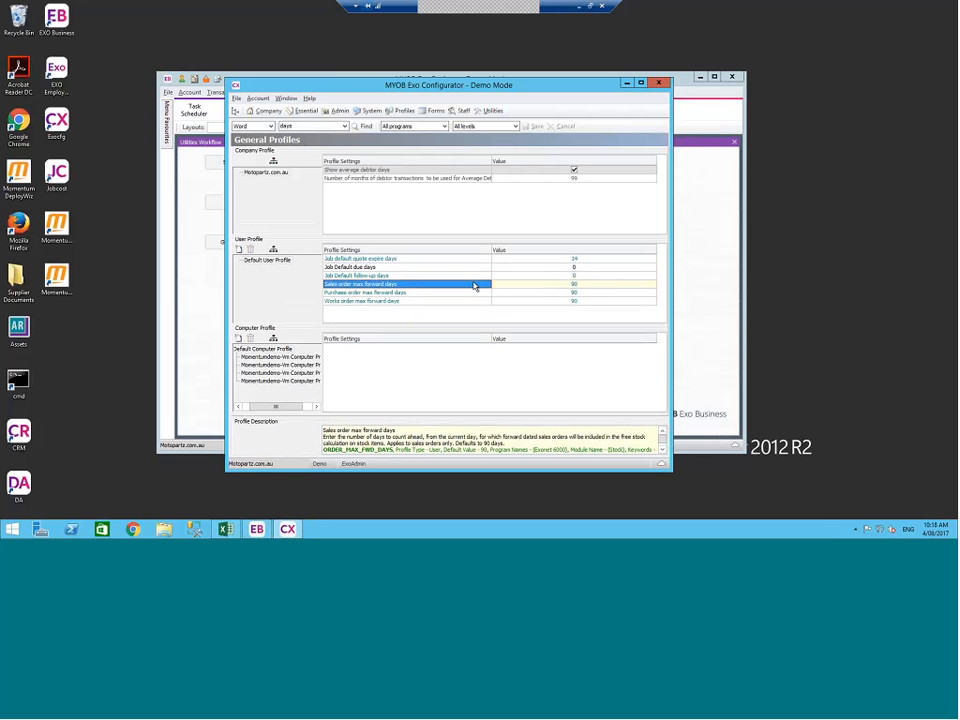
pyautogui.click(546, 285)
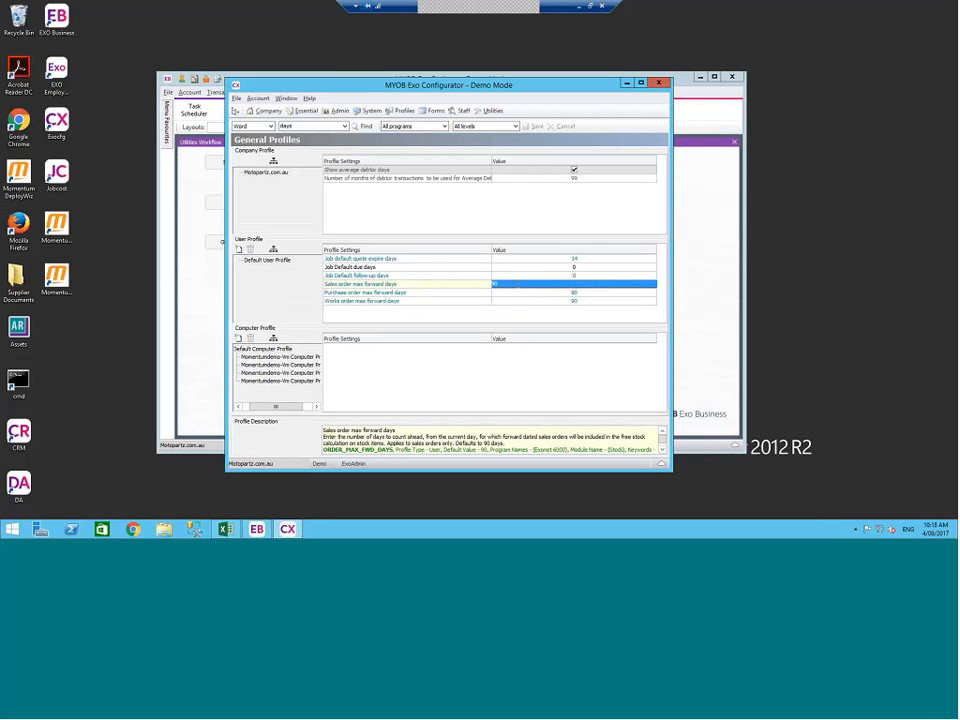
pyautogui.click(480, 293)
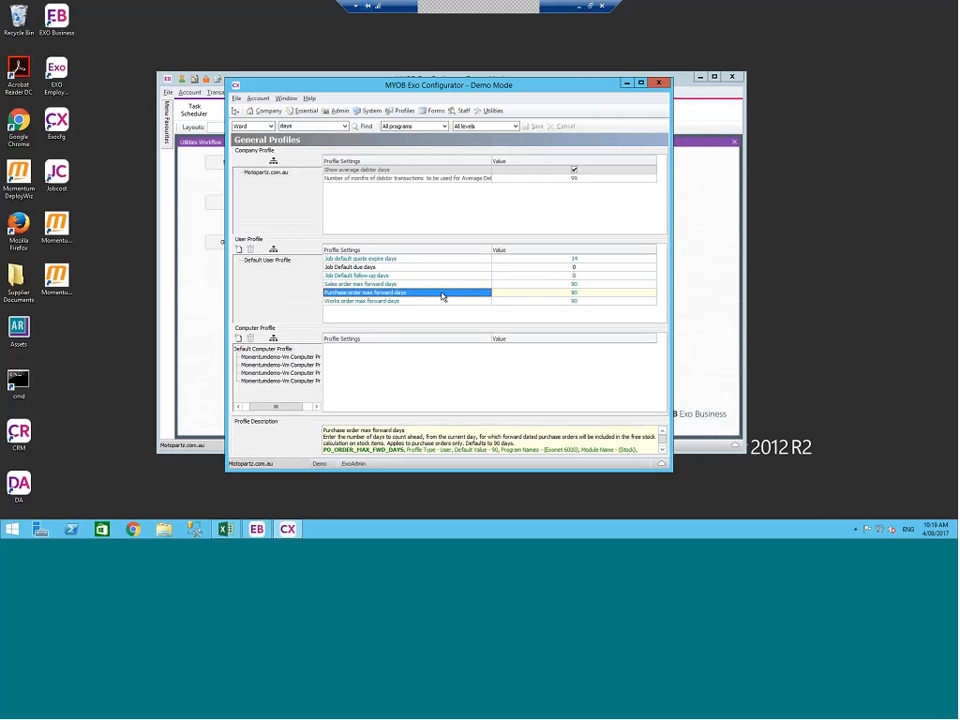
pyautogui.click(409, 285)
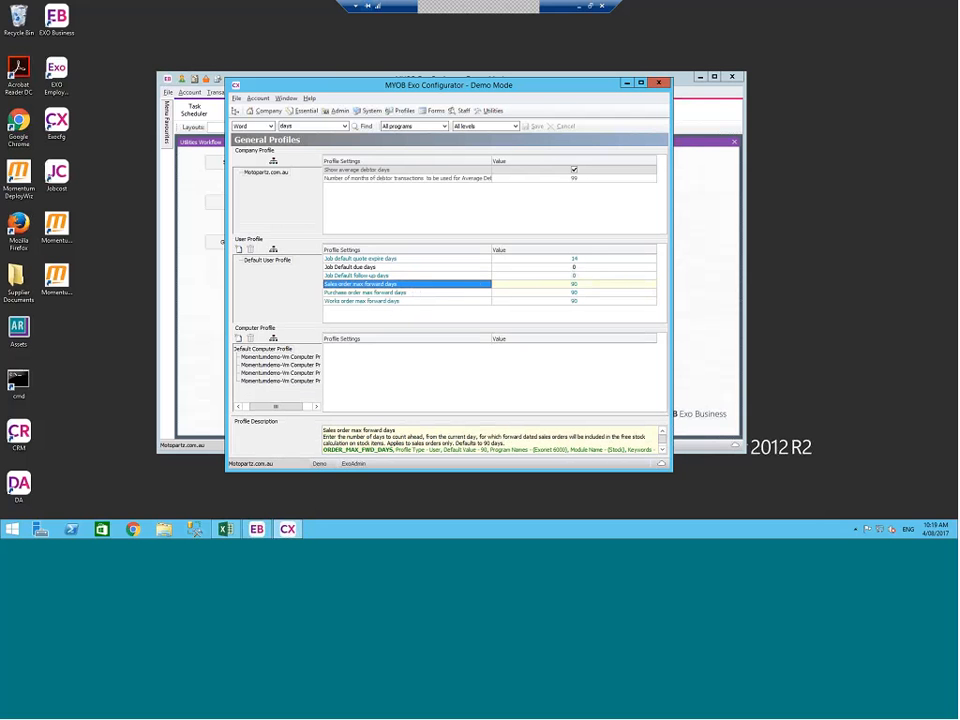
pyautogui.click(659, 83)
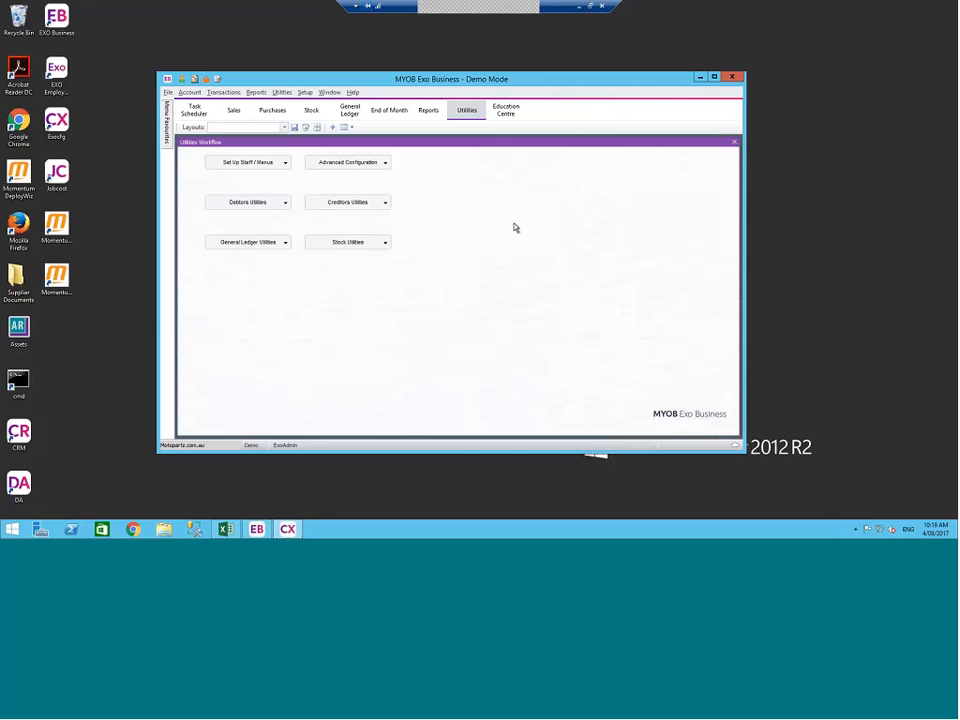
# - Open the sales staff member's record in staff setup, check the authority limits for invoices and purchase orders, and save and close it
pyautogui.click(268, 112)
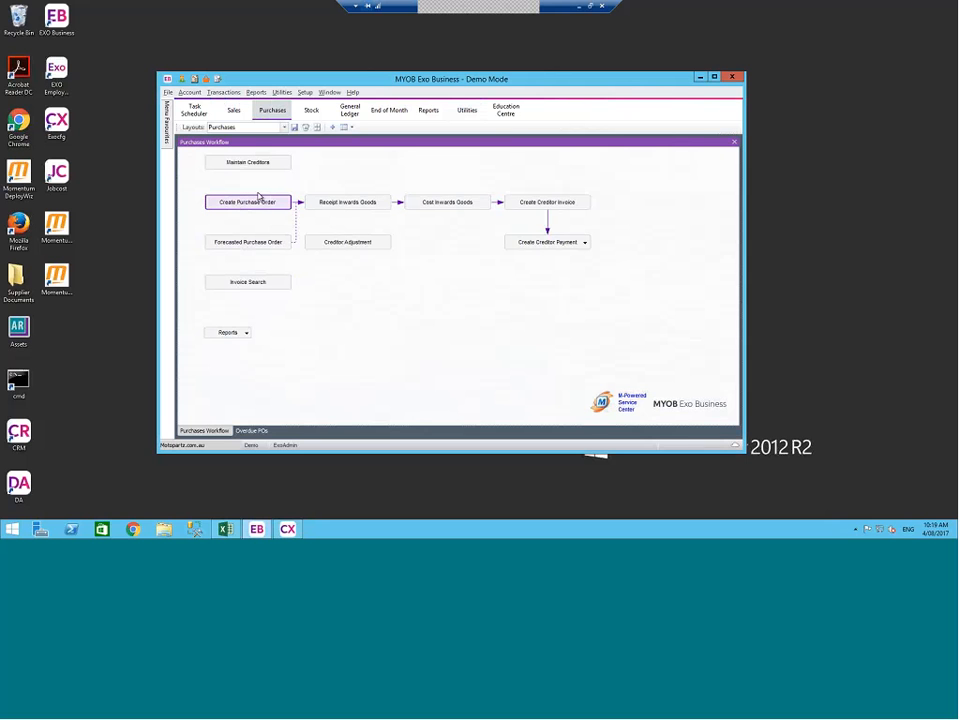
pyautogui.click(470, 114)
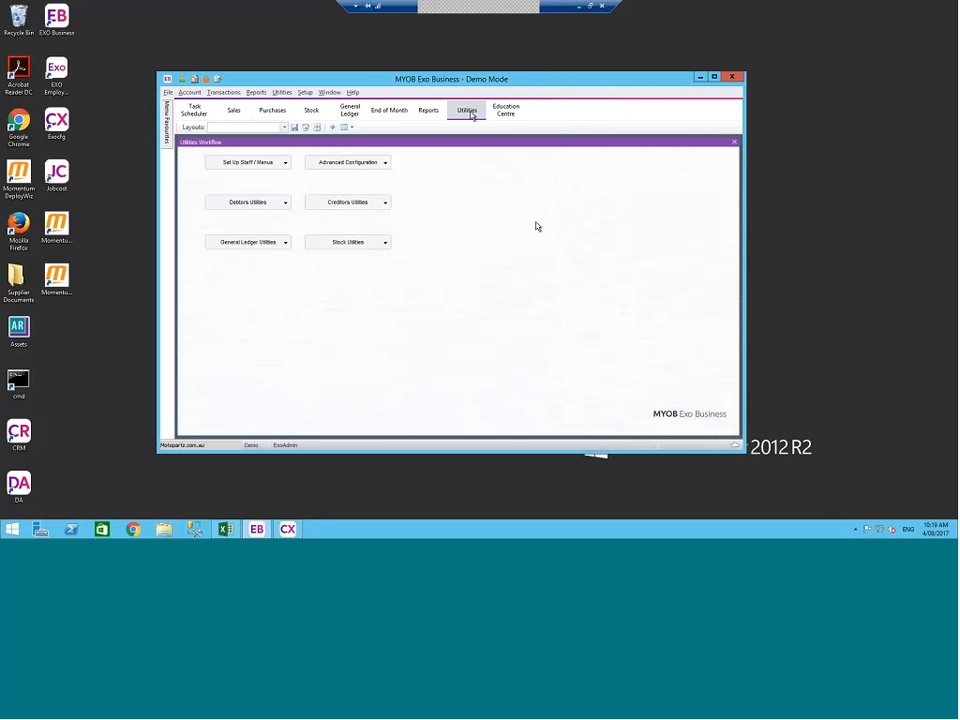
pyautogui.click(282, 163)
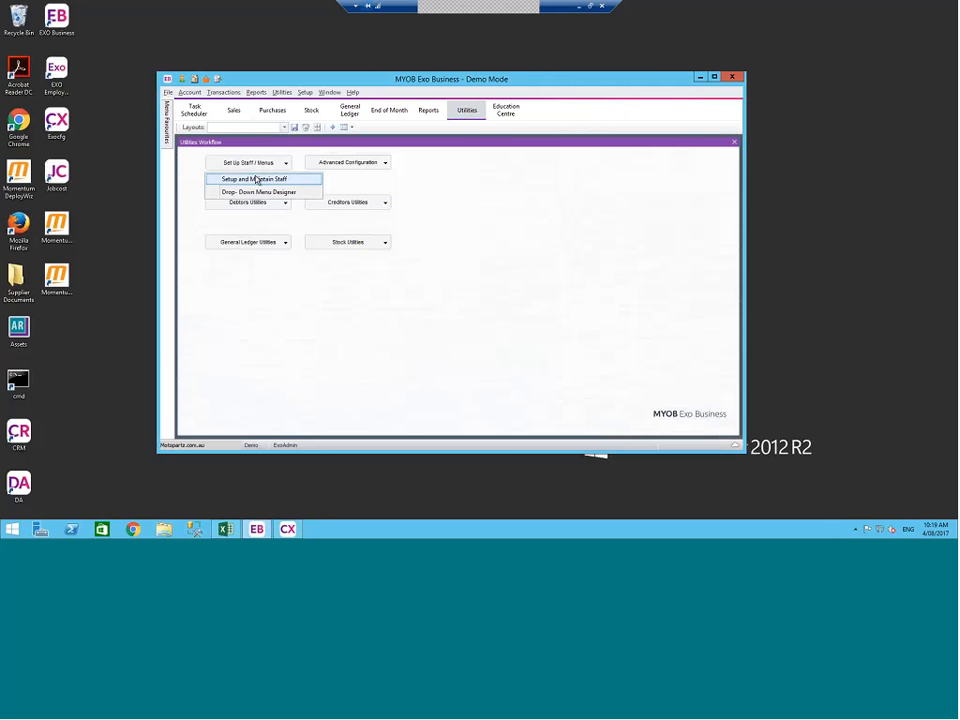
pyautogui.click(256, 178)
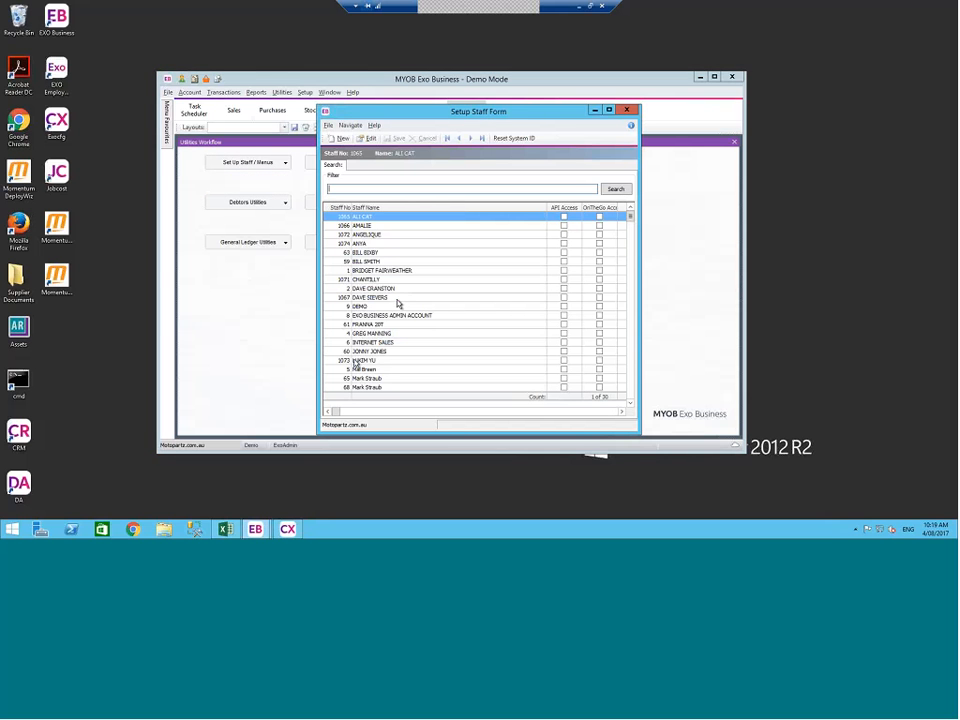
pyautogui.doubleClick(377, 334)
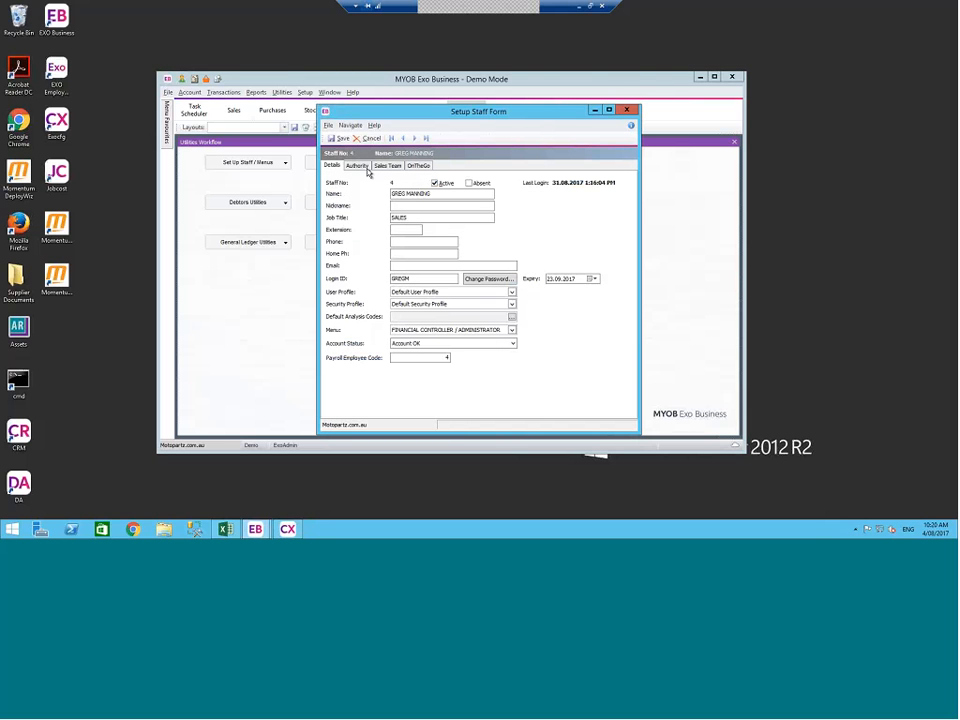
pyautogui.click(364, 168)
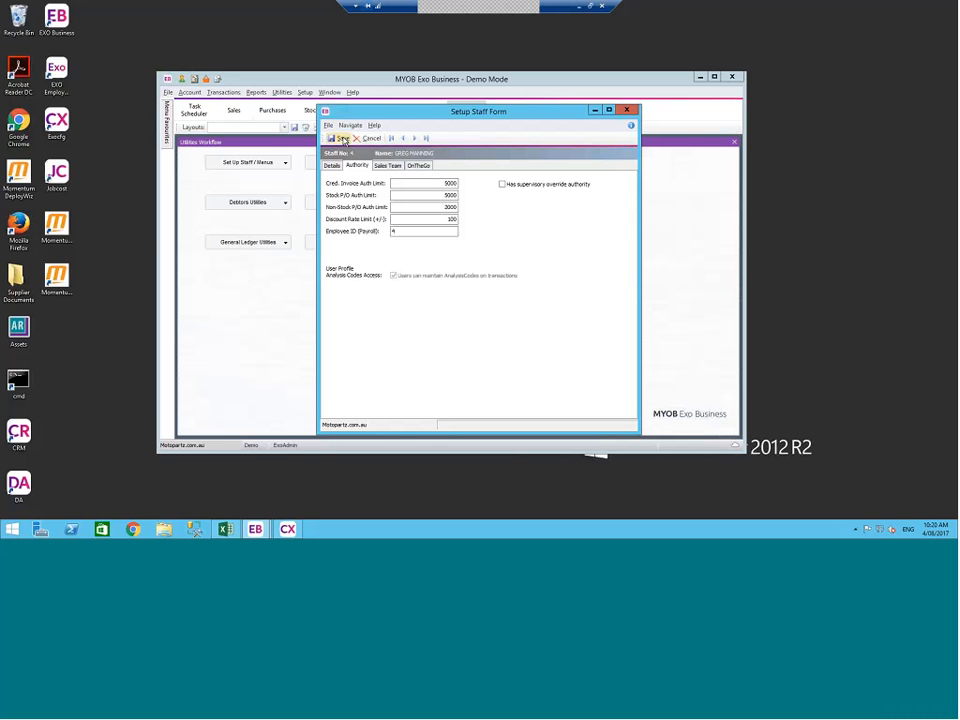
pyautogui.click(344, 139)
pyautogui.click(627, 110)
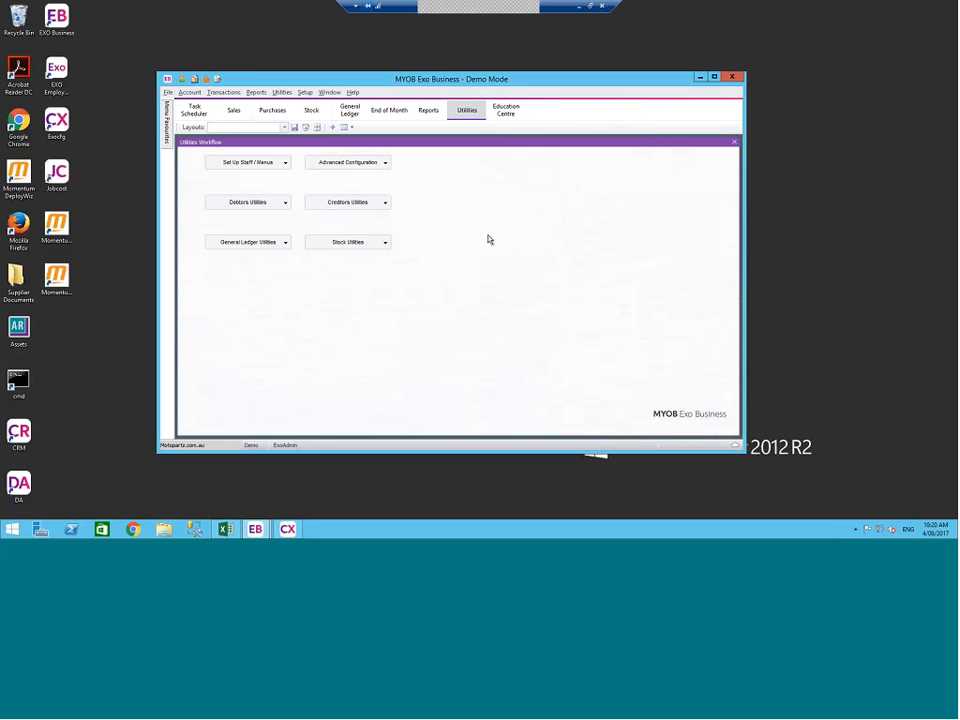
# - Open the 21.08.17 Aussie Car Parts purchase order awaiting authorisation, examine its details, and cancel back to the order list
pyautogui.click(273, 110)
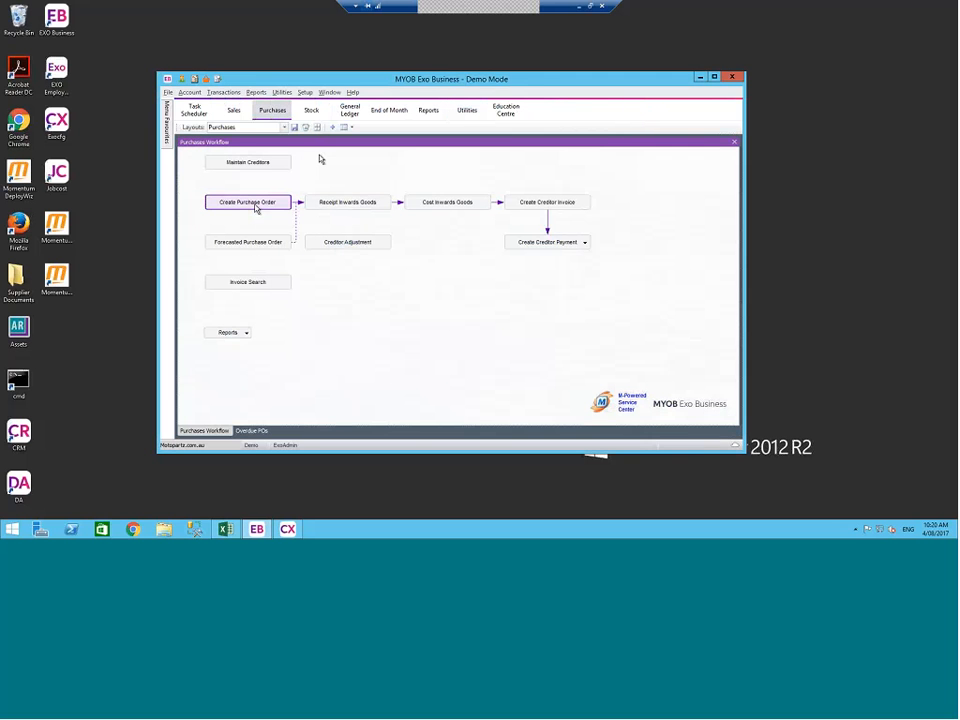
pyautogui.click(256, 204)
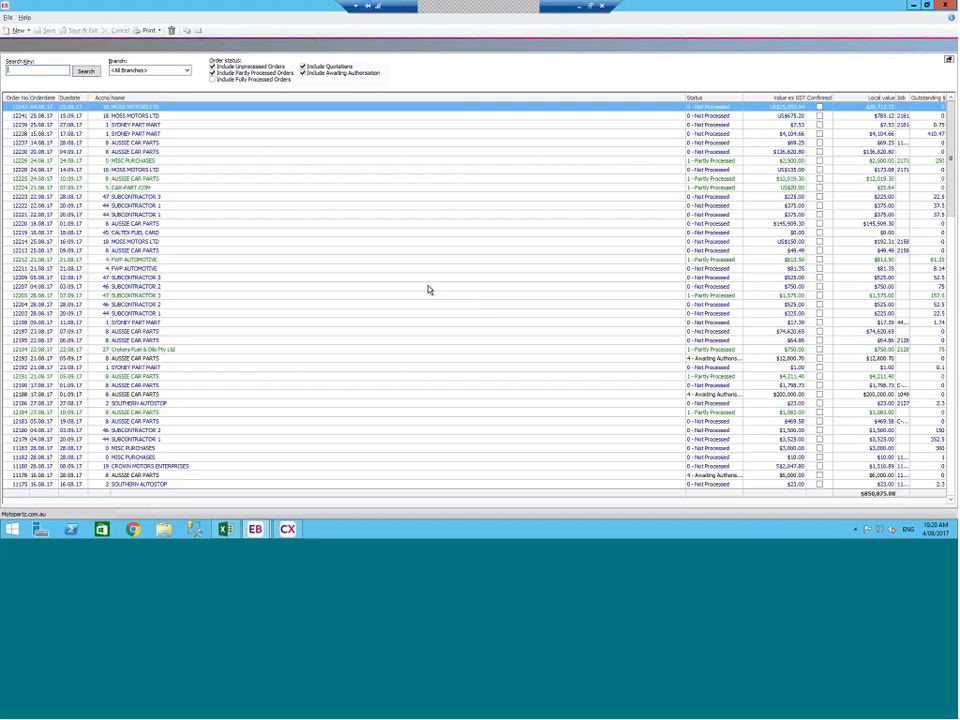
pyautogui.click(290, 367)
pyautogui.click(289, 360)
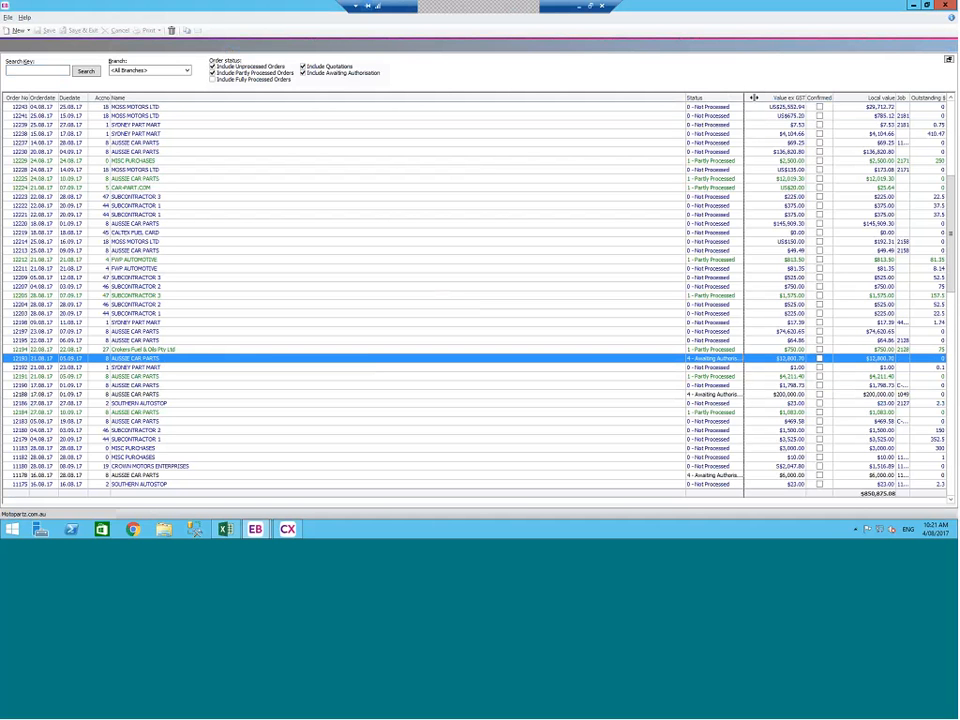
pyautogui.doubleClick(590, 362)
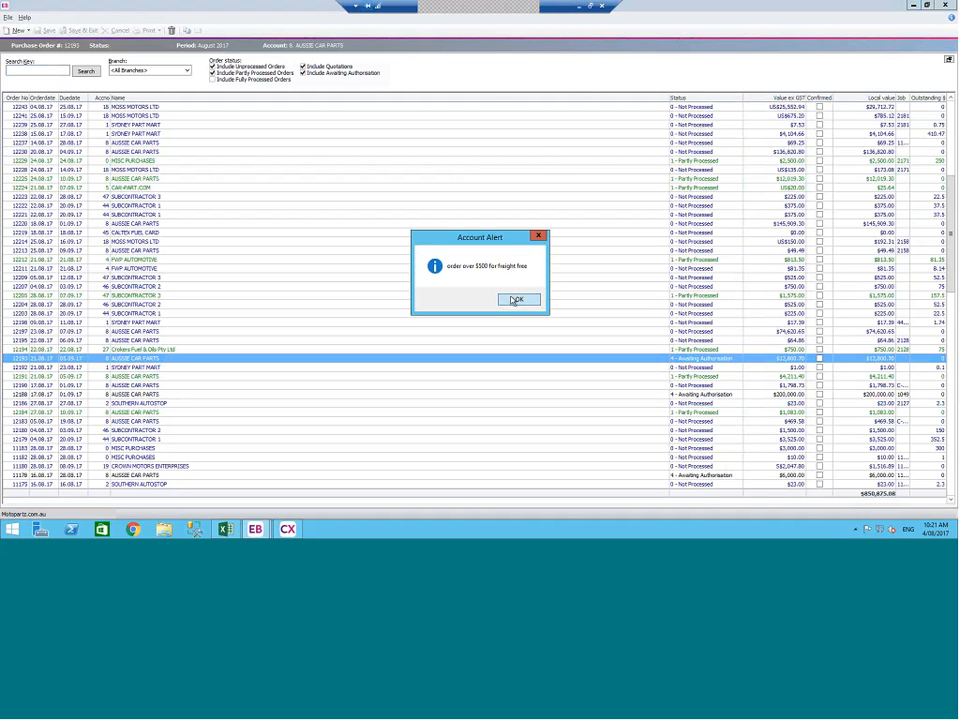
pyautogui.click(514, 299)
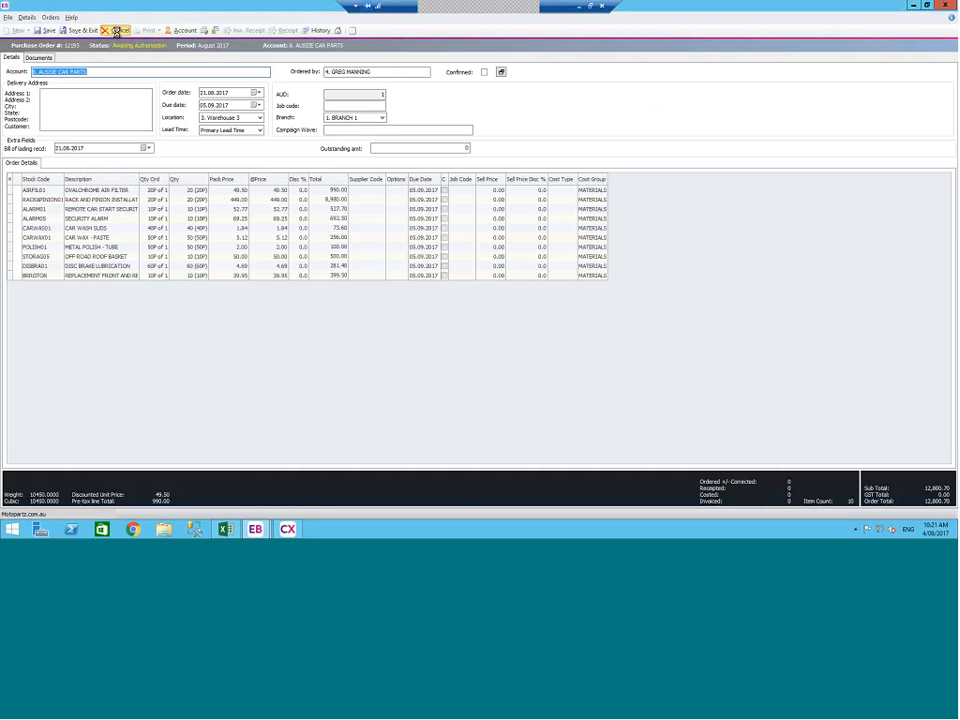
pyautogui.click(115, 30)
pyautogui.click(456, 300)
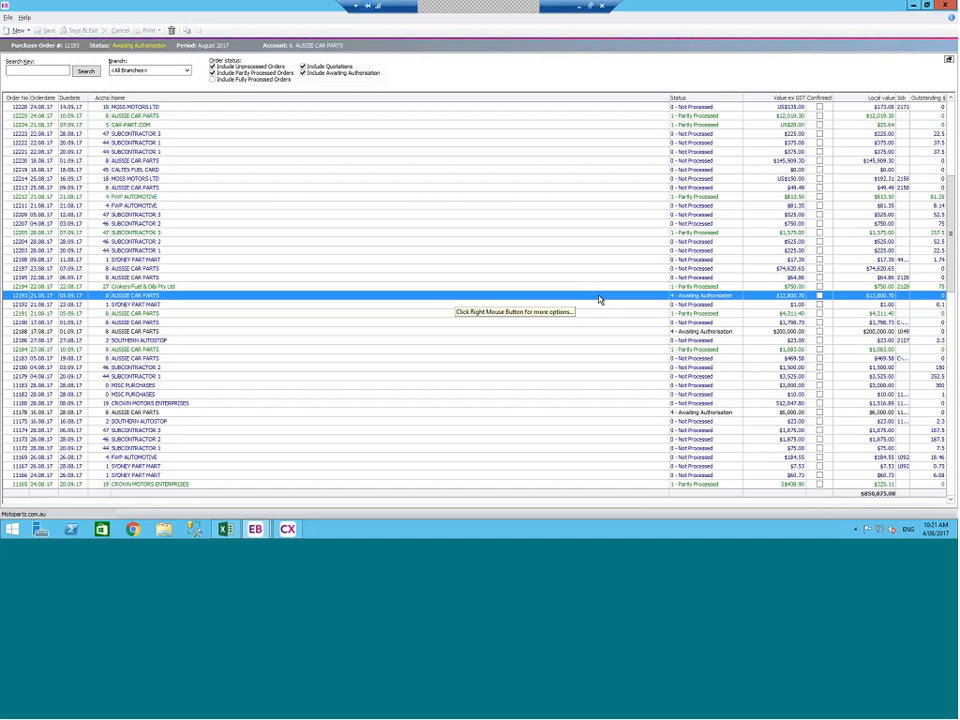
# - Authorise the 21.08.17 Aussie Car Parts purchase order awaiting authorisation and confirm the save, declining to continue at the price variation check
pyautogui.rightClick(600, 299)
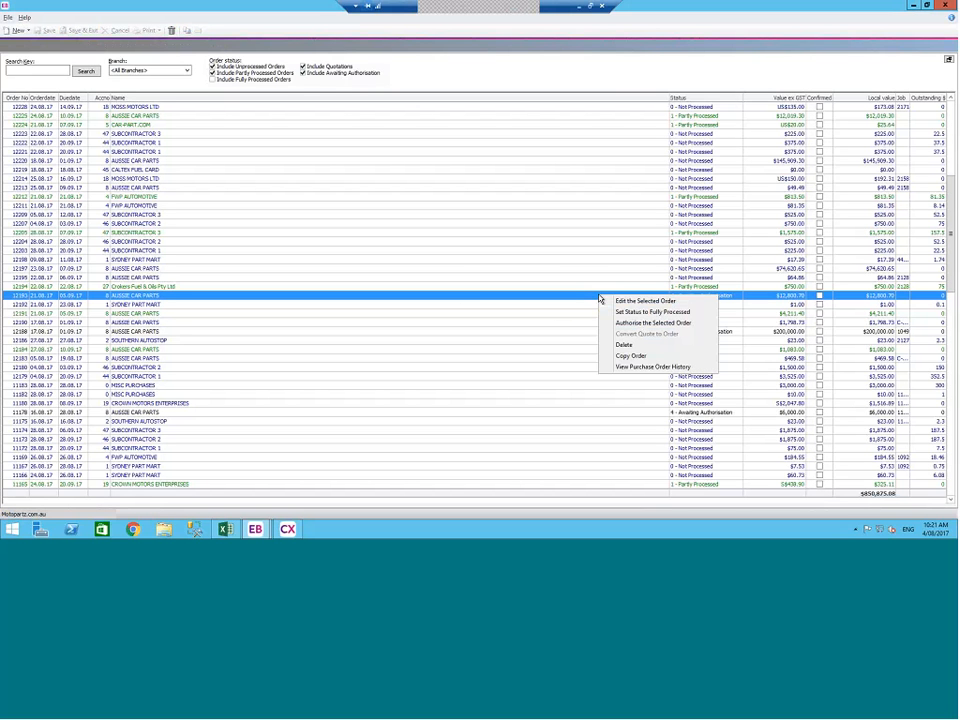
pyautogui.click(653, 322)
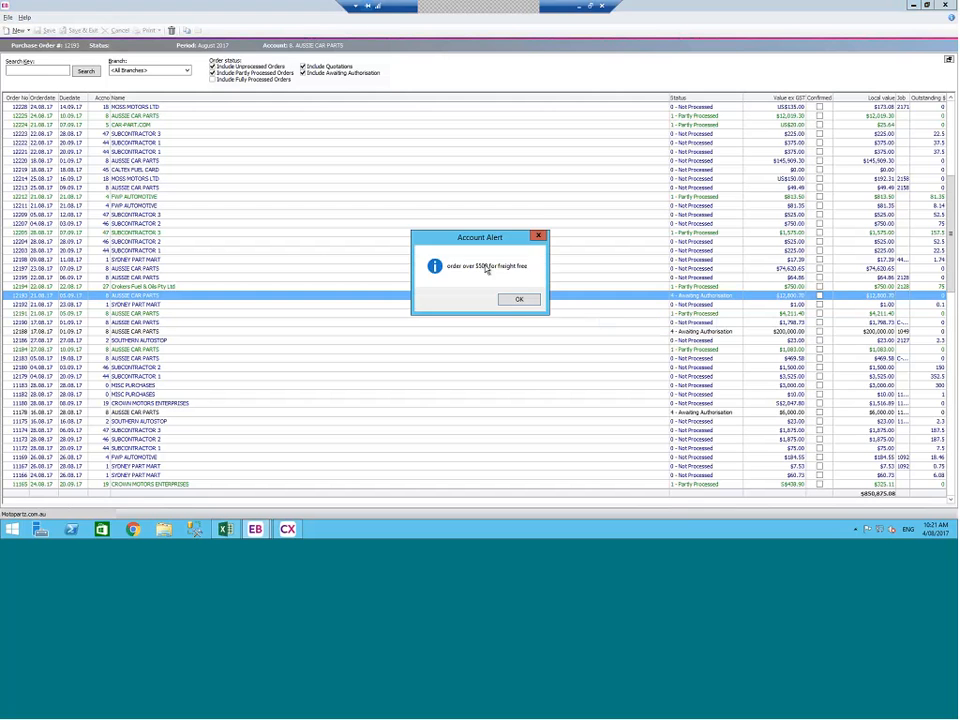
pyautogui.click(505, 301)
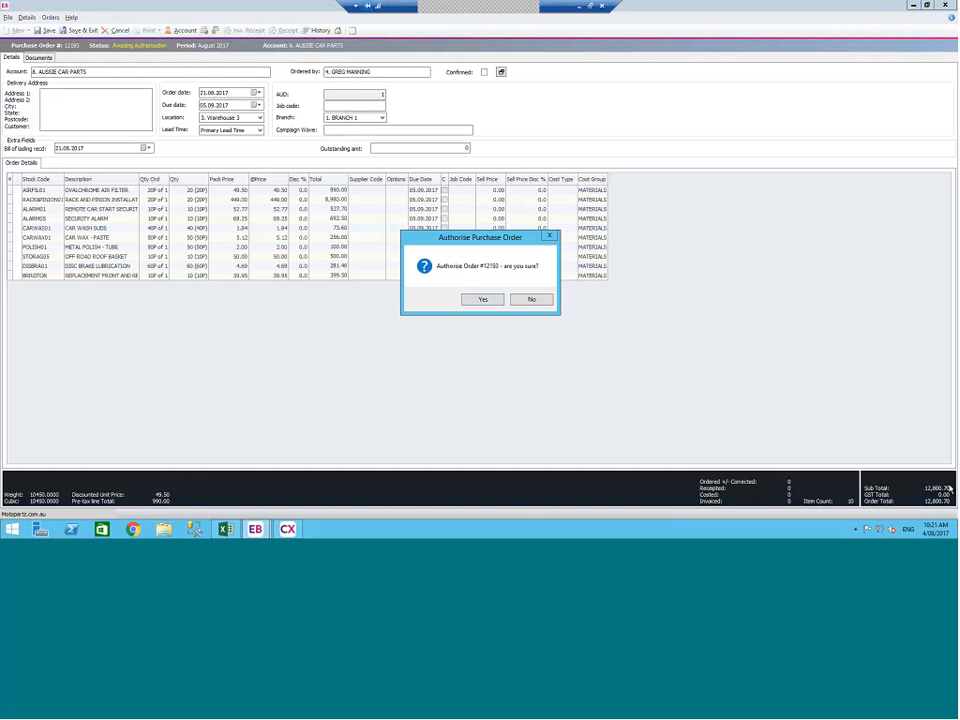
pyautogui.click(483, 299)
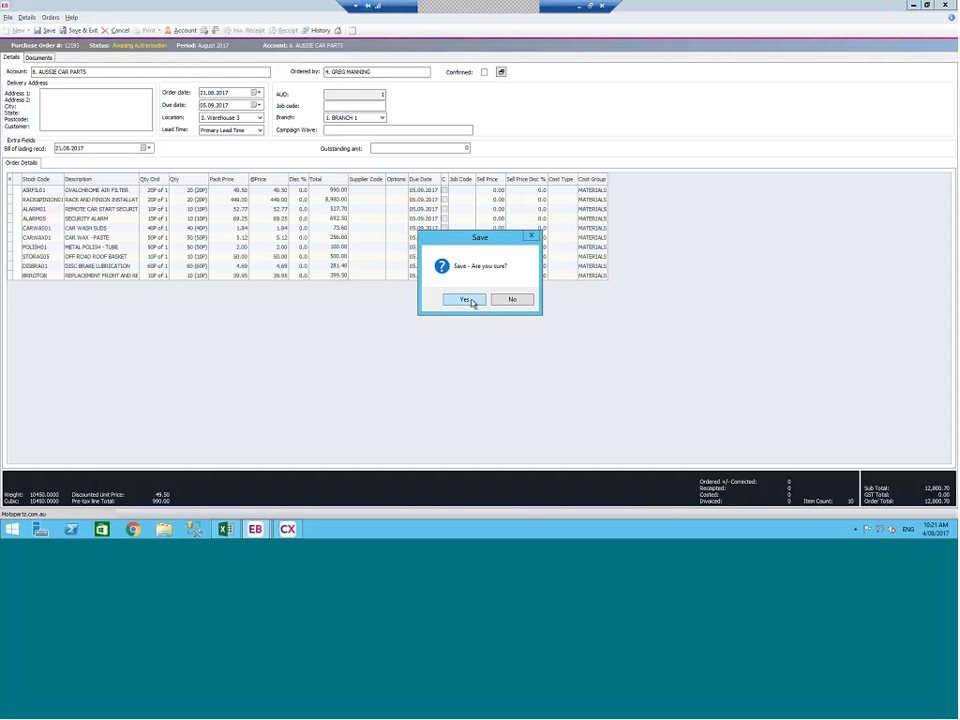
pyautogui.click(473, 301)
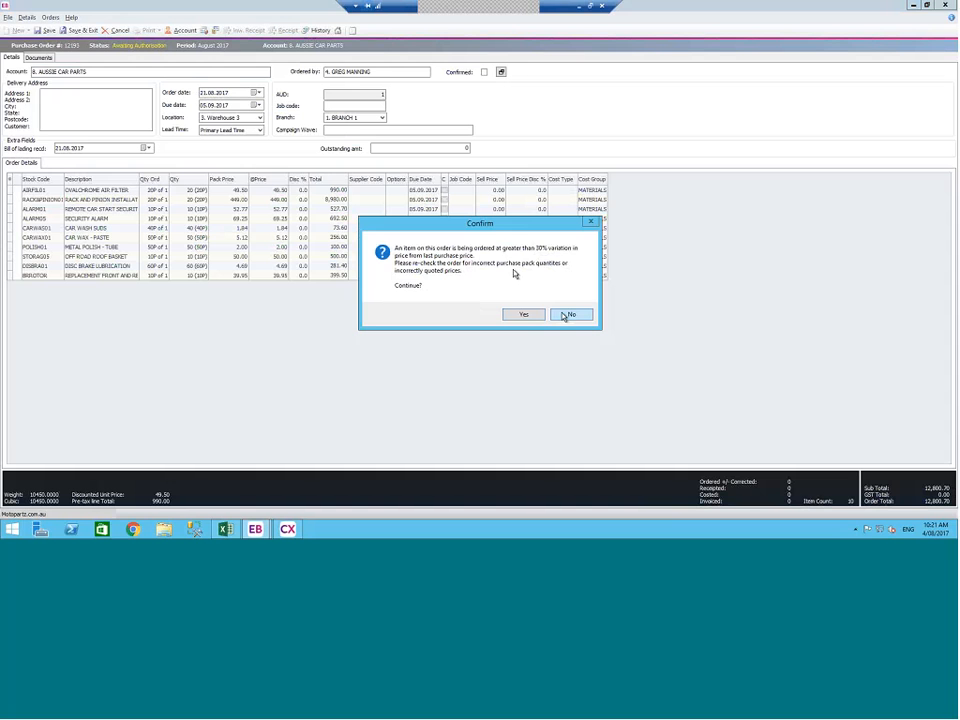
pyautogui.click(566, 315)
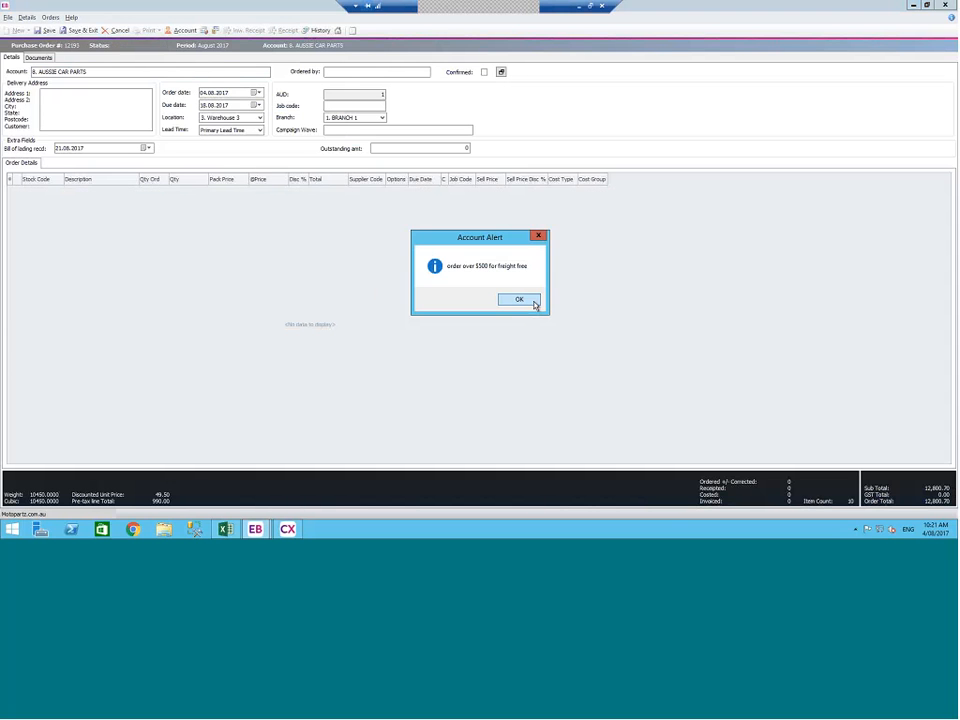
pyautogui.click(534, 303)
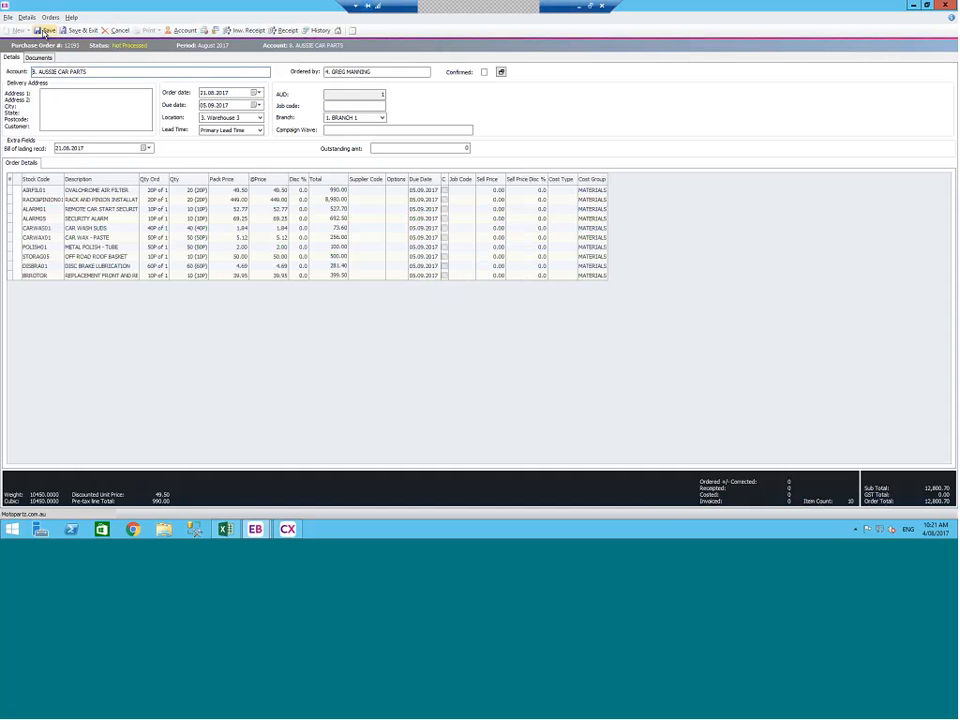
# - Save the authorised Aussie Car Parts order, accepting the price variation check, and exit to the order list
pyautogui.click(36, 30)
pyautogui.click(464, 299)
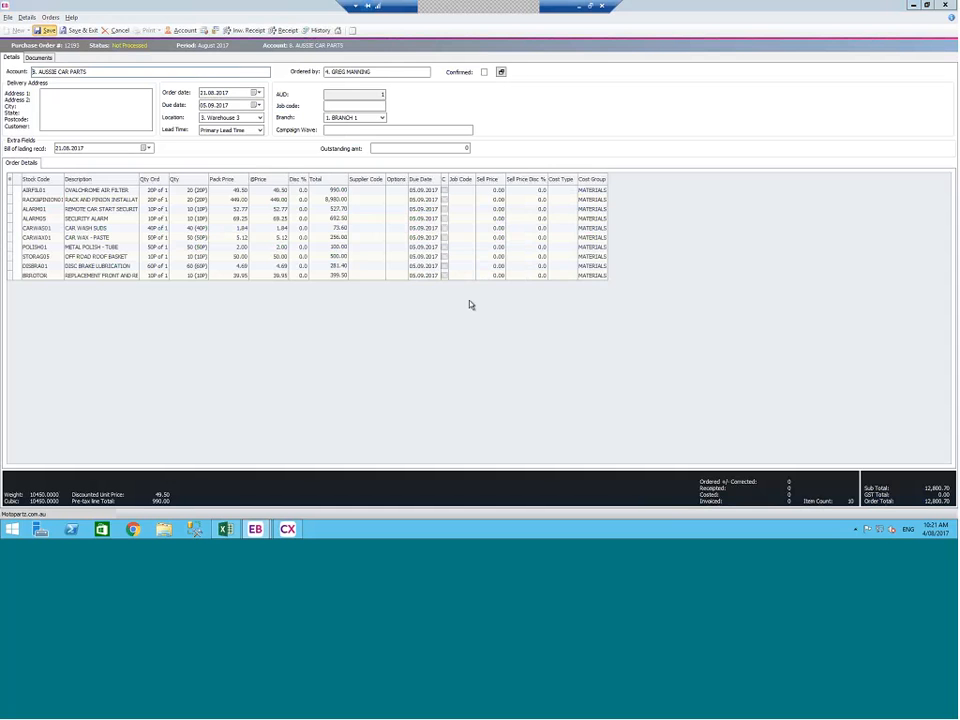
pyautogui.click(523, 314)
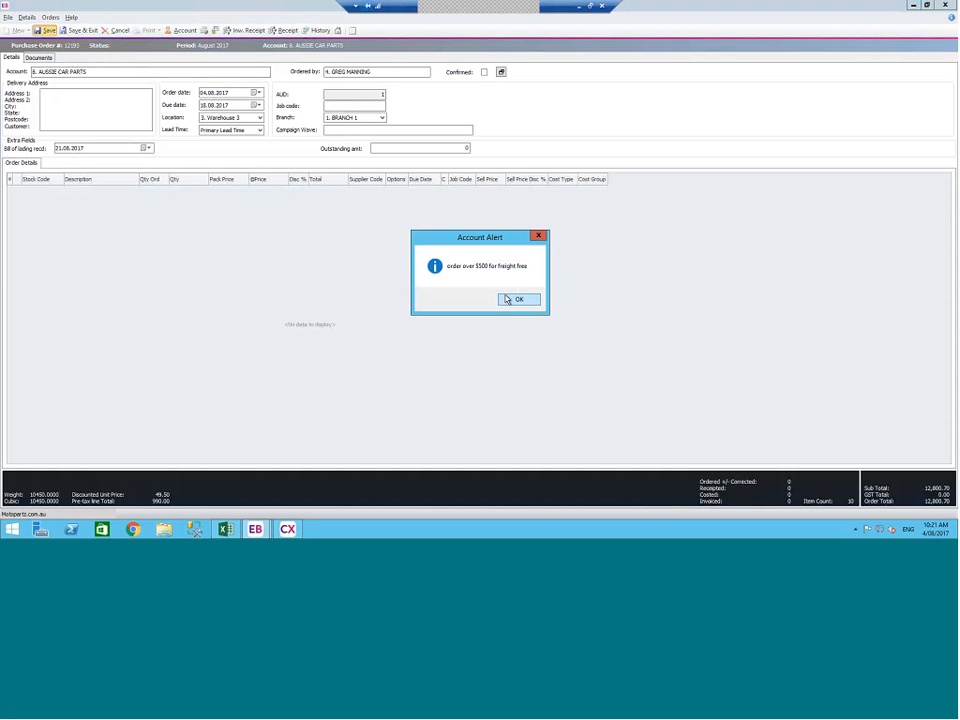
pyautogui.click(508, 299)
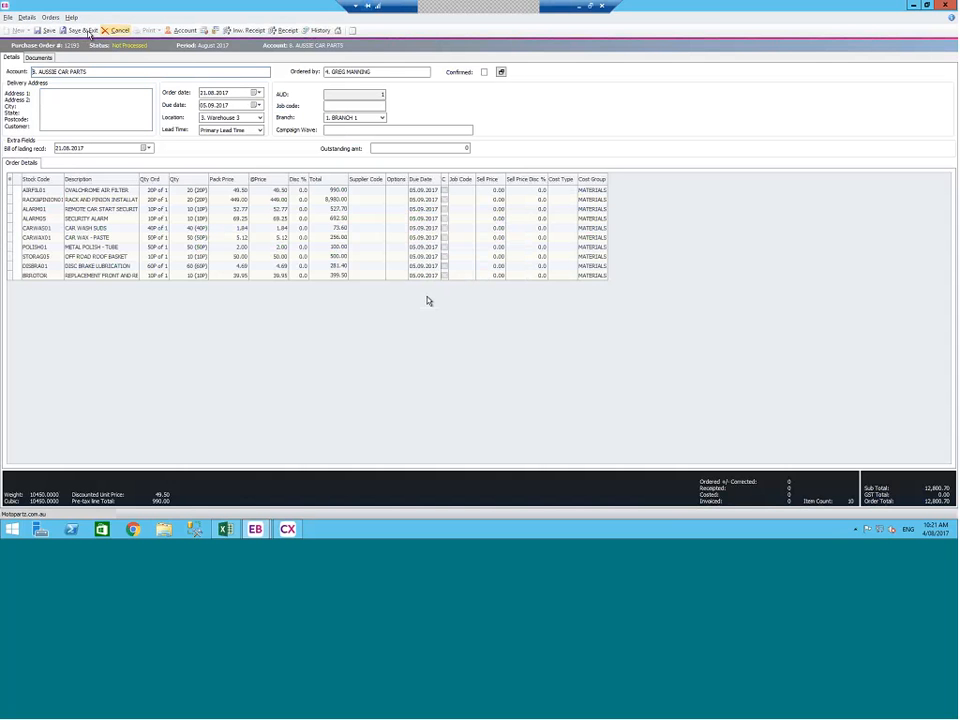
pyautogui.click(80, 30)
pyautogui.click(465, 300)
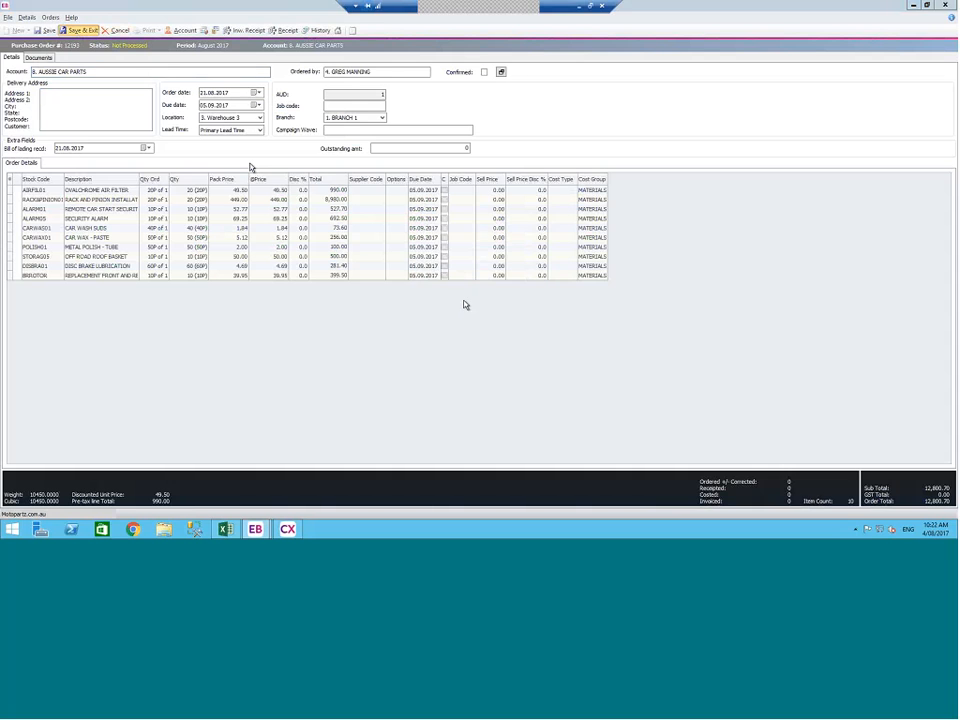
pyautogui.click(528, 315)
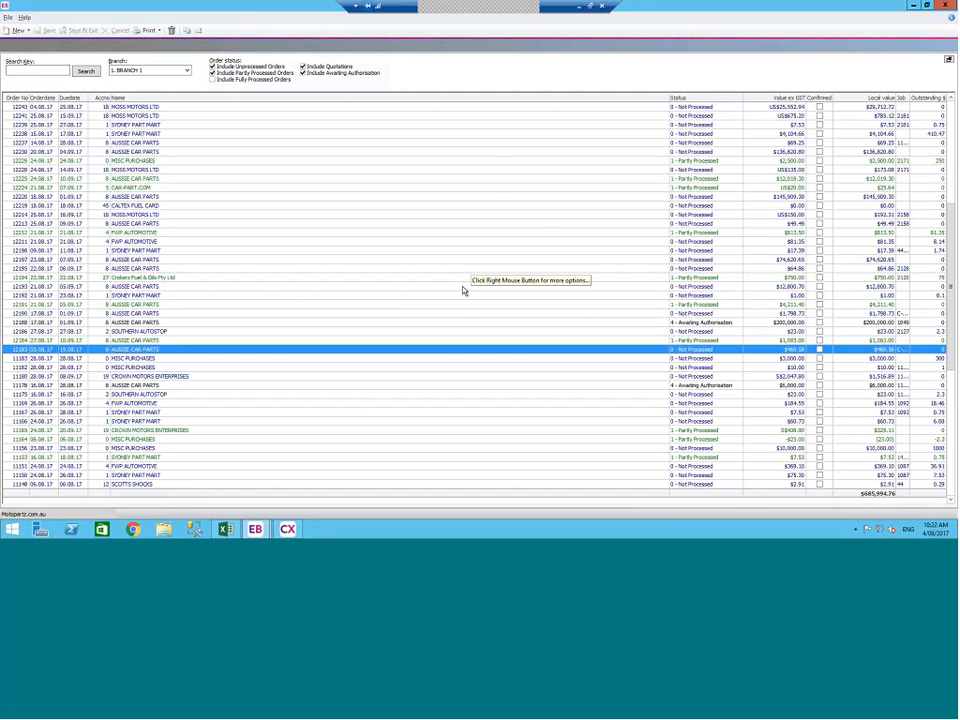
# - Reopen the authorised 21.08.17 Aussie Car Parts order, check its print options, cancel out, and close the purchase orders window
pyautogui.doubleClick(462, 289)
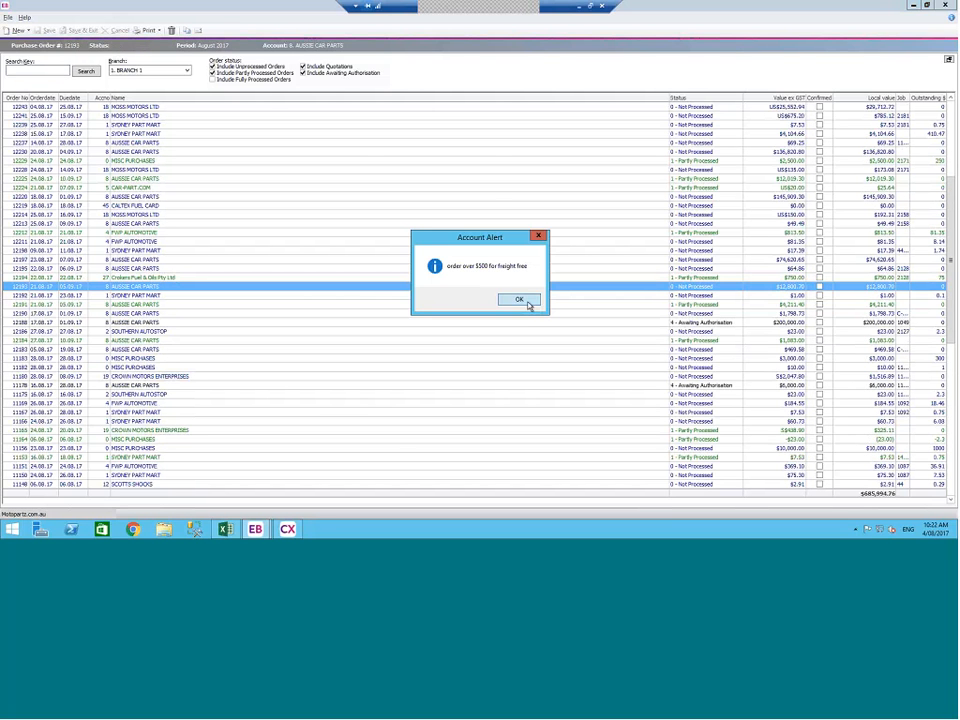
pyautogui.click(528, 304)
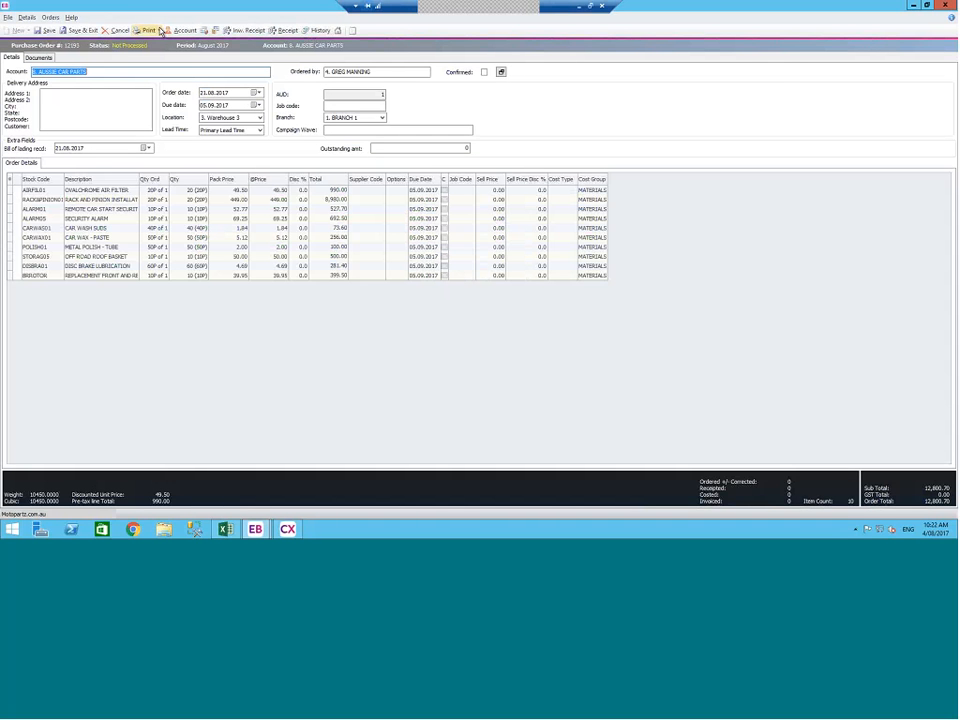
pyautogui.click(160, 31)
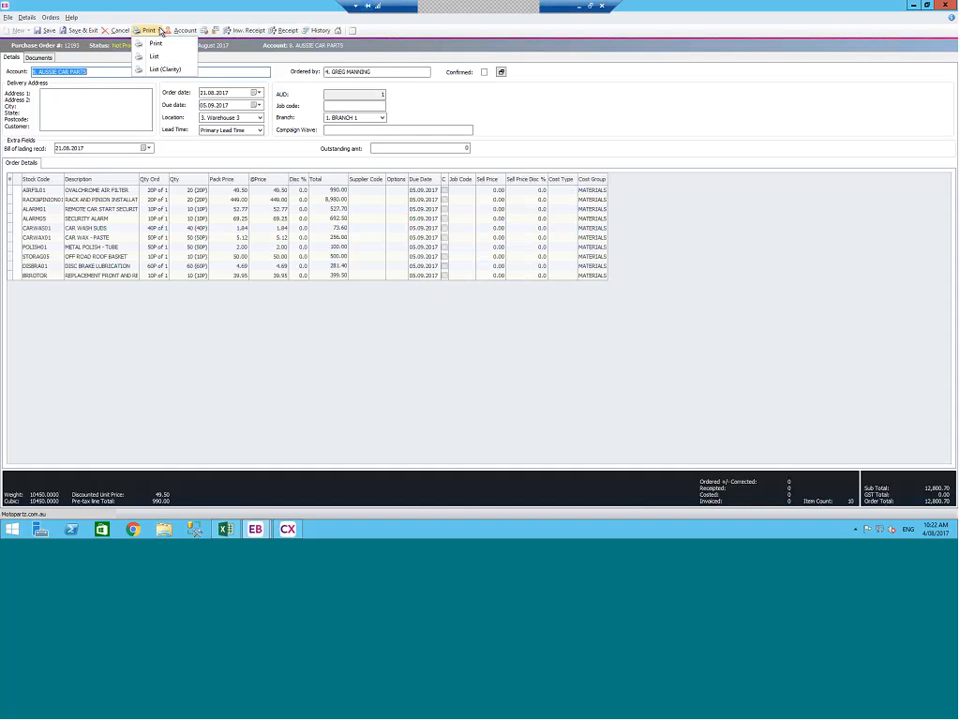
pyautogui.click(162, 31)
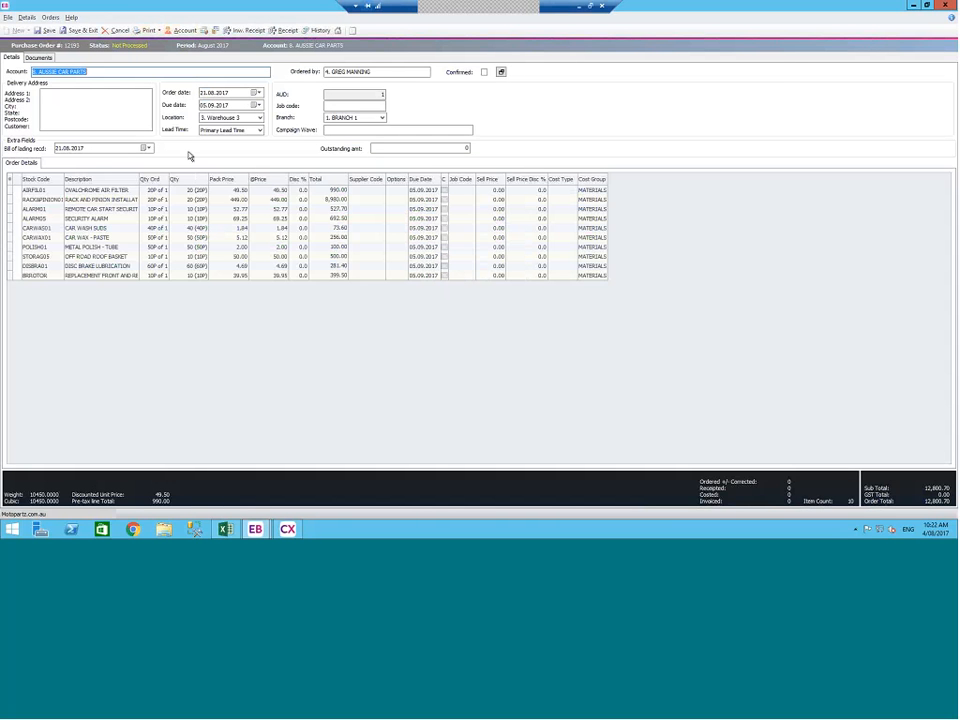
pyautogui.click(113, 30)
pyautogui.click(481, 300)
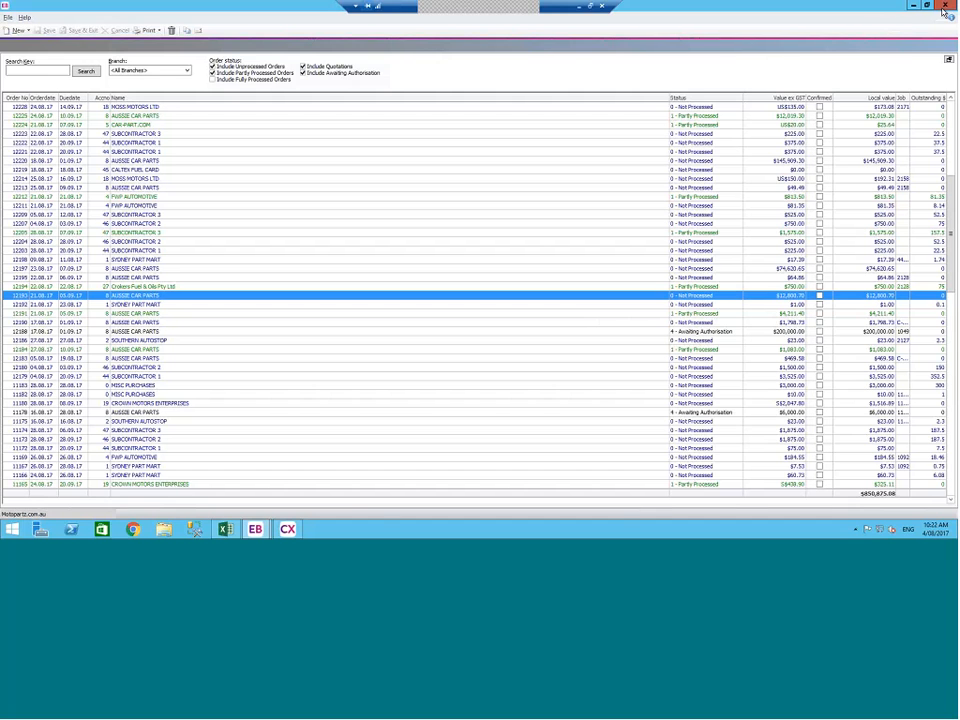
pyautogui.click(944, 8)
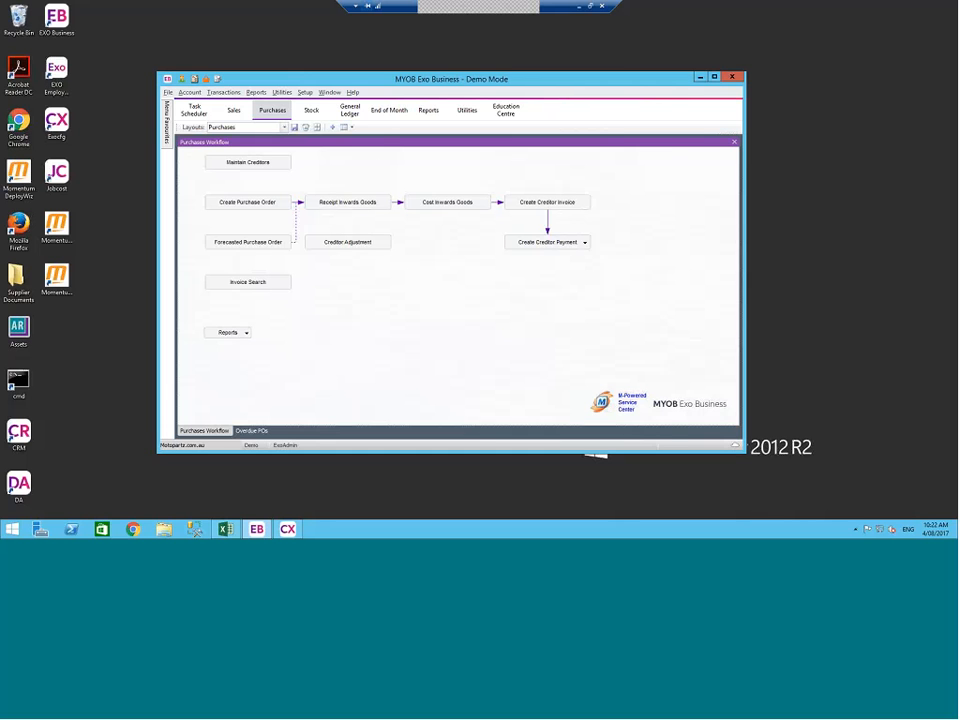
# - Switch to the MYOB Exo Configurator and display the business alert rules for the Save Purchase Order event in a widened, repositioned window
pyautogui.click(287, 529)
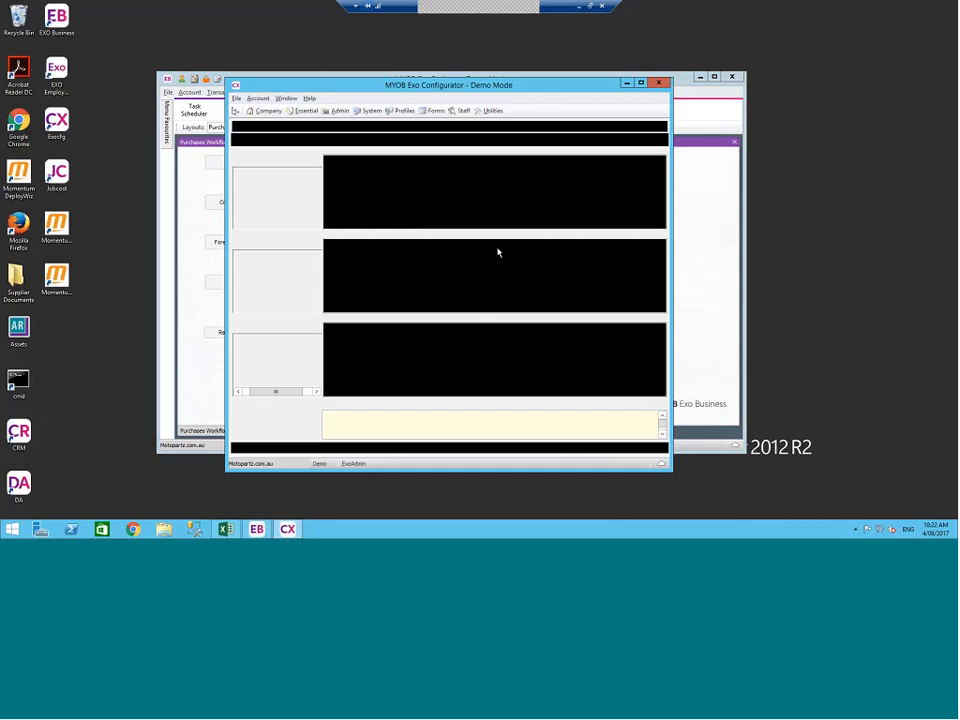
pyautogui.click(358, 111)
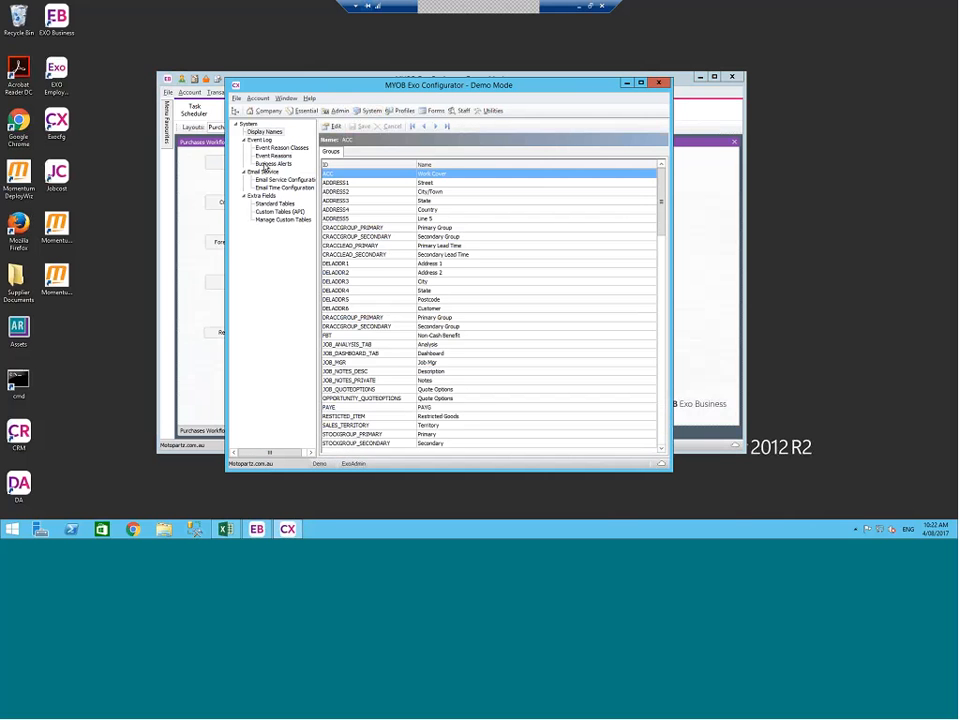
pyautogui.click(266, 164)
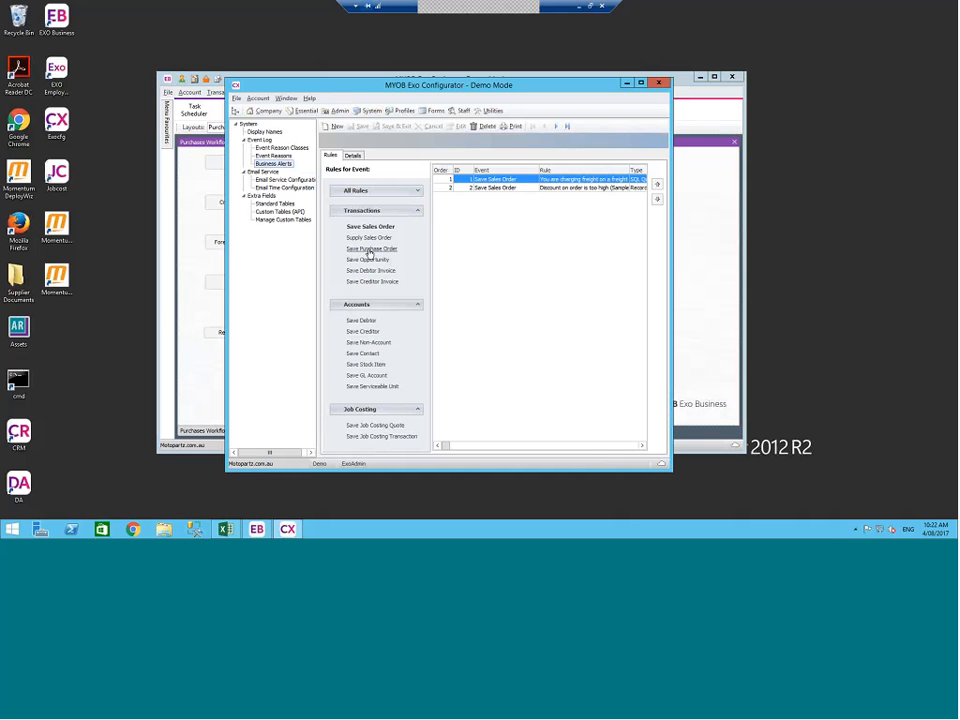
pyautogui.click(370, 249)
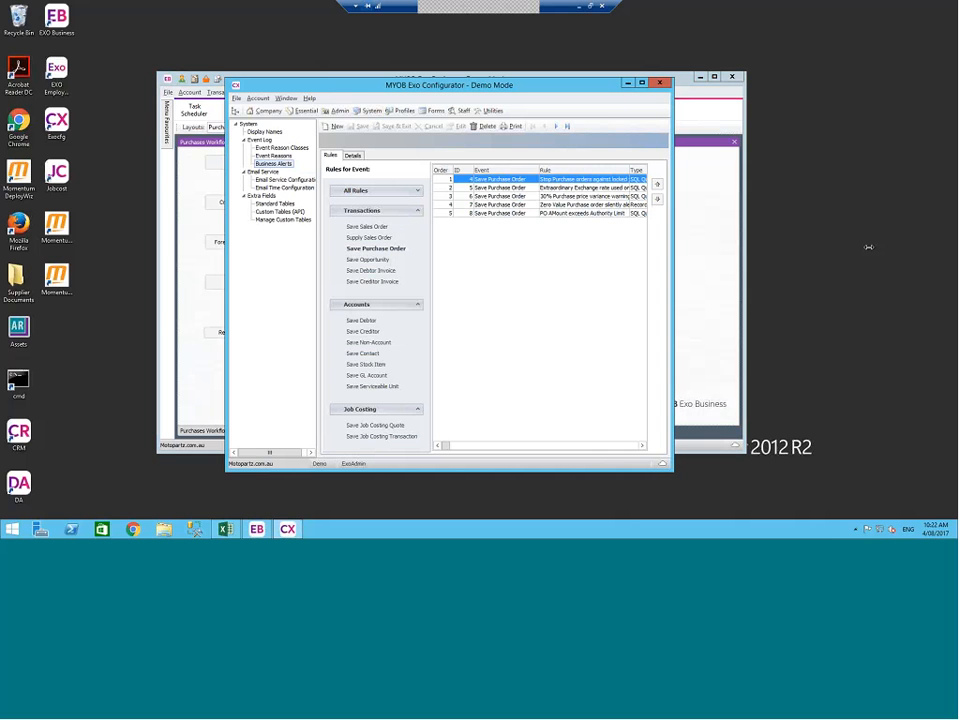
pyautogui.moveTo(868, 247); pyautogui.dragTo(870, 247)
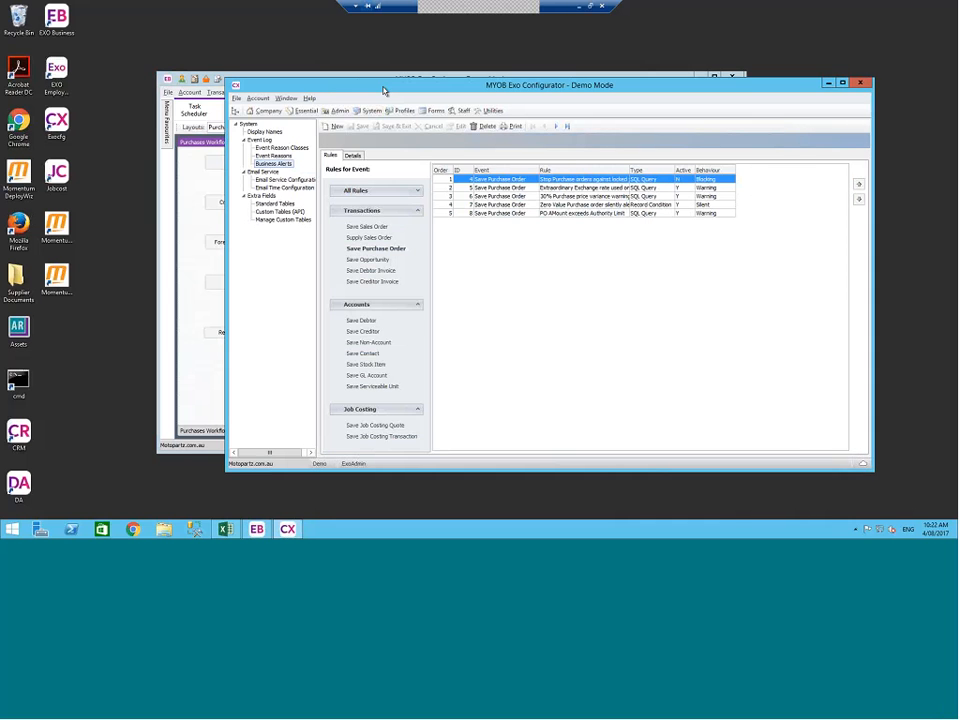
pyautogui.moveTo(383, 91); pyautogui.dragTo(300, 56)
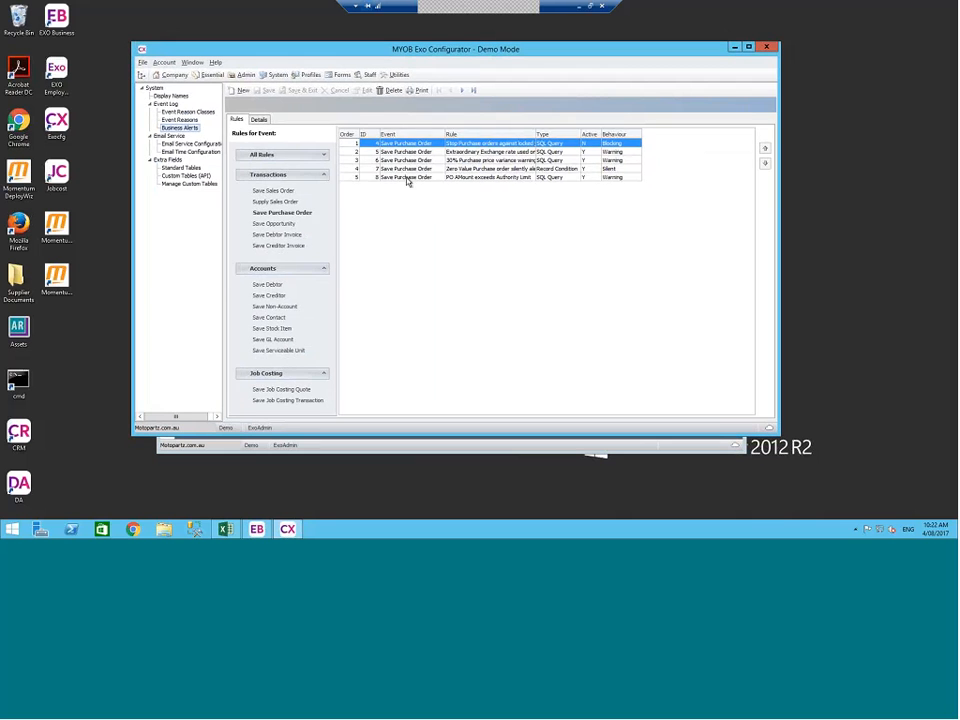
# - Open the "PO AMount exceeds Authority Limit" alert rule, examine its warning message and event SQL, and save and exit
pyautogui.doubleClick(467, 179)
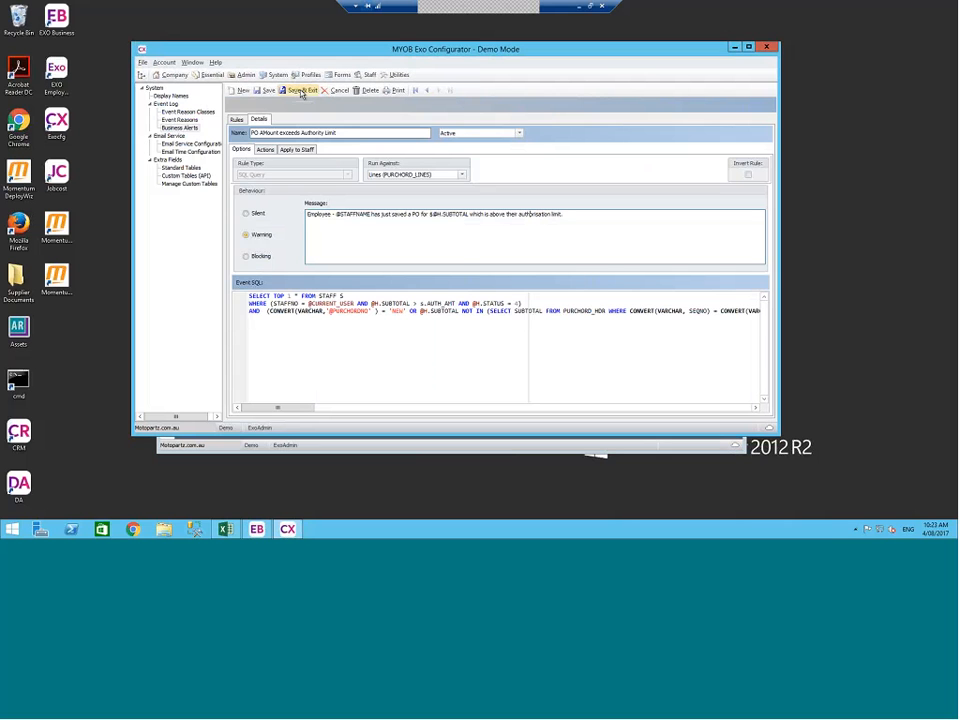
pyautogui.click(302, 90)
pyautogui.click(494, 299)
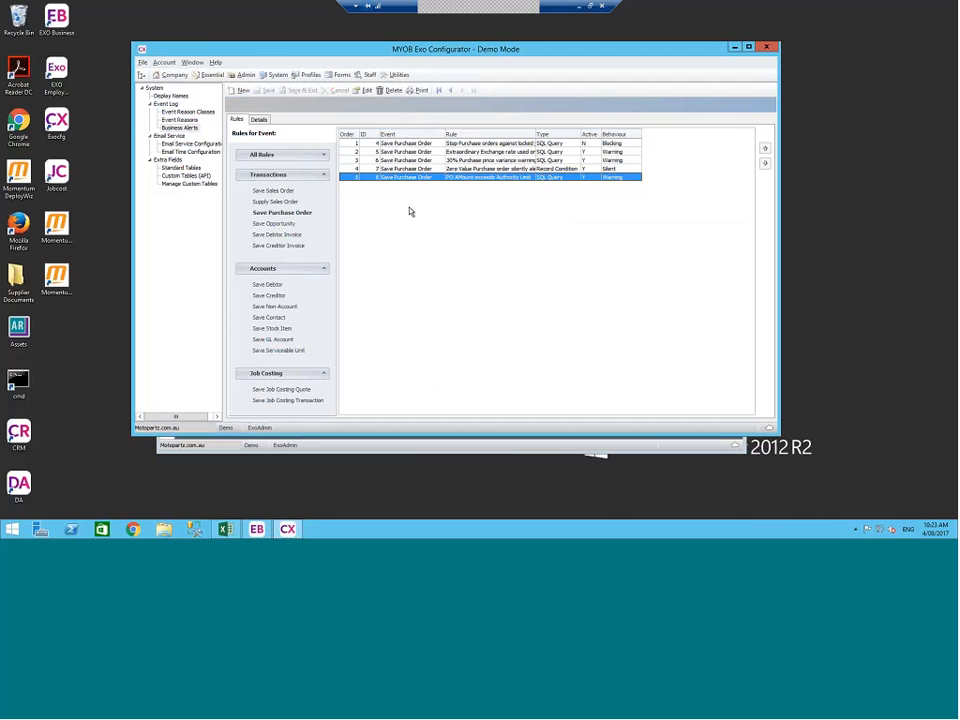
# - Examine the "Zero Value Purchase order silently alert managers" rule's message and event filter, cancel out, and minimise the Configurator
pyautogui.click(472, 169)
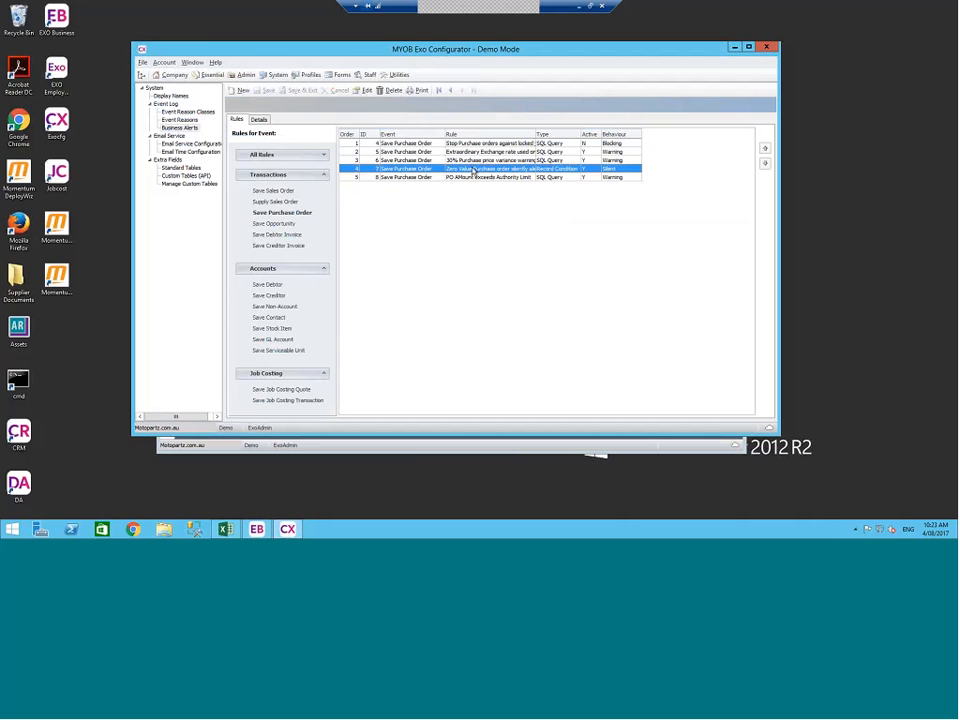
pyautogui.doubleClick(472, 169)
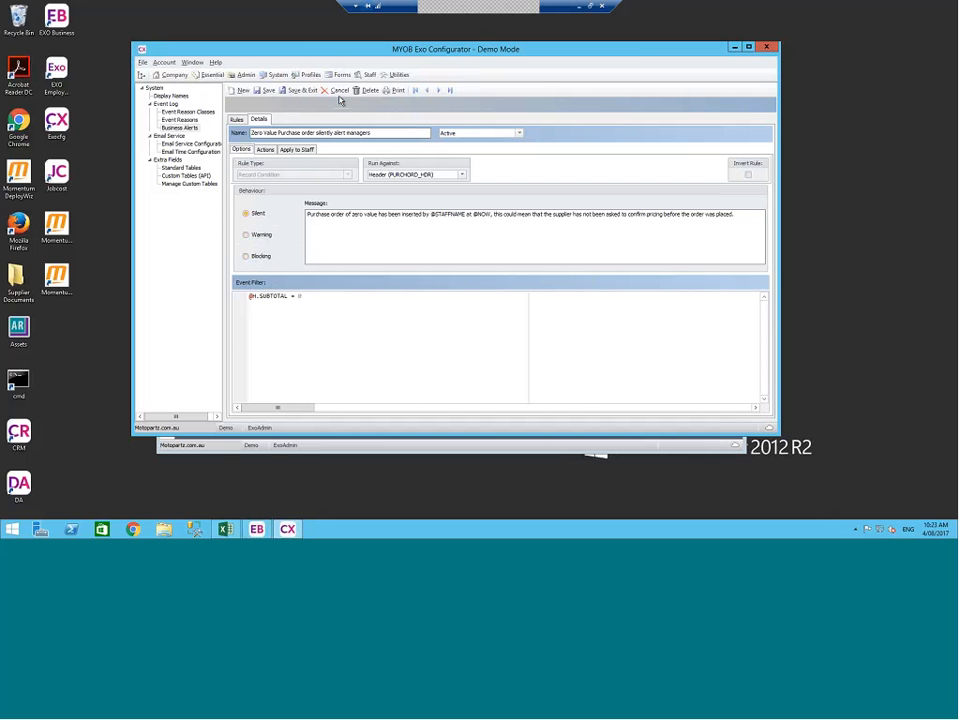
pyautogui.click(339, 92)
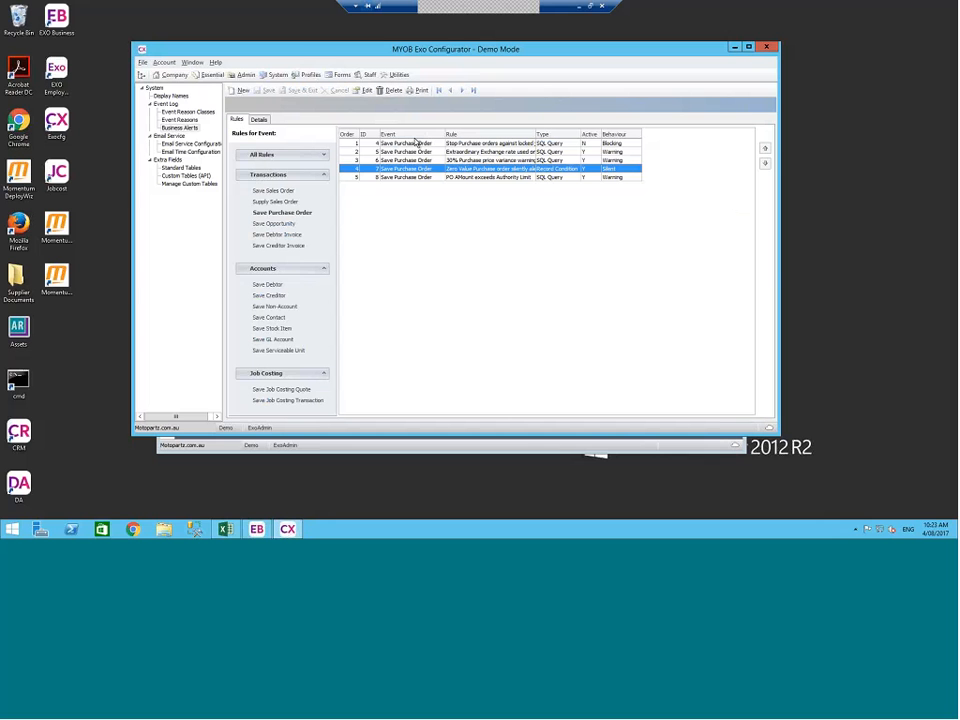
pyautogui.click(734, 49)
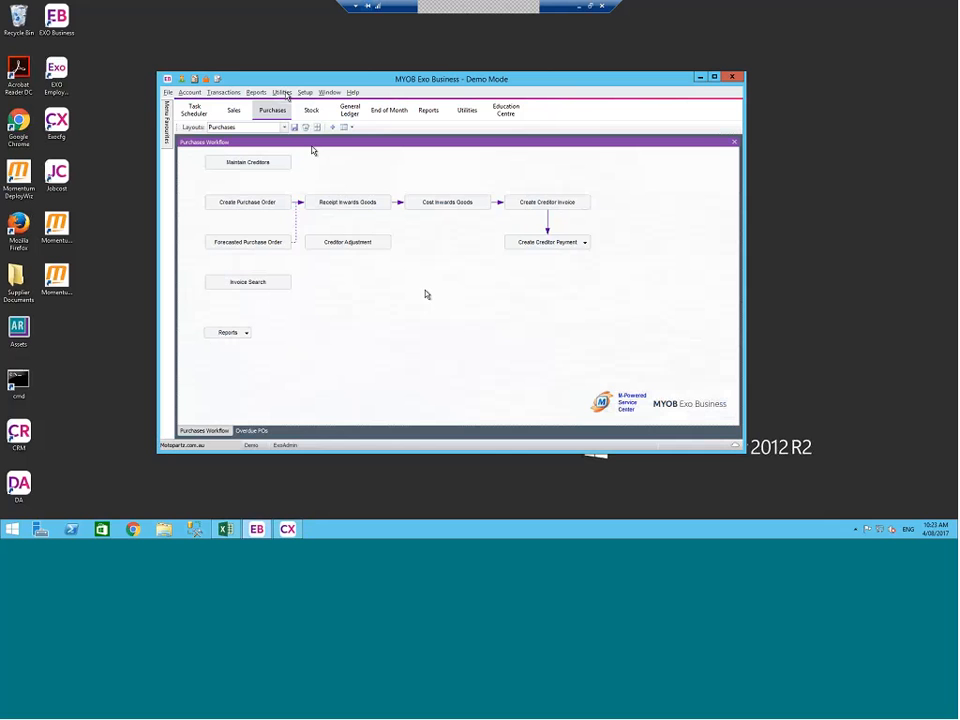
# - Launch Job Costing from the Exo Business utilities, widen its window, and search for jobs with the In Progress status
pyautogui.click(286, 94)
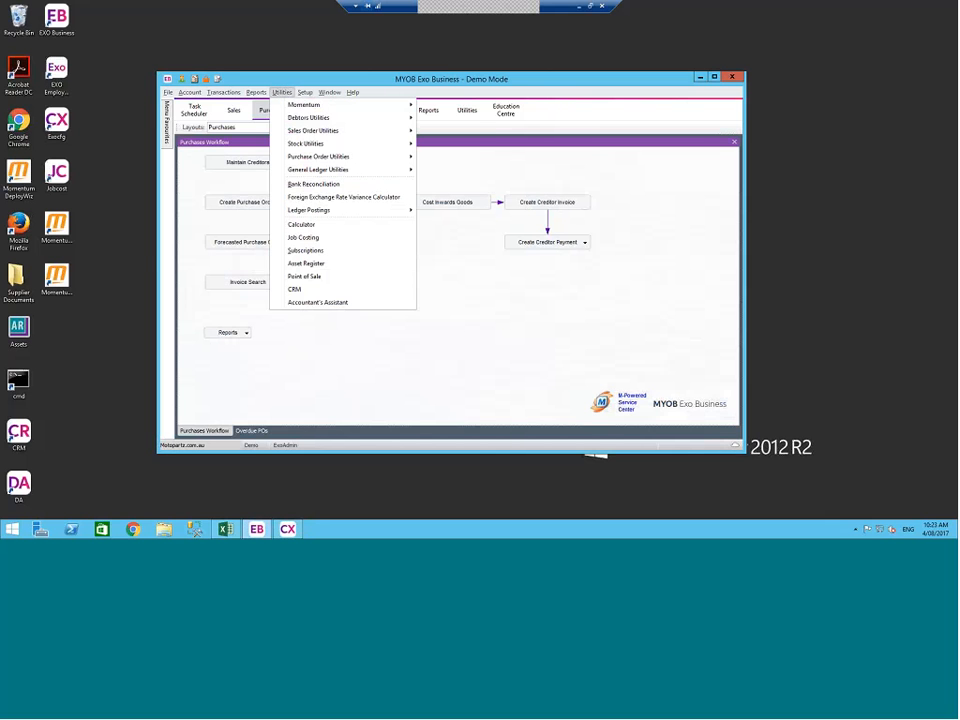
pyautogui.click(307, 239)
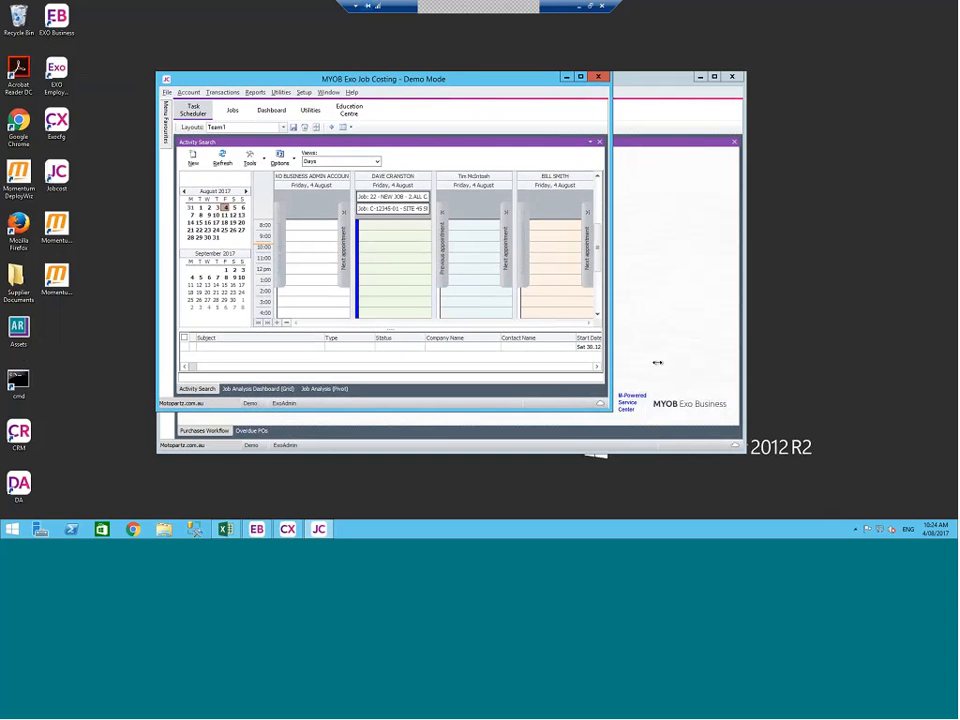
pyautogui.moveTo(657, 362); pyautogui.dragTo(737, 343)
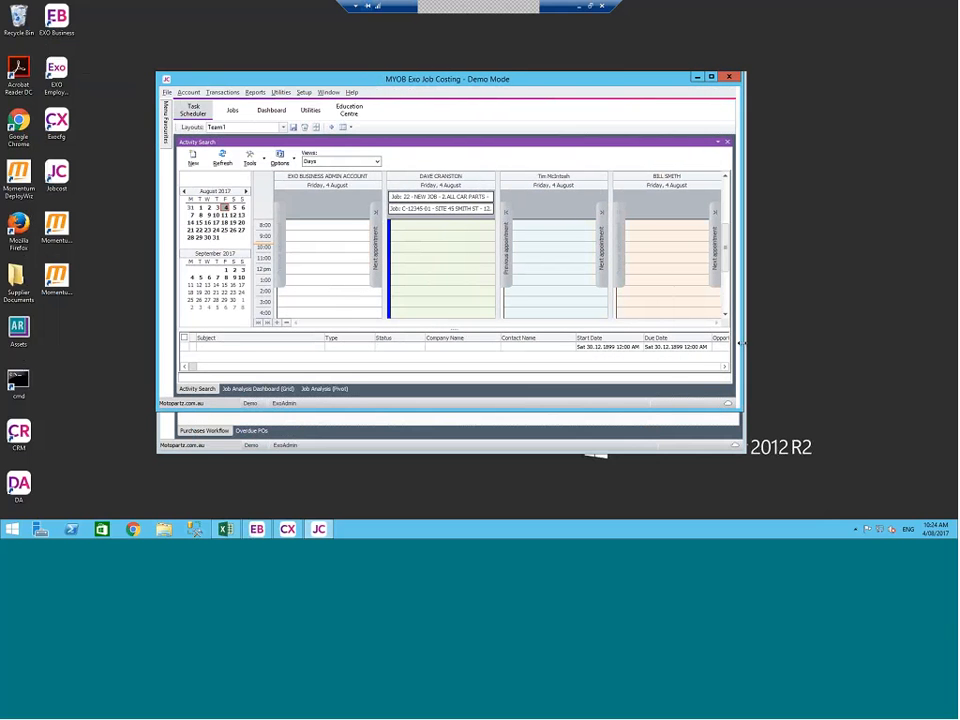
pyautogui.click(230, 111)
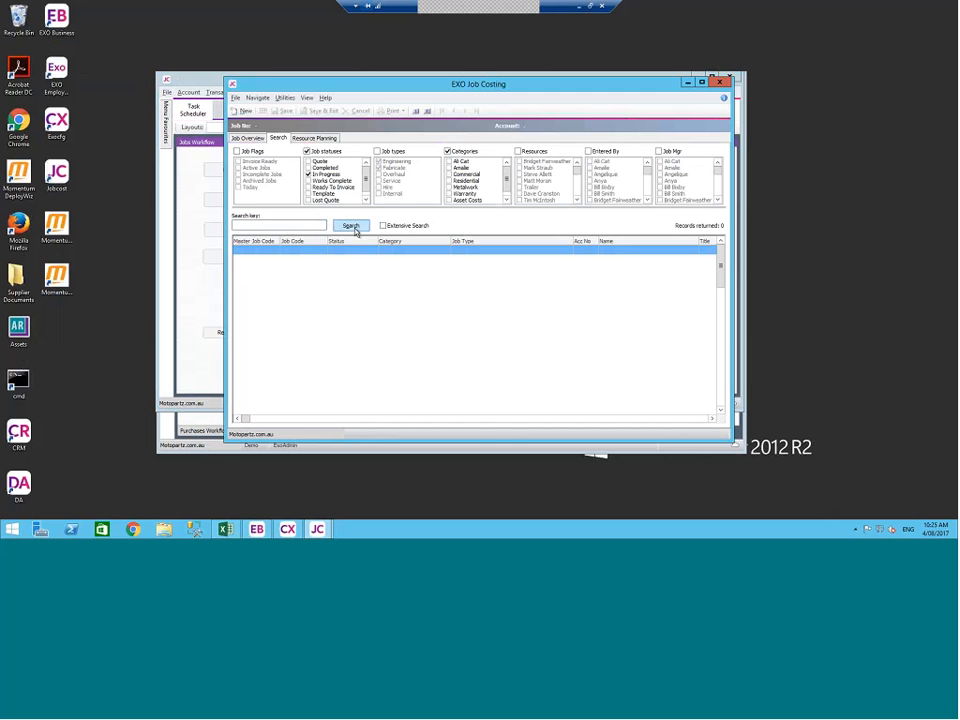
pyautogui.click(358, 226)
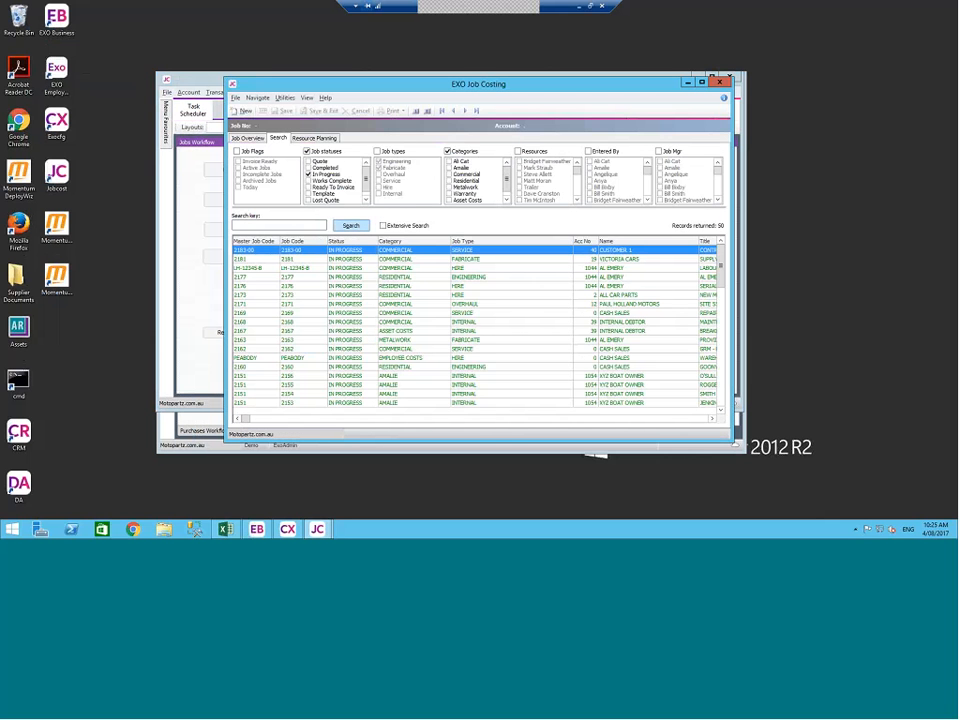
# - Open job 2181, the supply and install of the repeater trailer, in a maximised window and display its Quote/Budget lines
pyautogui.click(353, 260)
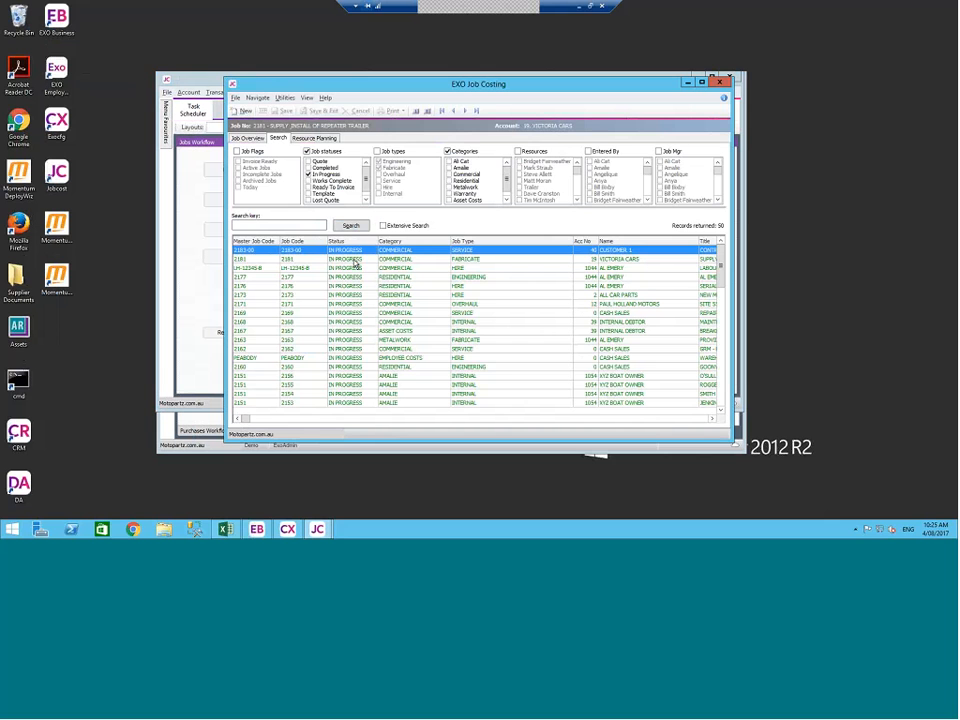
pyautogui.doubleClick(353, 262)
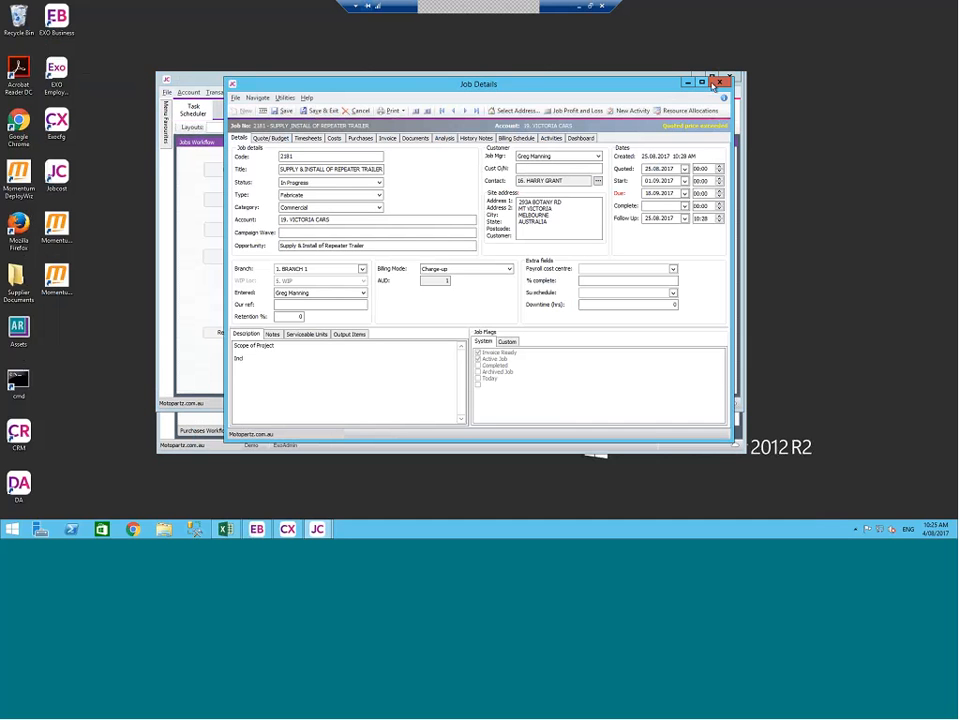
pyautogui.click(699, 84)
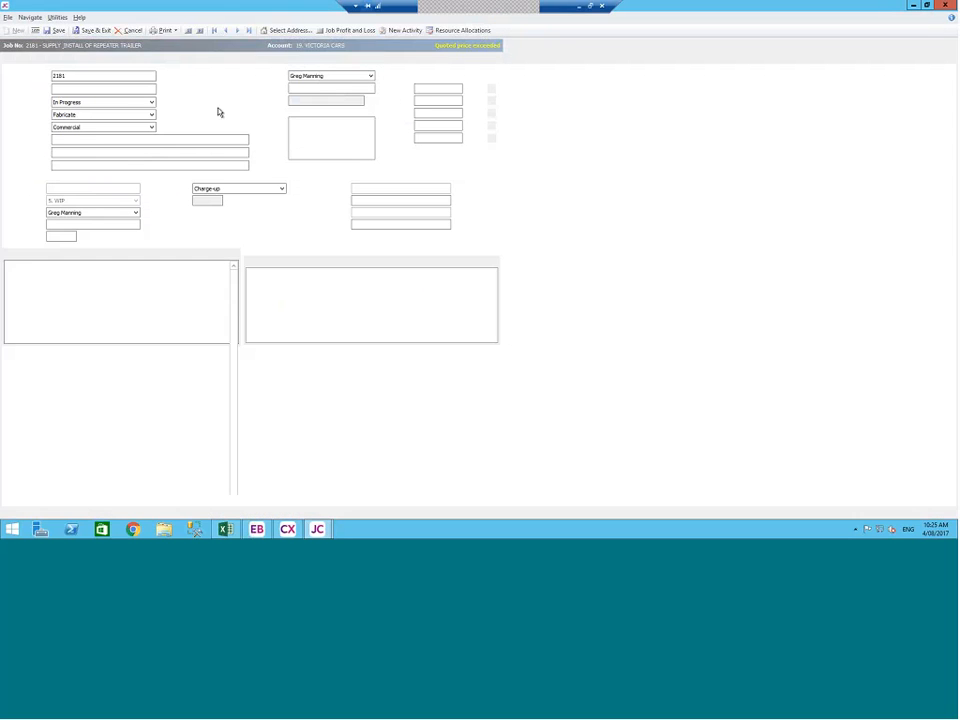
pyautogui.click(44, 58)
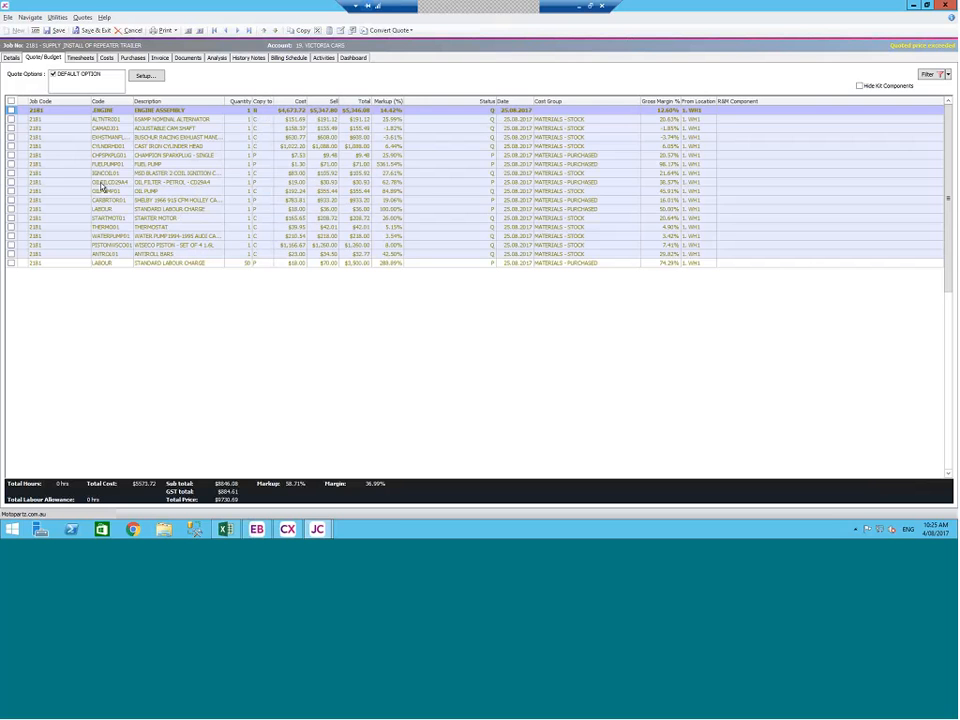
# - Check the Copy to codes on the camshaft and spark plug lines, and set the 50-unit Standard Labour Charge line's Copy to code to T
pyautogui.click(263, 120)
pyautogui.click(263, 129)
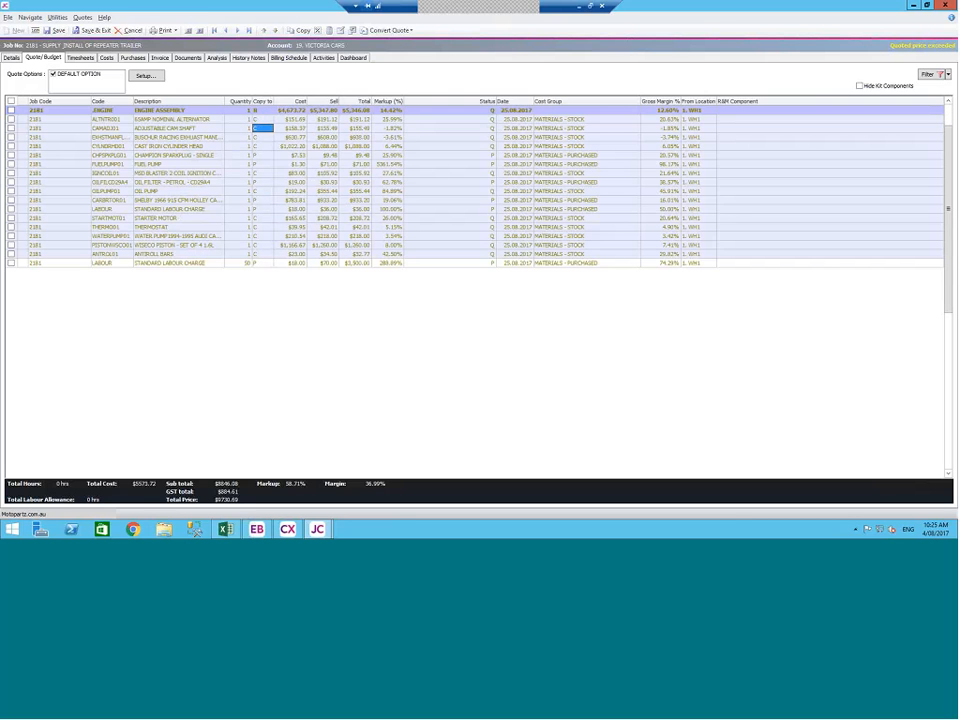
pyautogui.click(265, 156)
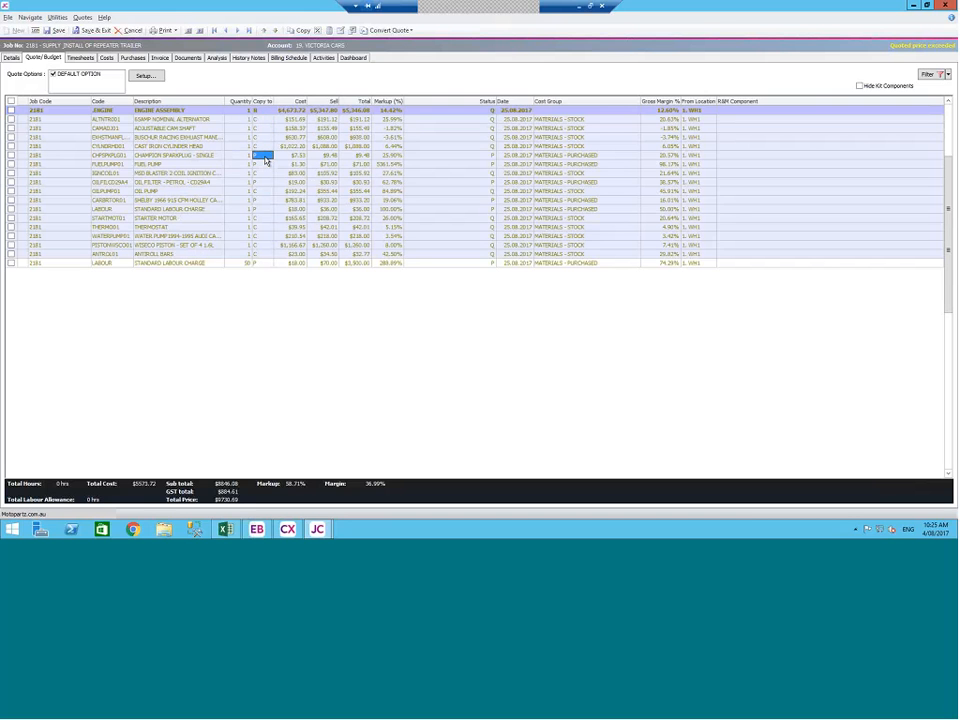
pyautogui.click(258, 264)
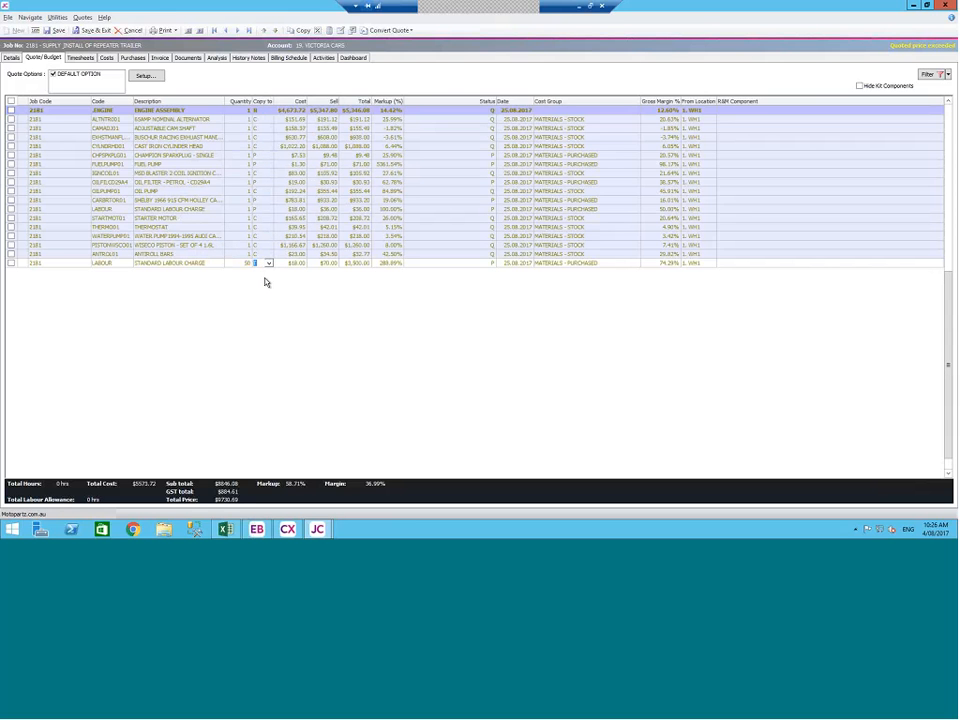
pyautogui.press('Up')
pyautogui.click(168, 264)
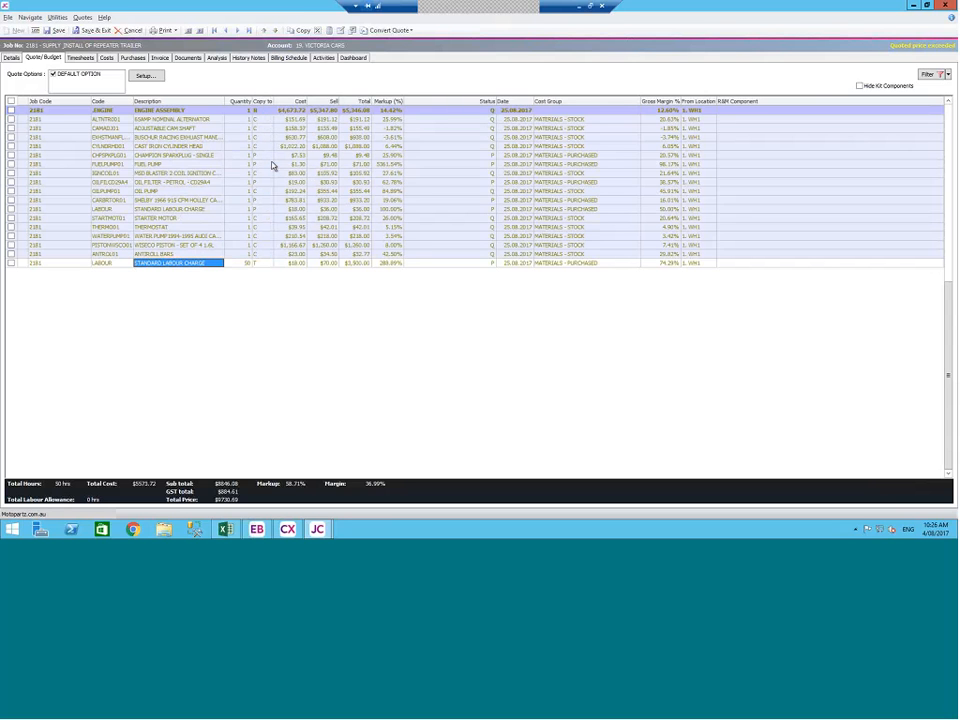
# - Compare the Copy to codes of the spark plug, nominal alternator and last Standard Labour Charge quote lines
pyautogui.click(199, 156)
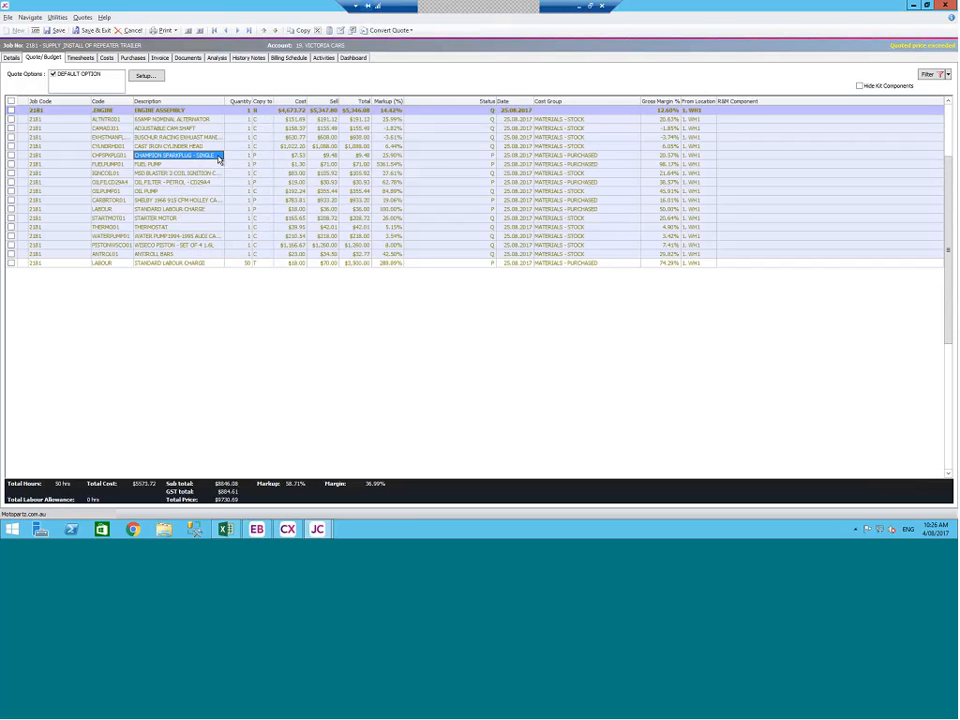
pyautogui.click(114, 156)
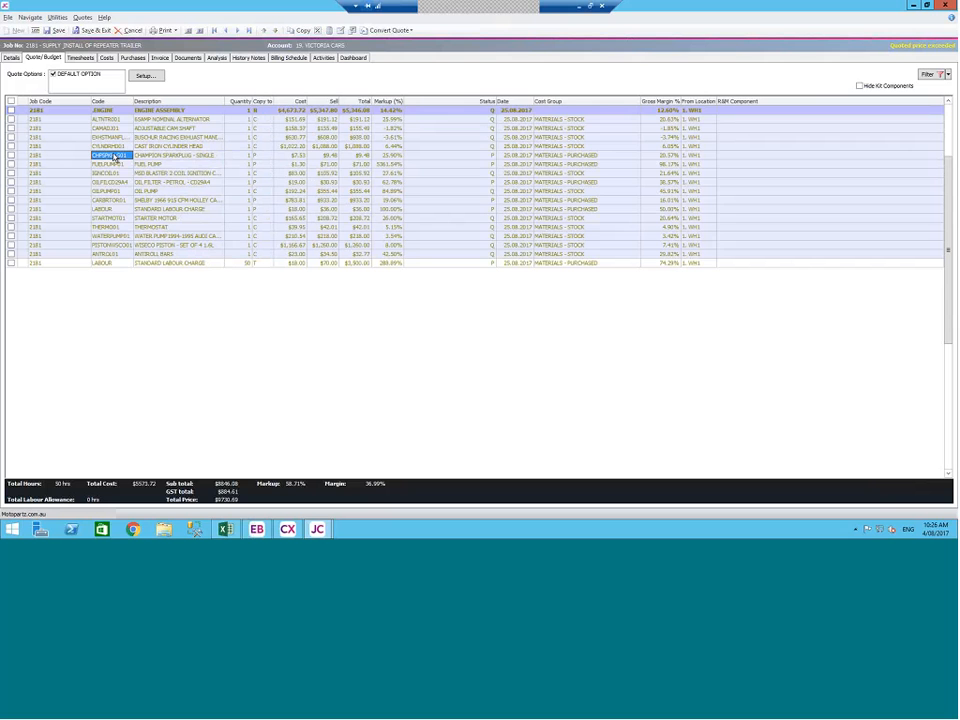
pyautogui.press('Tab')
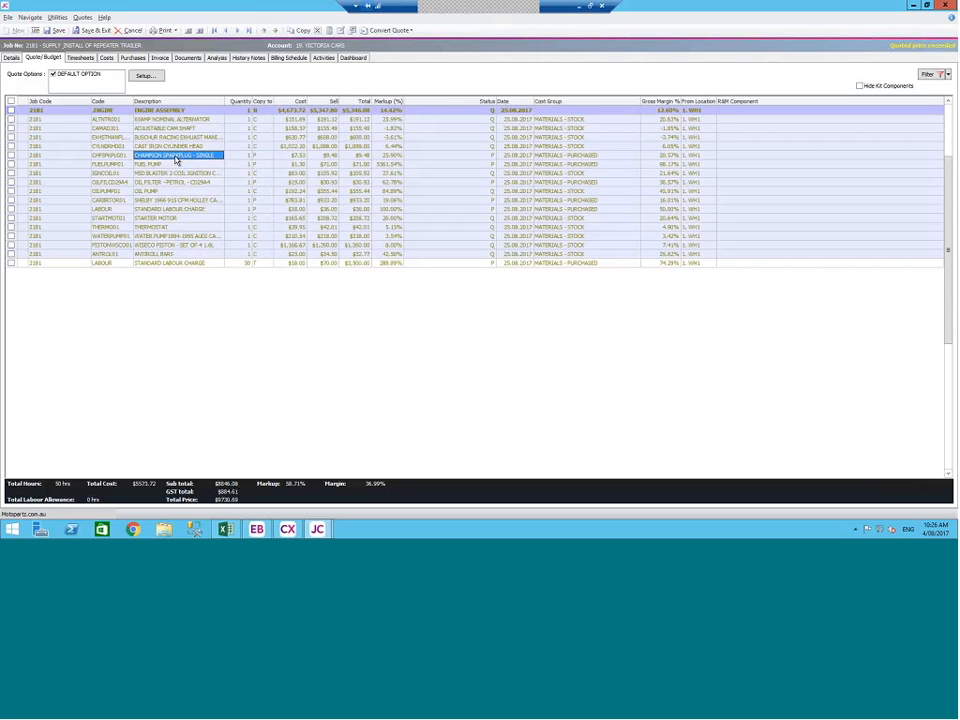
pyautogui.click(260, 156)
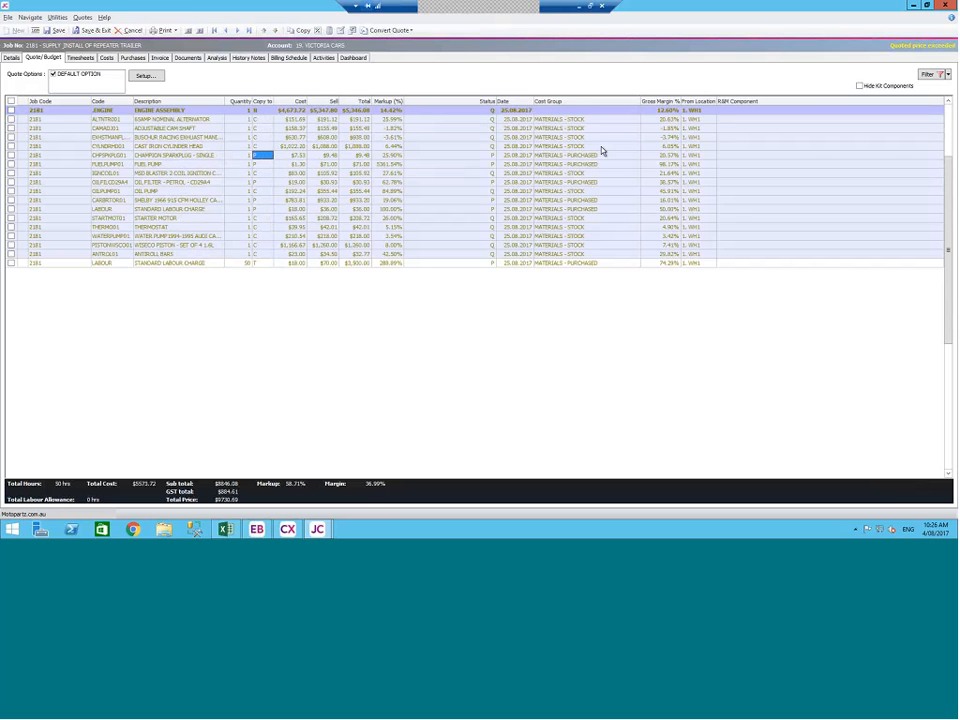
pyautogui.click(265, 160)
pyautogui.click(264, 120)
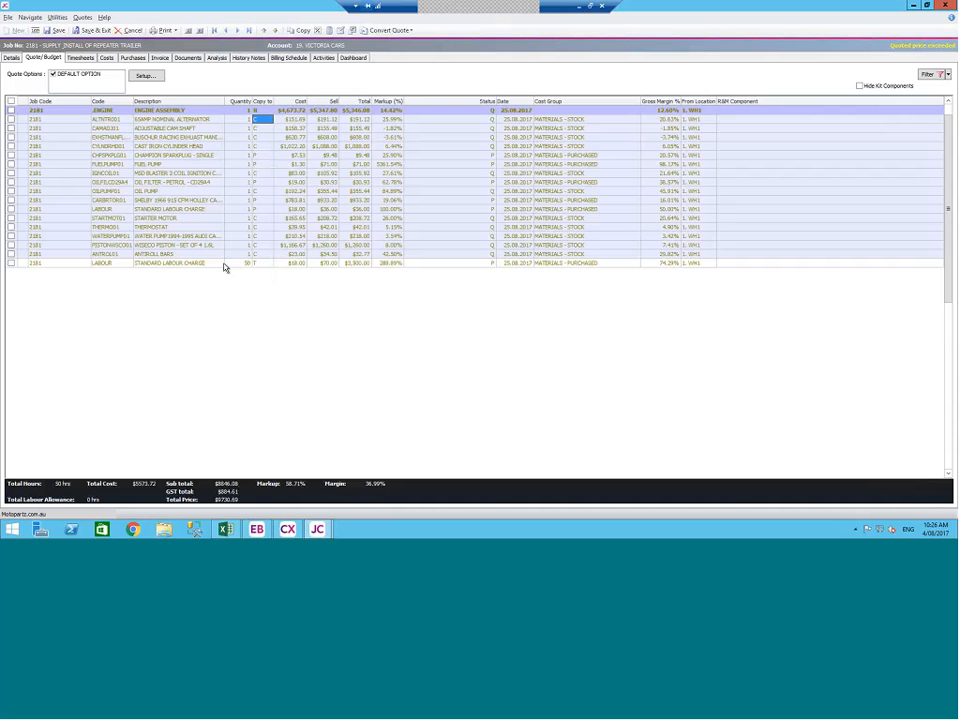
pyautogui.click(191, 264)
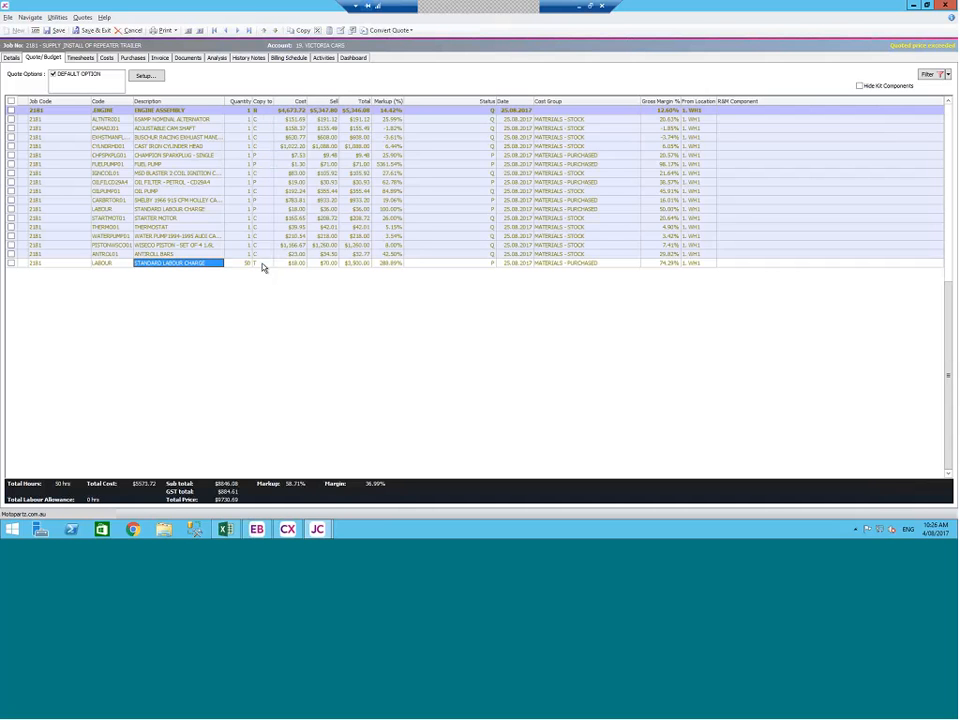
pyautogui.click(262, 264)
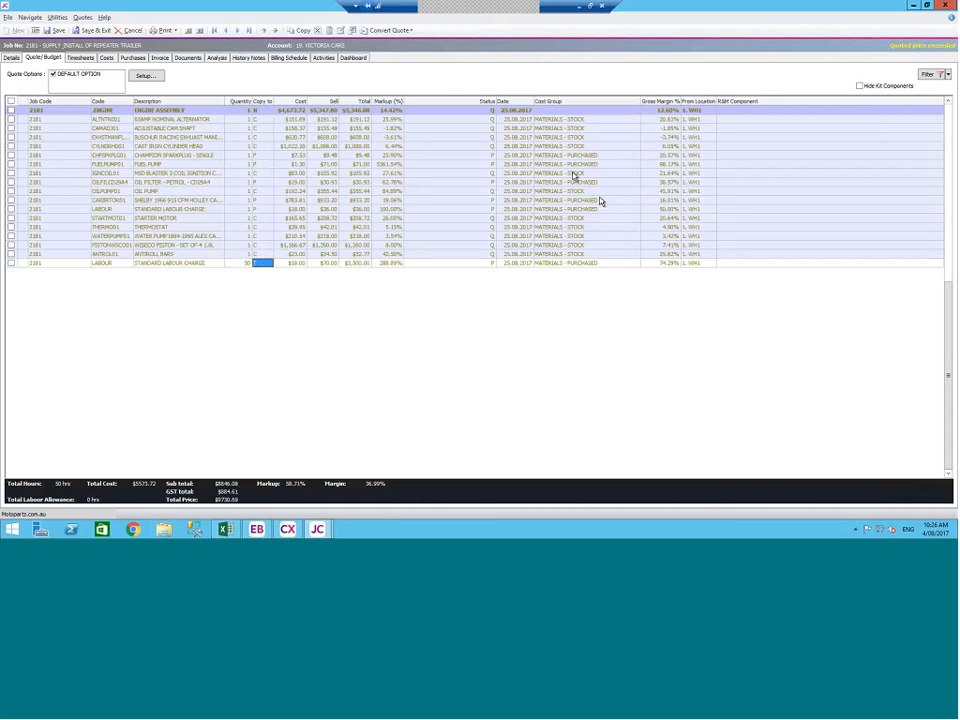
# - Compare the stock and purchased lines' cost groups, and set the 50-unit Standard Labour Charge line's cost group to LABOUR
pyautogui.click(576, 120)
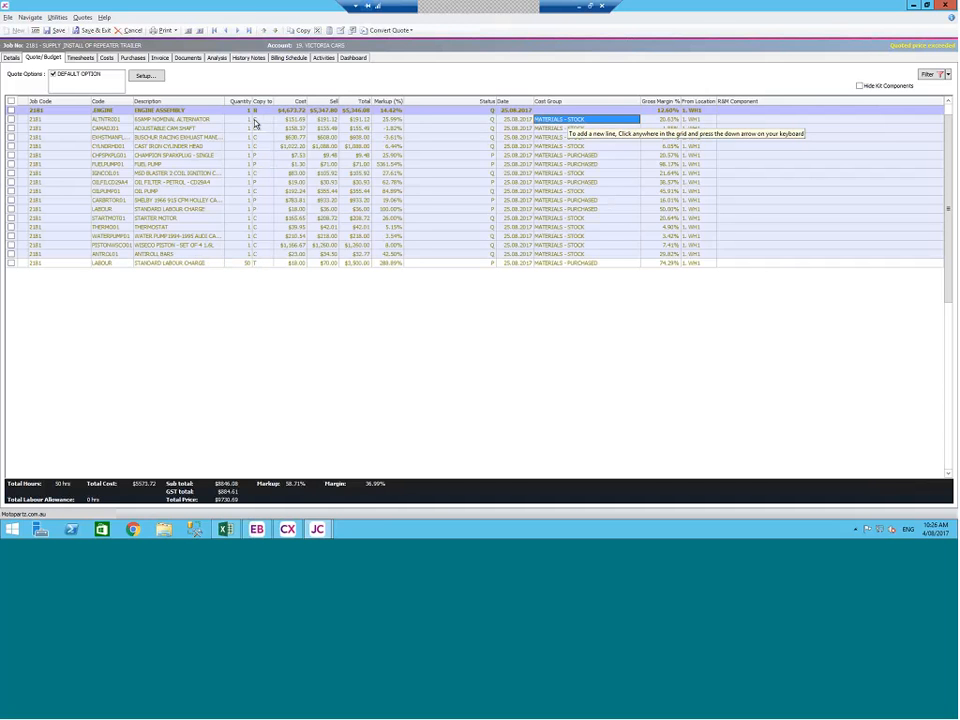
pyautogui.click(594, 156)
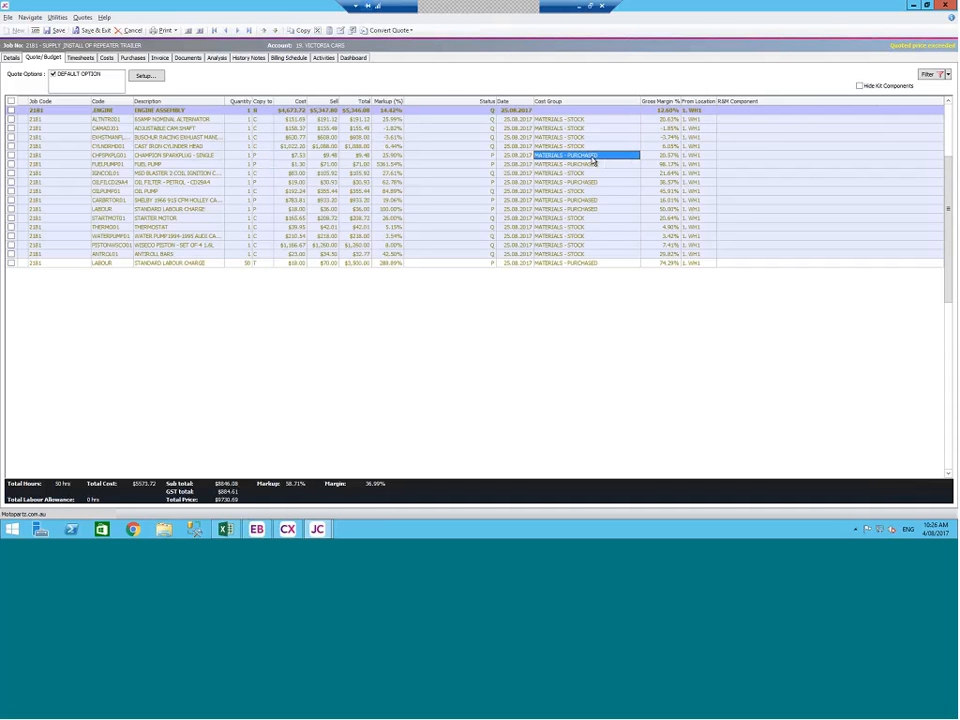
pyautogui.press('Down')
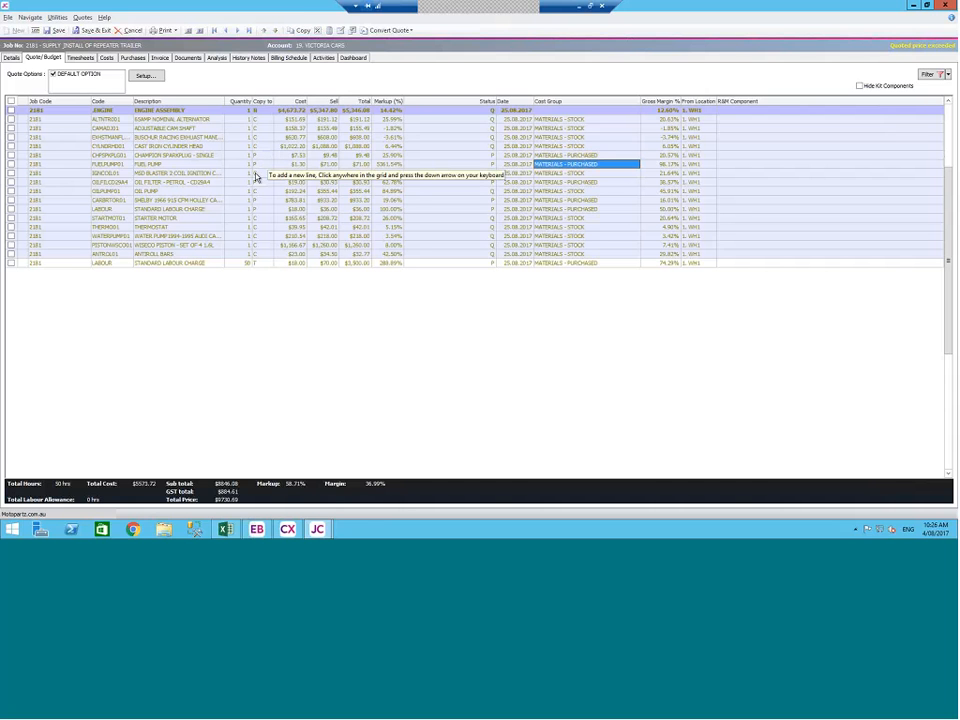
pyautogui.click(572, 263)
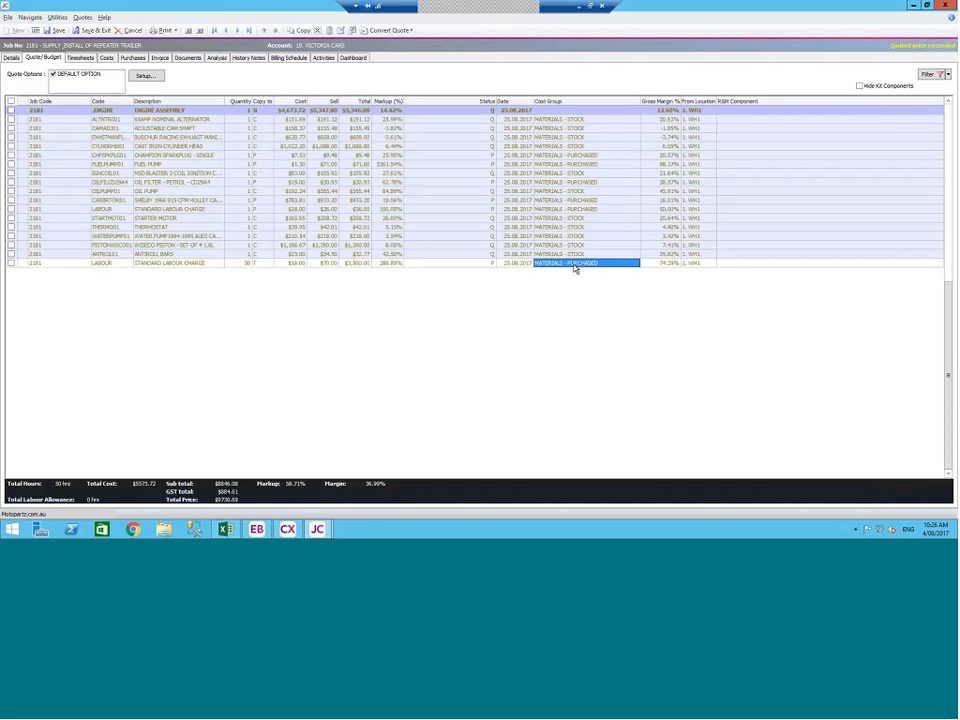
pyautogui.press('Tab')
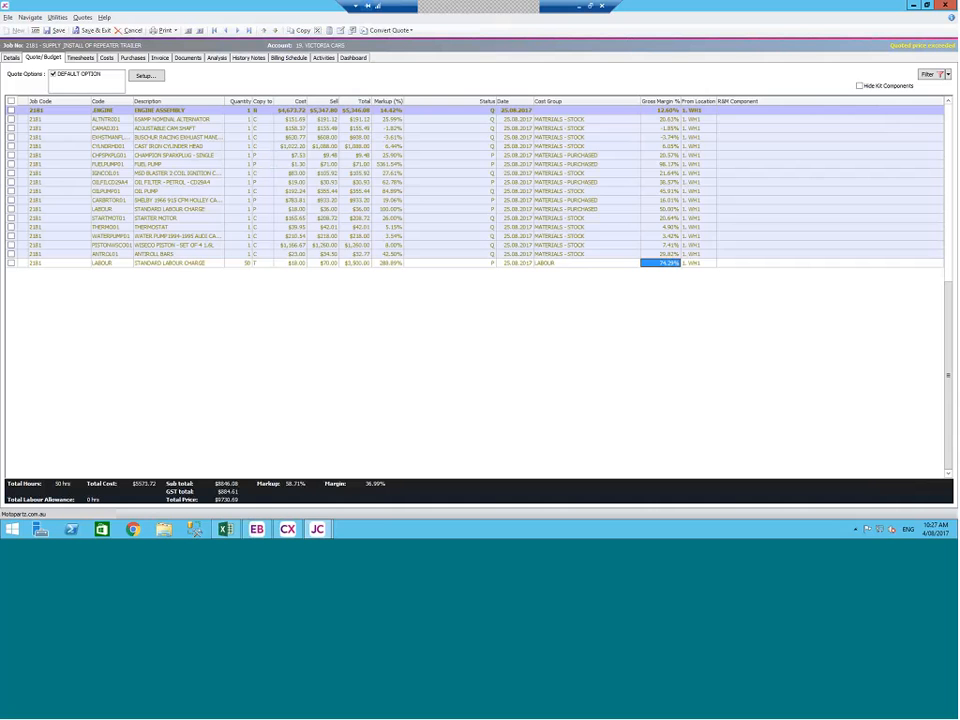
pyautogui.click(587, 263)
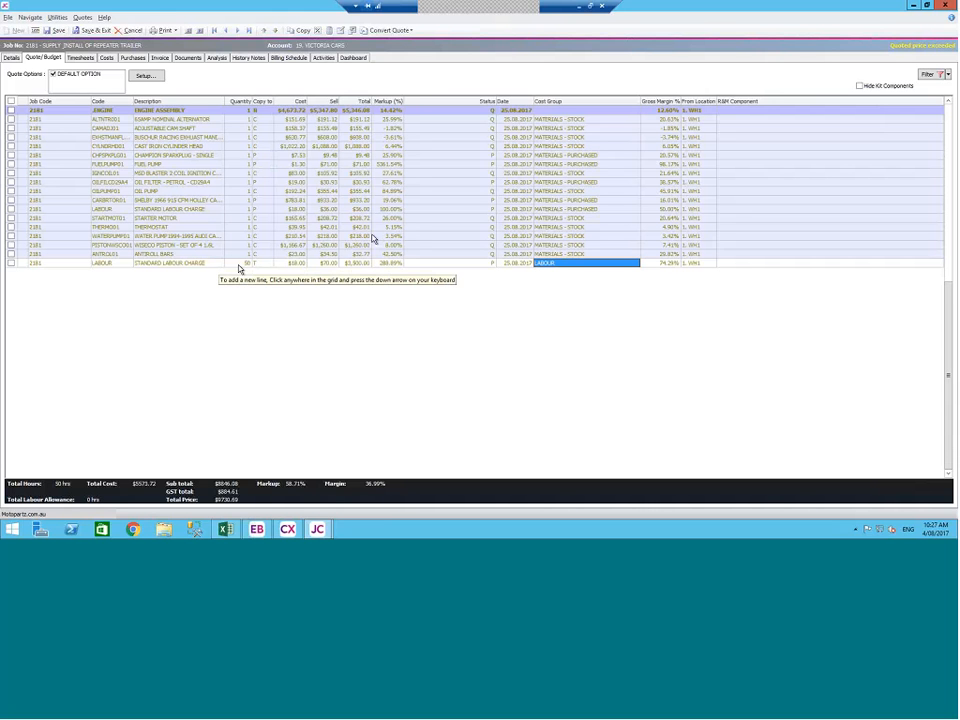
pyautogui.click(432, 175)
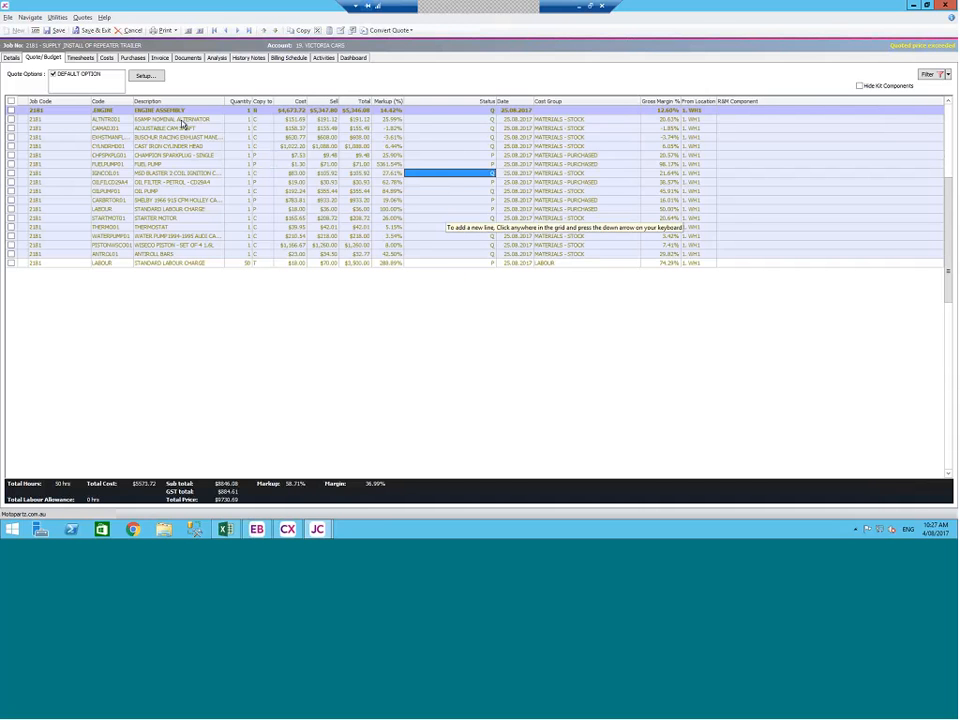
pyautogui.click(184, 121)
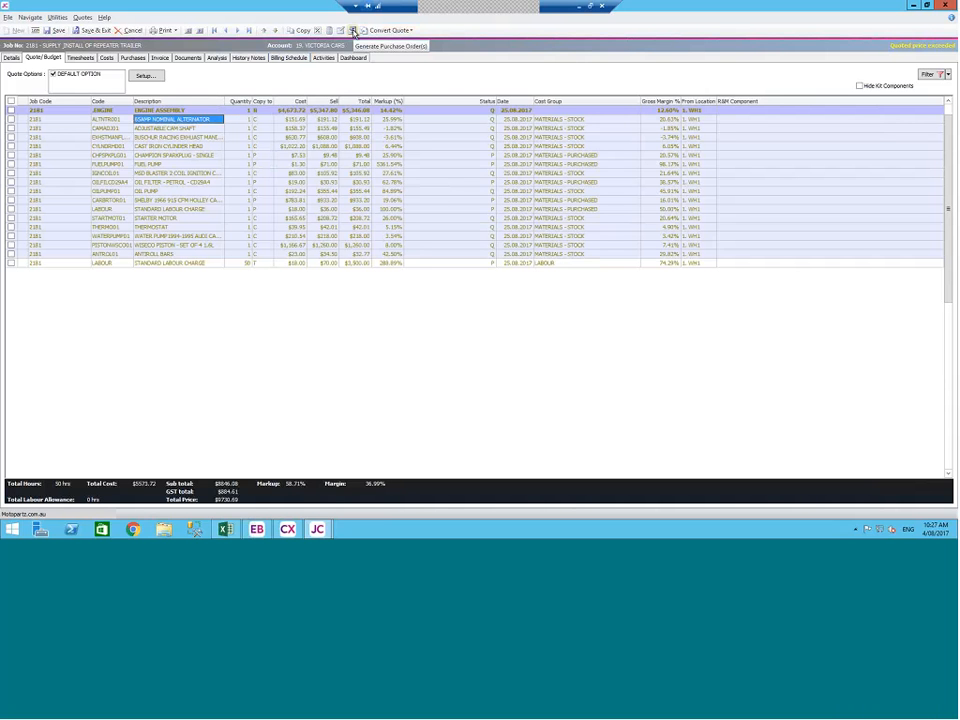
pyautogui.click(352, 31)
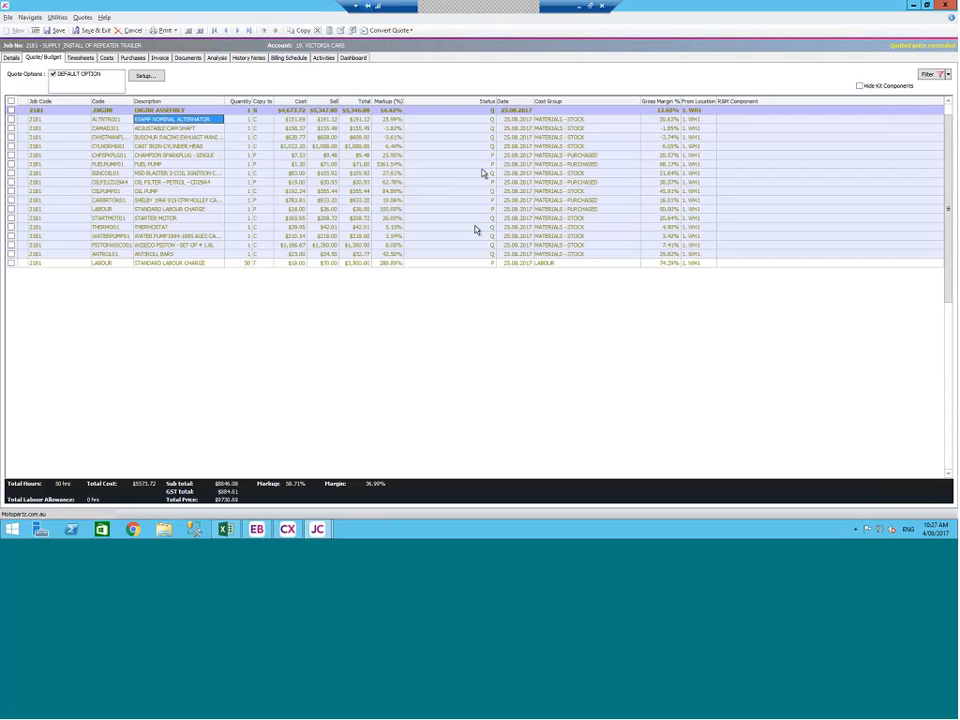
# - Narrow the Status column, add the Supplier Name column to the quote grid, and save the column settings
pyautogui.moveTo(494, 101); pyautogui.dragTo(452, 101)
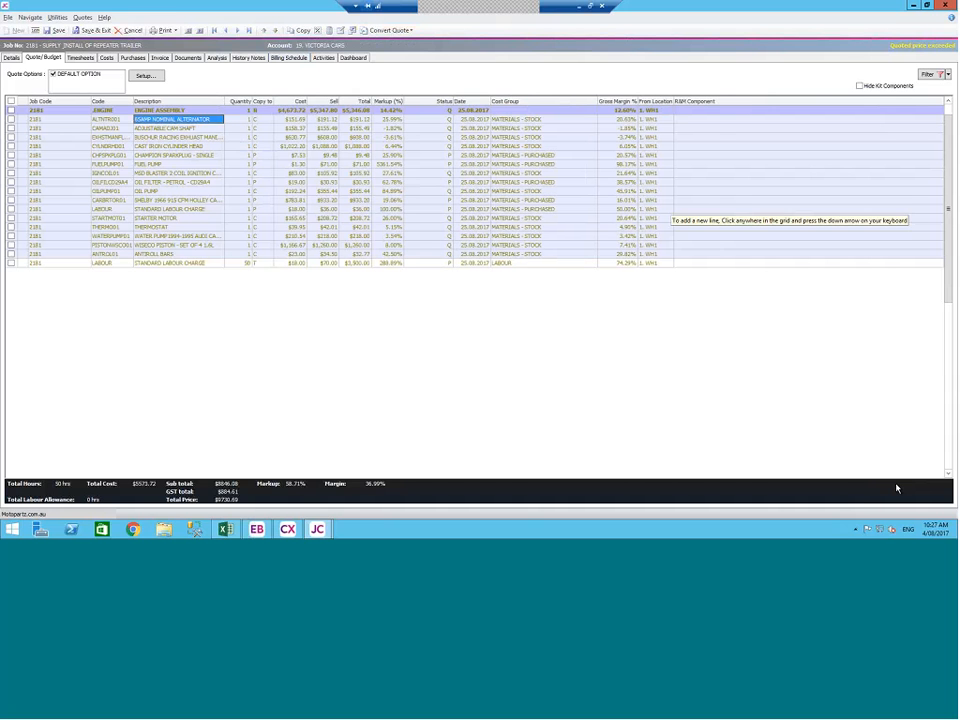
pyautogui.rightClick(534, 104)
pyautogui.click(566, 139)
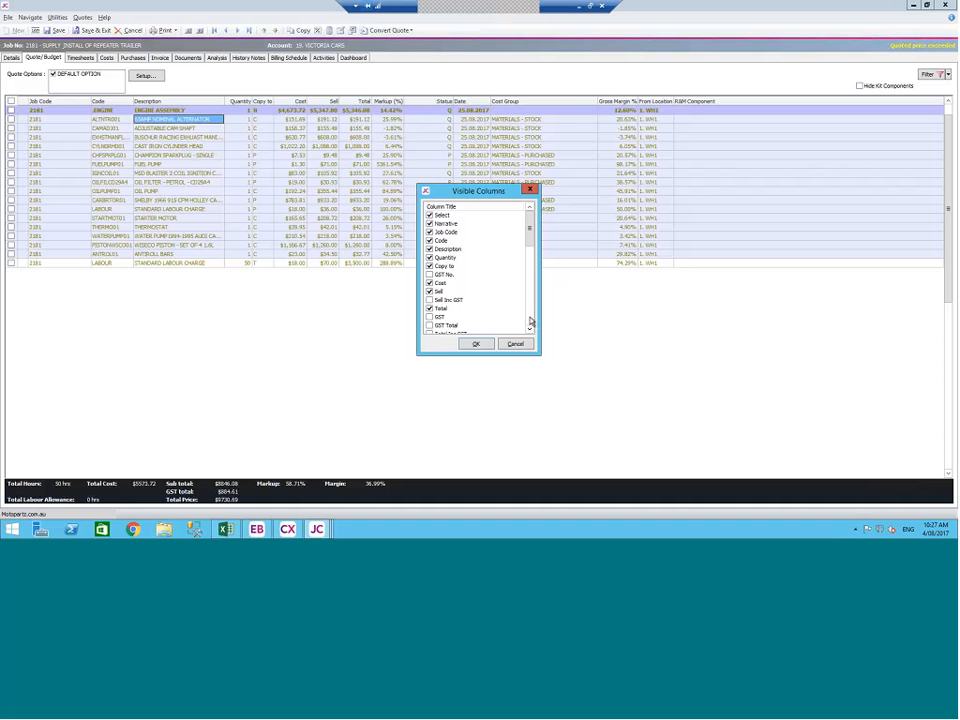
pyautogui.scroll(-5, 523, 322)
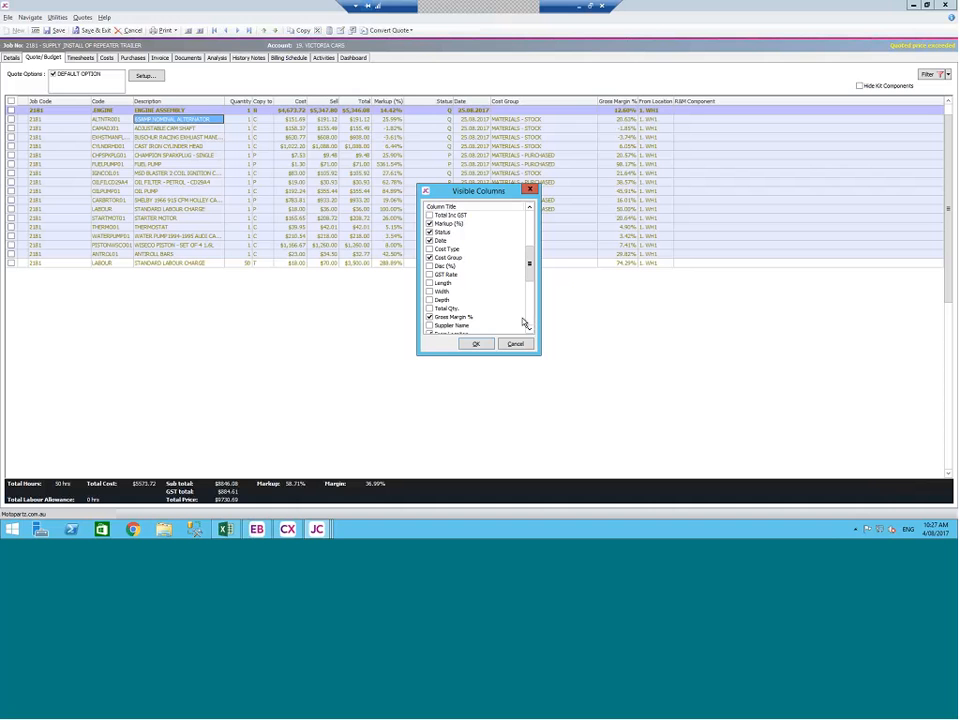
pyautogui.click(430, 326)
pyautogui.click(476, 343)
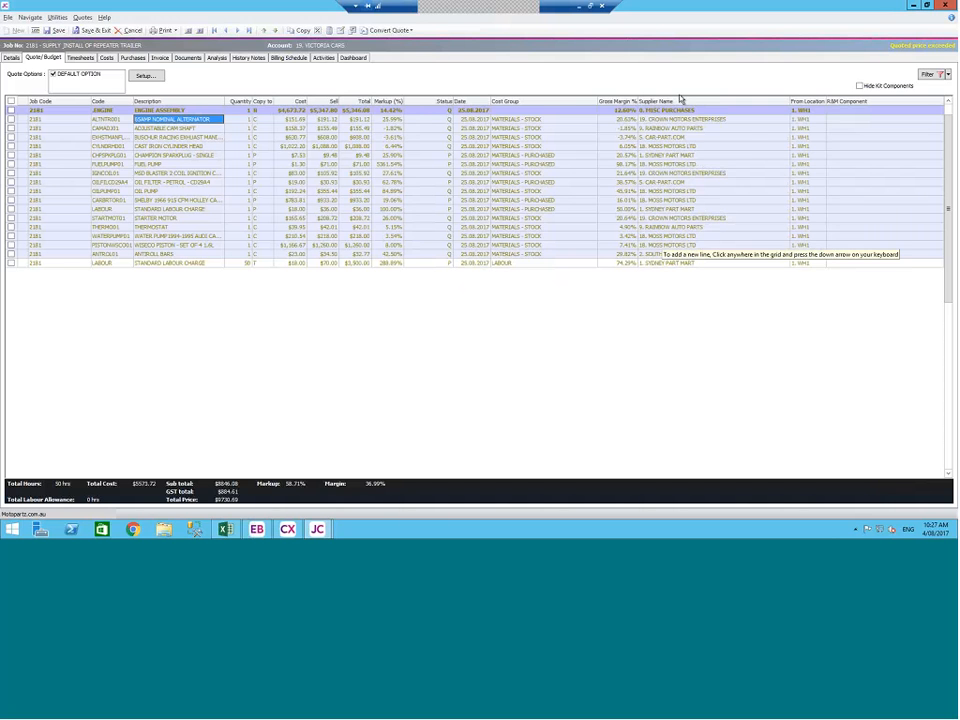
pyautogui.rightClick(690, 102)
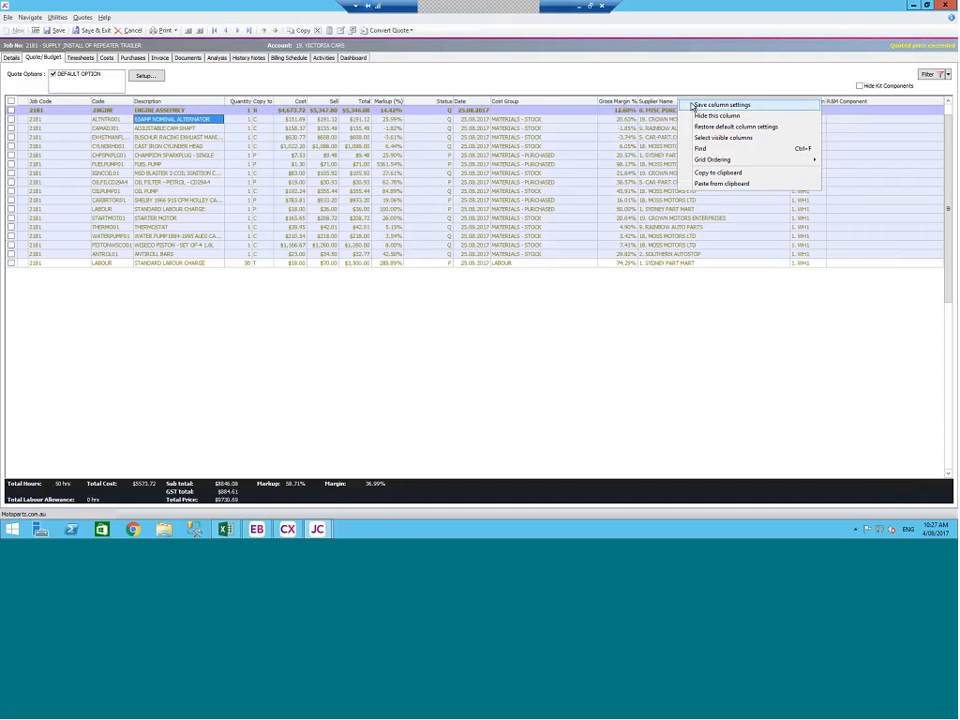
pyautogui.click(690, 104)
# - Set the supplier of the ALTNTR001 nominal alternator line to account 20, The Benefitz Advertising and Graphics
pyautogui.click(660, 120)
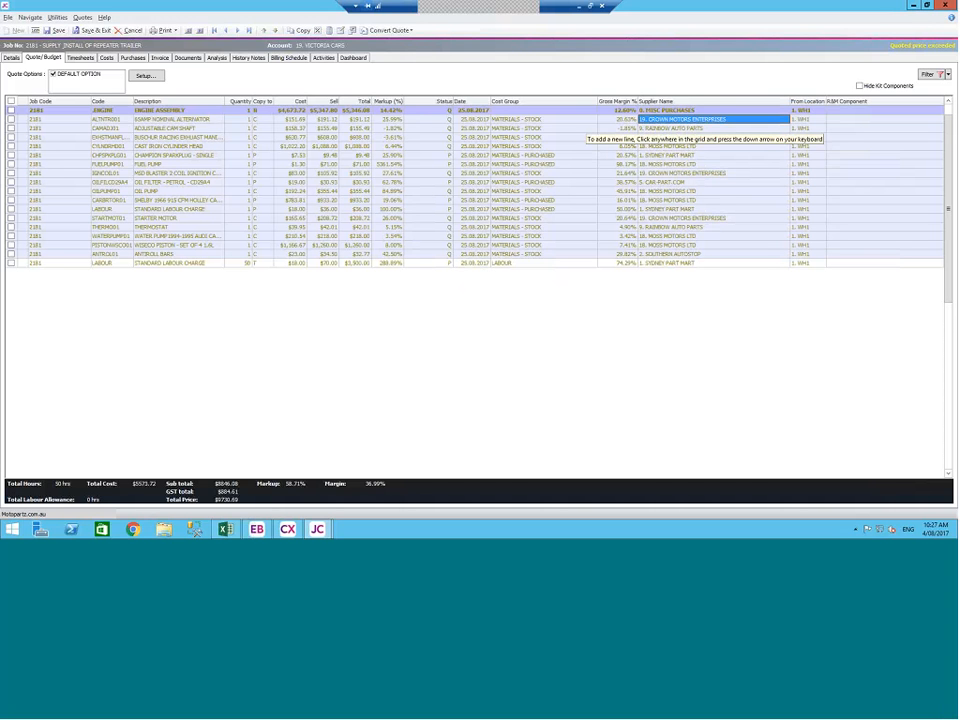
pyautogui.write('2')
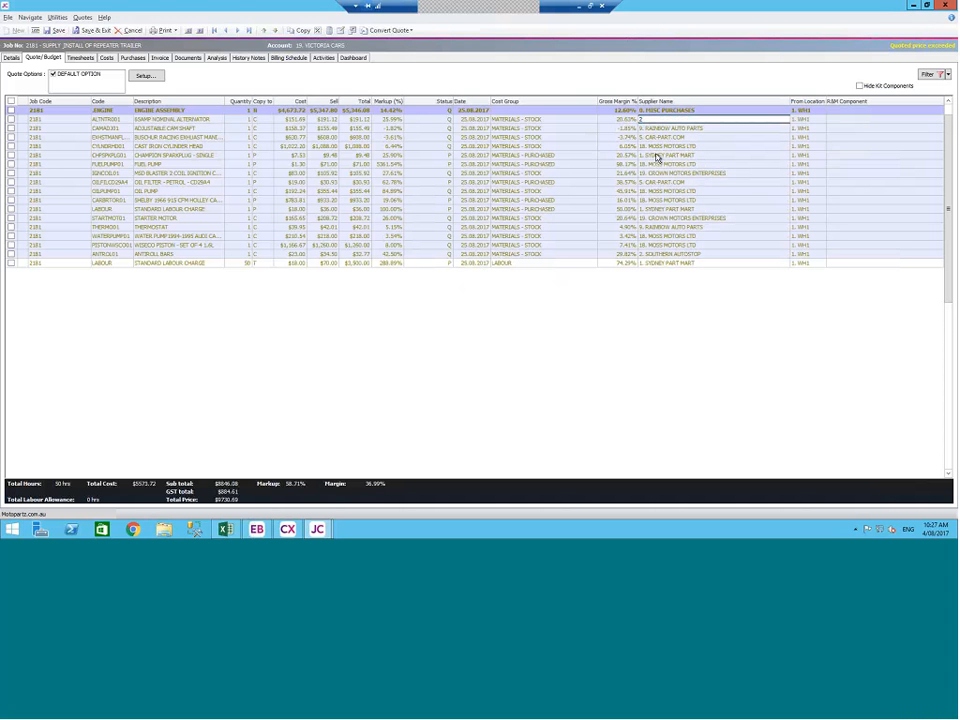
pyautogui.write('0')
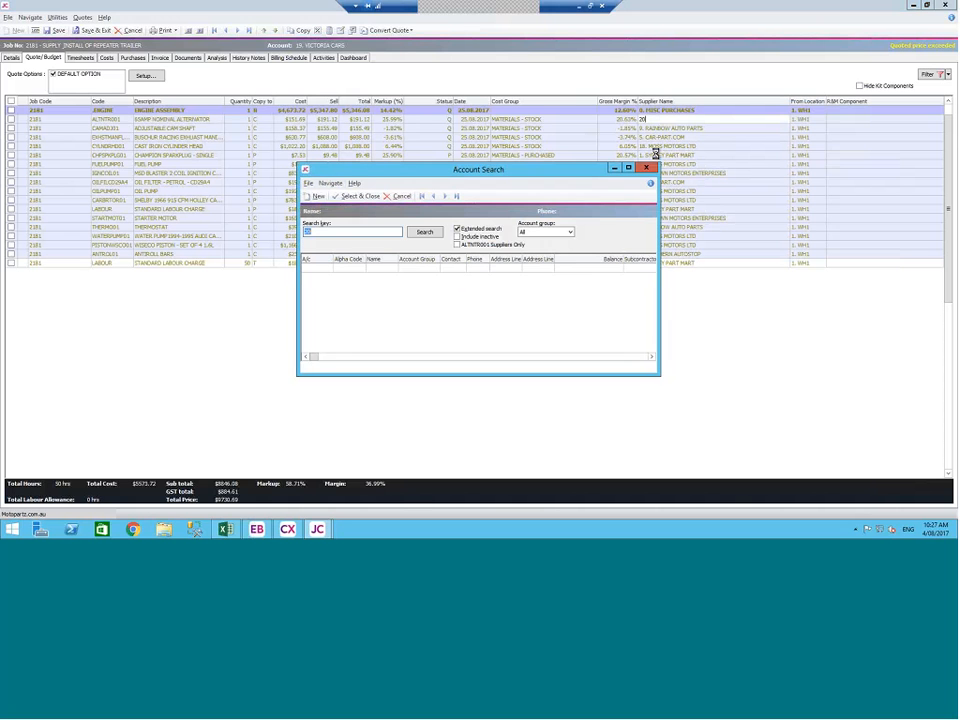
pyautogui.press('Return')
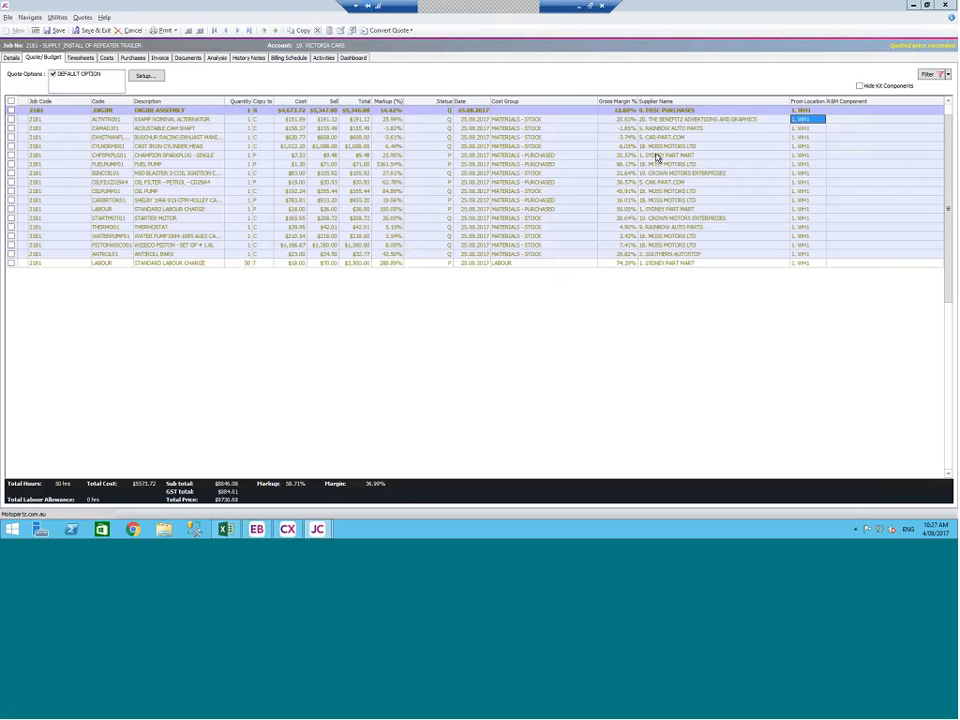
pyautogui.click(696, 121)
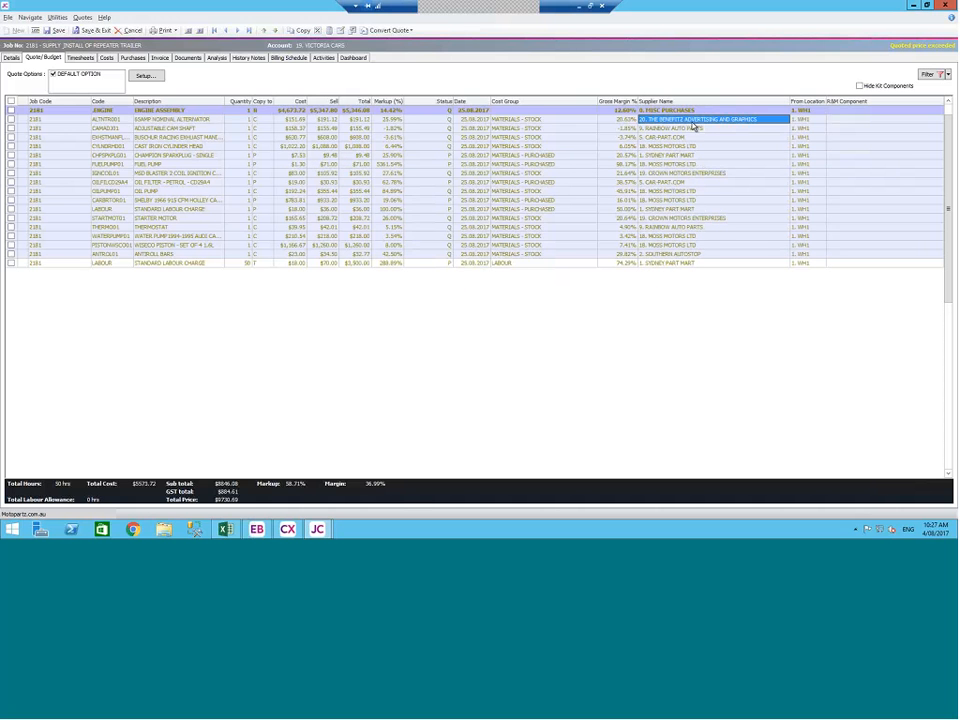
pyautogui.click(527, 121)
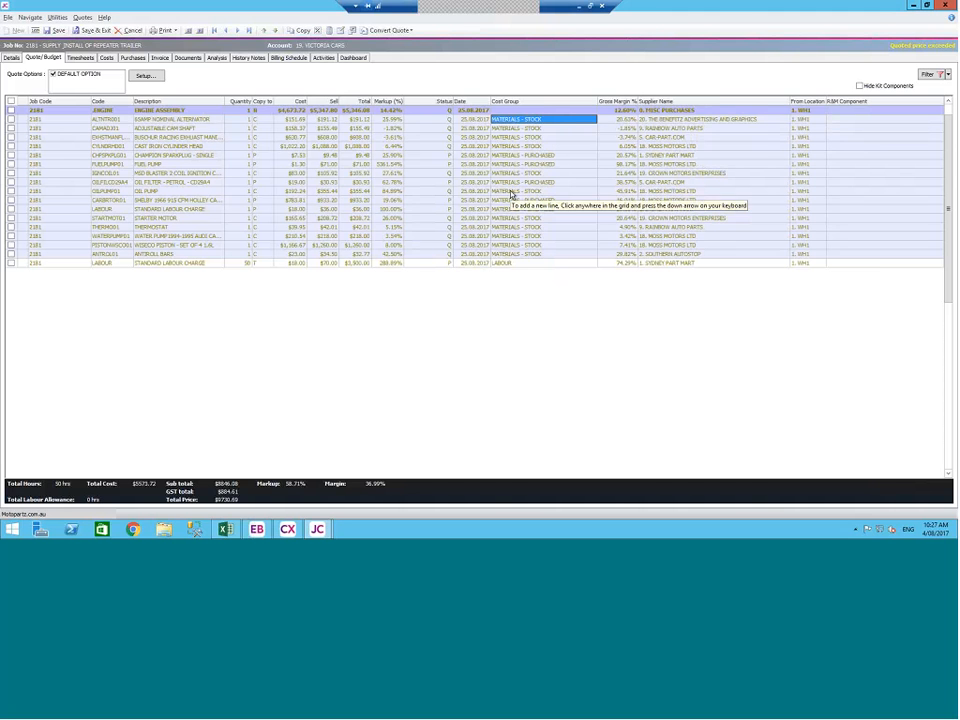
# - Set the ALTNTR001 nominal alternator line's cost group to MATERIALS - PURCHASED and check its Copy to code
pyautogui.write('mat')
pyautogui.press('Return')
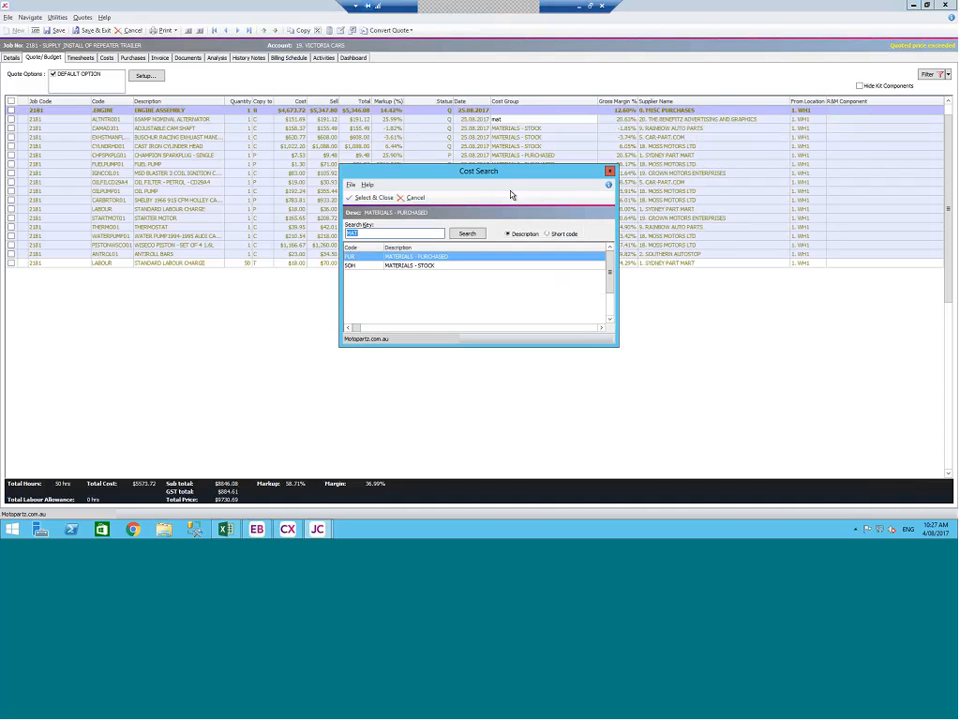
pyautogui.press('Return')
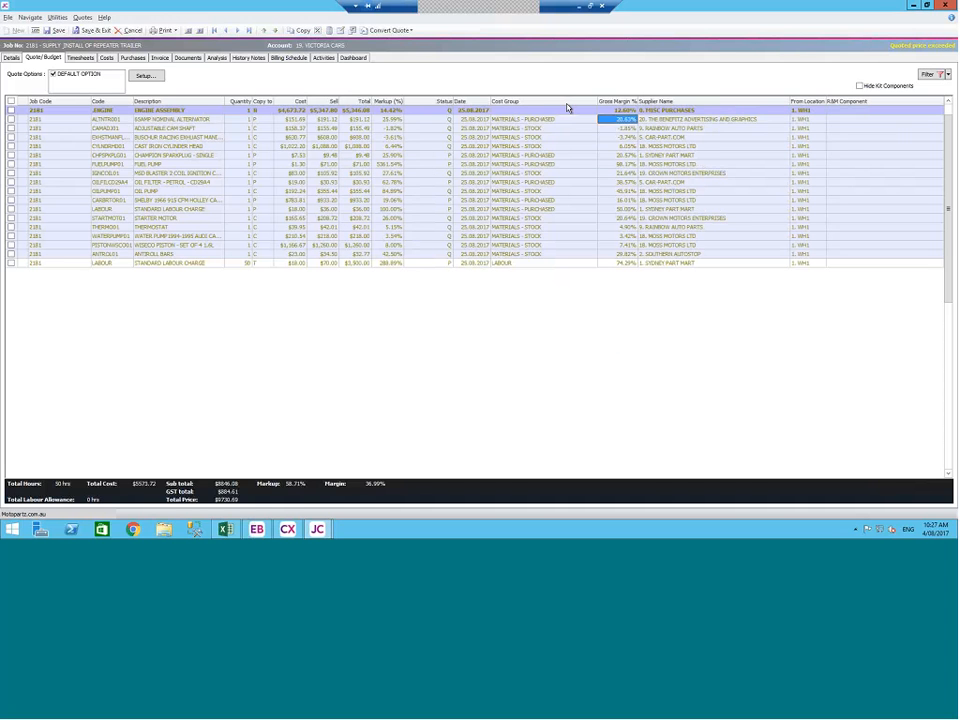
pyautogui.click(531, 119)
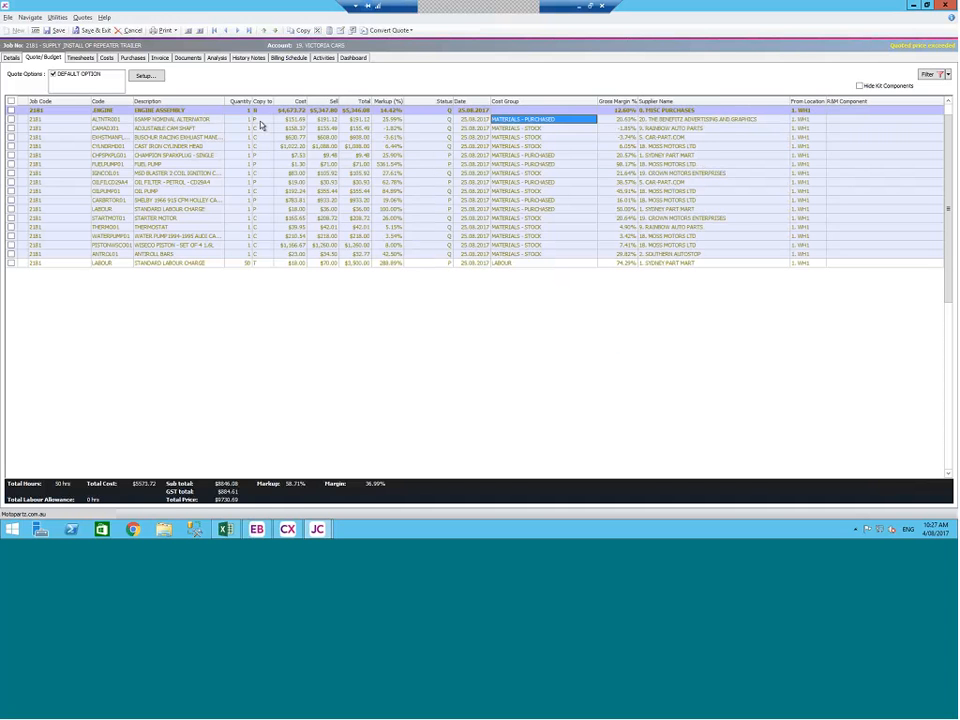
pyautogui.click(258, 120)
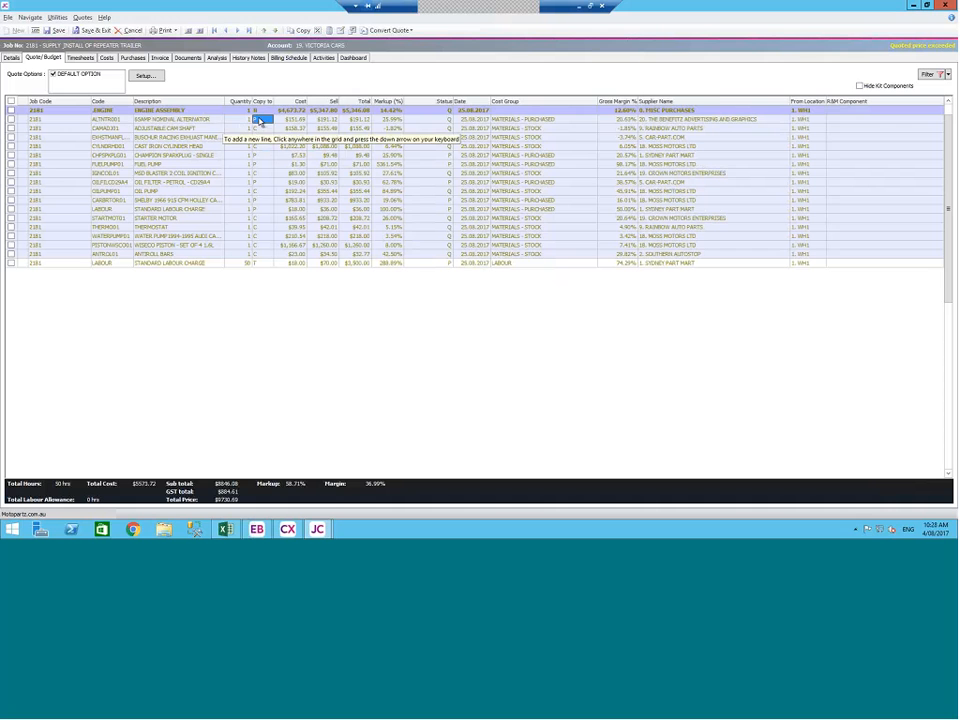
# - Set the CAMADJ01 adjustable cam shaft line's cost group to MATERIALS - PURCHASED
pyautogui.click(525, 128)
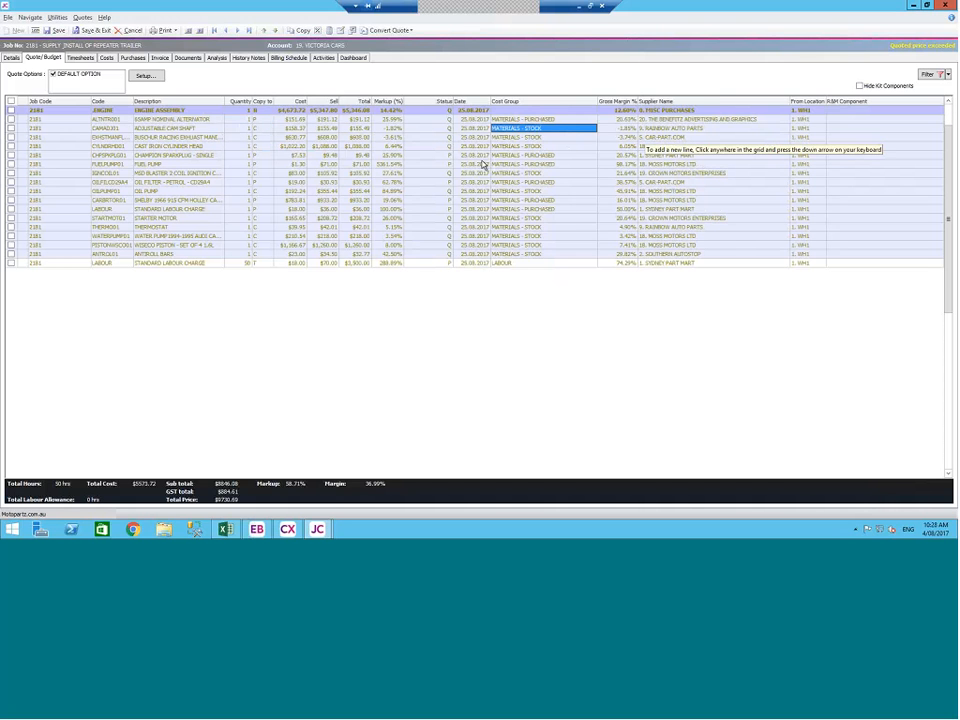
pyautogui.write('pur')
pyautogui.press('Return')
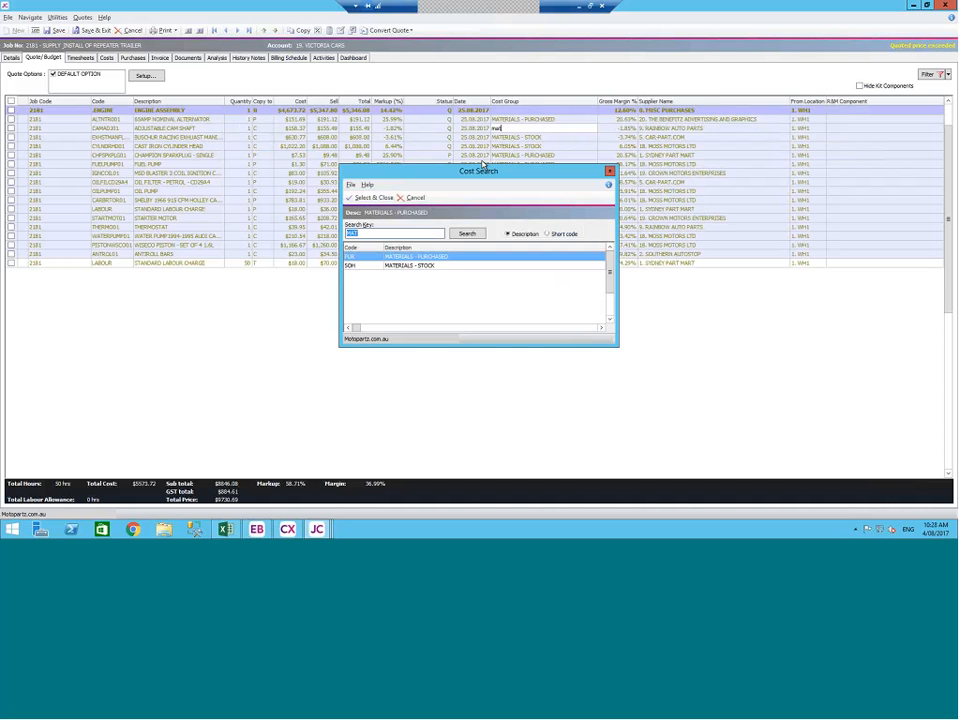
pyautogui.press('Return')
pyautogui.press('Tab')
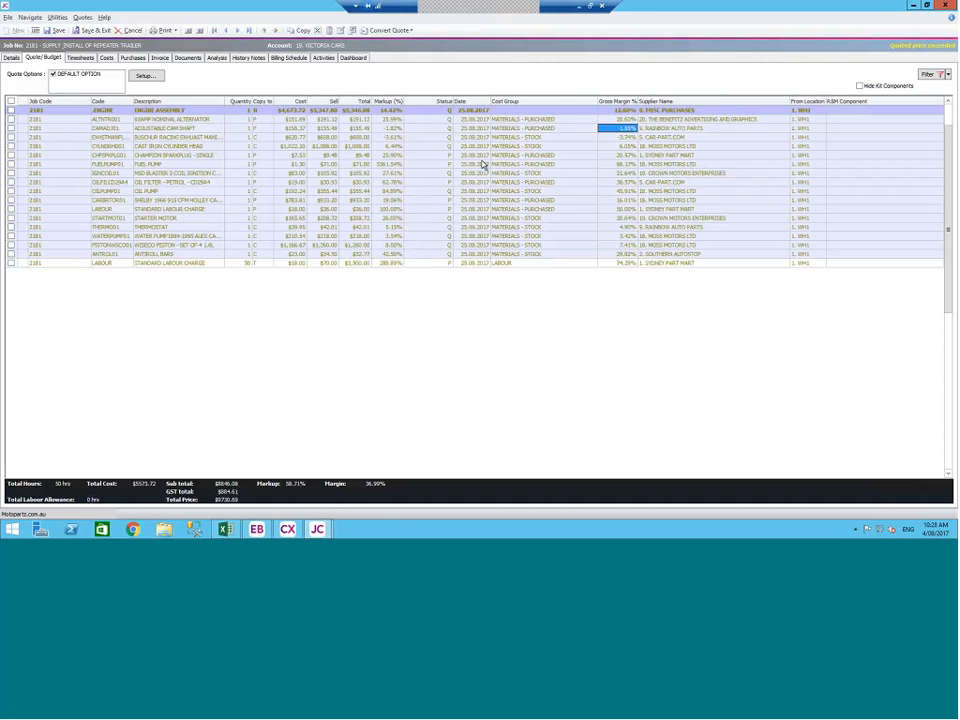
# - Set the Buschur racing exhaust manifold line's cost group to MATERIALS - PURCHASED and save the job
pyautogui.click(505, 137)
pyautogui.write('mat')
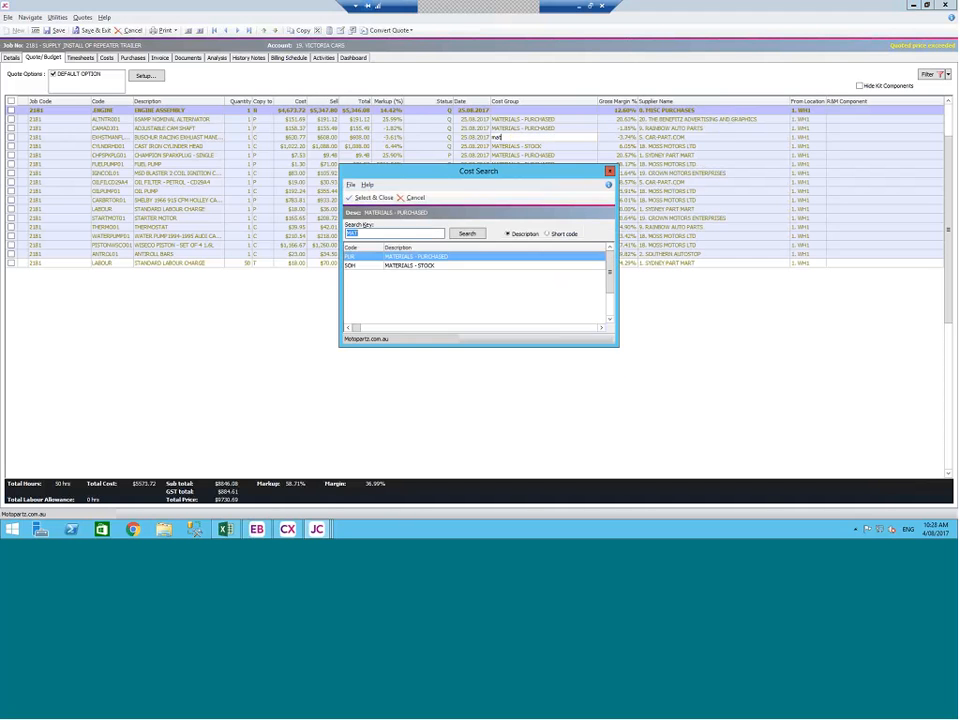
pyautogui.press('Return')
pyautogui.press('Tab')
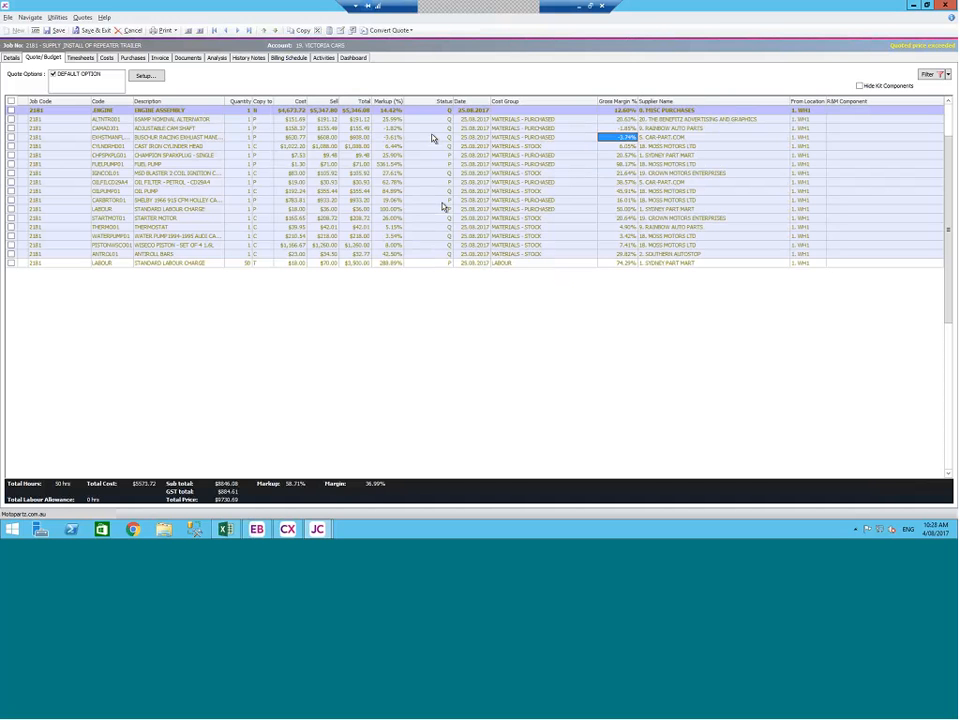
pyautogui.click(442, 183)
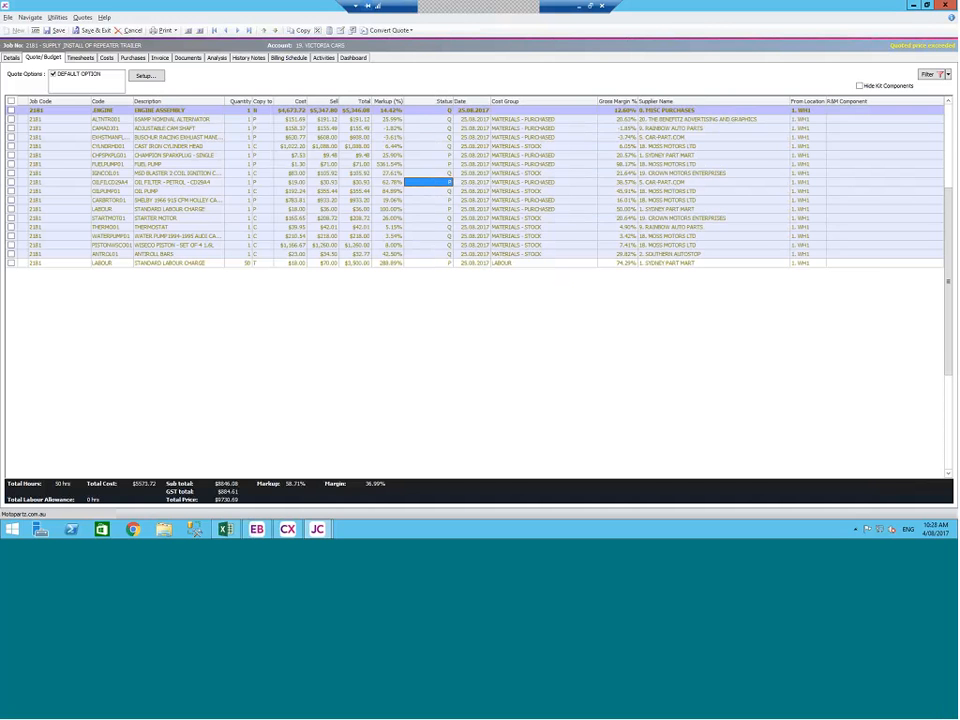
pyautogui.hotkey('ctrl', 's')
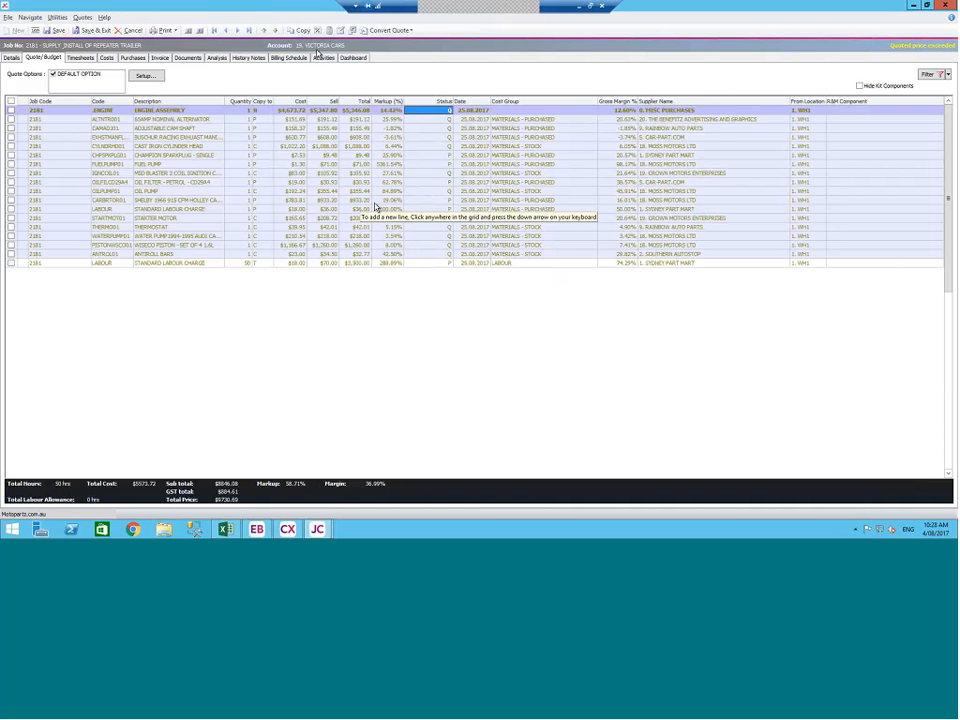
# - Generate the CAR-PART.COM purchase order from the quote's supplier list, save it, preview its printout and close the preview
pyautogui.click(351, 30)
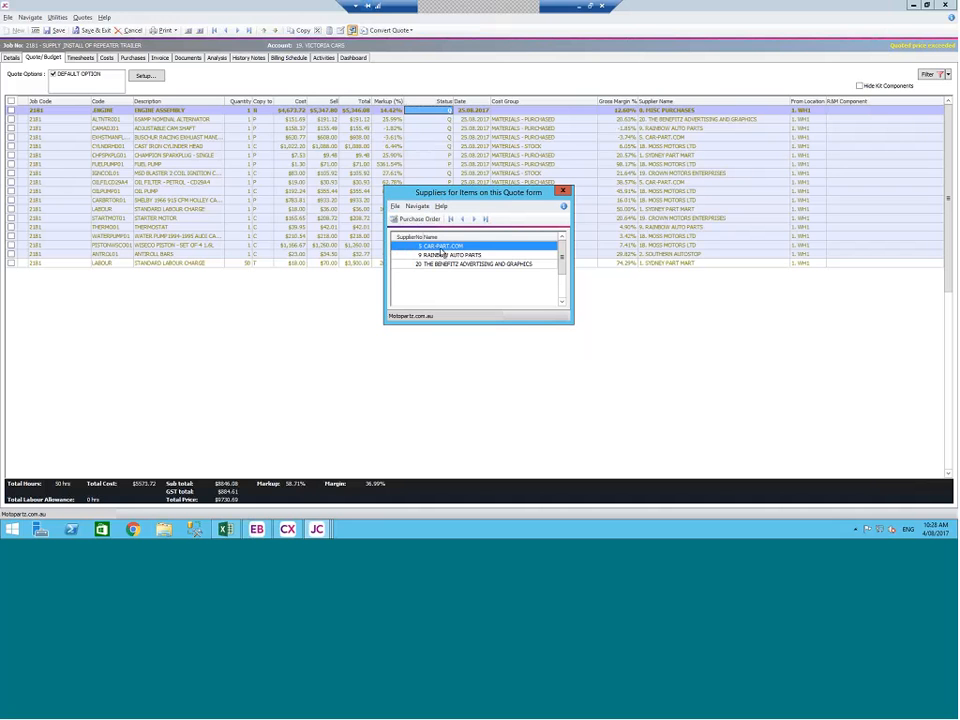
pyautogui.doubleClick(441, 249)
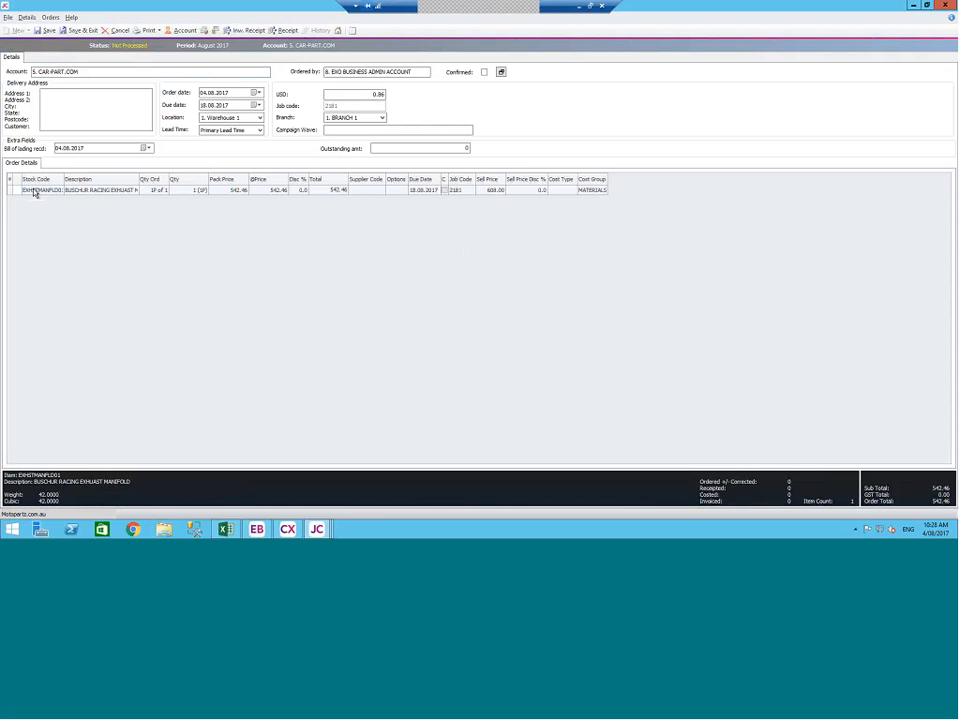
pyautogui.click(108, 193)
pyautogui.click(88, 31)
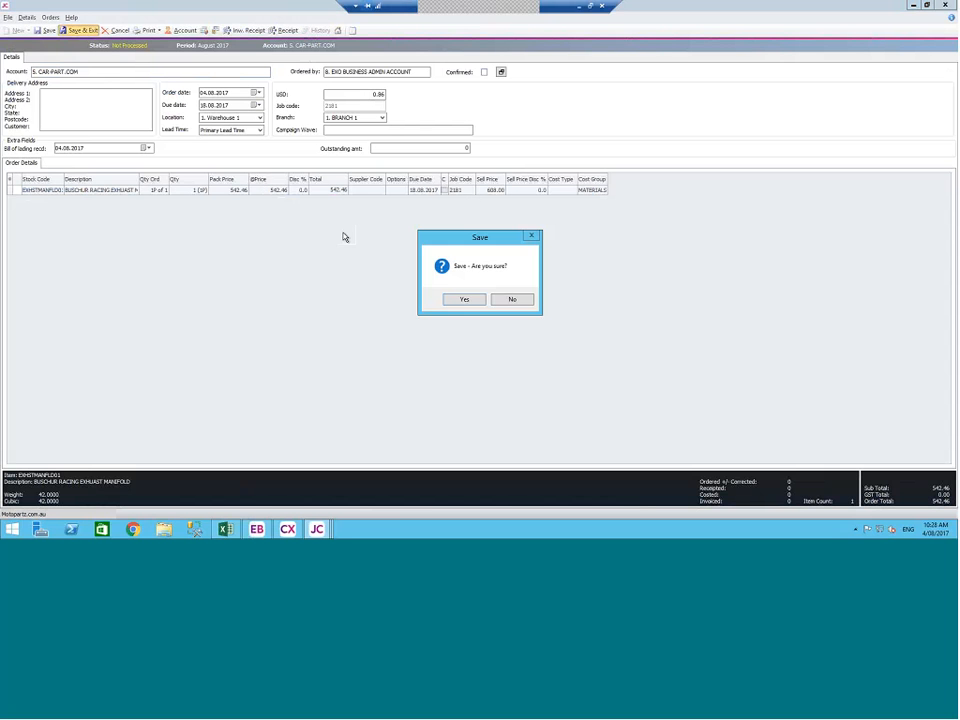
pyautogui.click(464, 301)
pyautogui.click(464, 302)
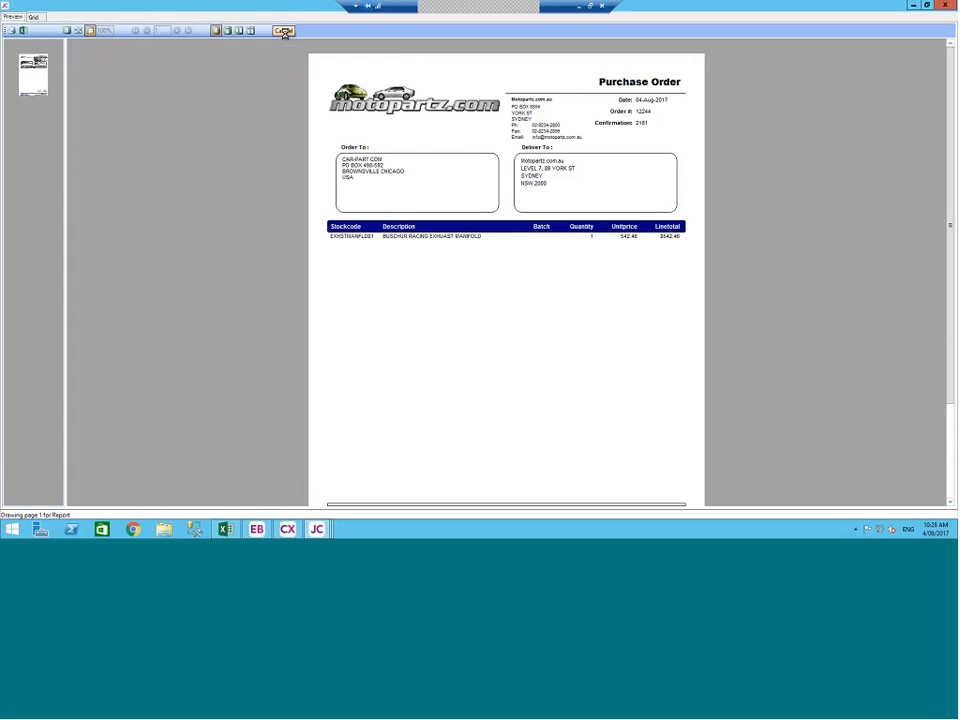
pyautogui.click(284, 31)
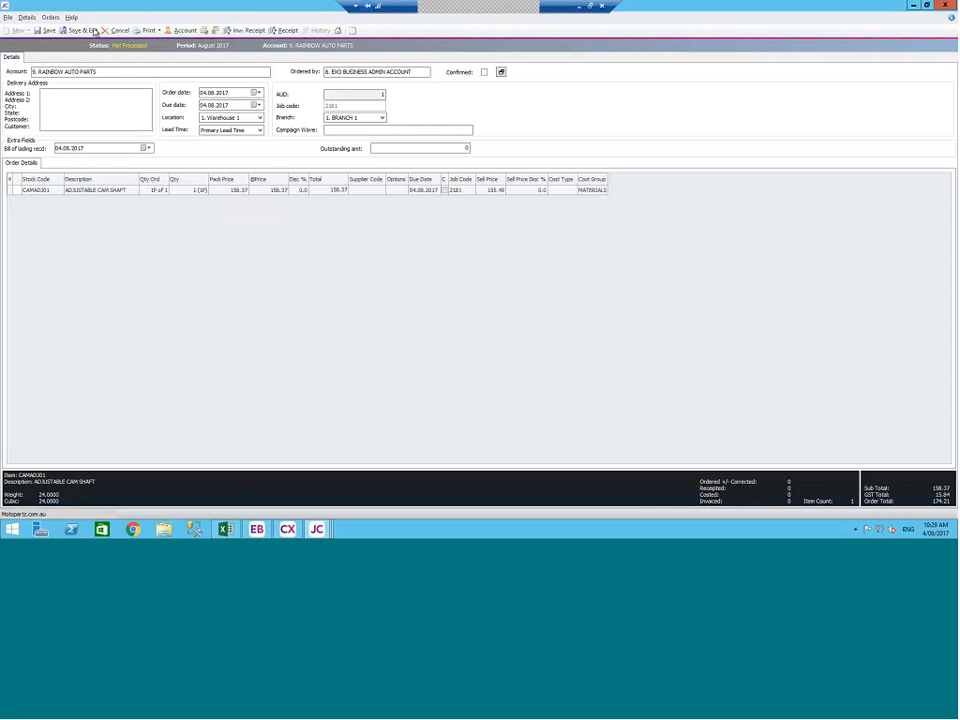
# - Save the Rainbow Auto Parts purchase order for the adjustable cam shaft without printing it
pyautogui.click(80, 30)
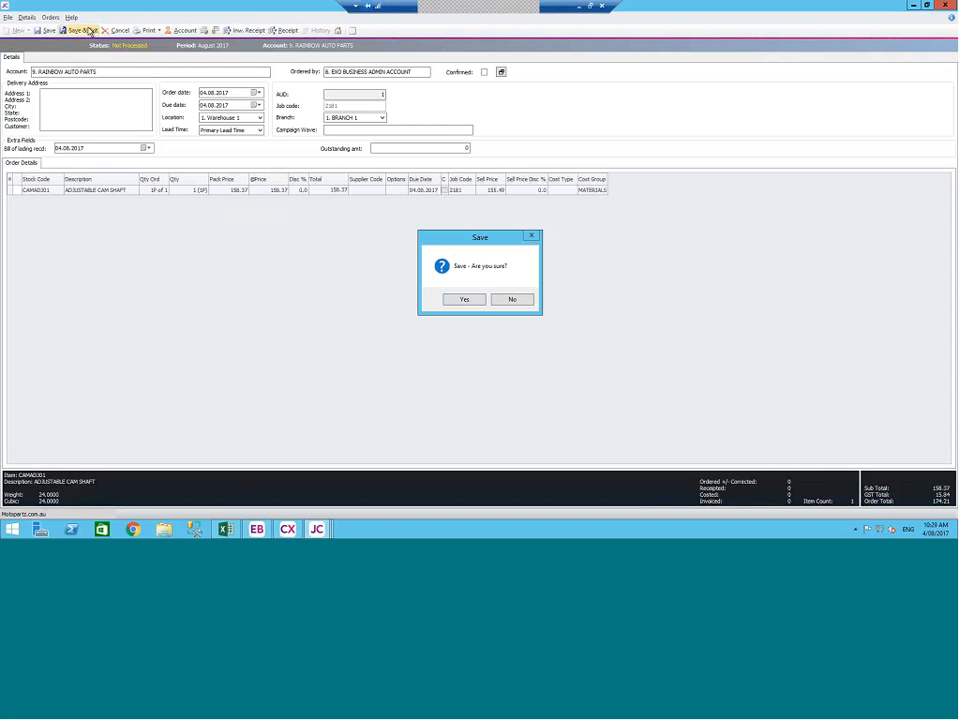
pyautogui.click(478, 299)
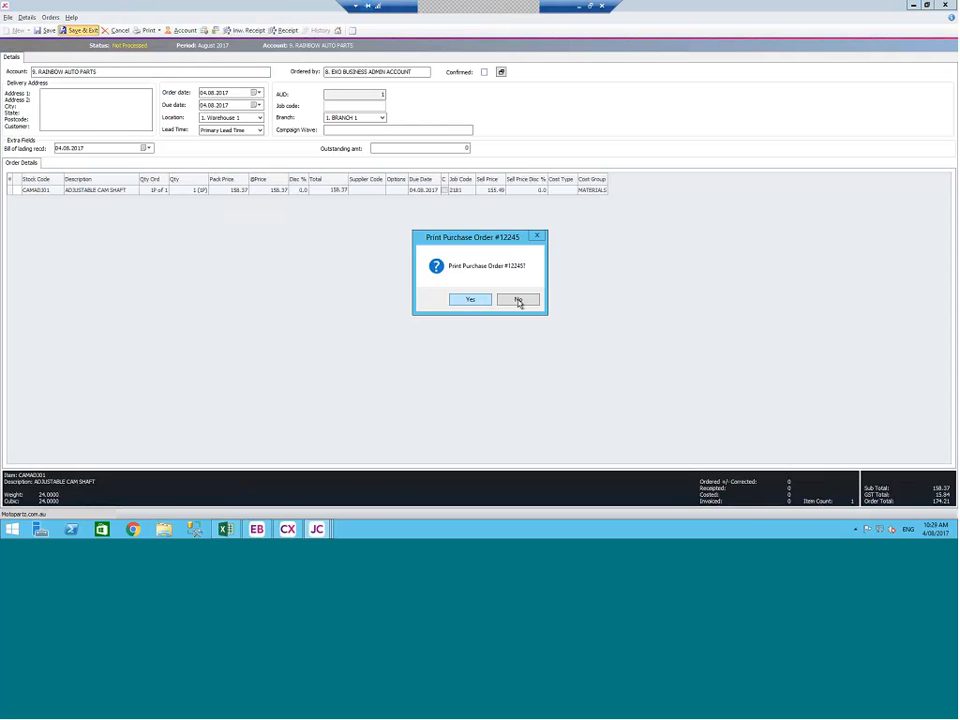
pyautogui.click(518, 300)
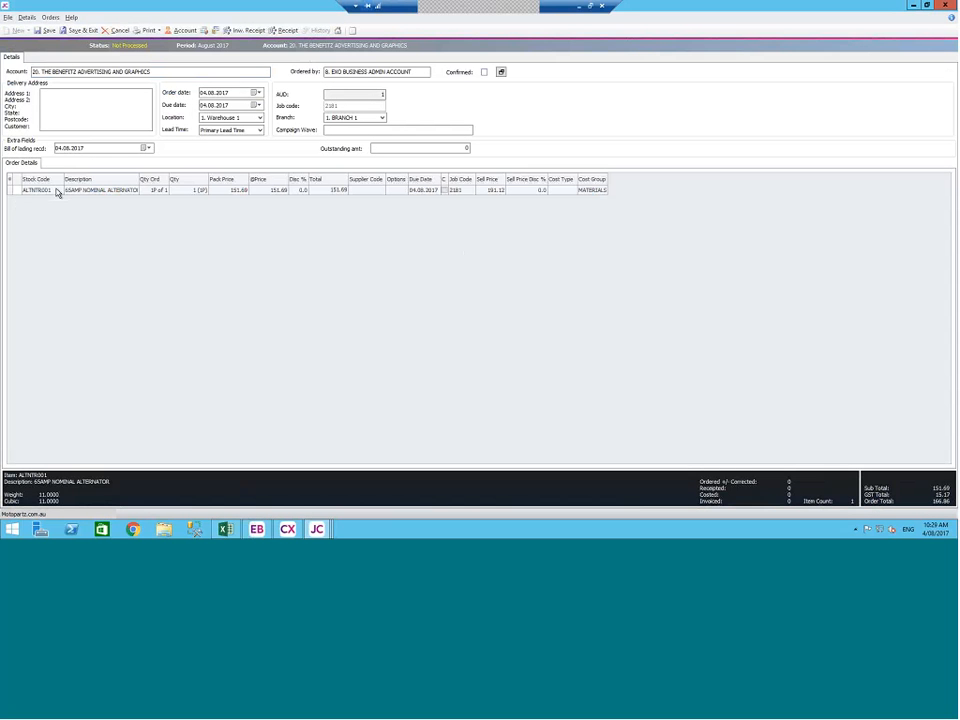
# - Save The Benefitz Advertising and Graphics purchase order for the nominal alternator without printing it
pyautogui.hotkey('ctrl', 's')
pyautogui.press('Return')
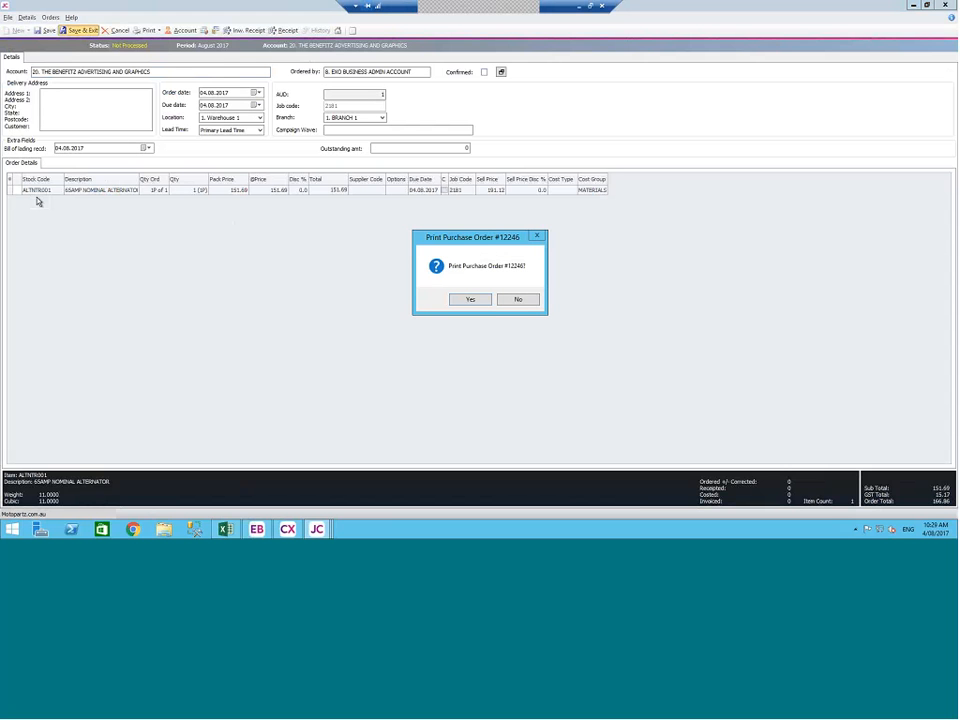
pyautogui.click(518, 300)
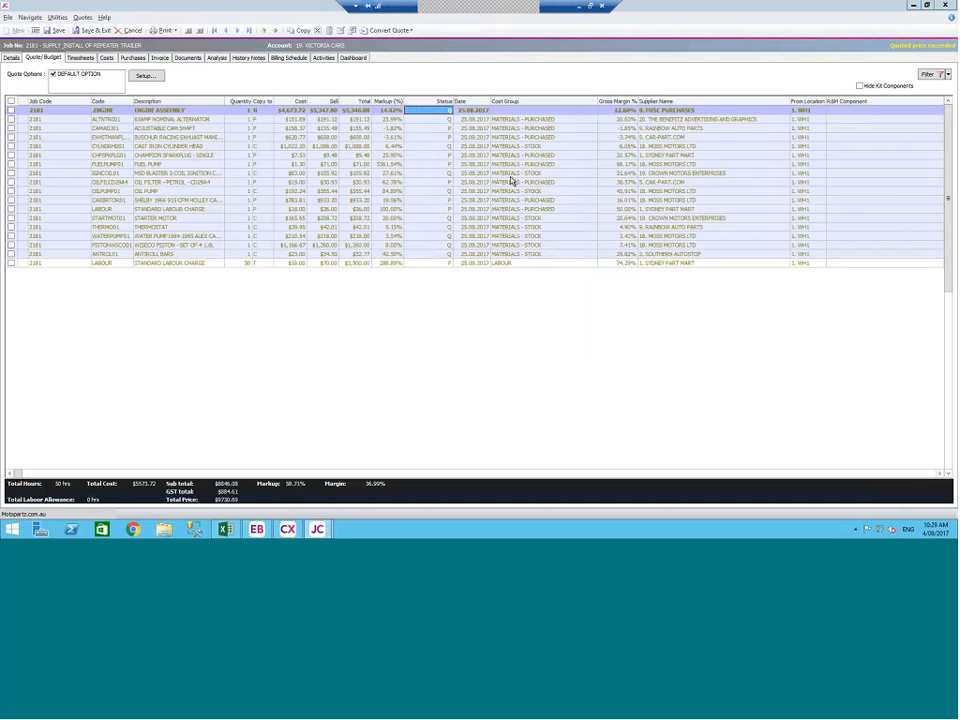
# - Check the Status of the alternator, cam shaft and exhaust manifold quote lines, and review the job's purchases by stage
pyautogui.click(440, 120)
pyautogui.click(447, 128)
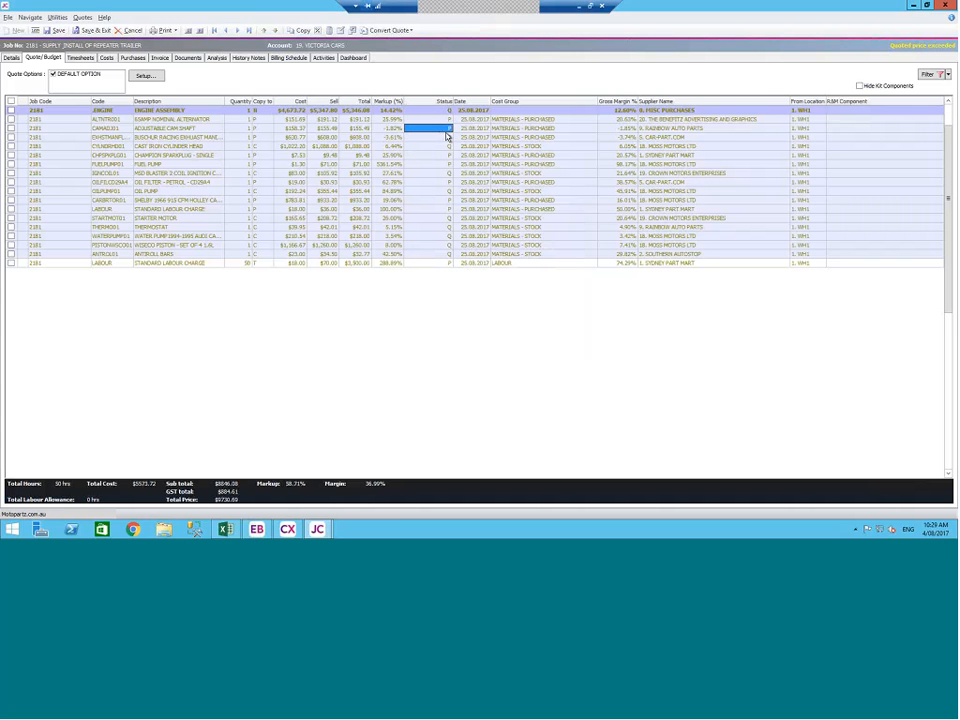
pyautogui.click(447, 137)
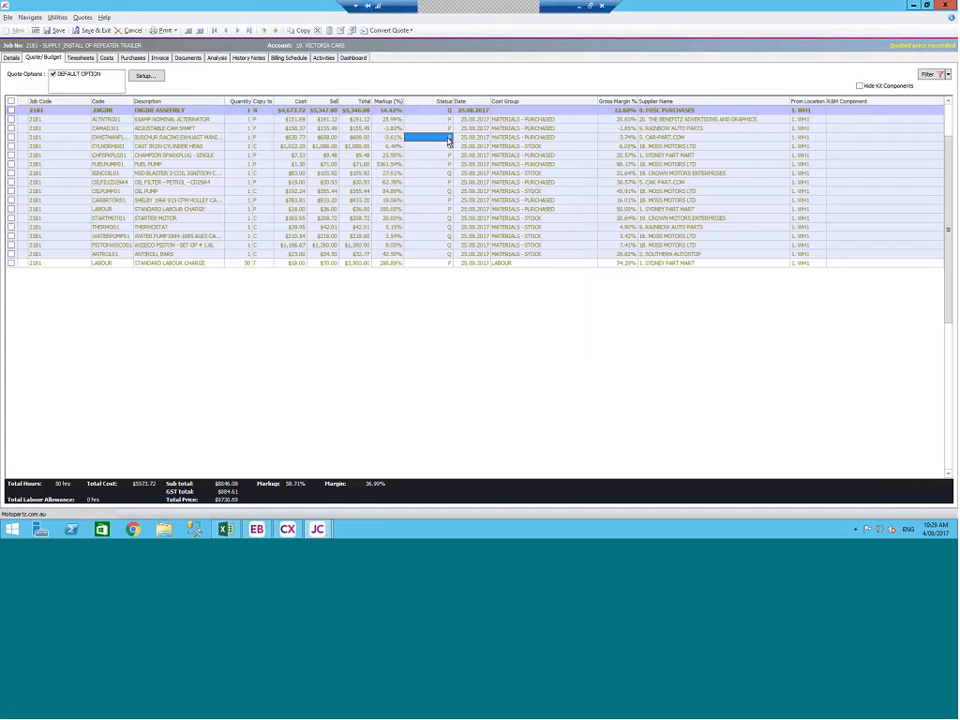
pyautogui.click(128, 59)
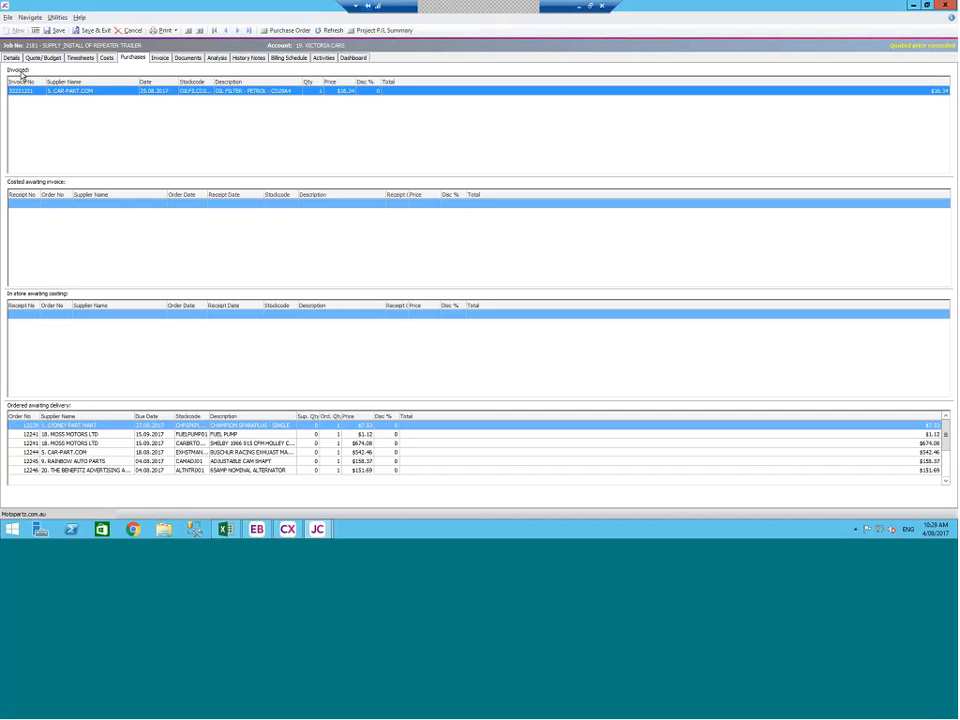
pyautogui.click(58, 30)
pyautogui.click(55, 58)
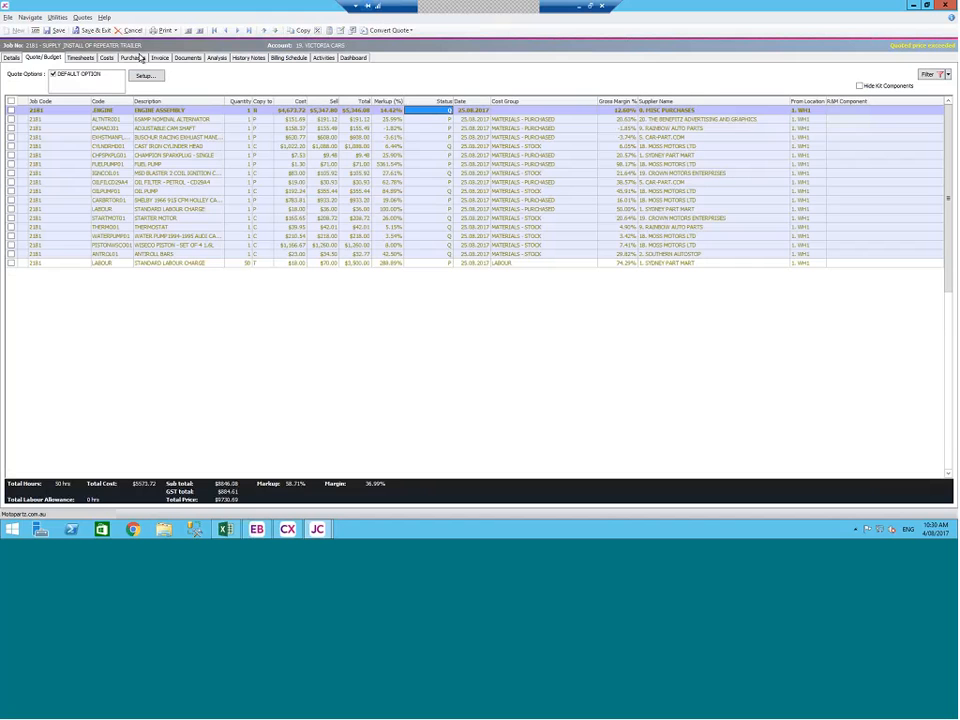
# - Start a new purchase order from the job's purchases and set its account to Aussie Car Parts
pyautogui.click(132, 57)
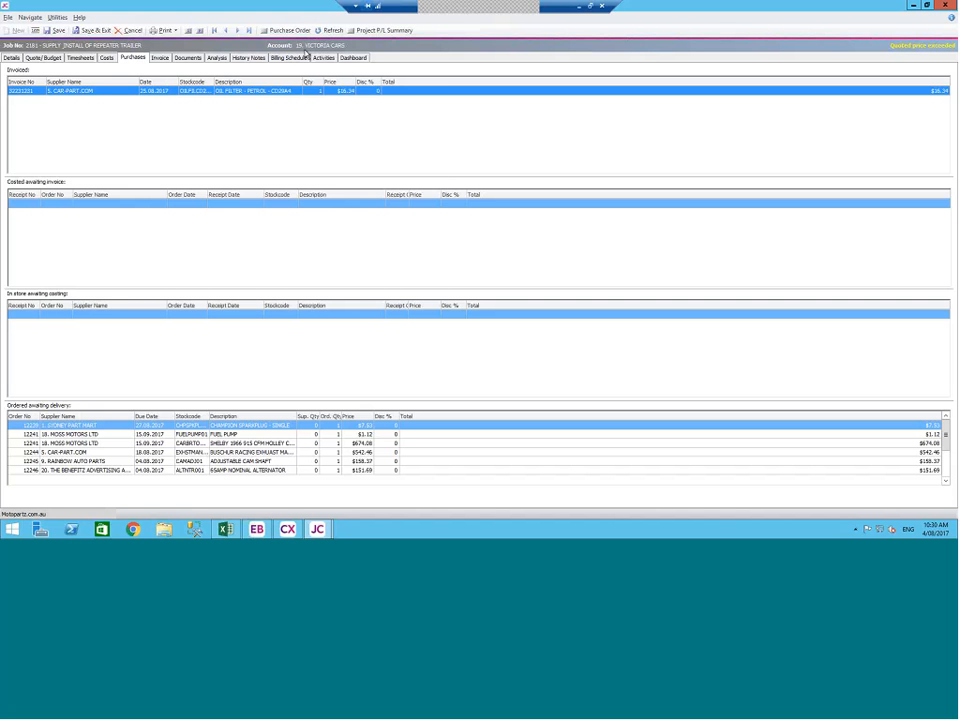
pyautogui.click(287, 31)
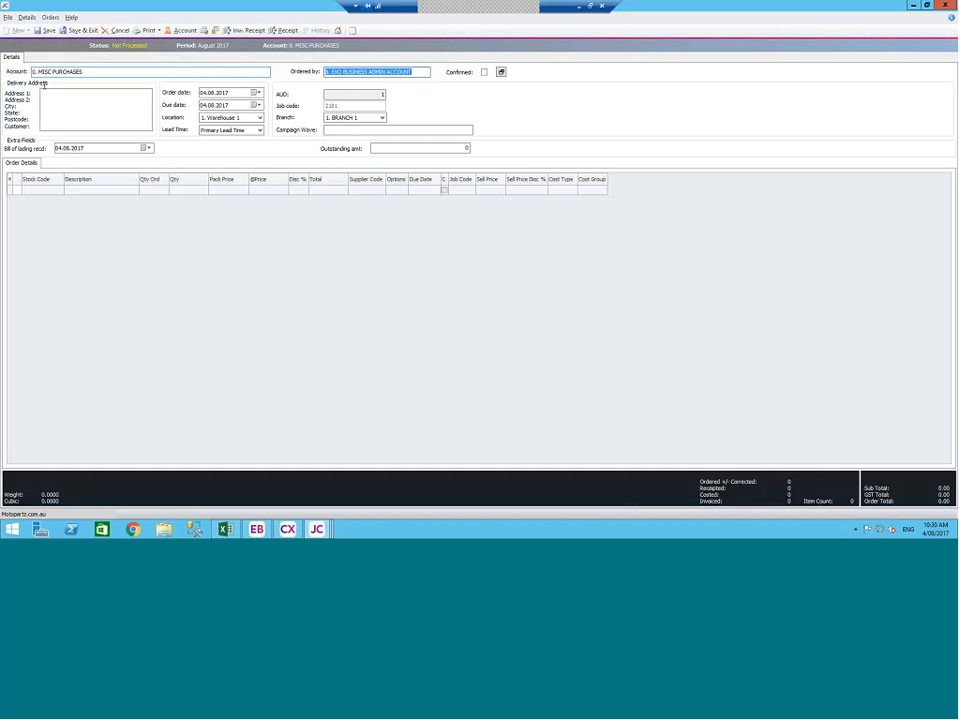
pyautogui.hotkey('shift', 'Tab')
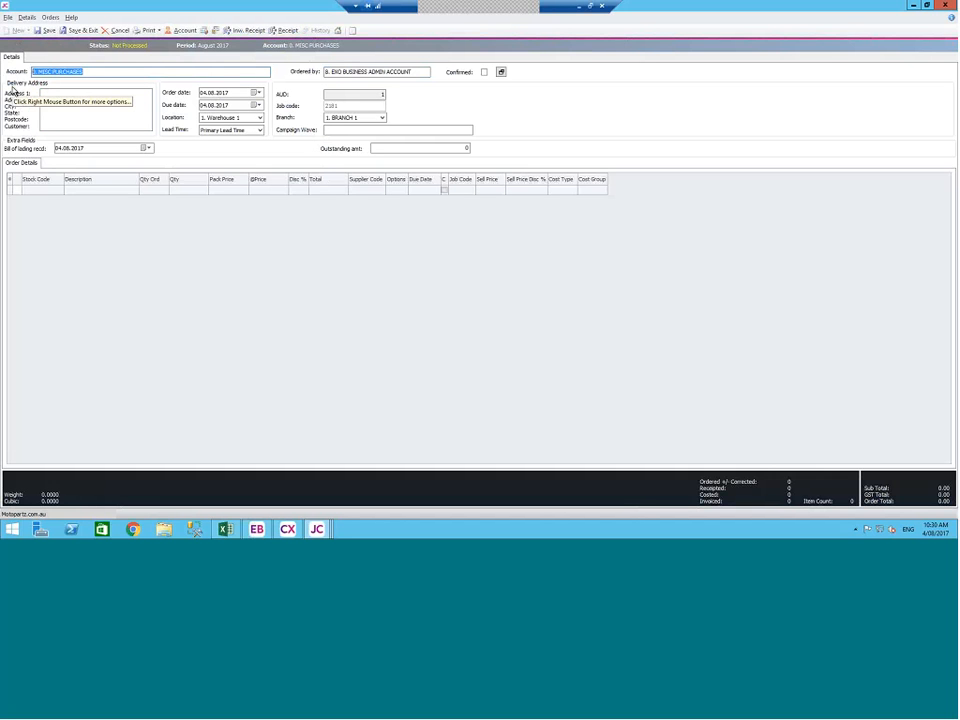
pyautogui.write('Part')
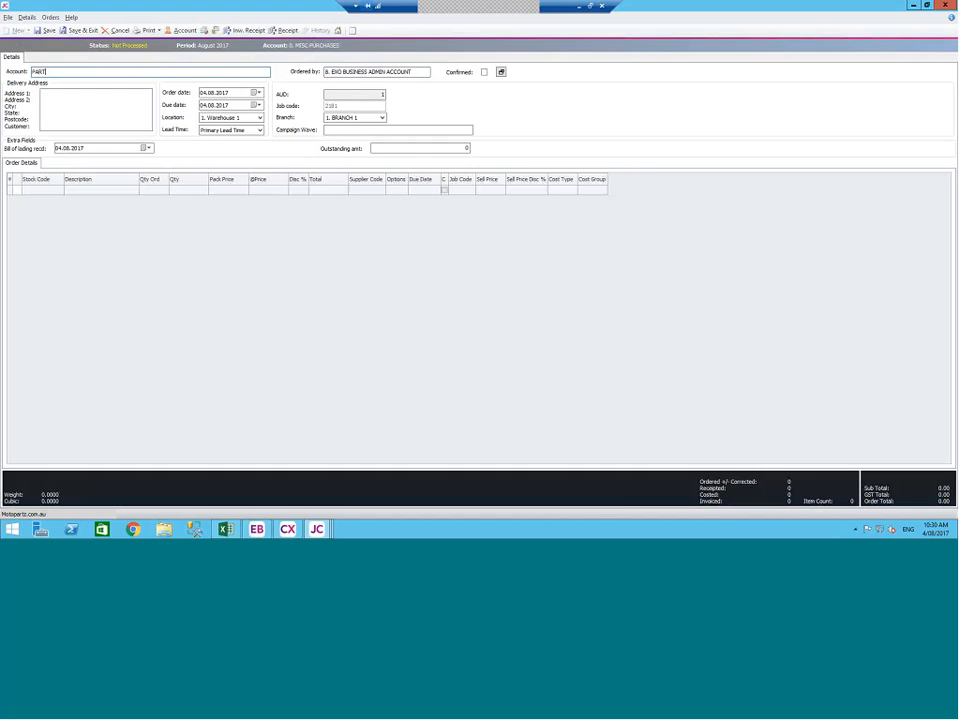
pyautogui.press('Tab')
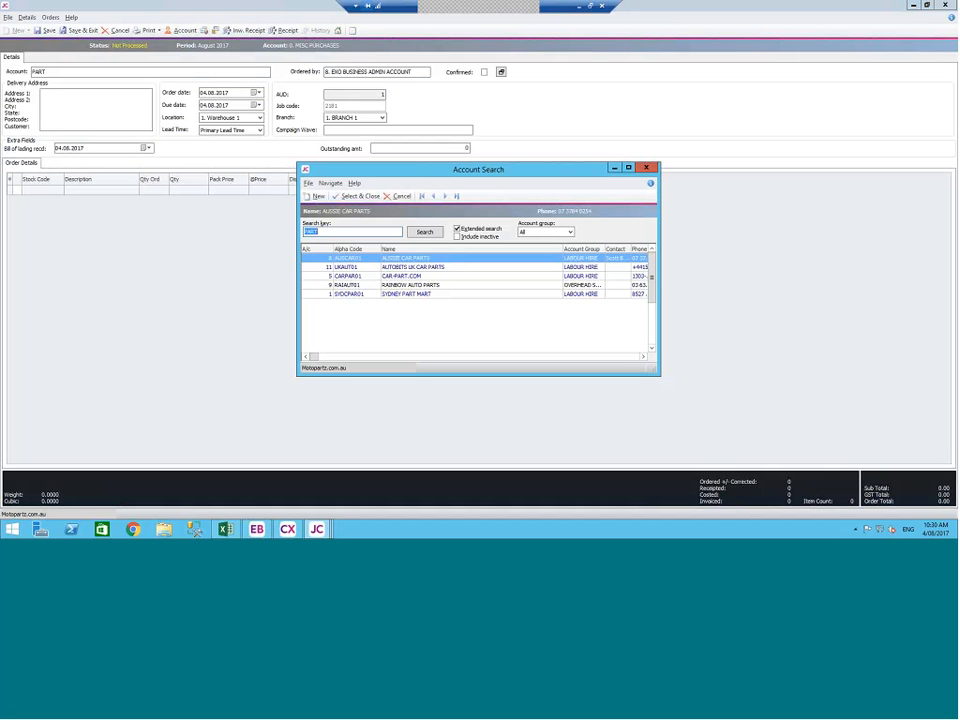
pyautogui.press('Up')
pyautogui.press('Return')
pyautogui.press('Return')
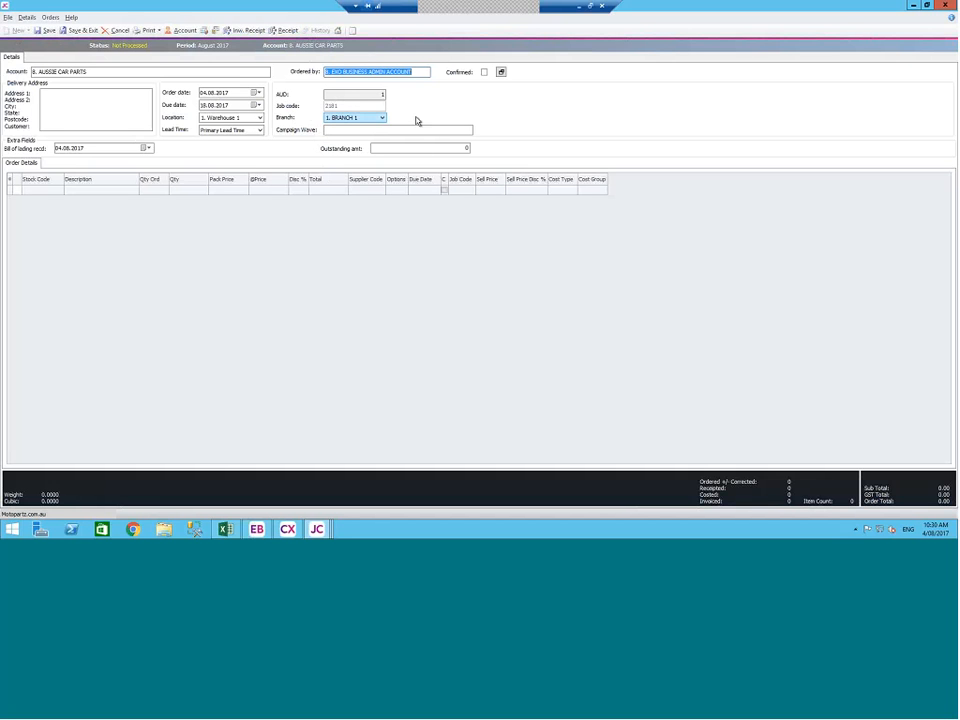
# - Add the ovalchrome air filter, air pressure gauge, security alarm and 1991-1993 style GT pony wheel as lines on the Aussie Car Parts order
pyautogui.click(59, 197)
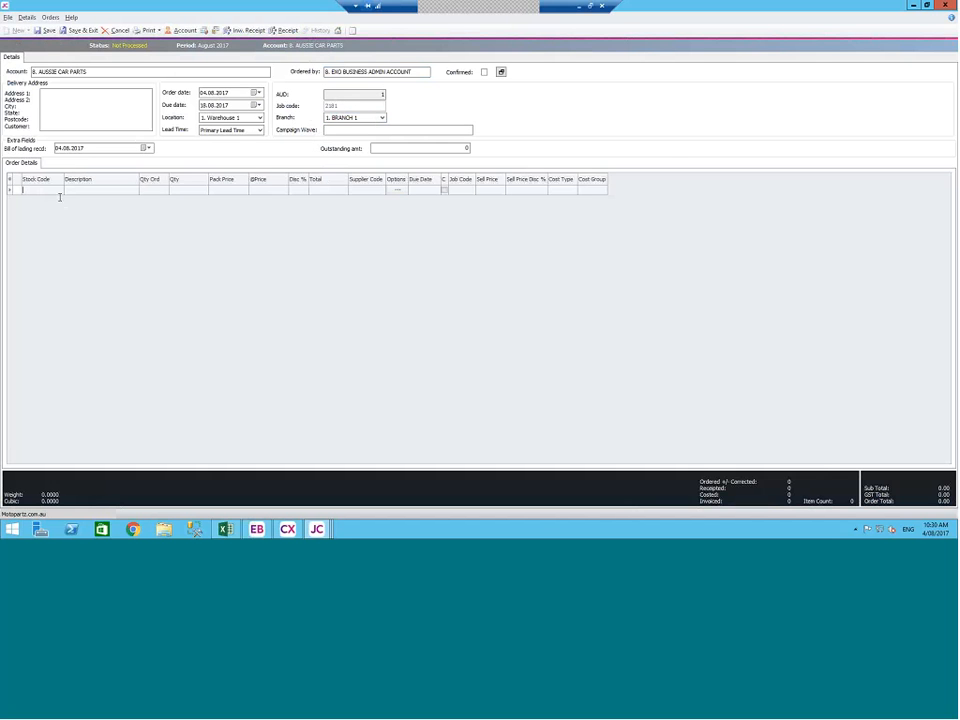
pyautogui.press('Return')
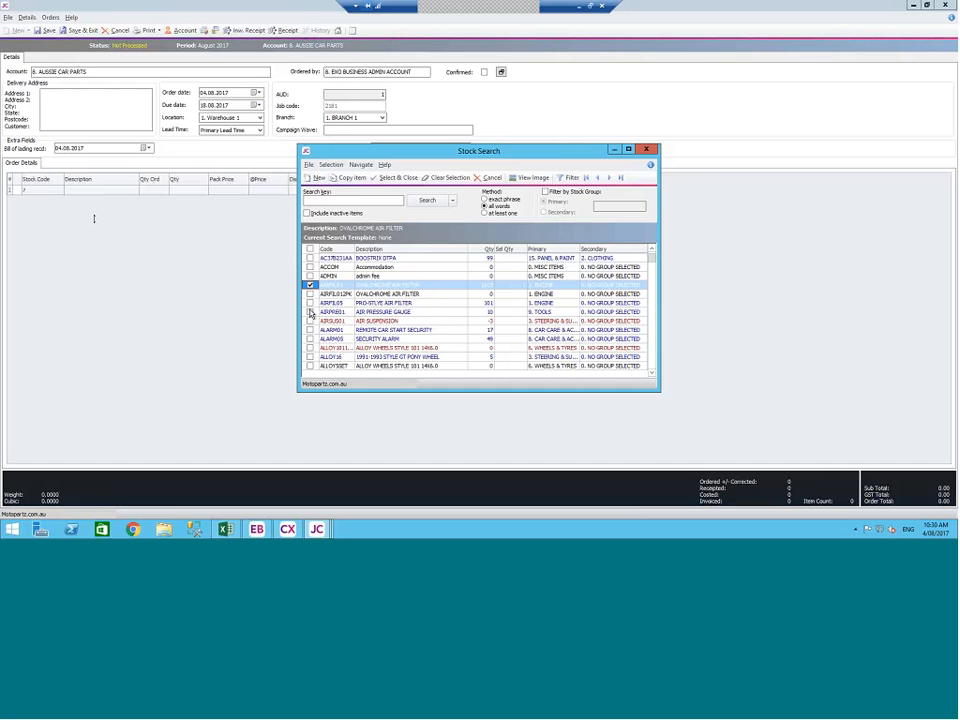
pyautogui.click(310, 311)
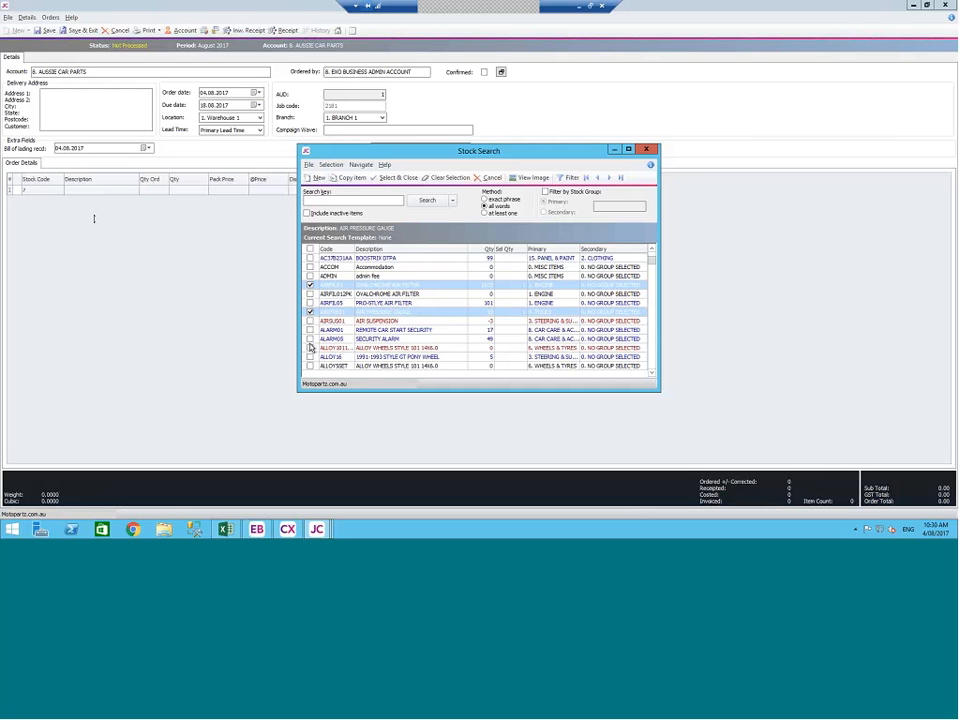
pyautogui.doubleClick(322, 365)
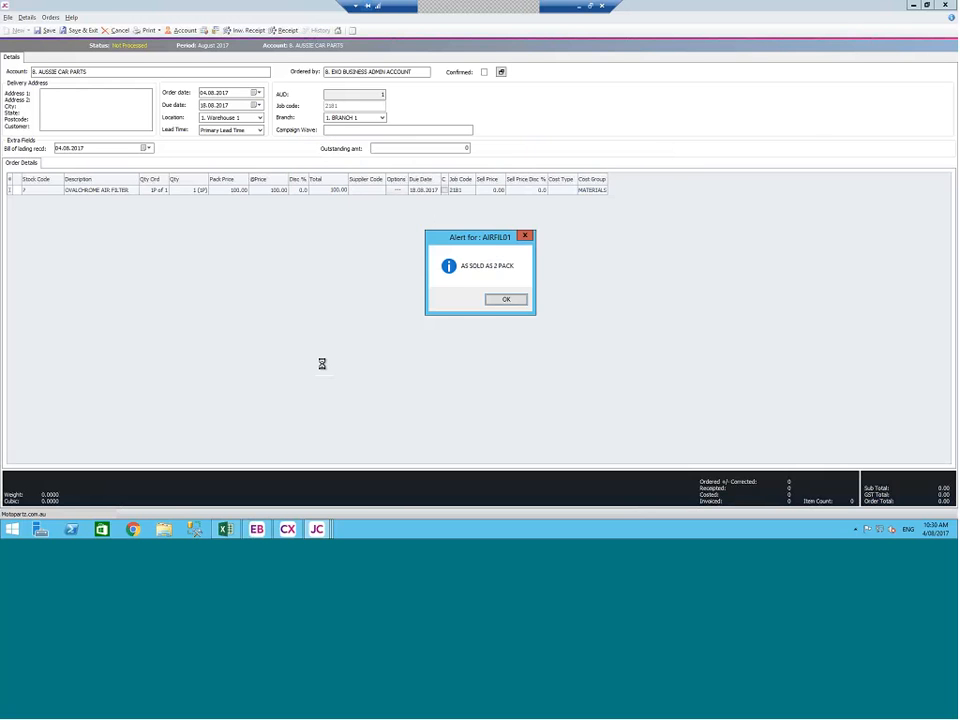
pyautogui.click(505, 300)
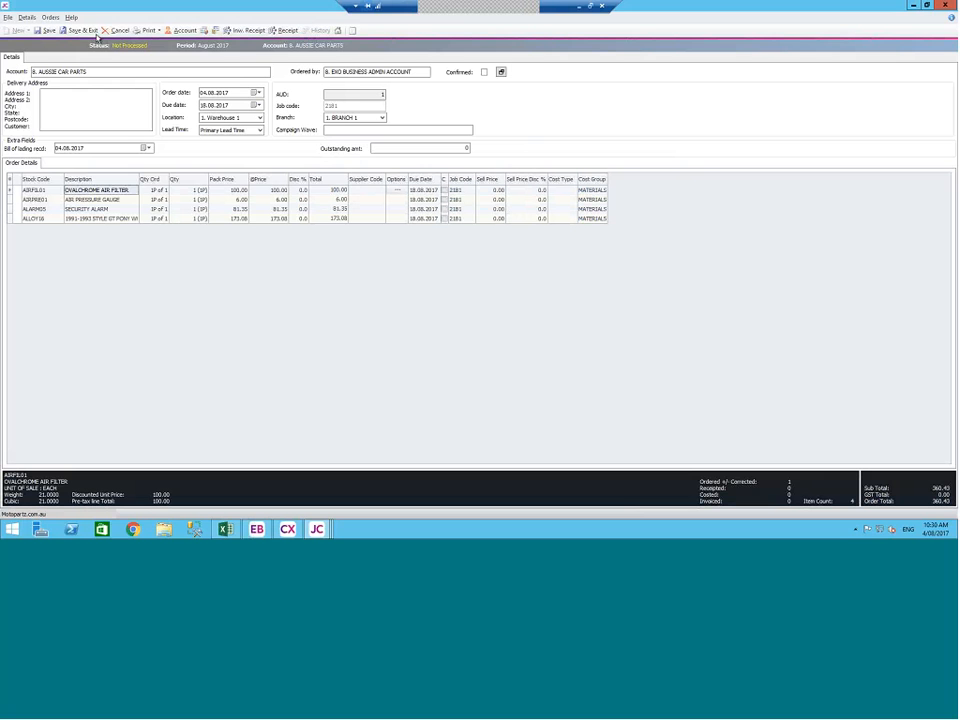
# - Save the Aussie Car Parts purchase order without printing it and return to the Jobs Workflow
pyautogui.click(88, 31)
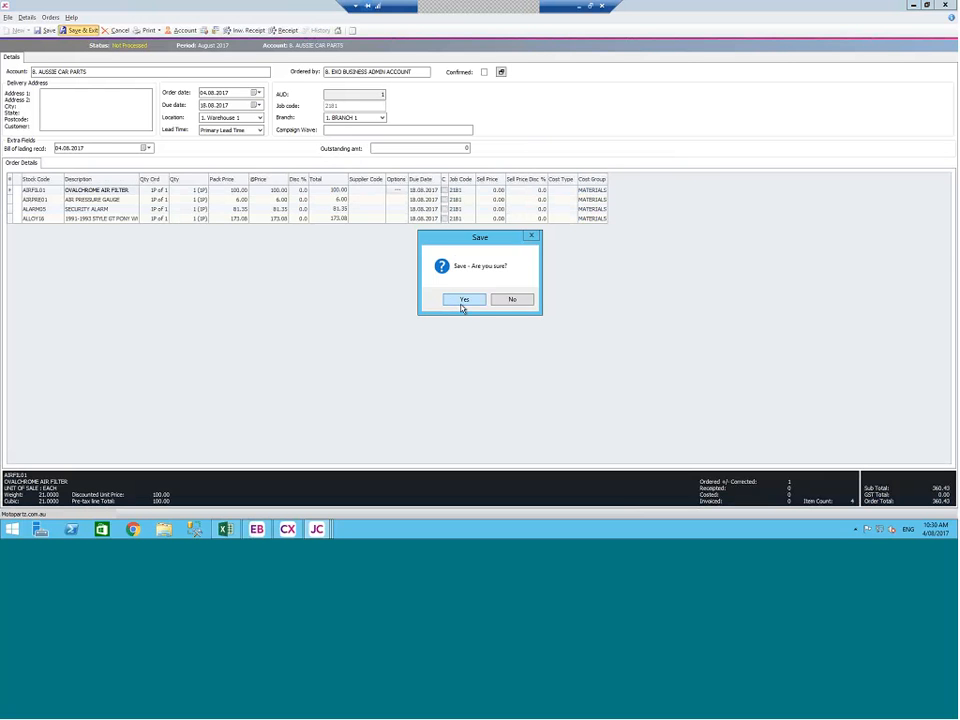
pyautogui.click(463, 305)
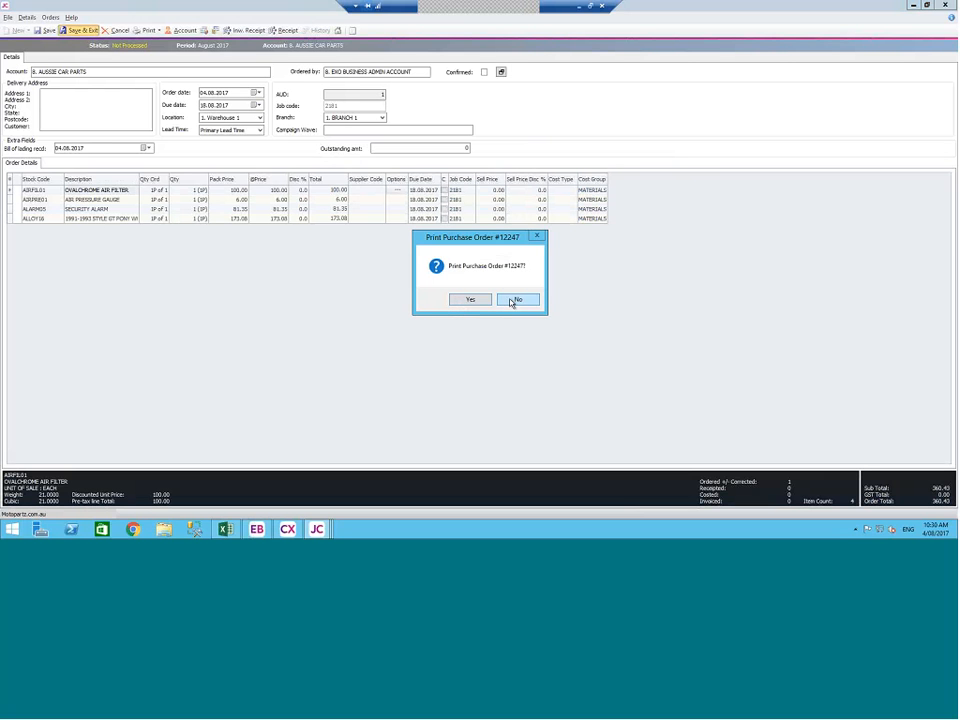
pyautogui.click(512, 300)
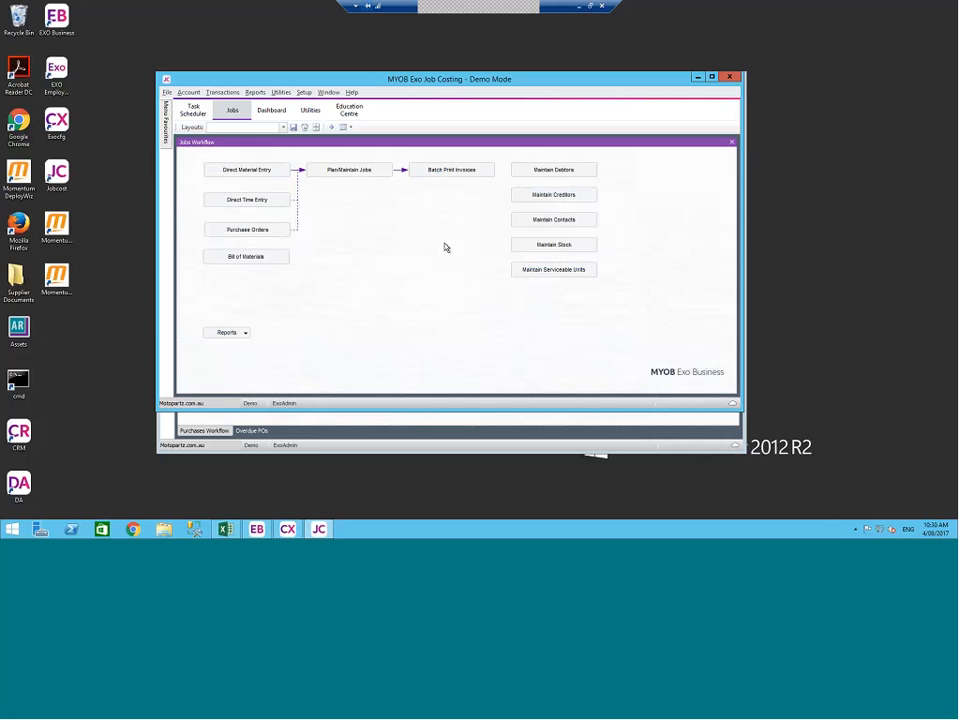
pyautogui.press('Escape')
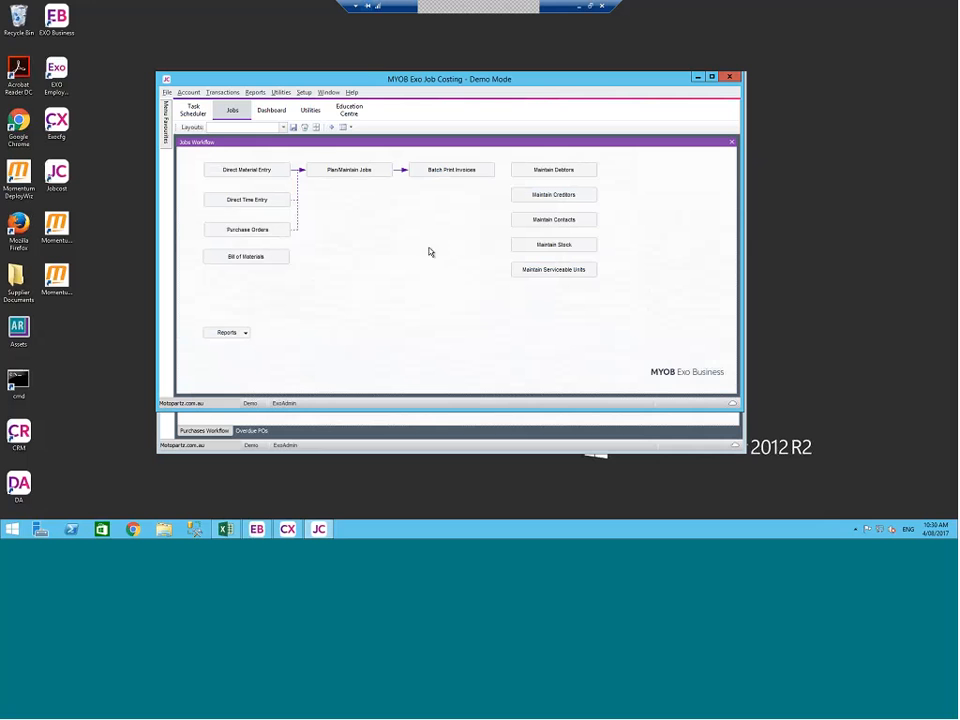
# - Start a new purchase order from the Jobs Workflow and set its account to Rainbow Auto Parts
pyautogui.click(249, 232)
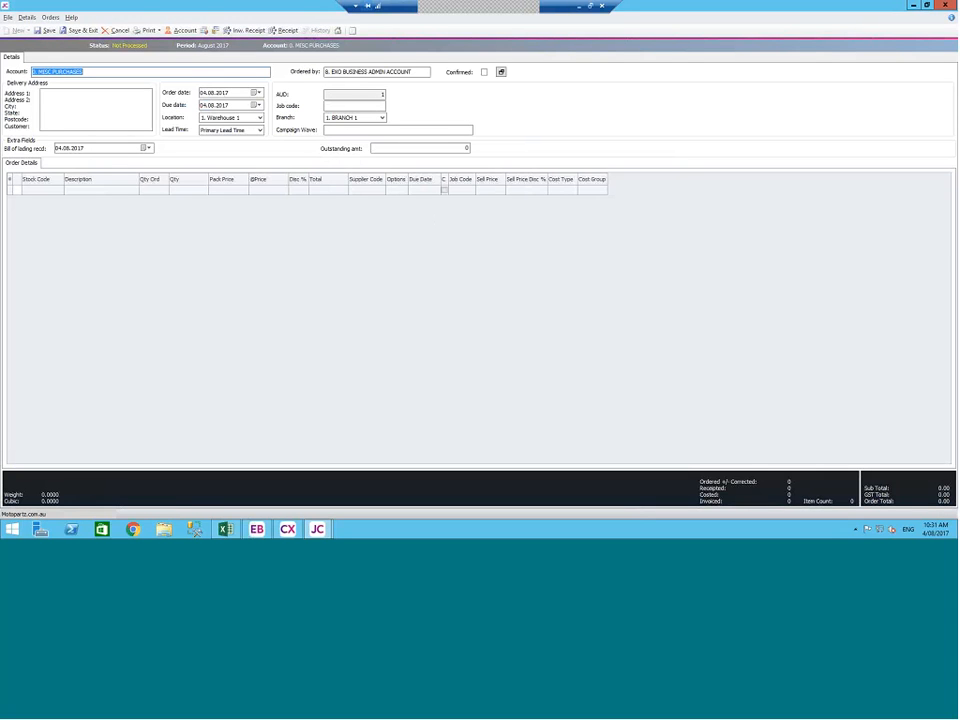
pyautogui.click(327, 119)
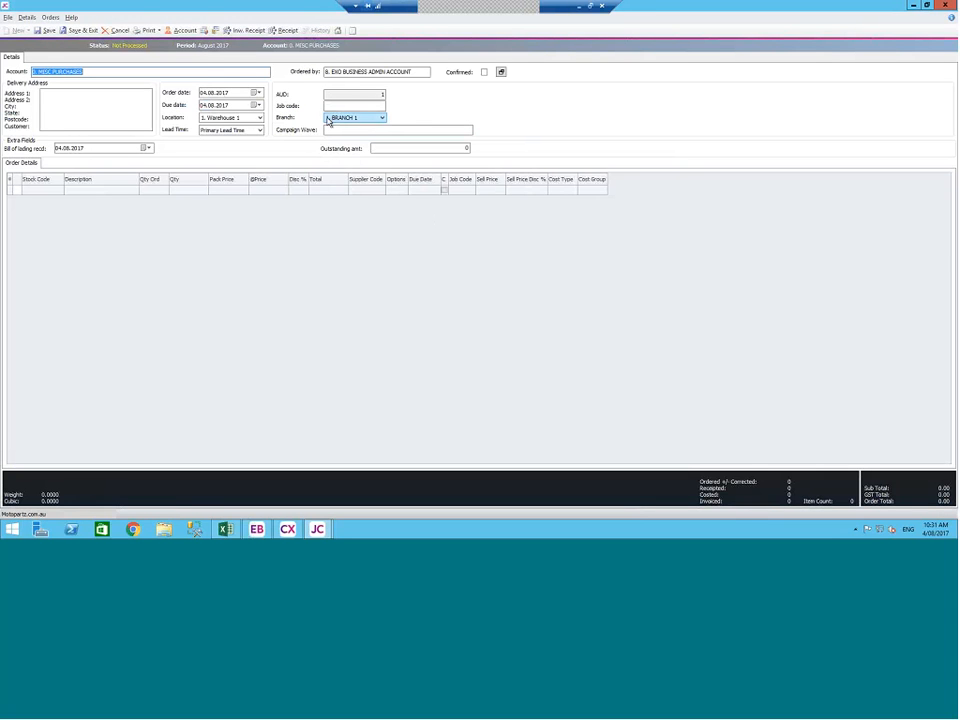
pyautogui.press('Tab')
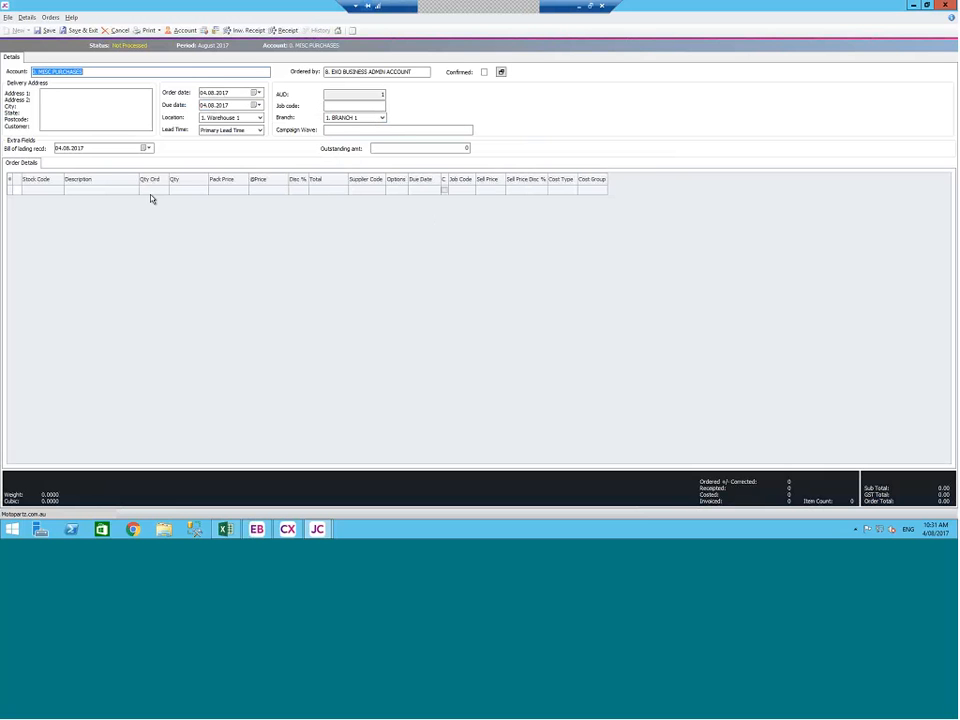
pyautogui.write('PART')
pyautogui.press('Tab')
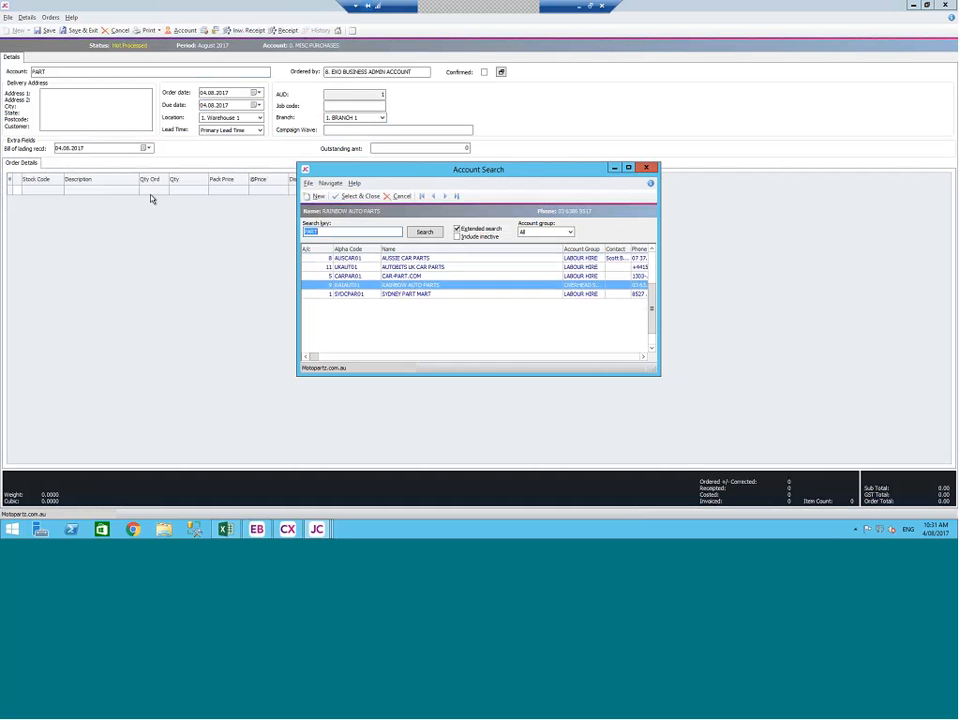
pyautogui.press('Return')
pyautogui.press('Tab')
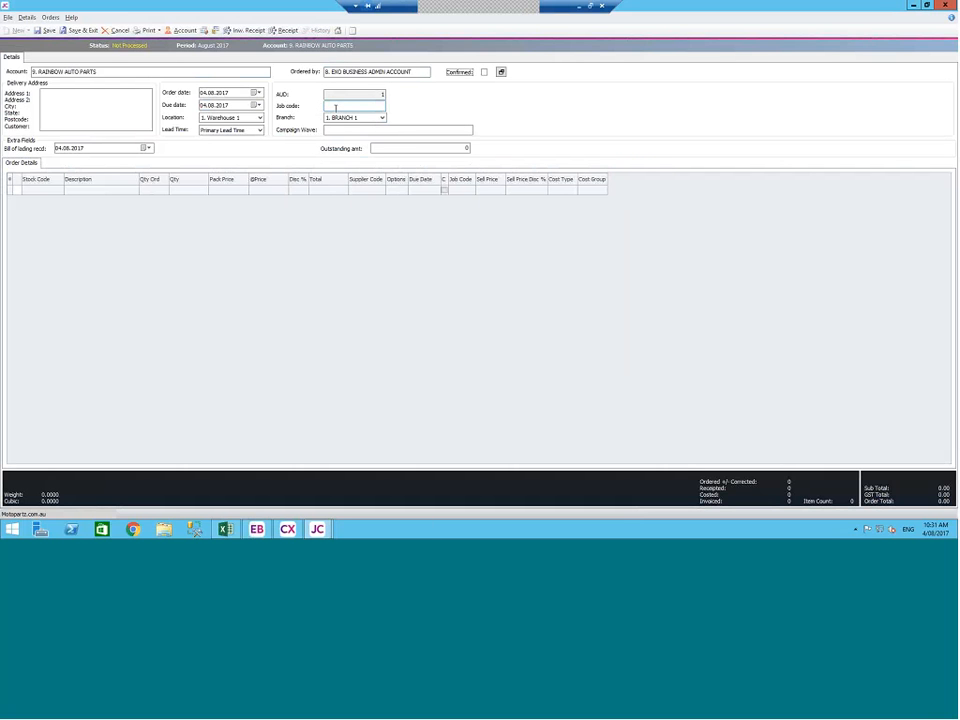
# - Set the order's job code to 2183-01, the maintenance of garden job at site 5
pyautogui.click(336, 108)
pyautogui.write('?')
pyautogui.press('Tab')
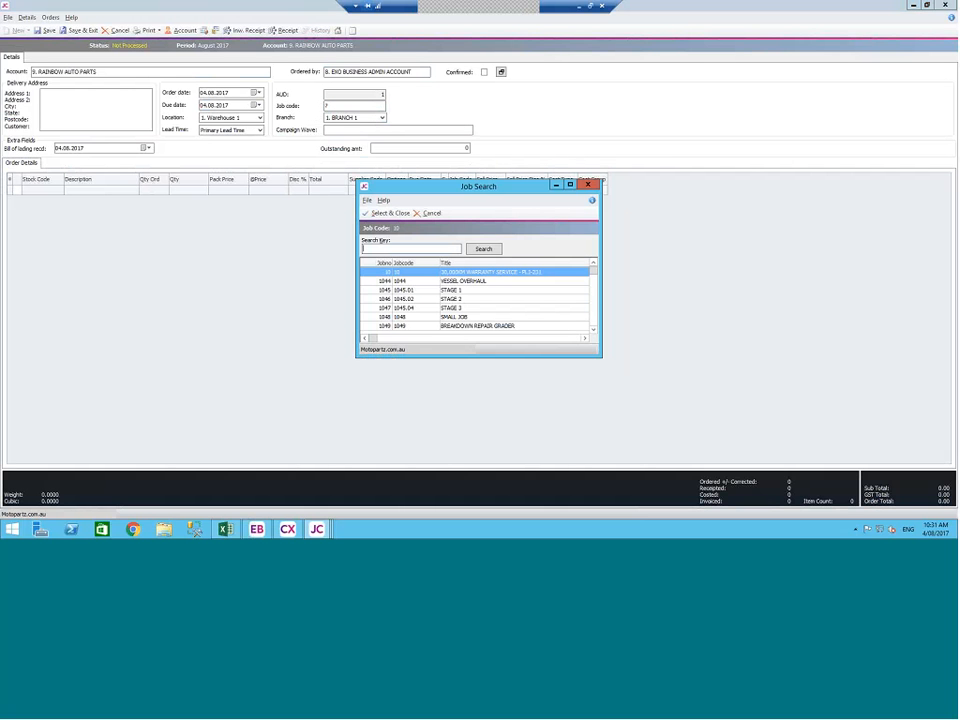
pyautogui.click(382, 264)
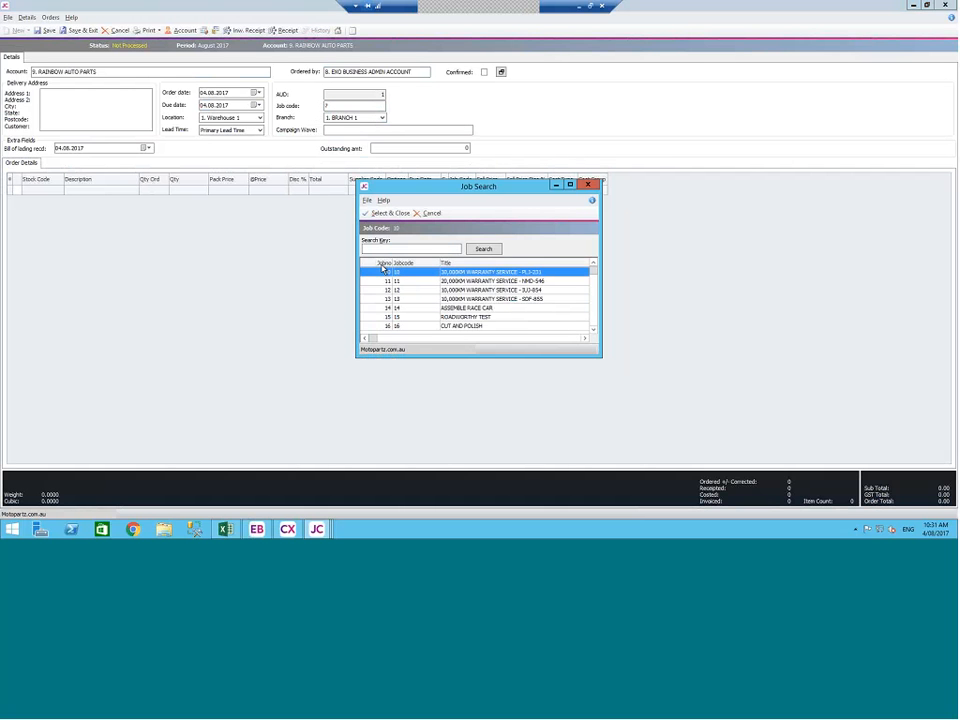
pyautogui.click(382, 264)
pyautogui.scroll(10, 378, 289)
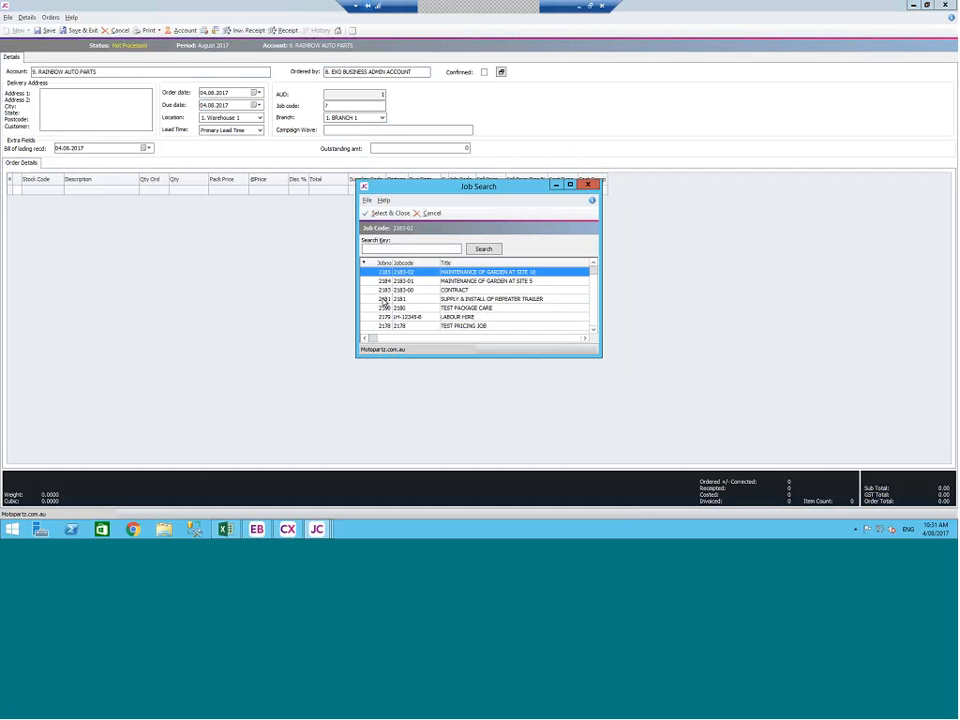
pyautogui.click(383, 281)
pyautogui.doubleClick(383, 283)
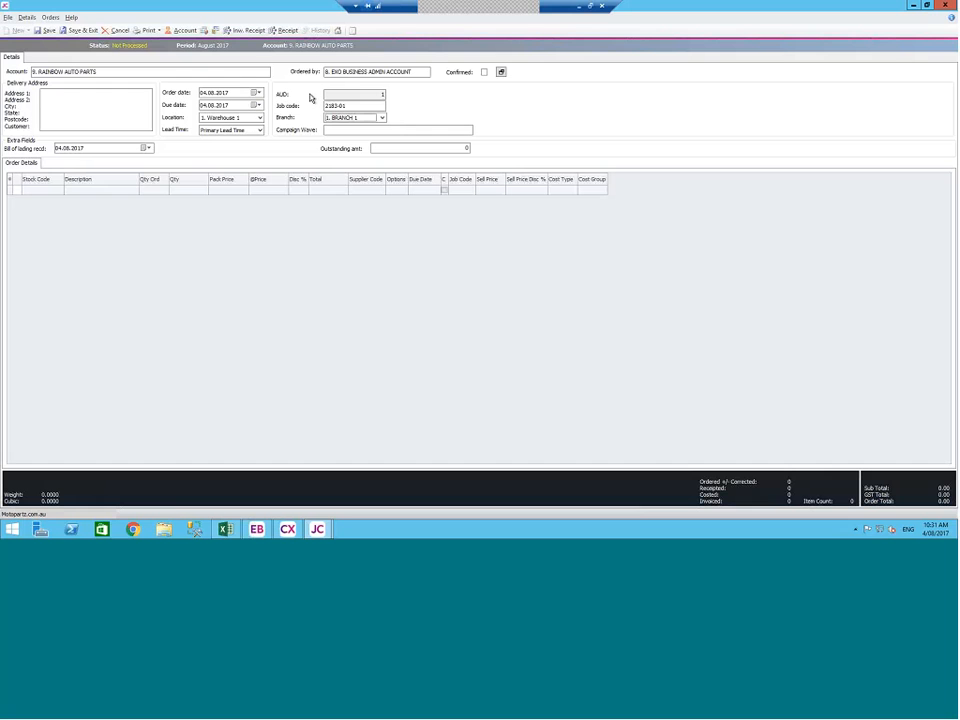
# - Add stock items AIRFIL01, AIRPRE01, ALARM05 and ALLOY16 as lines on the Rainbow Auto Parts order
pyautogui.click(177, 261)
pyautogui.press('Return')
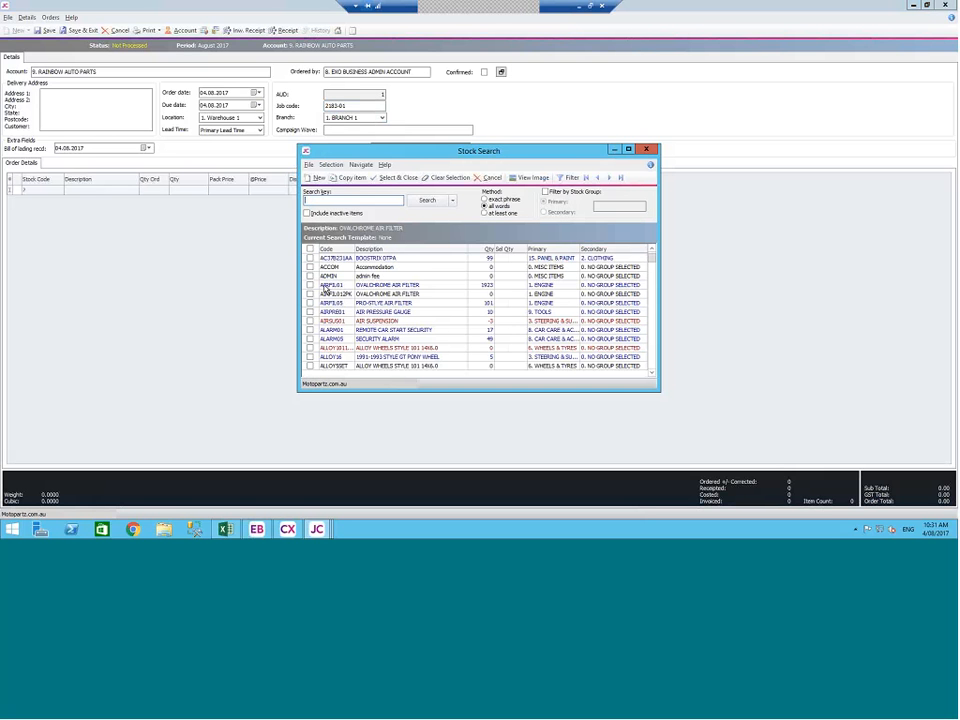
pyautogui.click(310, 285)
pyautogui.click(310, 311)
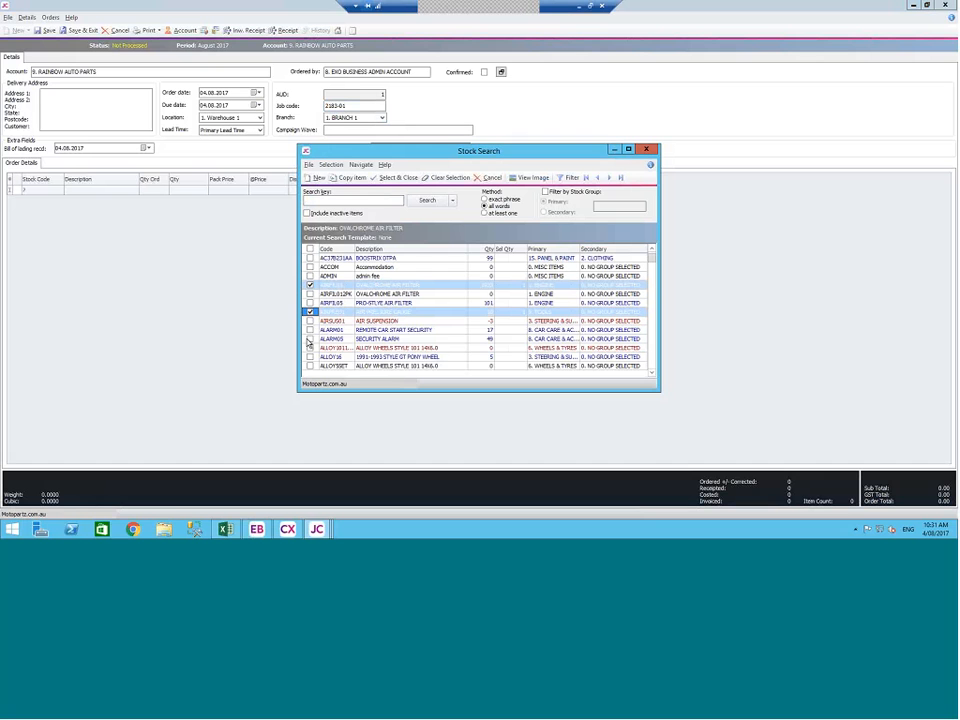
pyautogui.click(309, 339)
pyautogui.click(310, 356)
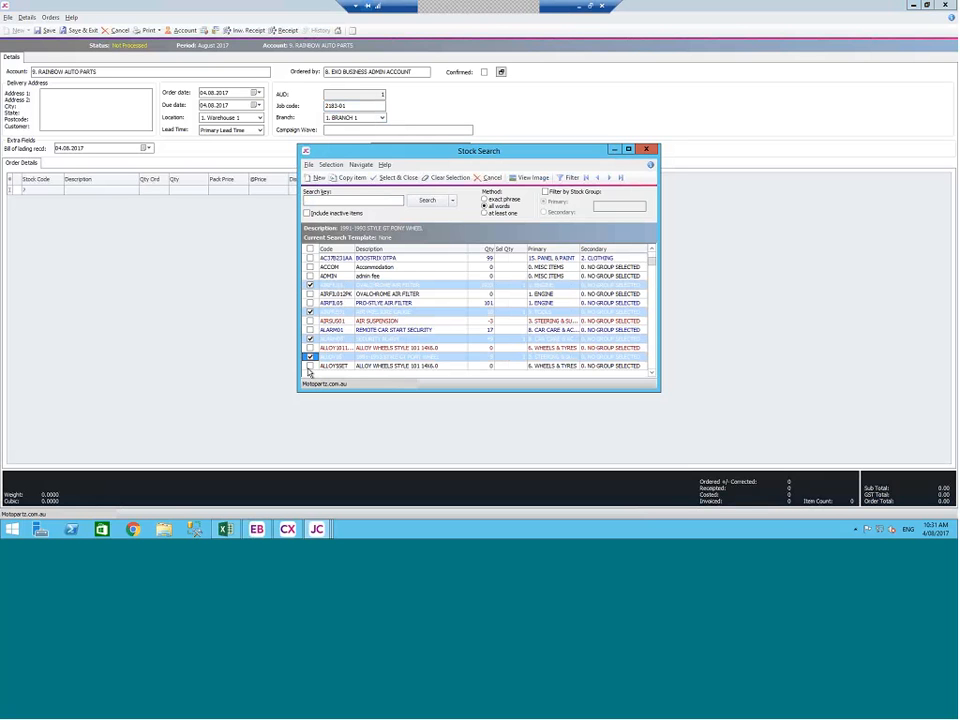
pyautogui.click(396, 178)
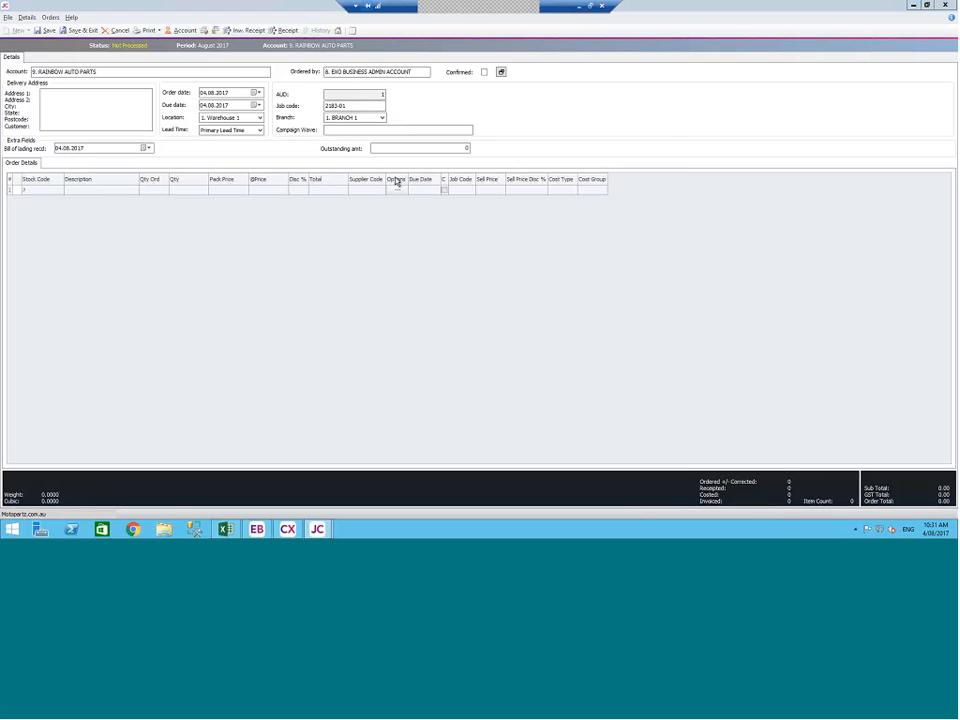
pyautogui.press('Return')
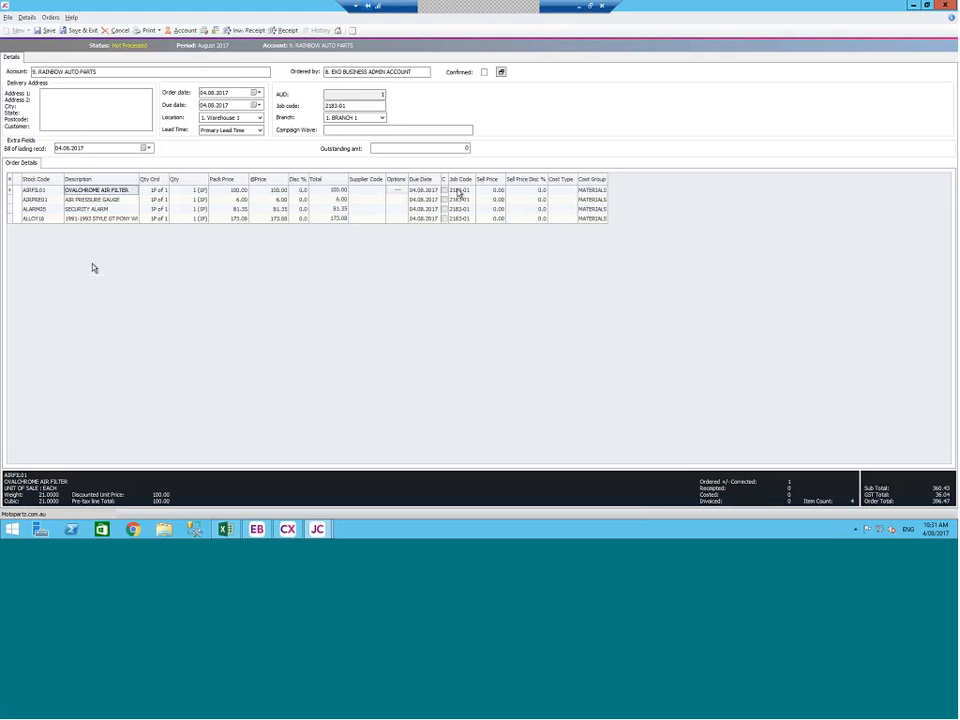
# - Change the job code on the air pressure gauge line to 2183-02
pyautogui.click(459, 190)
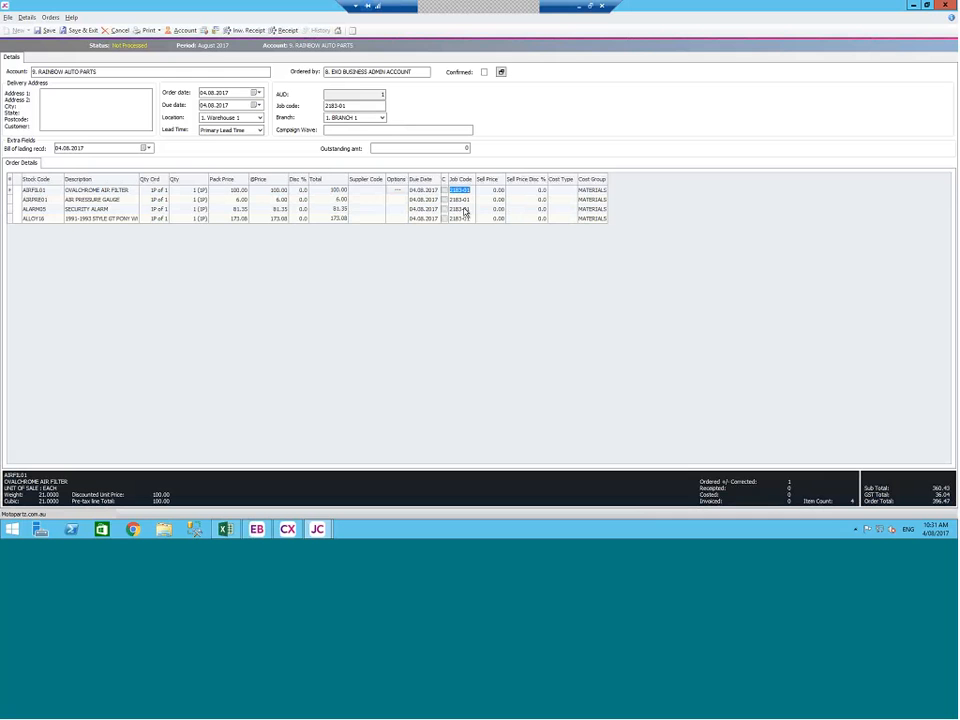
pyautogui.press('Down')
pyautogui.write('2183')
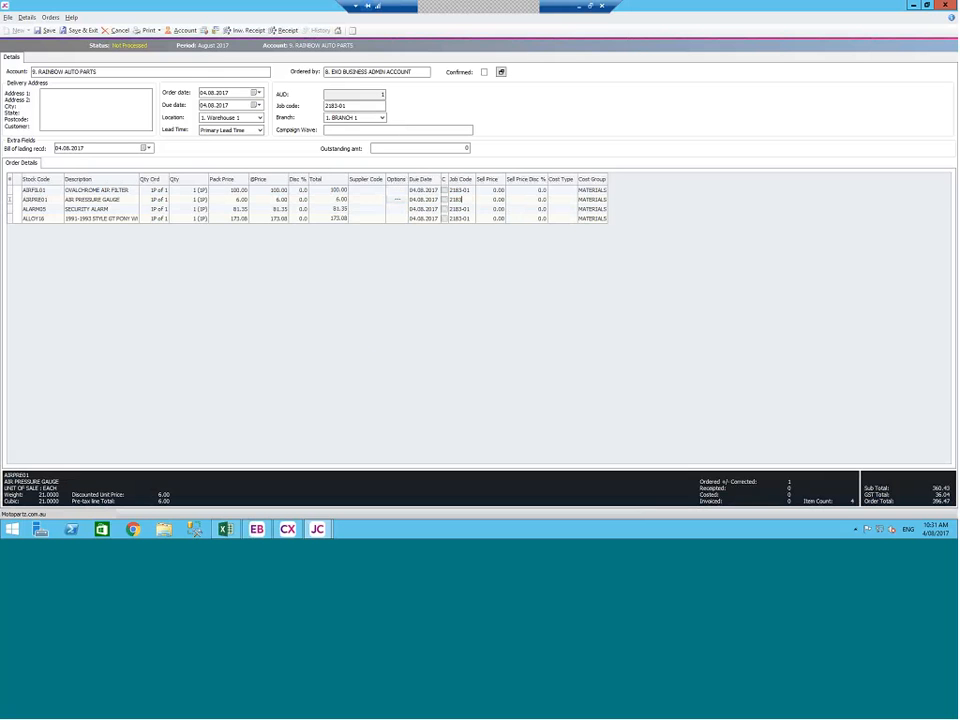
pyautogui.press('Tab')
pyautogui.press('Escape')
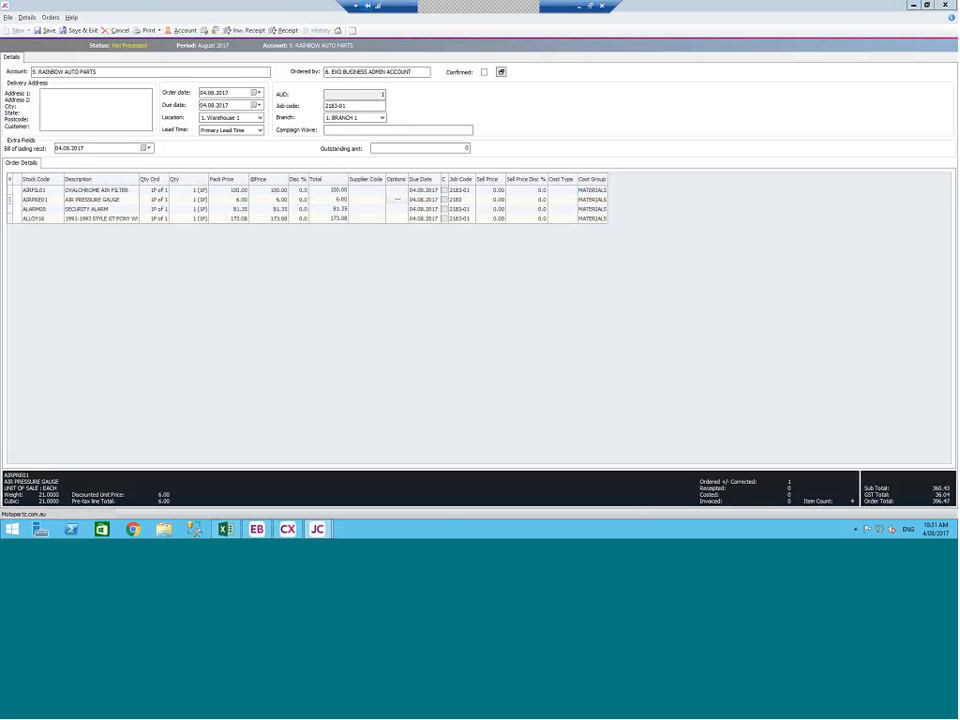
# - Assign the security alarm line to job 1123 and the pony wheel line to job 2145
pyautogui.write('123')
pyautogui.press('Tab')
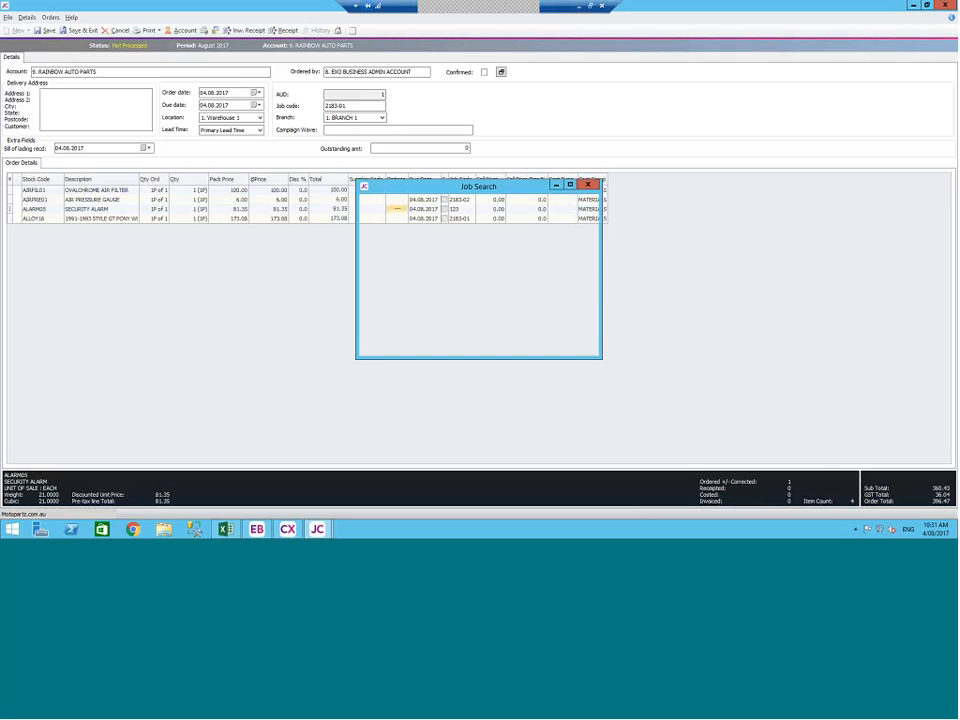
pyautogui.press('Return')
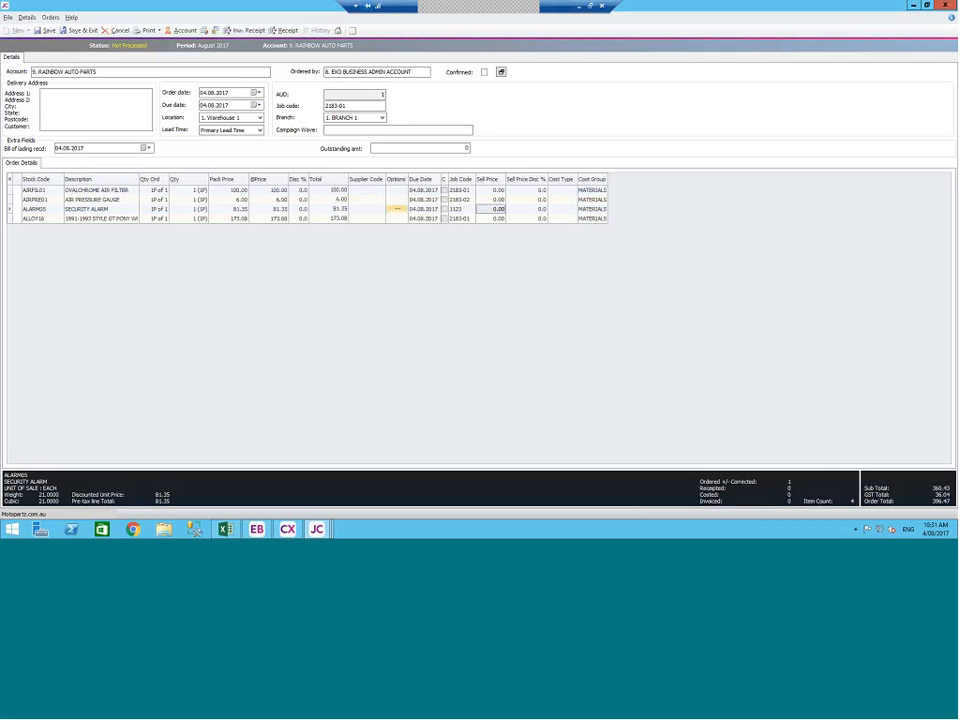
pyautogui.click(461, 218)
pyautogui.write('149')
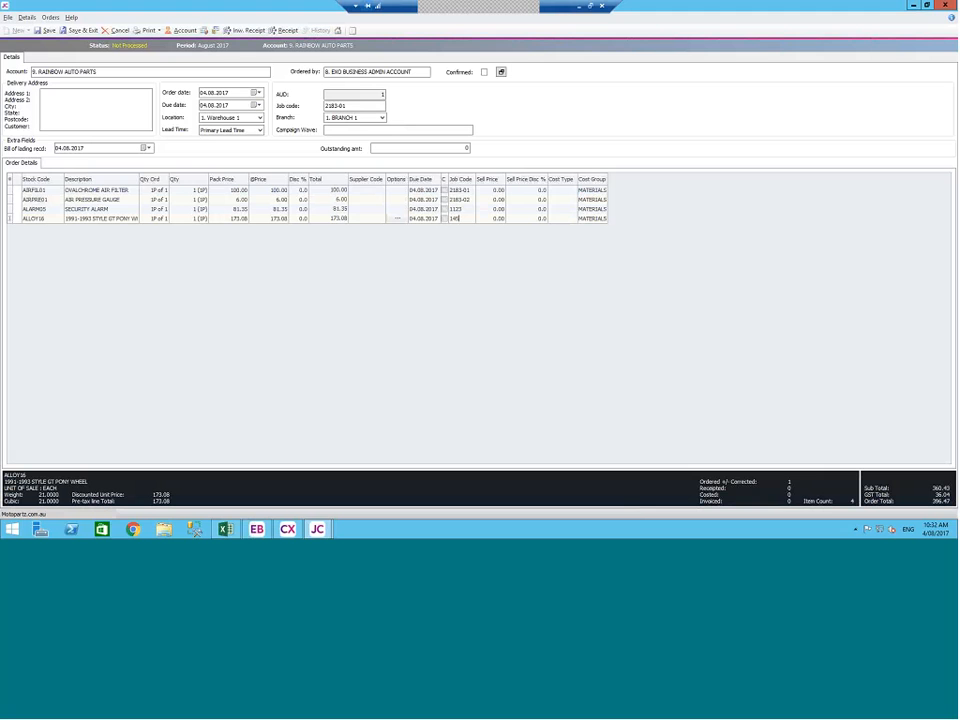
pyautogui.press('Tab')
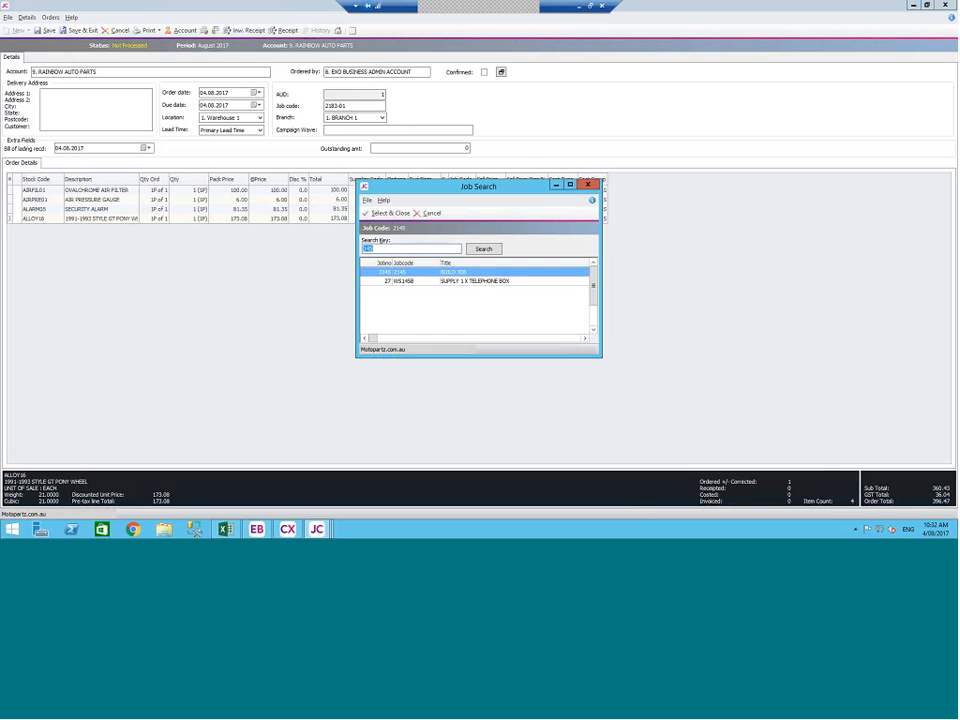
pyautogui.press('Return')
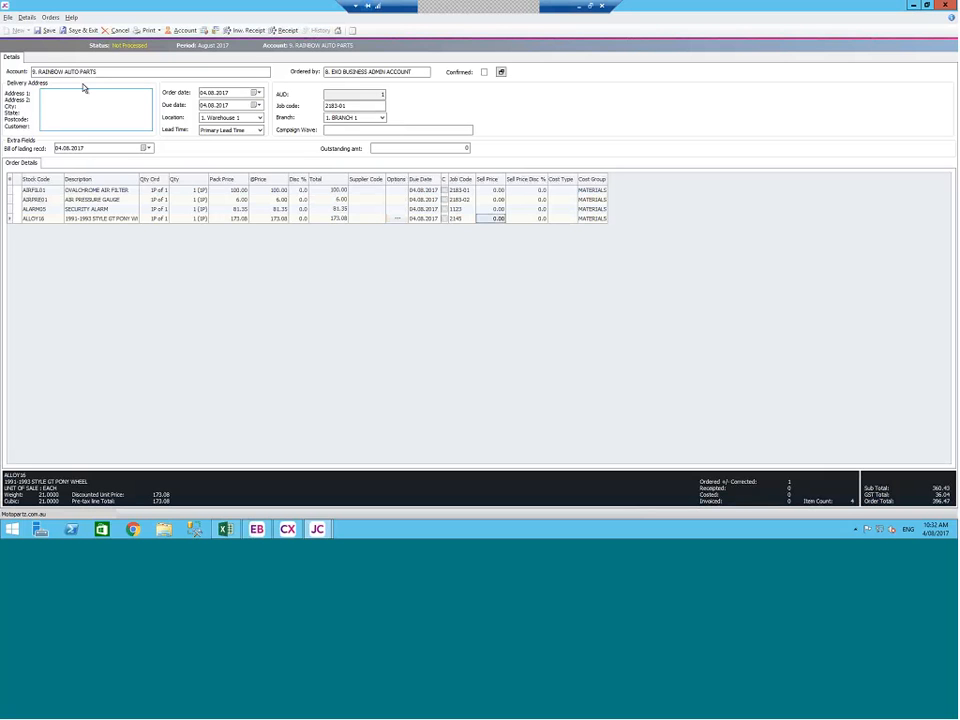
# - Save the multi-job Rainbow Auto Parts purchase order without printing it
pyautogui.click(82, 31)
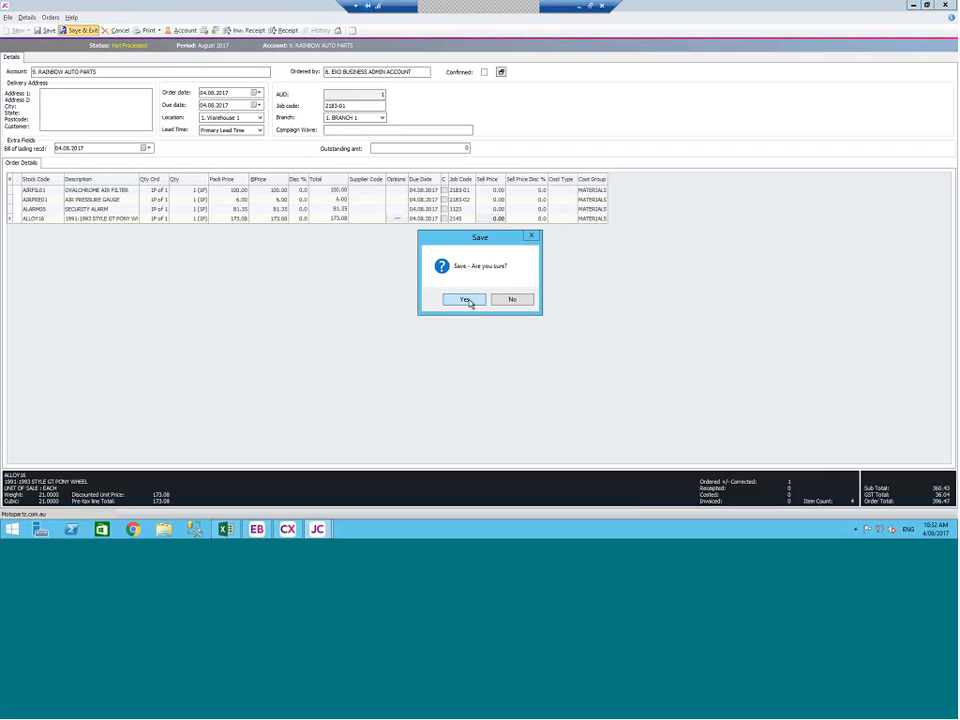
pyautogui.click(465, 300)
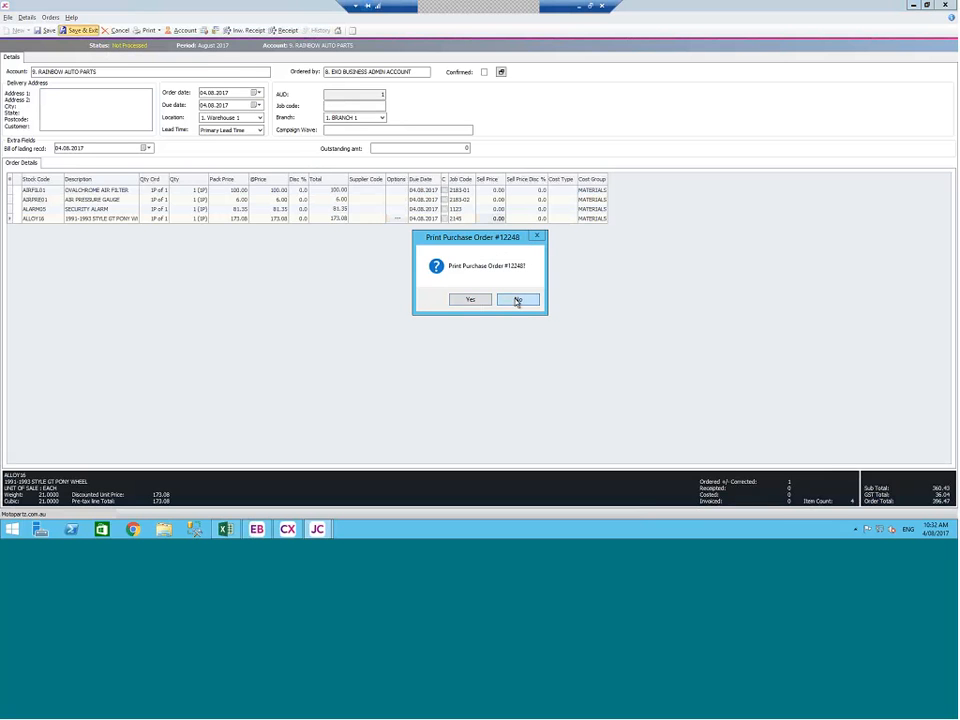
pyautogui.click(516, 301)
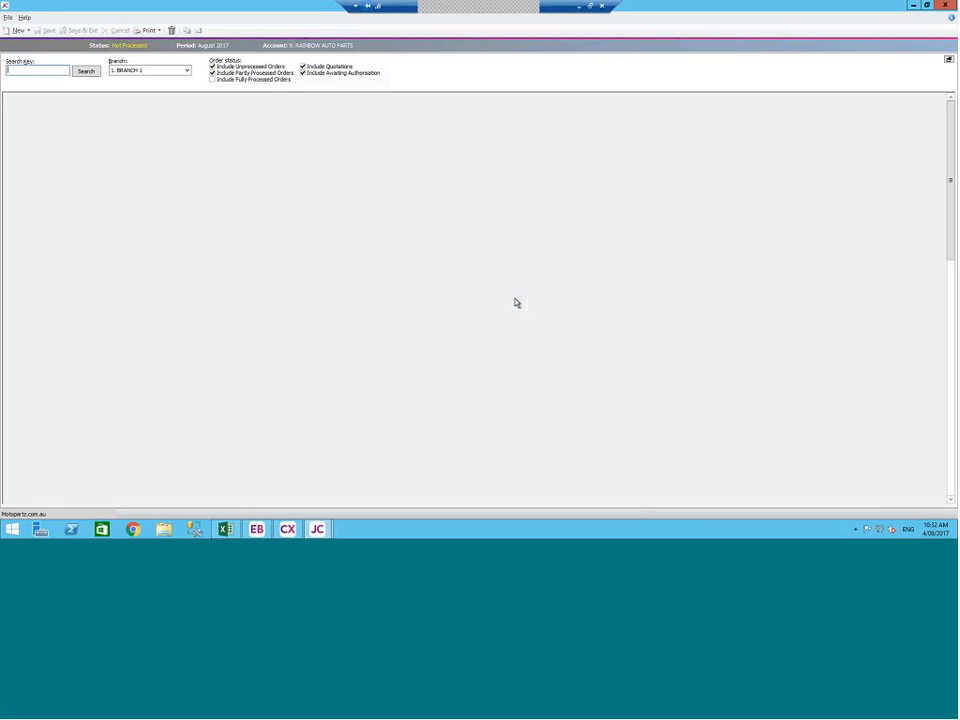
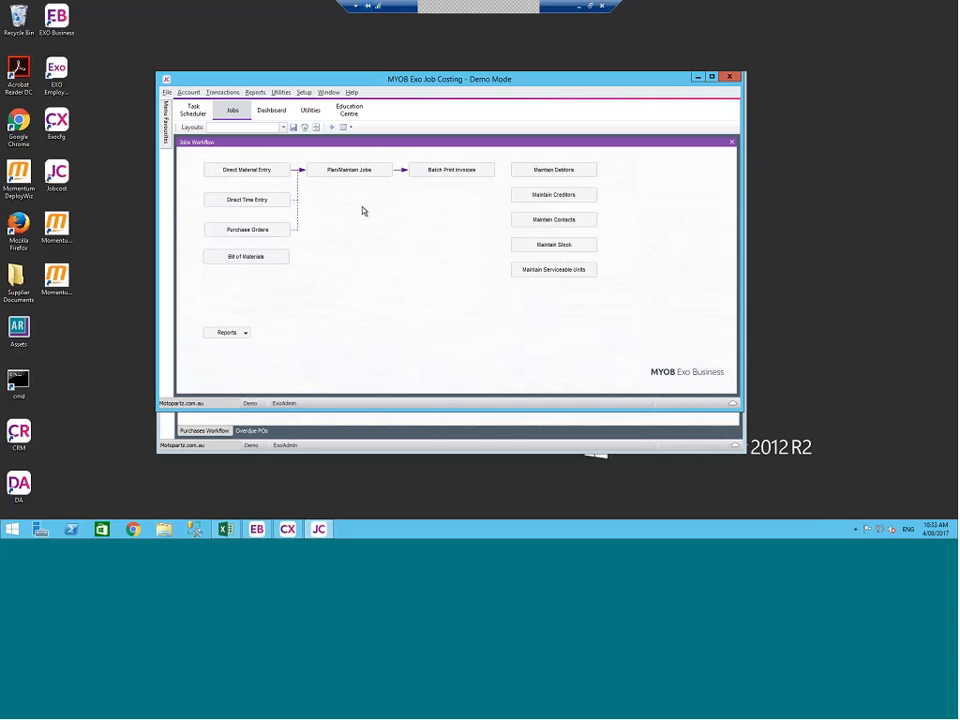
# - Switch to the other remote session to check the presentation's agenda slide, and return to the demo server session
pyautogui.click(577, 6)
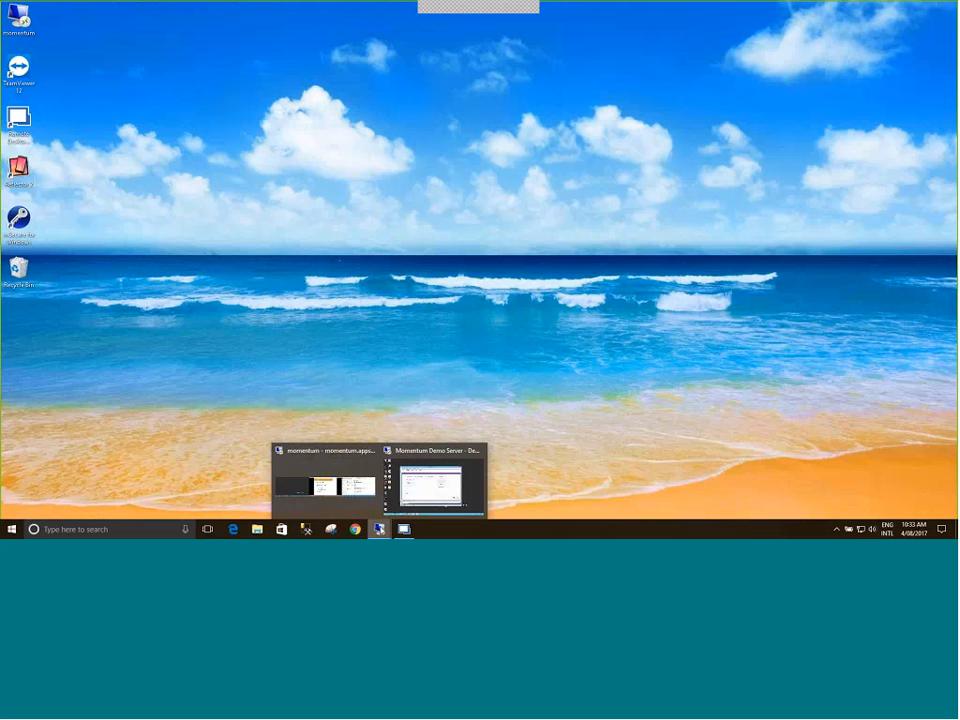
pyautogui.click(327, 482)
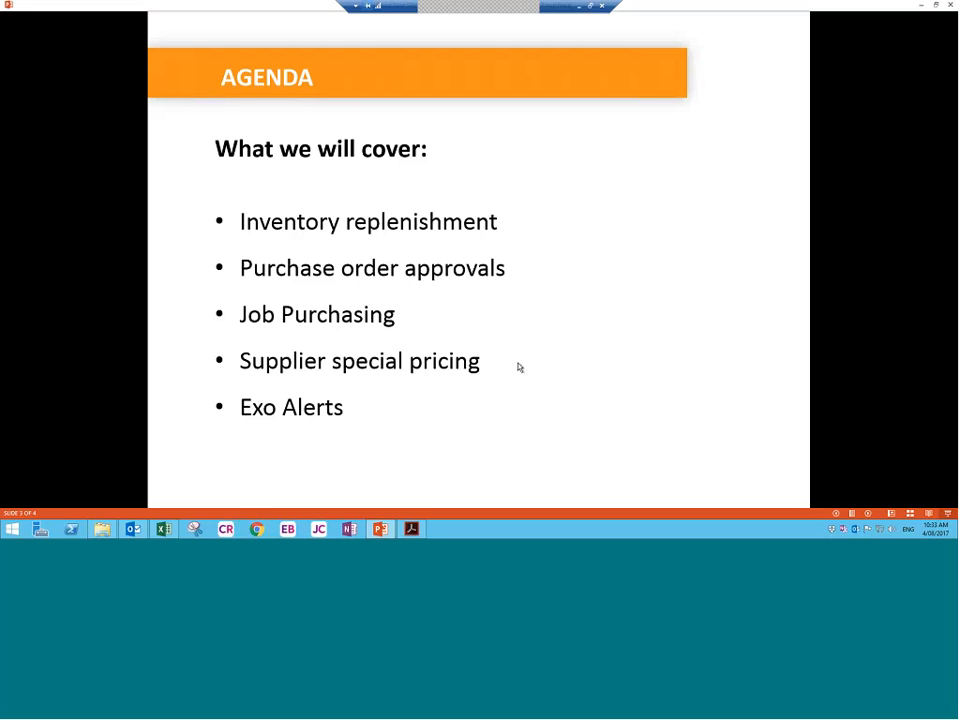
pyautogui.click(581, 9)
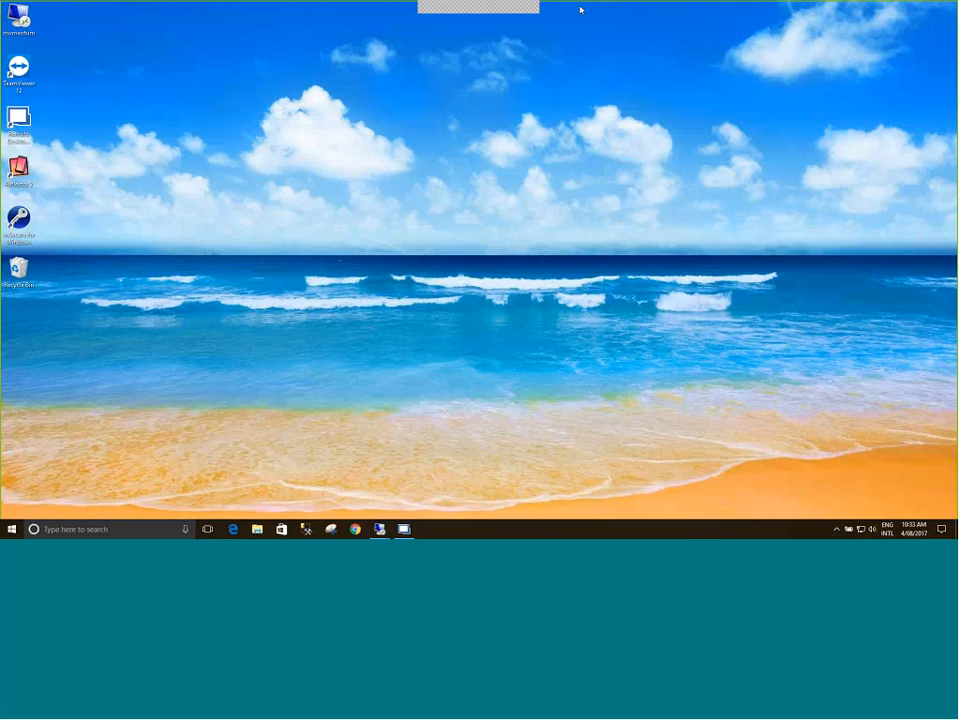
pyautogui.moveTo(378, 524)
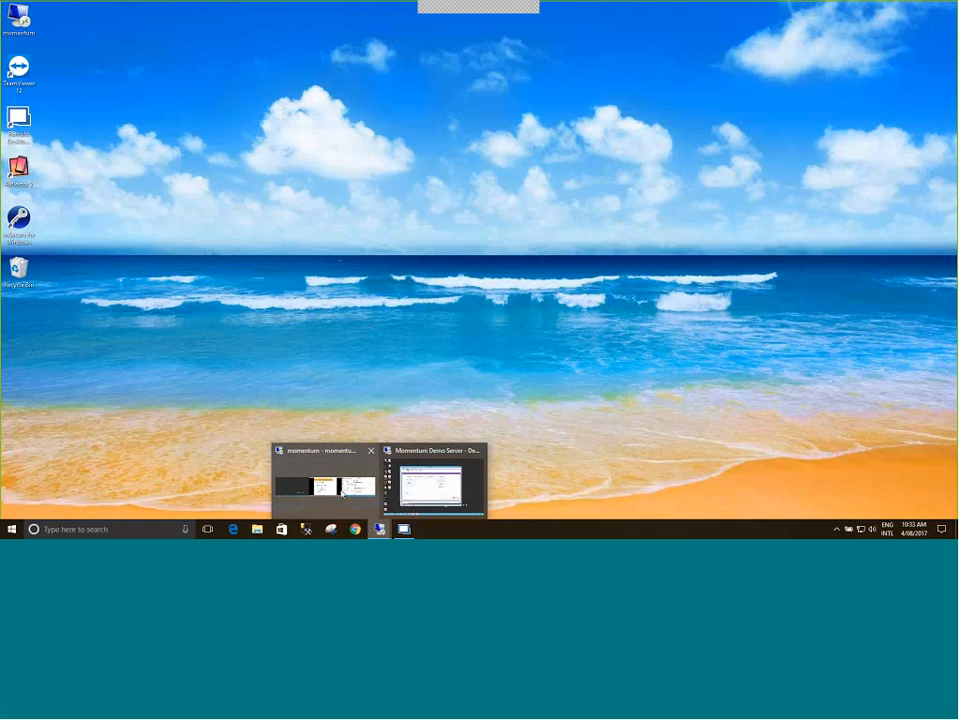
pyautogui.click(450, 490)
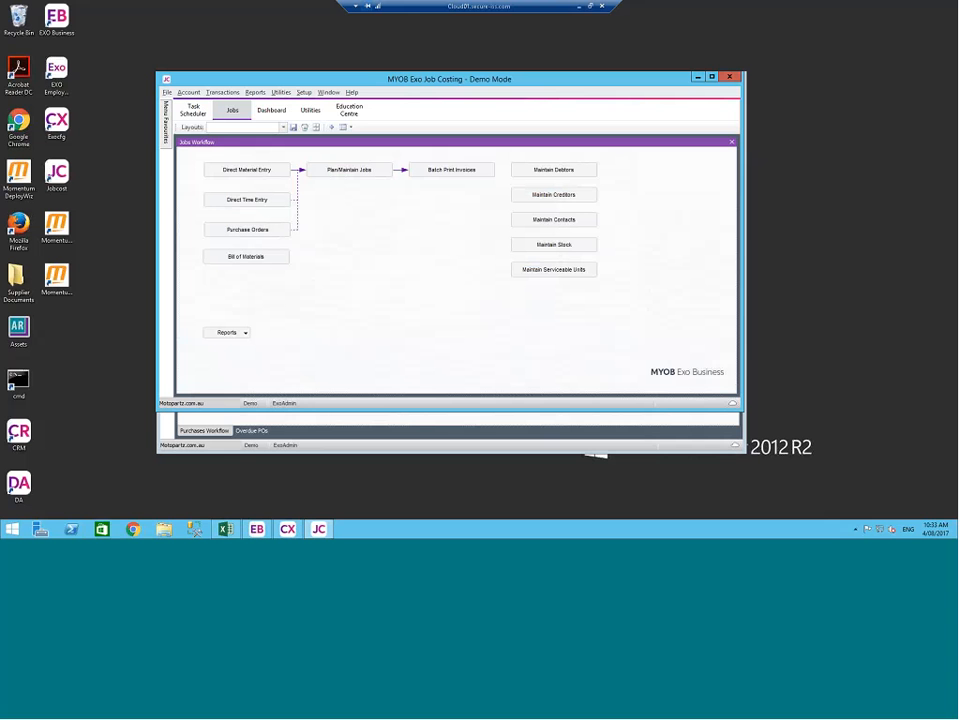
# - Switch to MYOB Exo Business and open the stock record for ALARM01, remote car start security
pyautogui.click(698, 77)
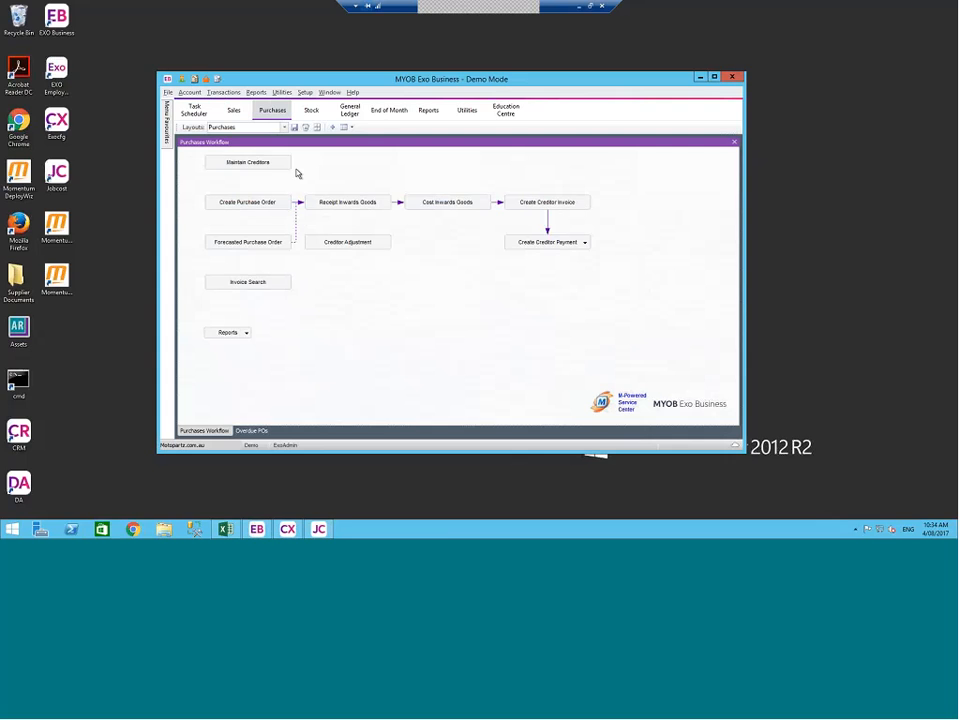
pyautogui.click(315, 109)
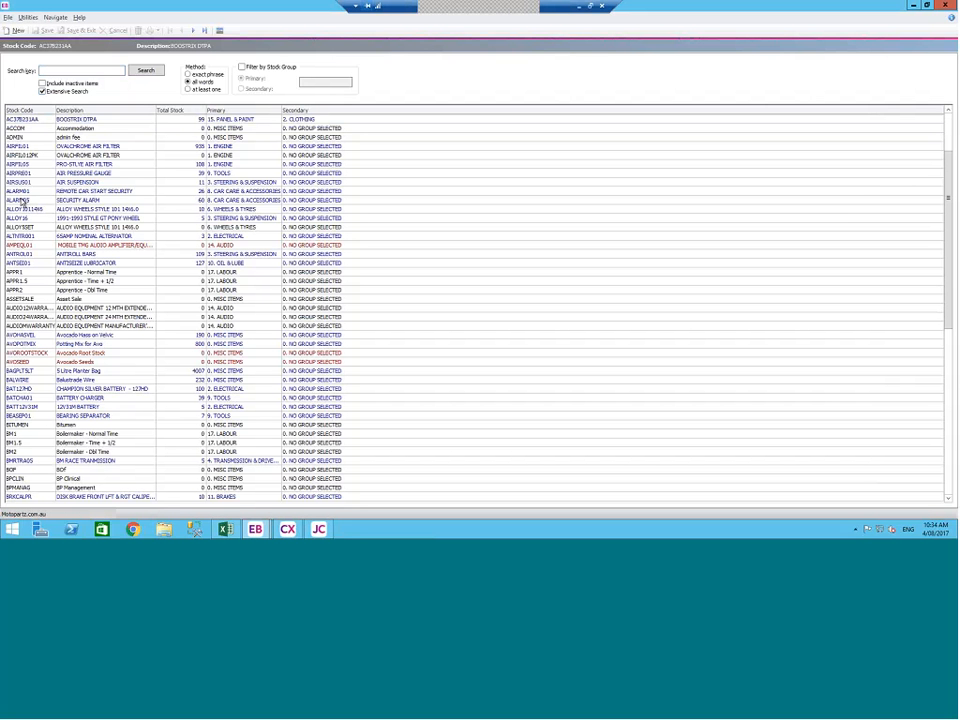
pyautogui.click(22, 200)
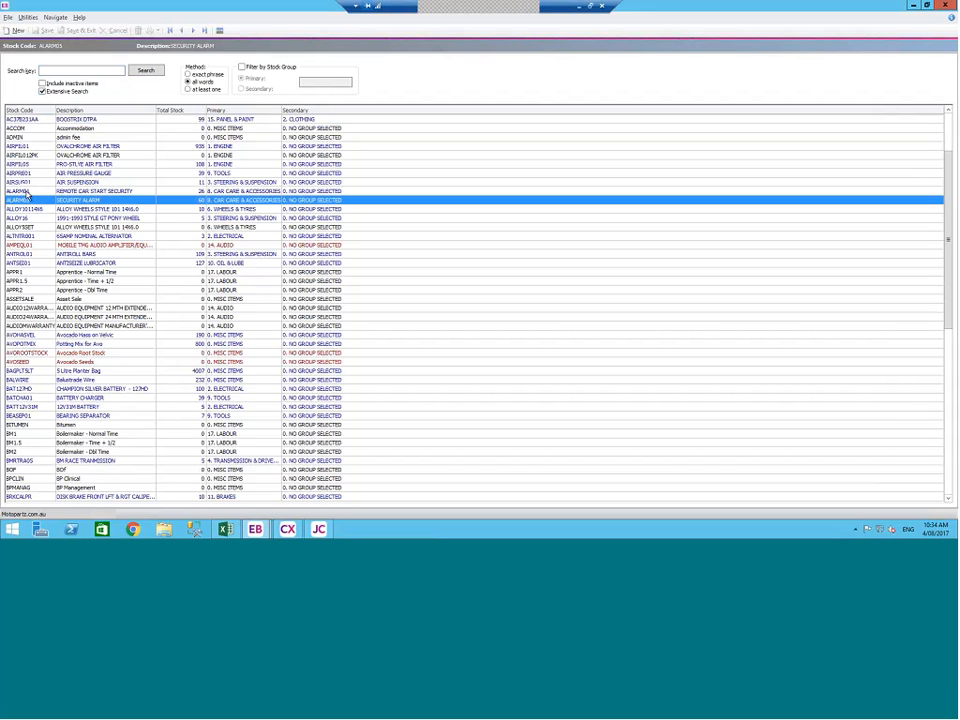
pyautogui.click(27, 191)
pyautogui.doubleClick(130, 194)
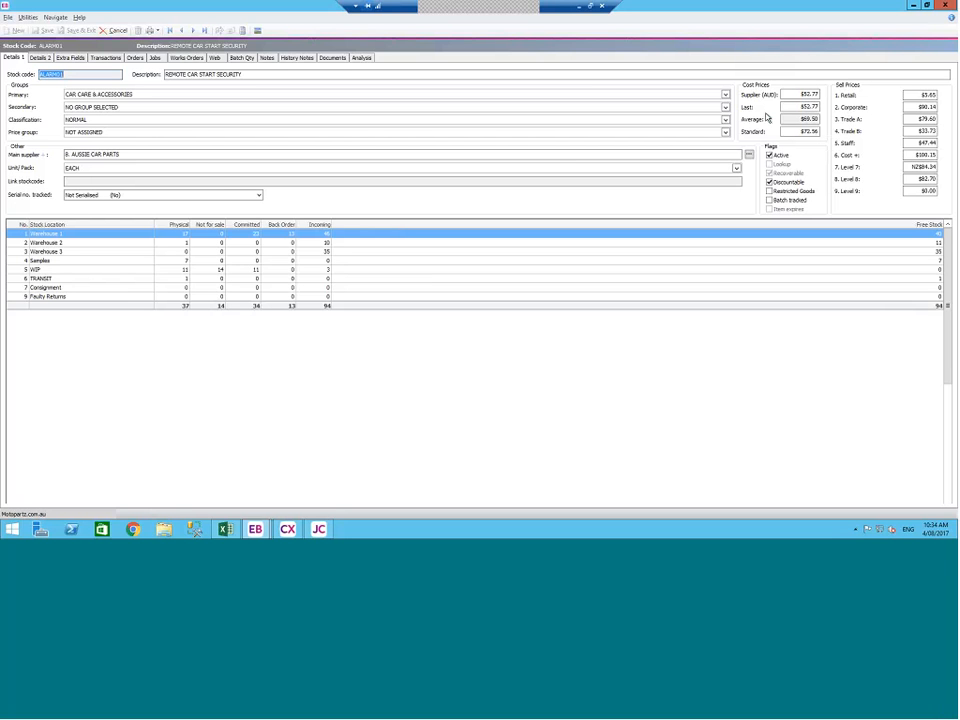
# - Open the item's main supplier, Aussie Car Parts, and start a new price rule on its account for stock code ALARM01
pyautogui.doubleClick(88, 154)
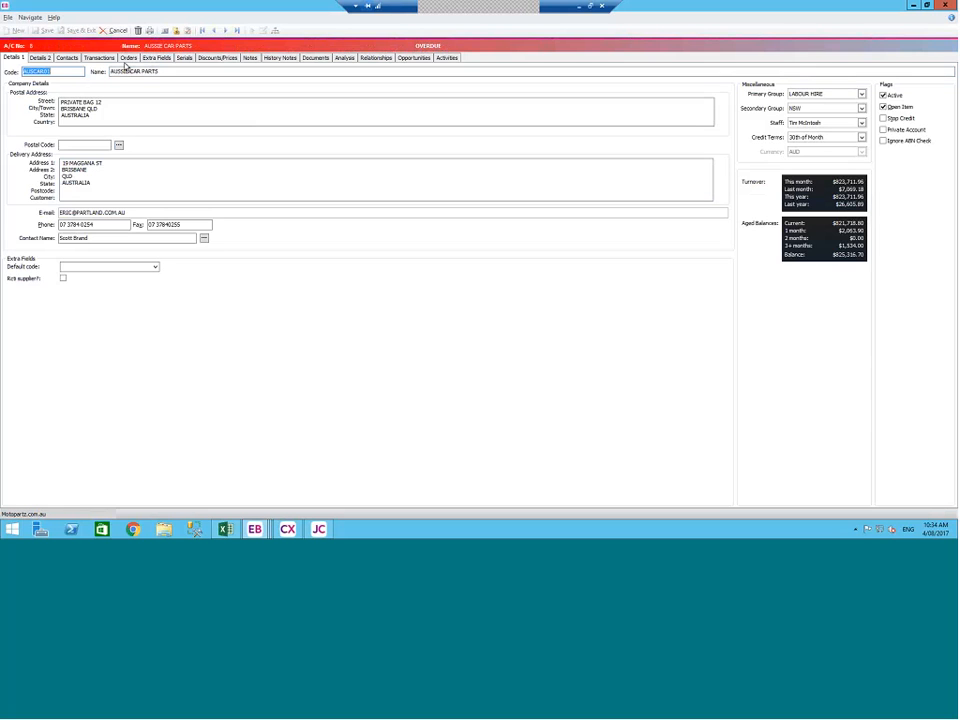
pyautogui.click(227, 59)
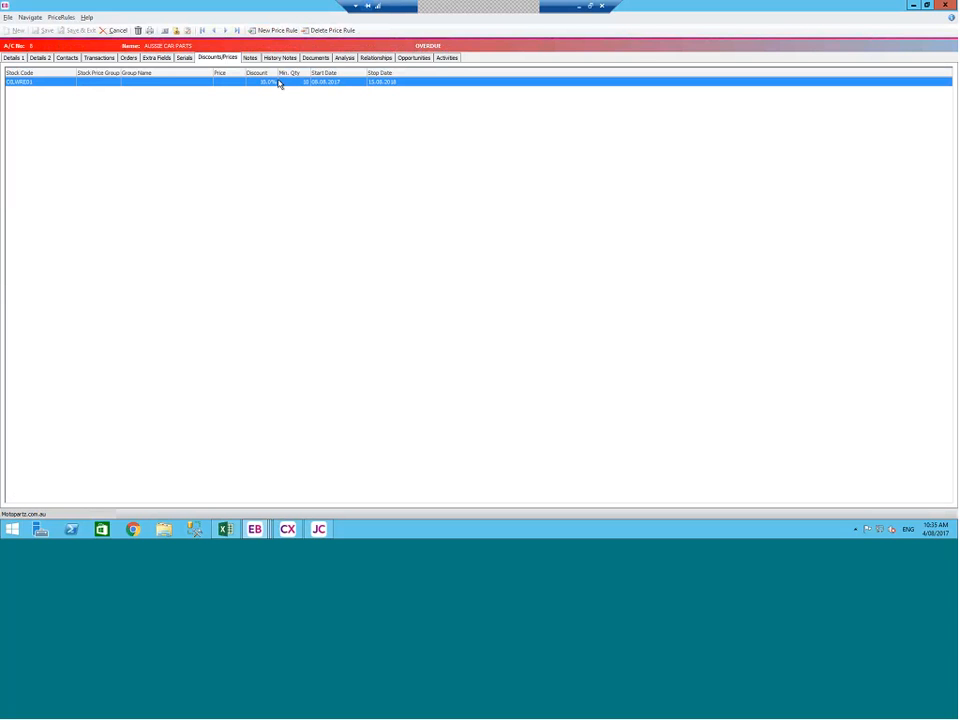
pyautogui.click(270, 31)
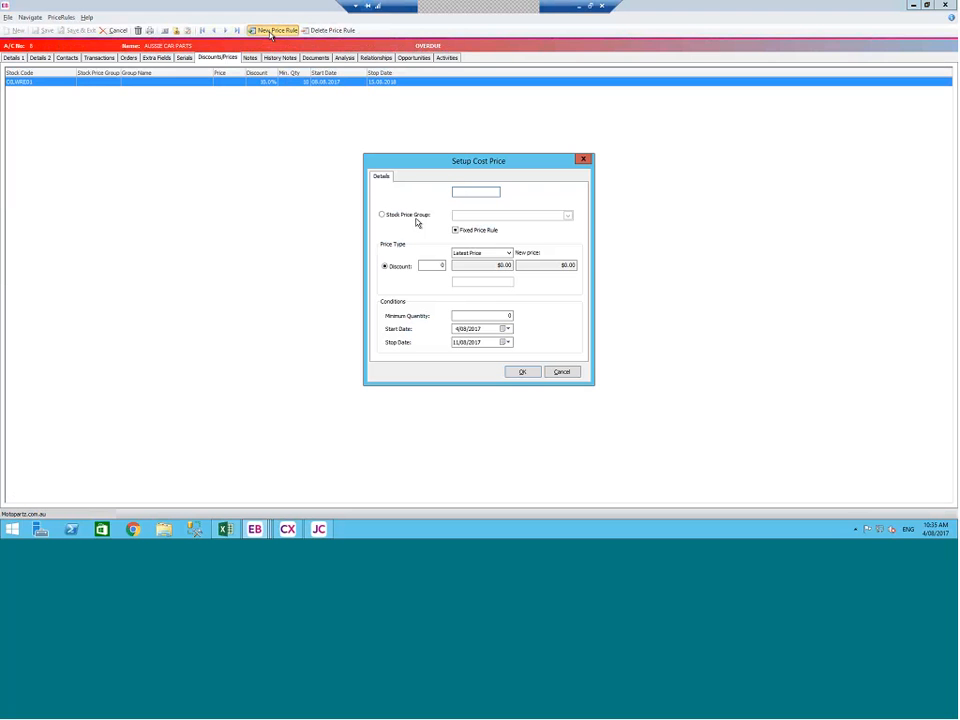
pyautogui.write('SE')
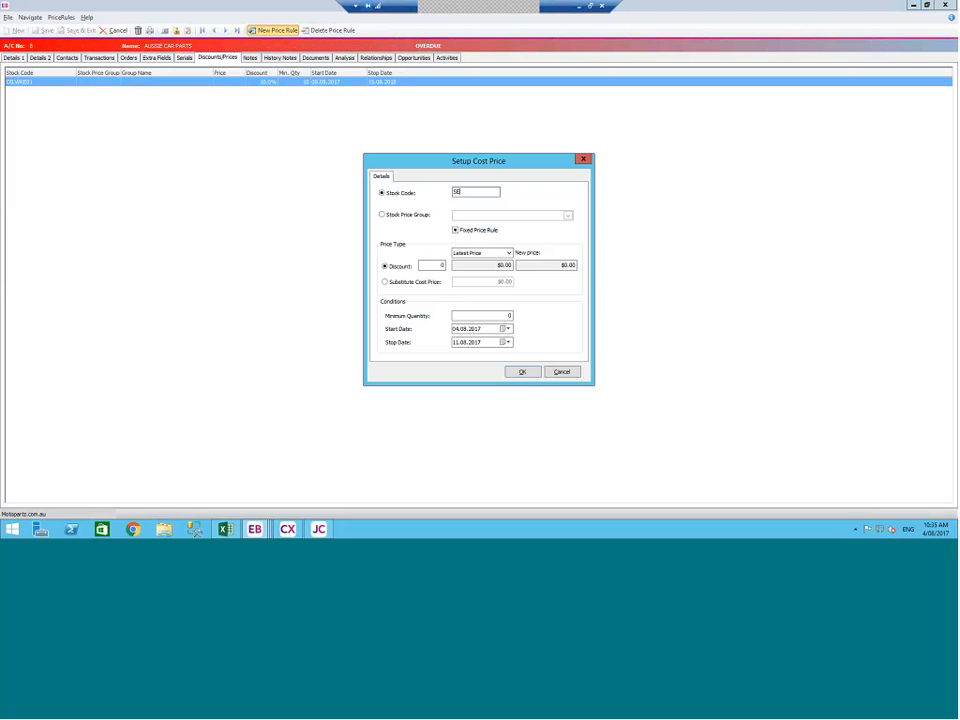
pyautogui.press('Return')
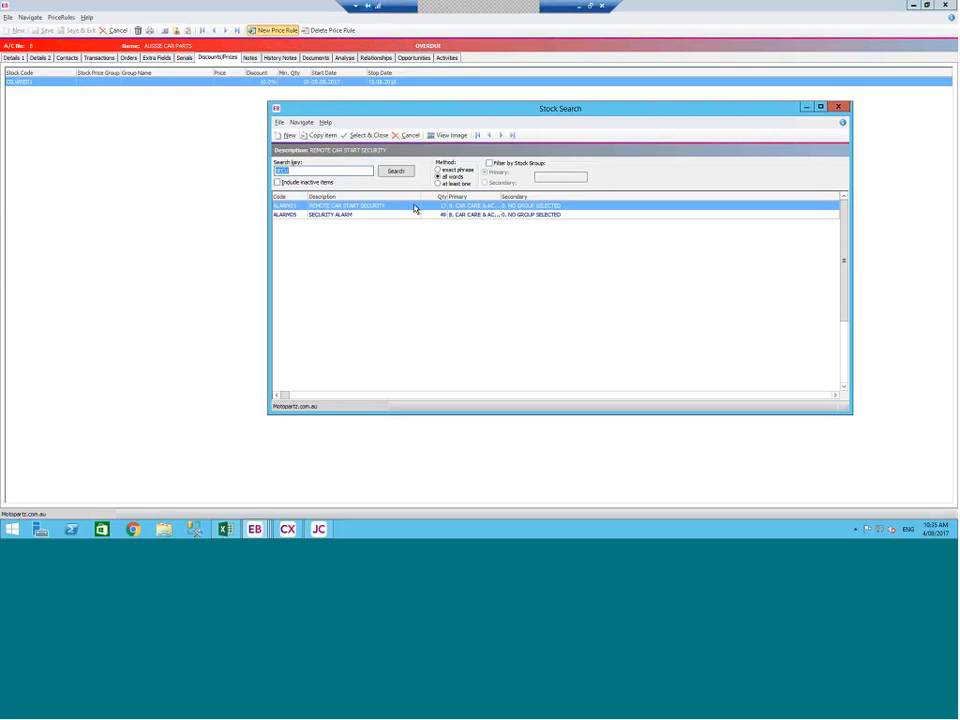
pyautogui.doubleClick(358, 209)
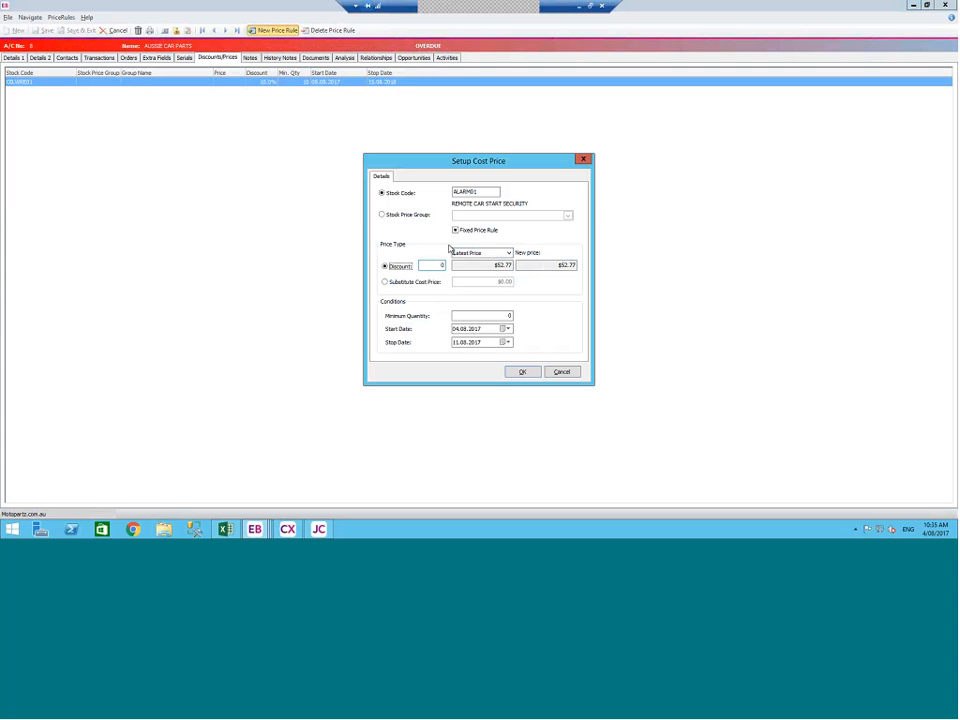
# - Give the ALARM01 price rule a 20% discount based on Supplier Price (AUD)
pyautogui.click(508, 253)
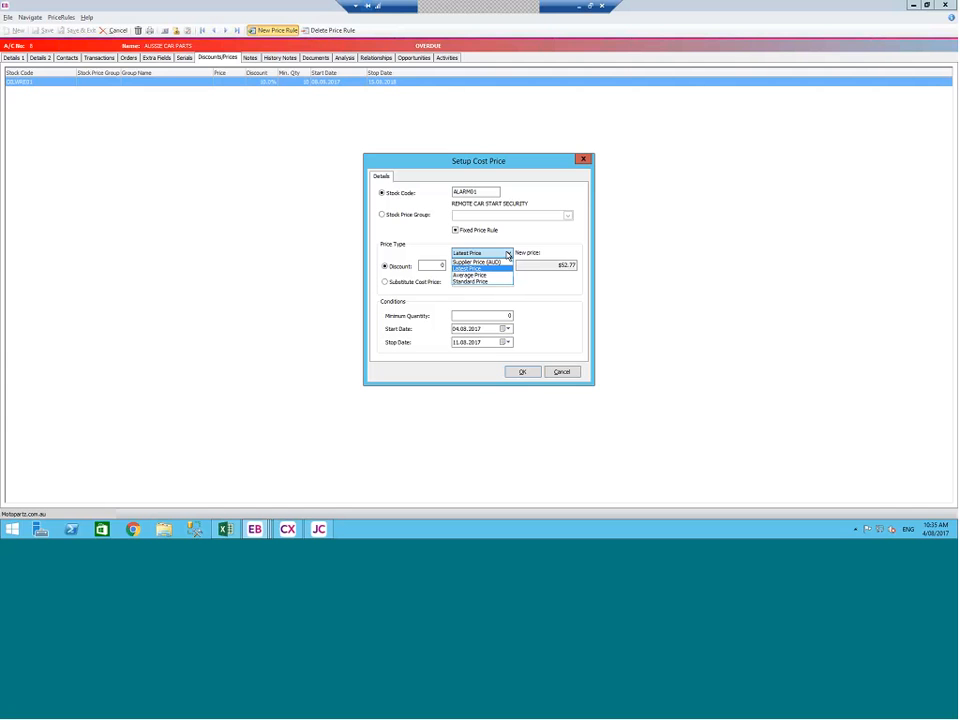
pyautogui.click(433, 264)
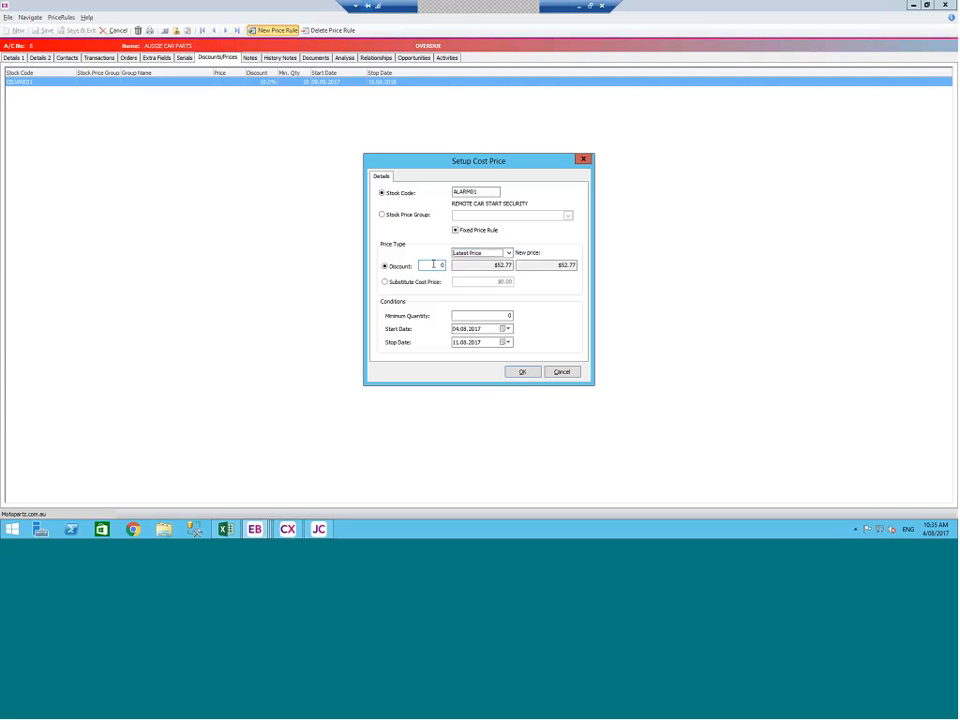
pyautogui.click(431, 265)
pyautogui.write('20')
pyautogui.press('Tab')
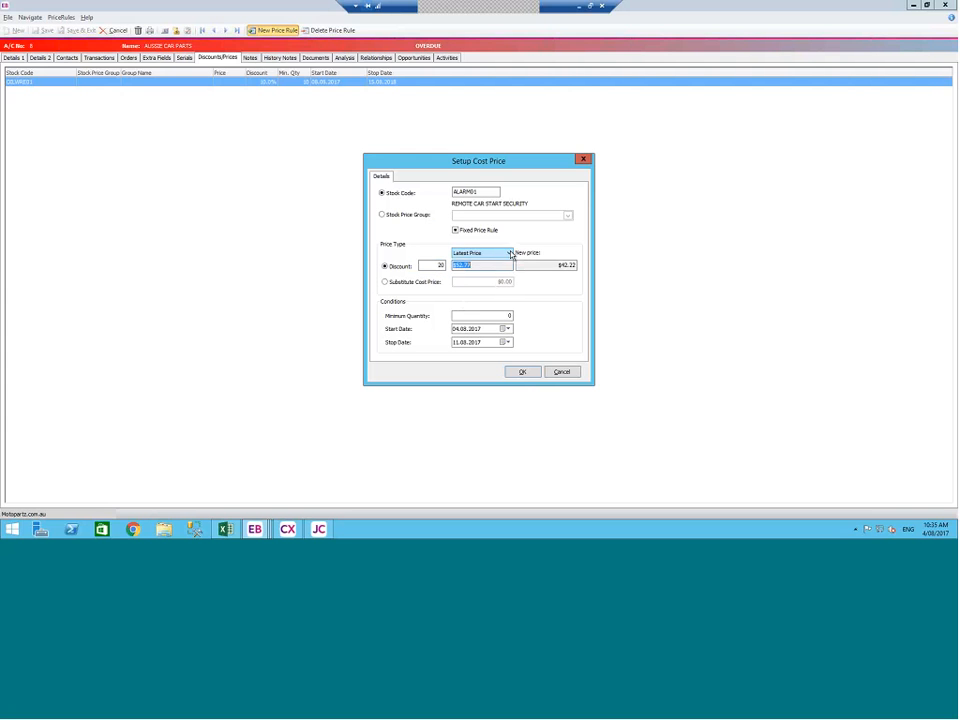
pyautogui.click(509, 253)
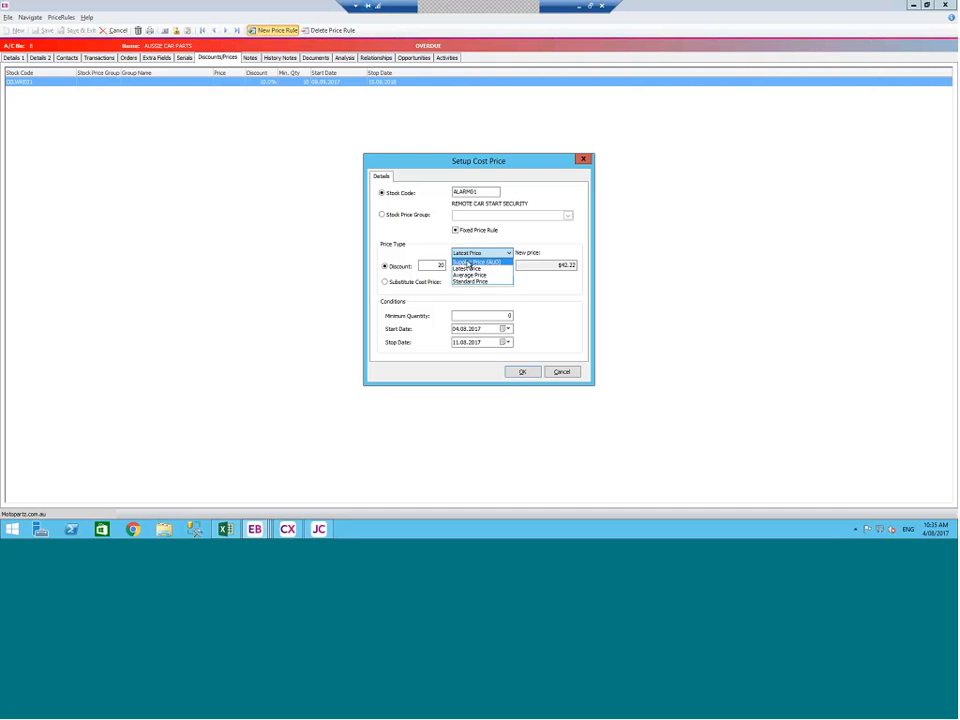
pyautogui.click(463, 262)
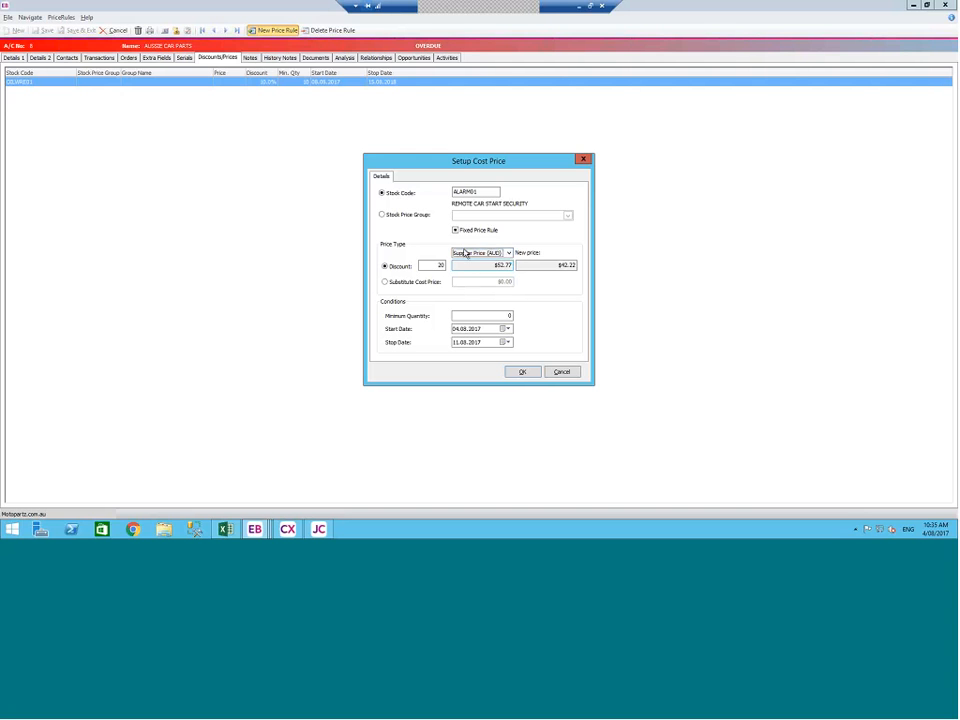
pyautogui.click(532, 266)
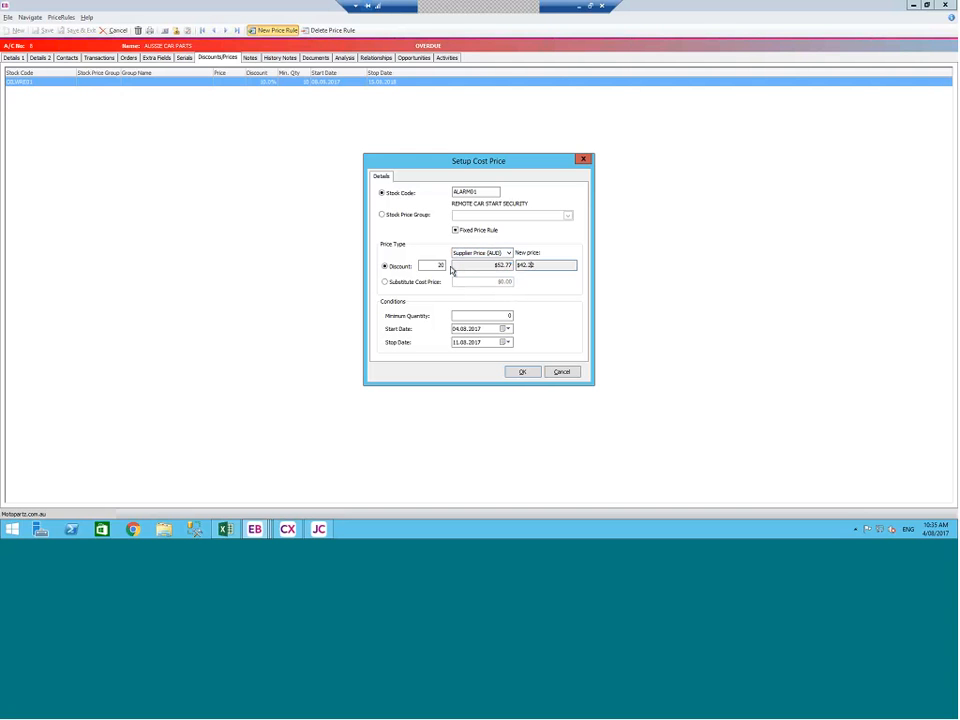
pyautogui.click(587, 291)
# - Set the rule's minimum quantity to 10, save it and select ALARM01 in the supplier's price rule list
pyautogui.press('Tab')
pyautogui.click(404, 267)
pyautogui.write('10')
pyautogui.press('Tab')
pyautogui.click(524, 372)
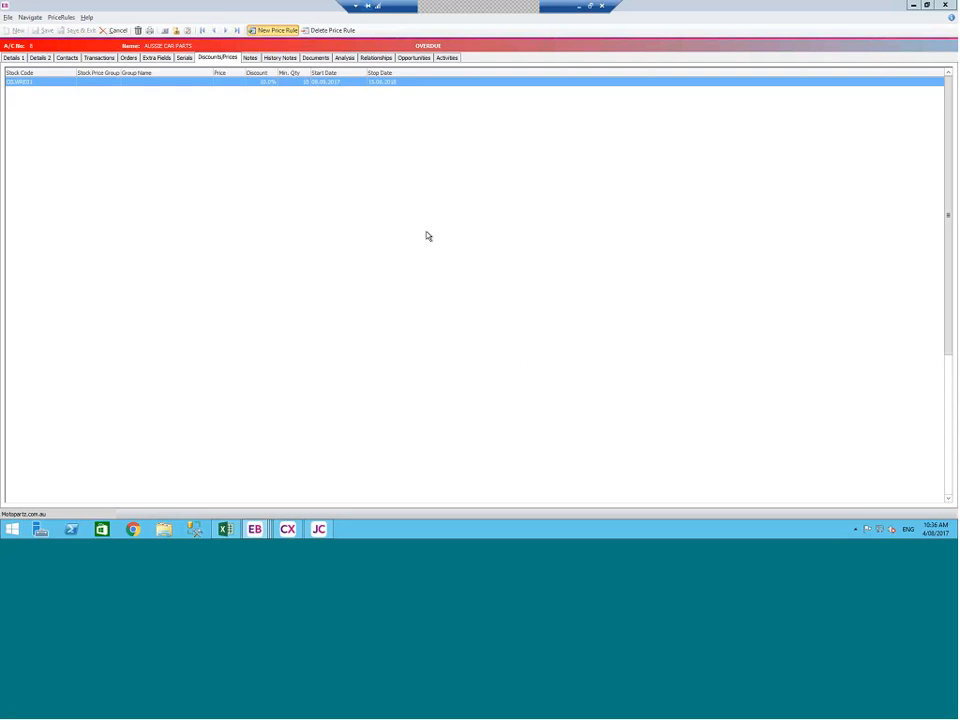
pyautogui.click(268, 93)
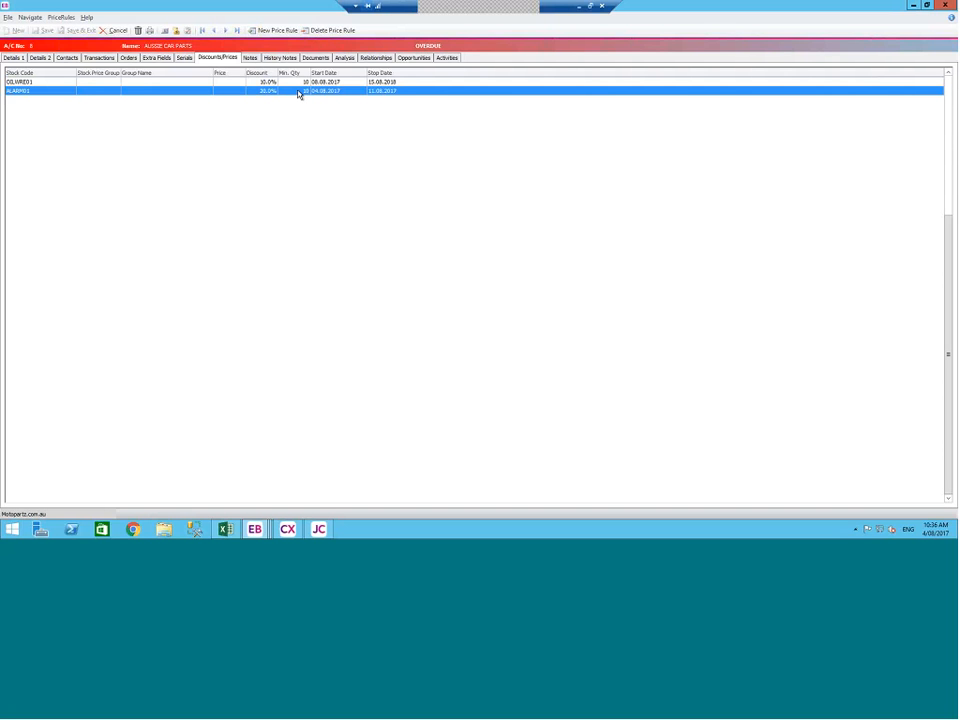
# - Start another Aussie Car Parts price rule for stock code ALARM05, security alarm
pyautogui.click(274, 30)
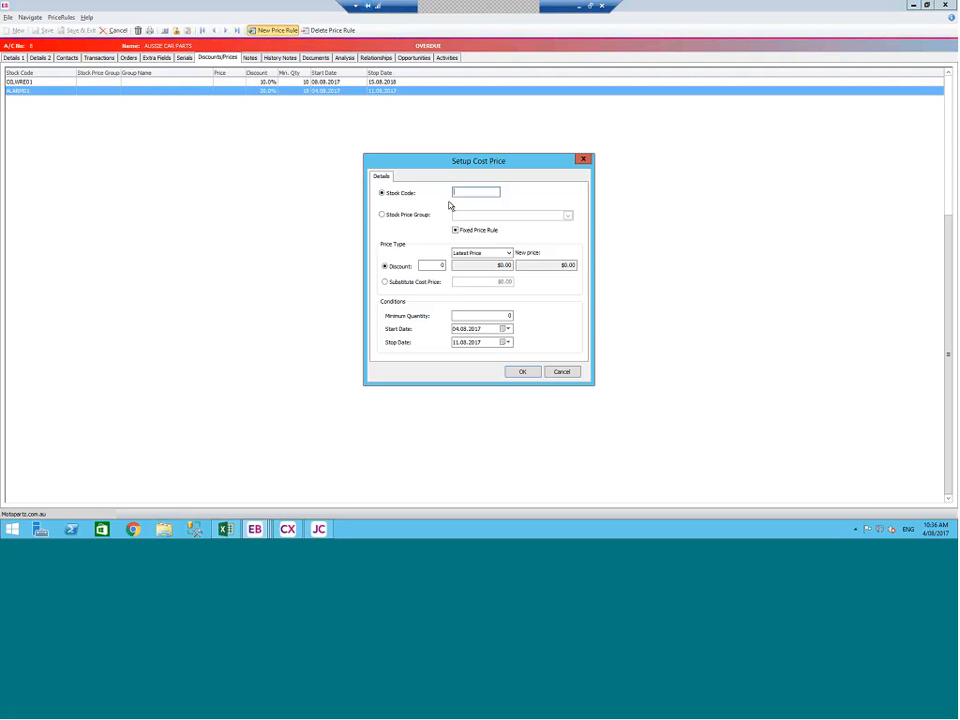
pyautogui.write('SECUR')
pyautogui.press('Return')
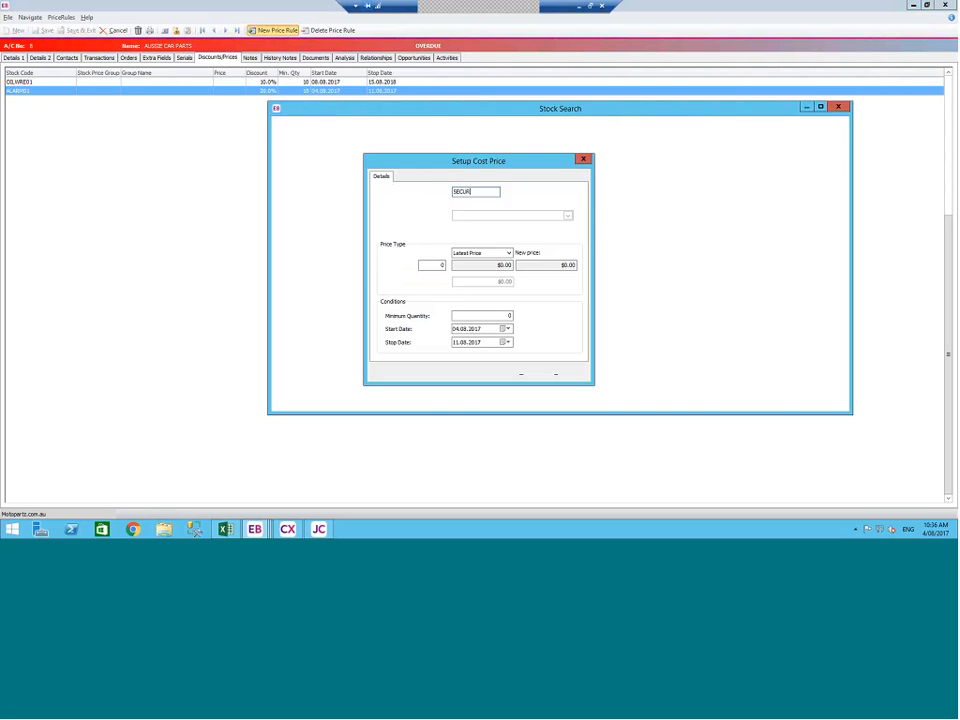
pyautogui.doubleClick(333, 216)
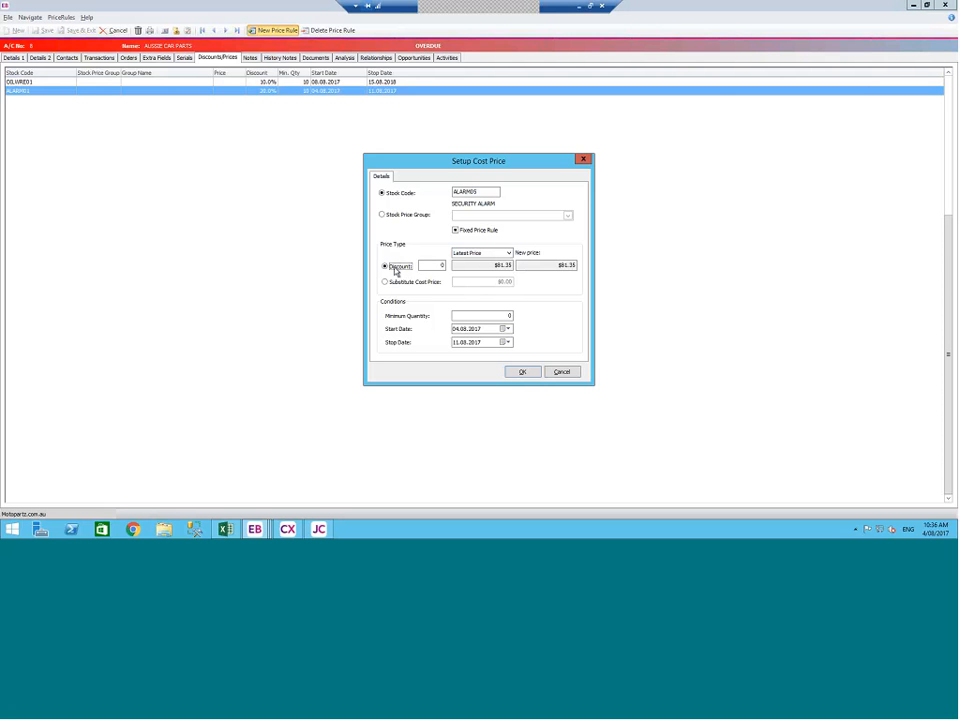
# - Set a substitute cost price of $75.00 for ALARM05, save the rule and select it in the list
pyautogui.click(386, 282)
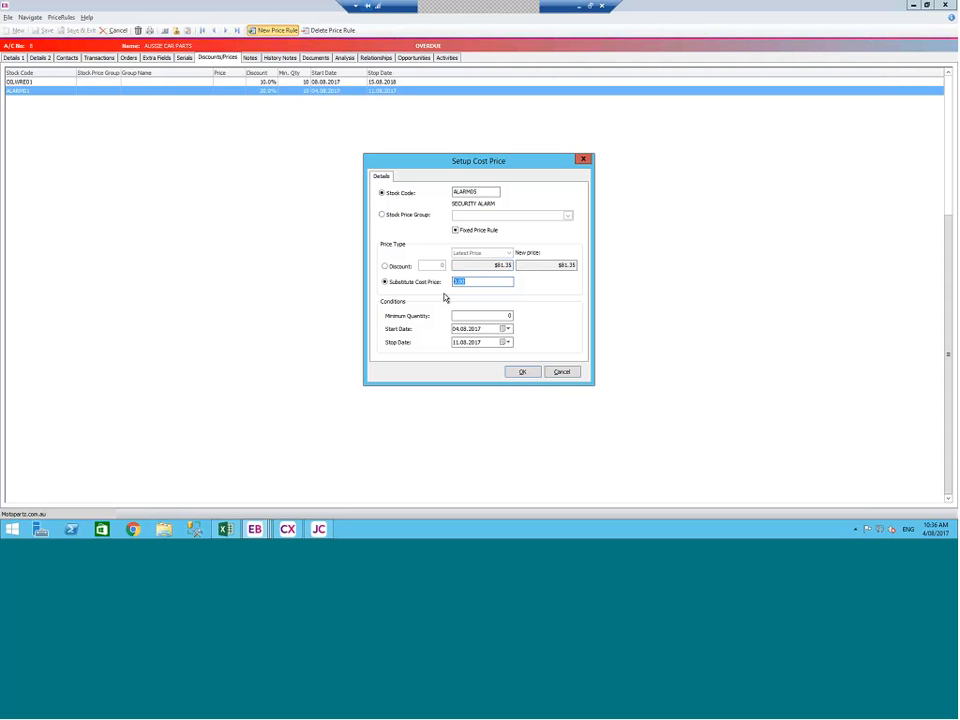
pyautogui.write('7')
pyautogui.press('Tab')
pyautogui.click(456, 231)
pyautogui.click(534, 373)
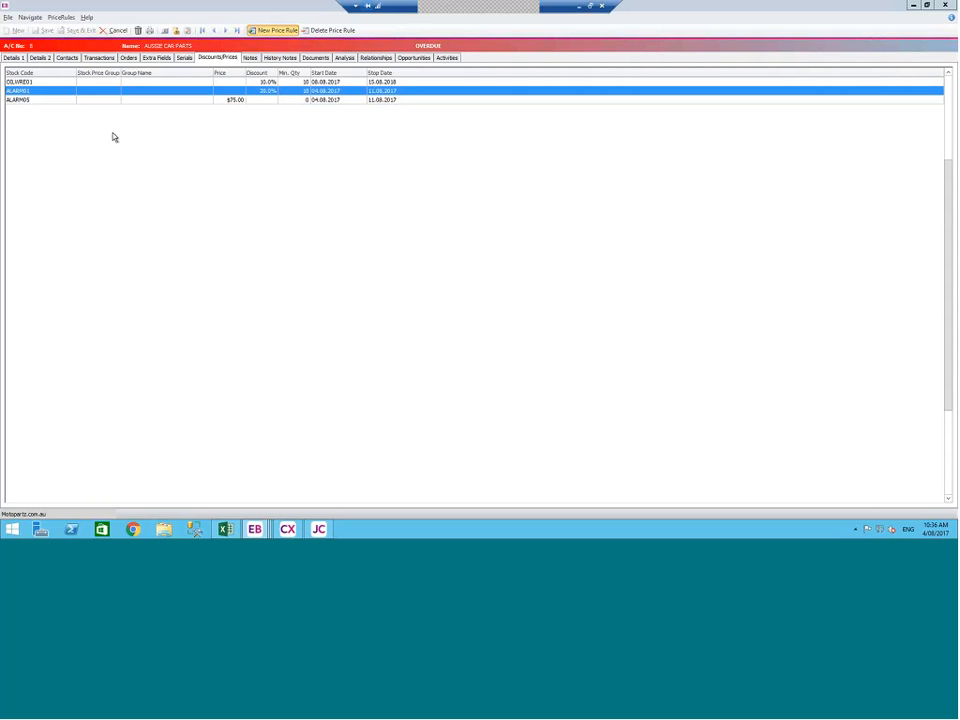
pyautogui.click(42, 100)
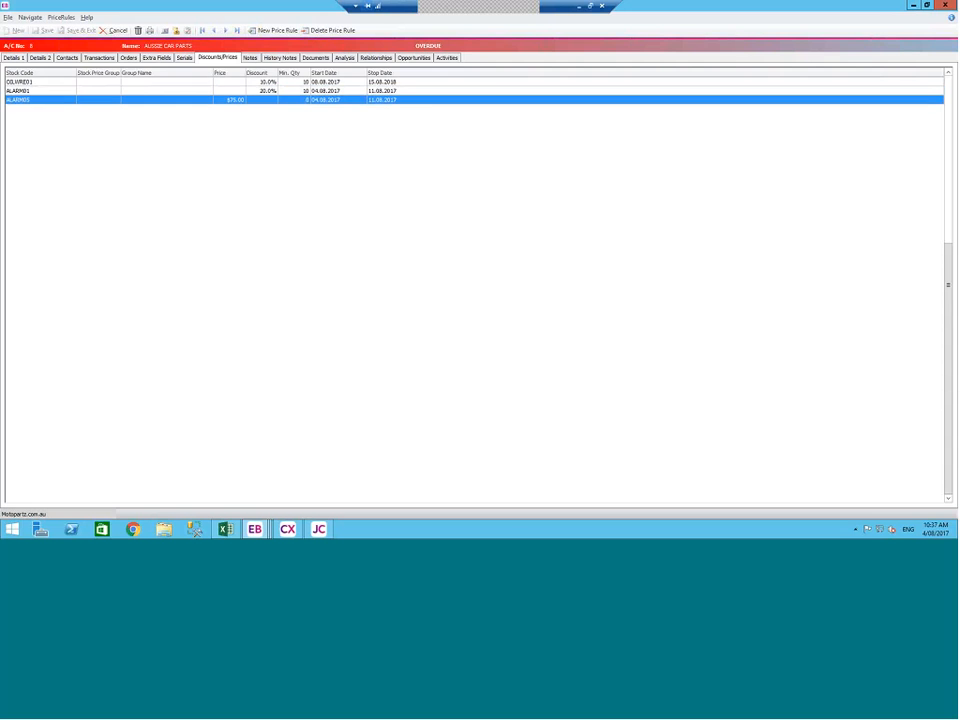
# - Create a new purchase order from the Aussie Car Parts account with stock items ALARM01 and ALARM05 as lines
pyautogui.click(127, 57)
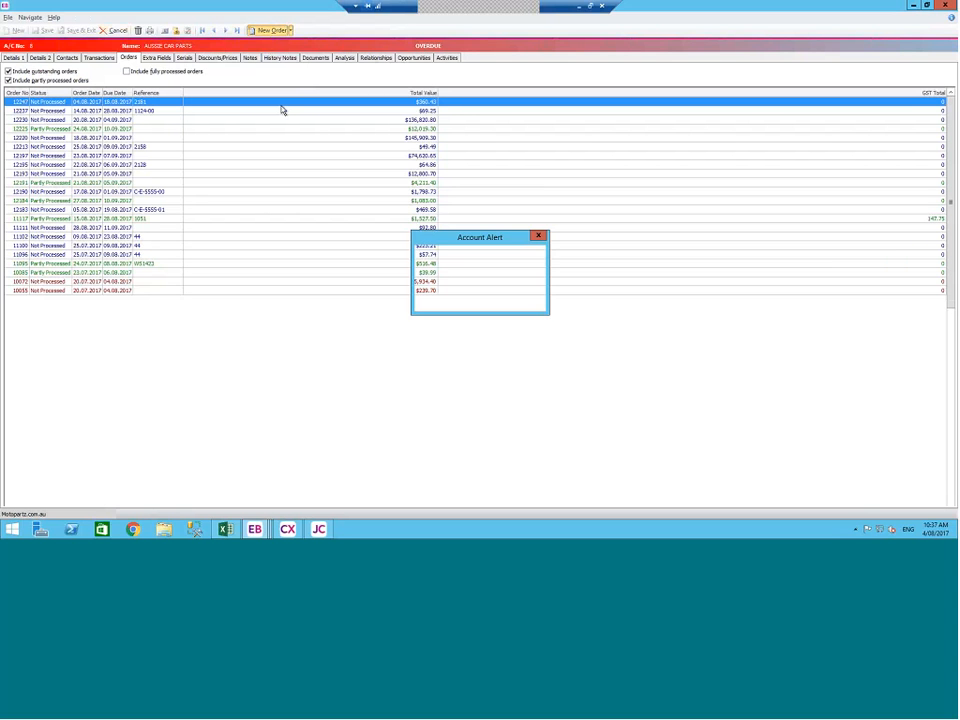
pyautogui.click(516, 300)
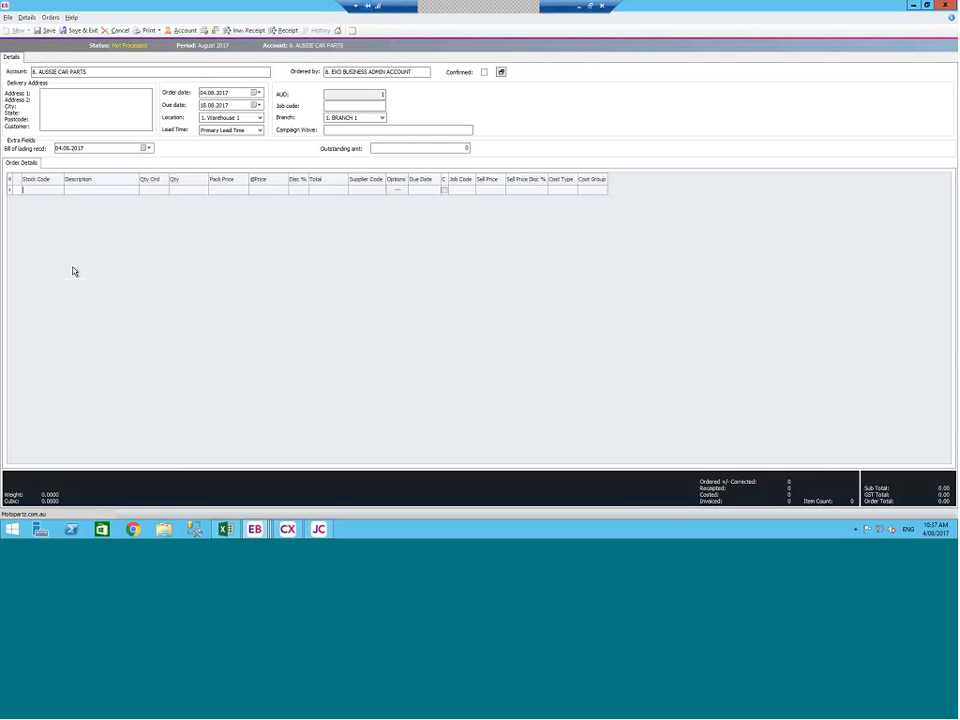
pyautogui.write('secur')
pyautogui.press('Return')
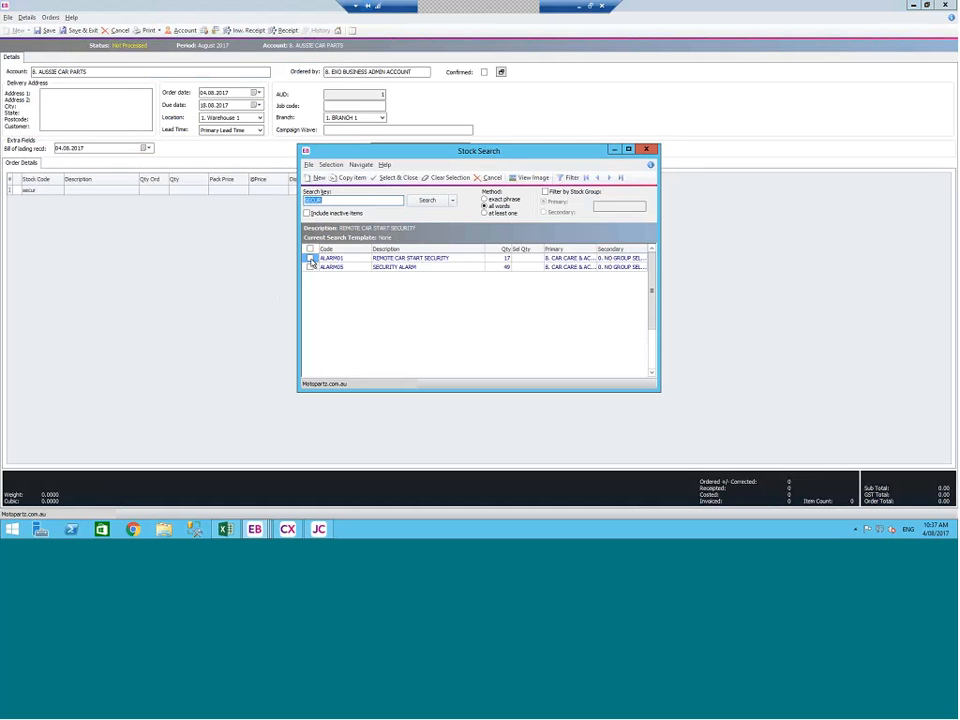
pyautogui.click(310, 259)
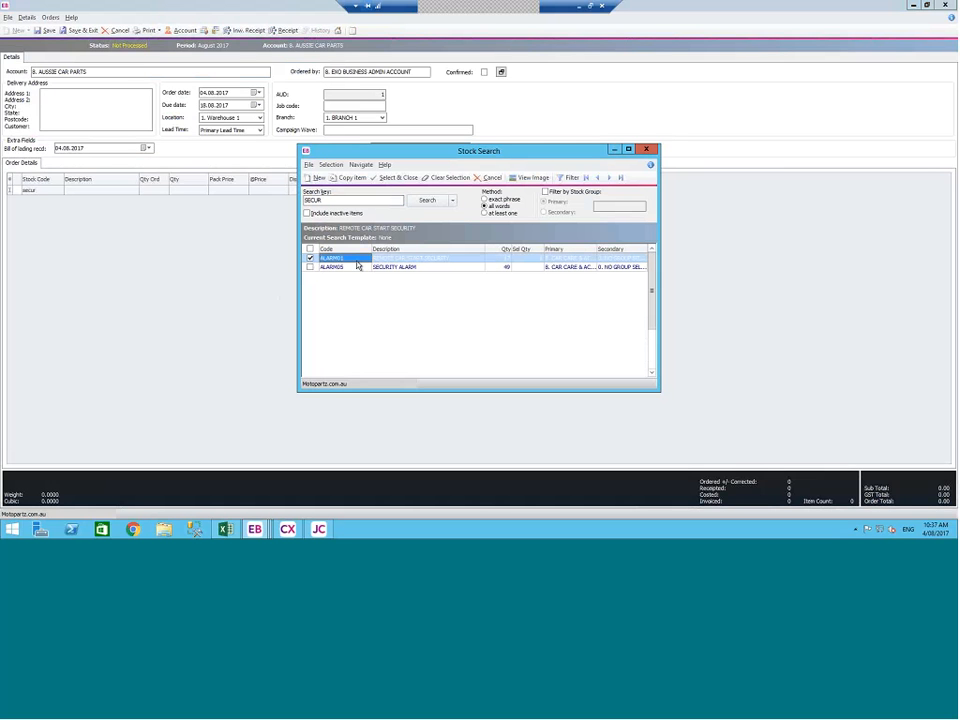
pyautogui.click(357, 265)
pyautogui.click(310, 267)
pyautogui.press('Return')
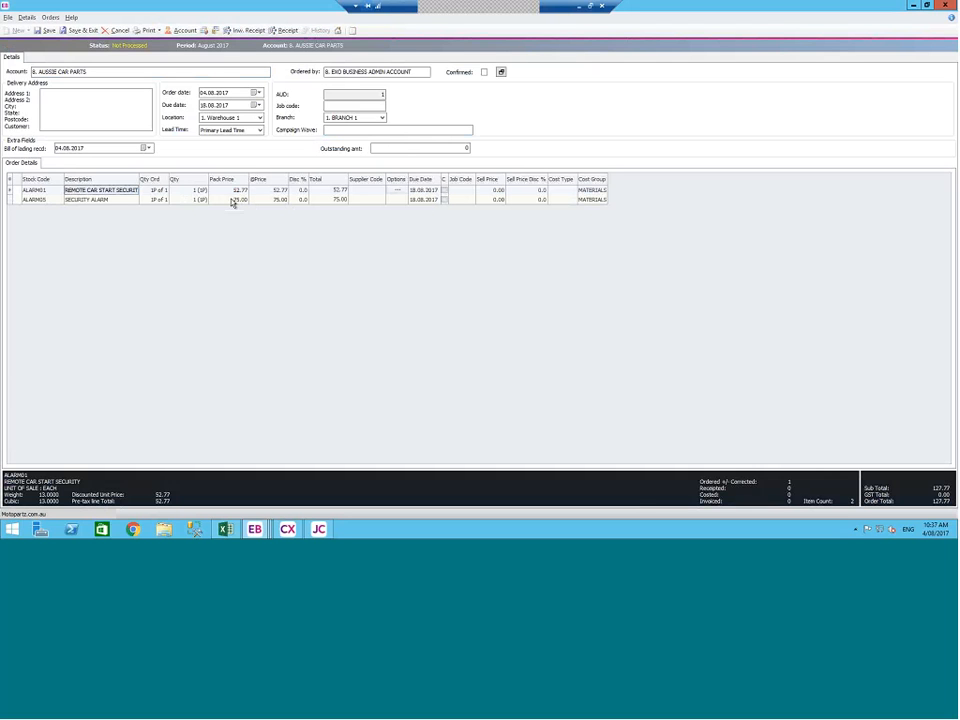
# - Set the ordered quantity to 50 on both the ALARM05 and ALARM01 purchase order lines
pyautogui.click(158, 200)
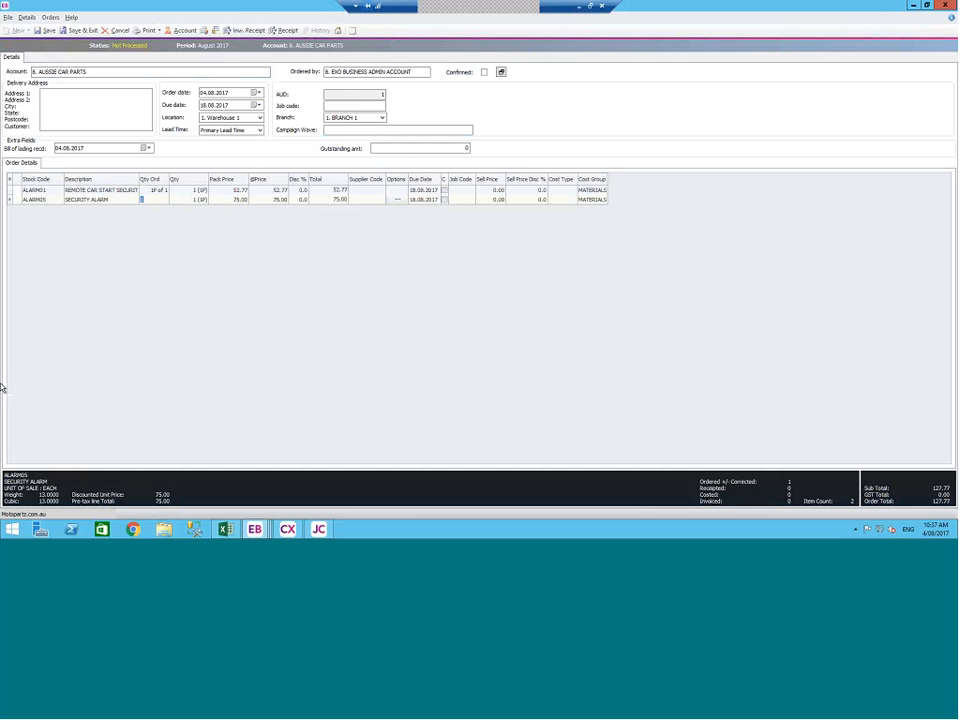
pyautogui.write('50')
pyautogui.press('Return')
pyautogui.press('Up')
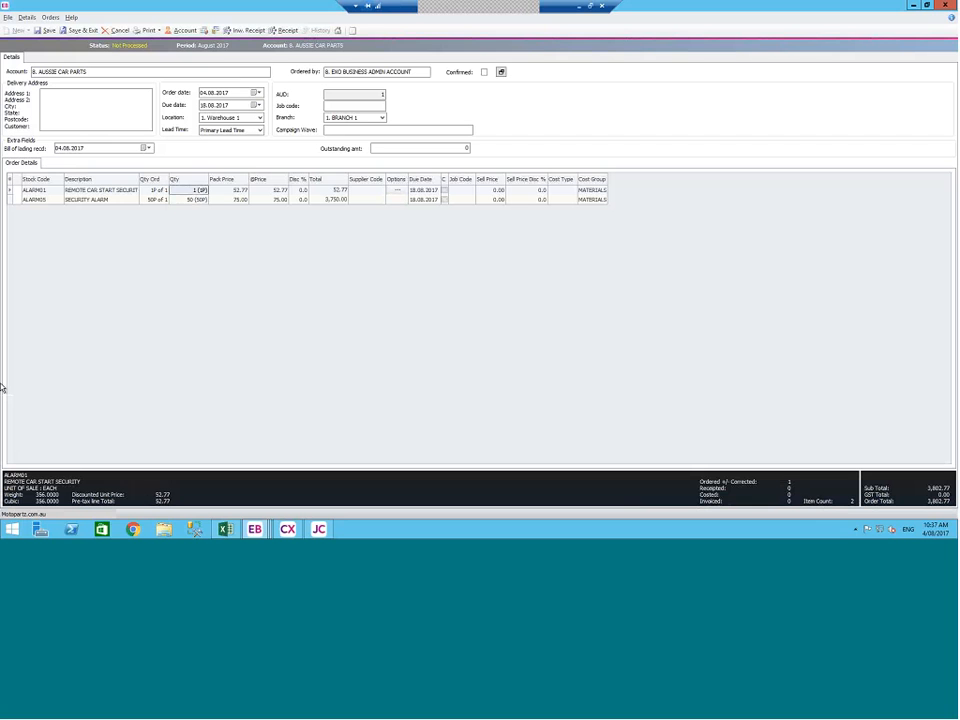
pyautogui.press('Left')
pyautogui.write('50')
pyautogui.press('Return')
pyautogui.press('Down')
pyautogui.press('Up')
pyautogui.press('Right')
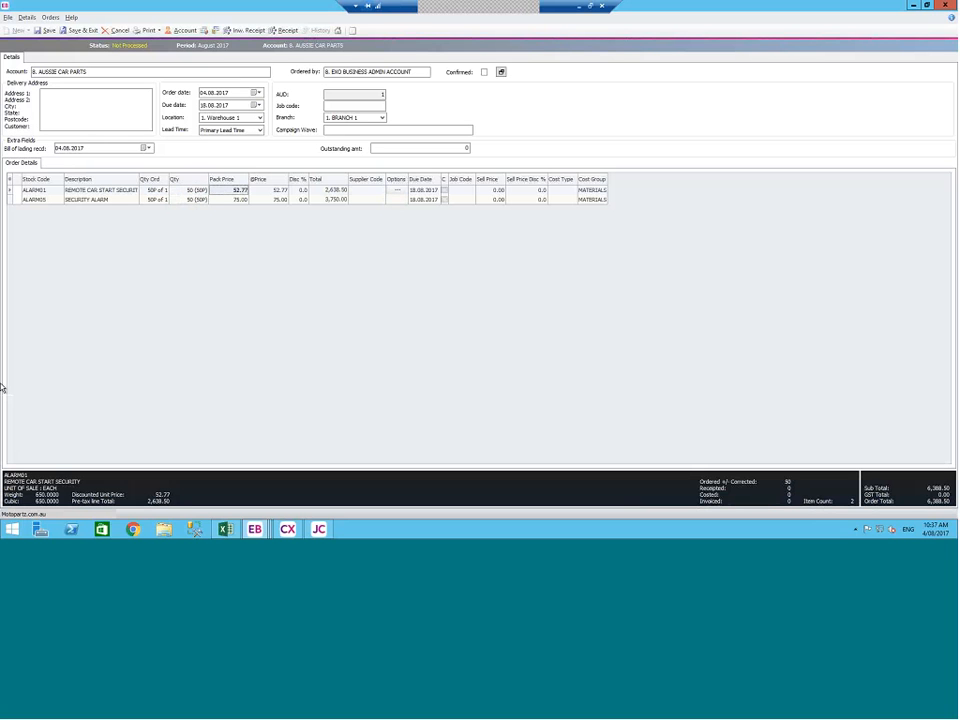
# - Try an ordered quantity of 10 on the ALARM01 line, and return it to 50
pyautogui.press('Left')
pyautogui.press('Left')
pyautogui.press('Right')
pyautogui.press('Down')
pyautogui.press('Up')
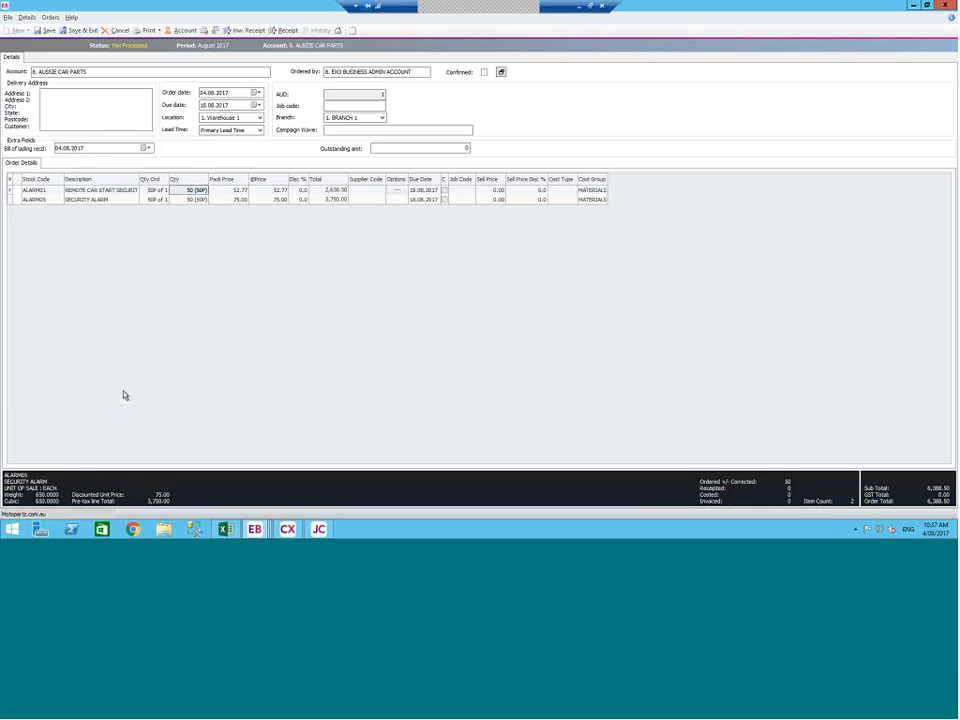
pyautogui.click(150, 190)
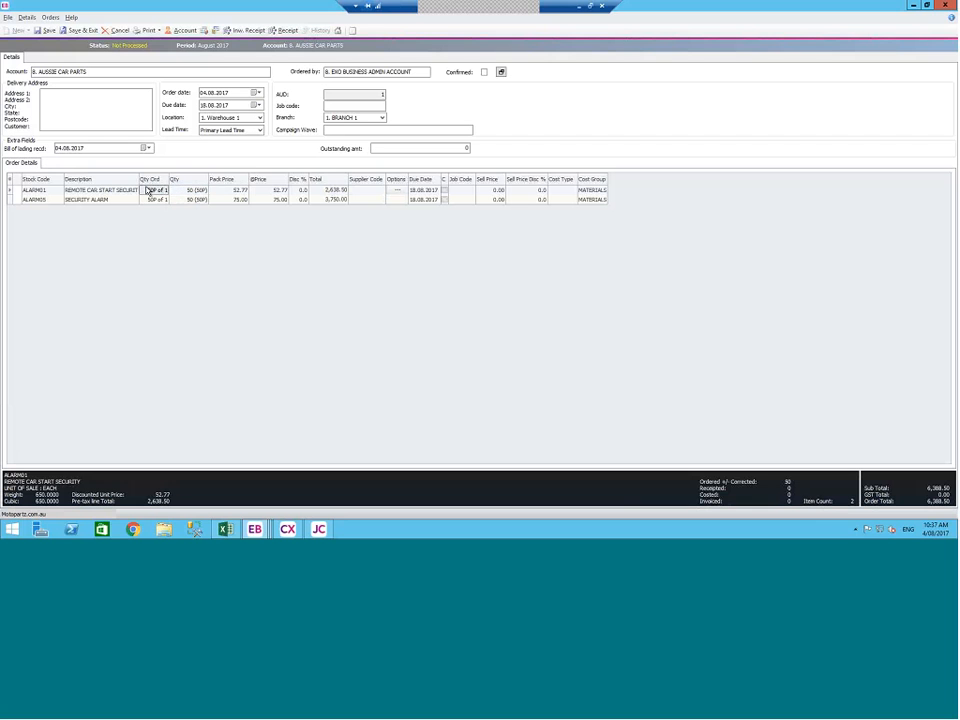
pyautogui.write('20')
pyautogui.press('Tab')
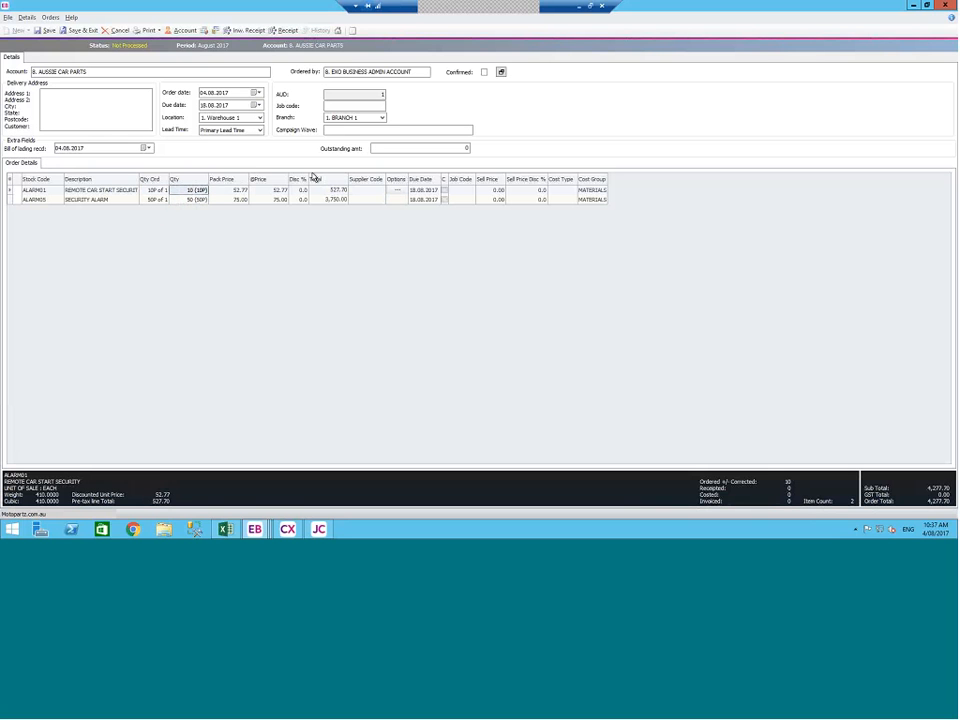
pyautogui.click(152, 190)
pyautogui.write('50')
pyautogui.press('Tab')
# - Save the purchase order with the two alarm lines and dismiss the account alert
pyautogui.click(40, 200)
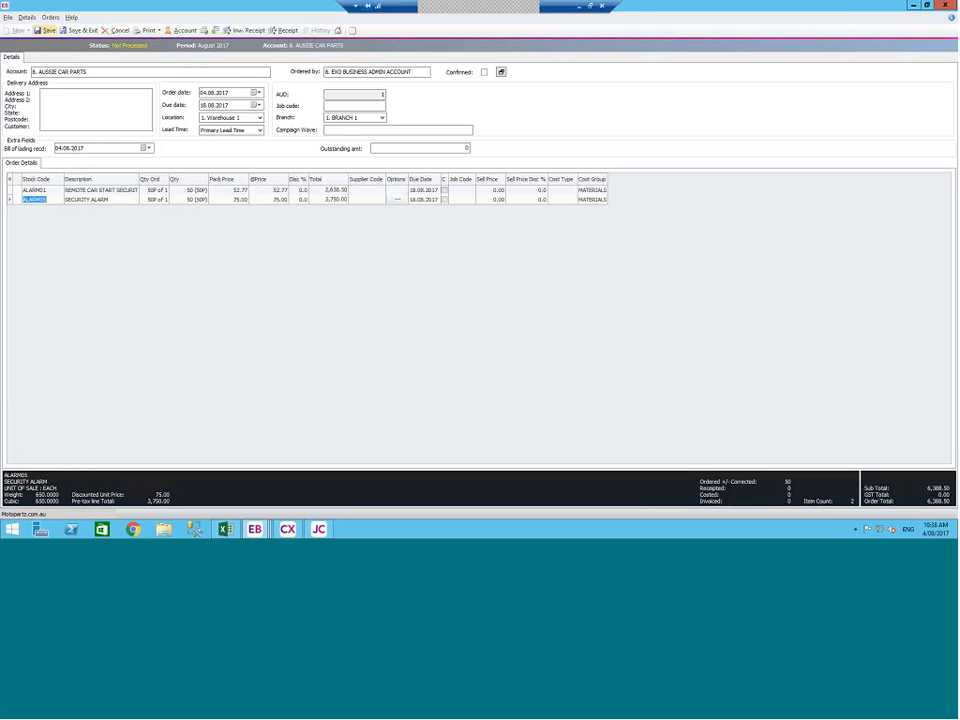
pyautogui.click(44, 30)
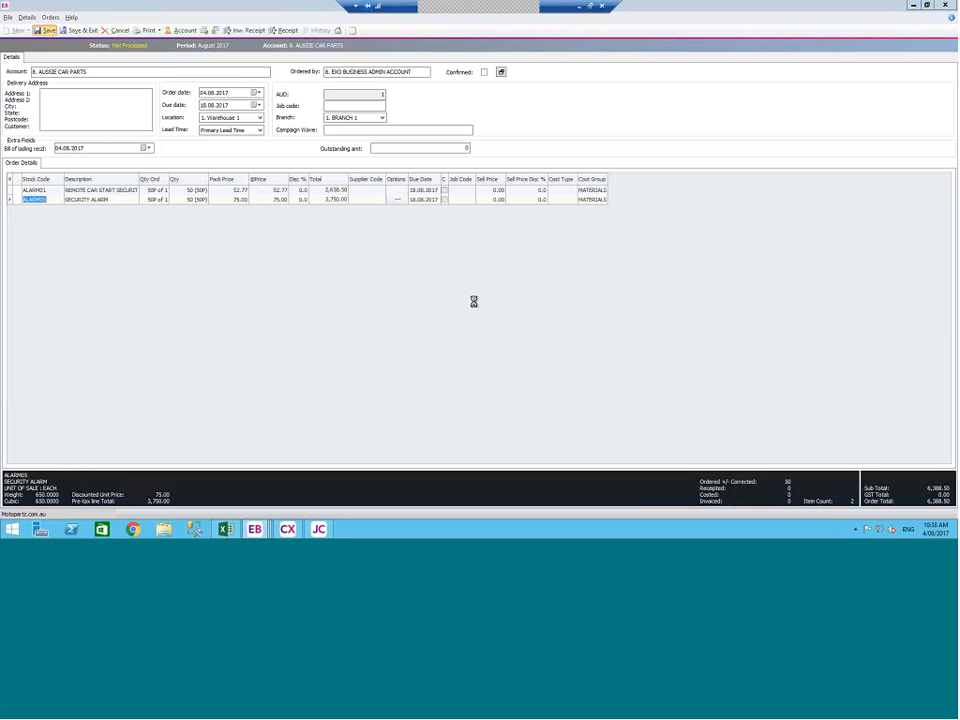
pyautogui.click(519, 300)
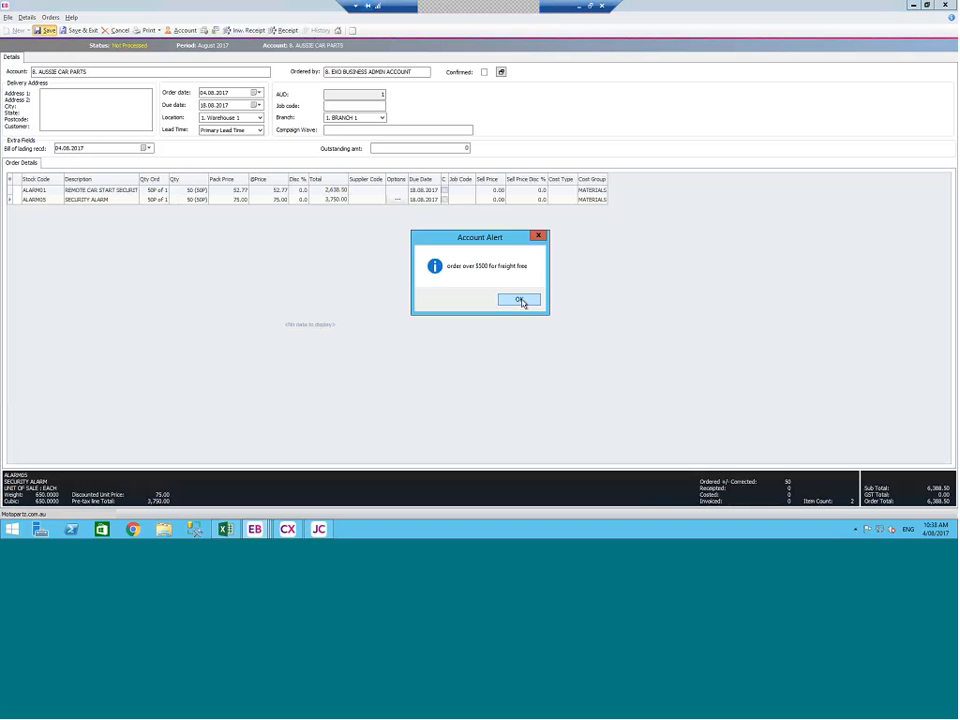
pyautogui.click(529, 304)
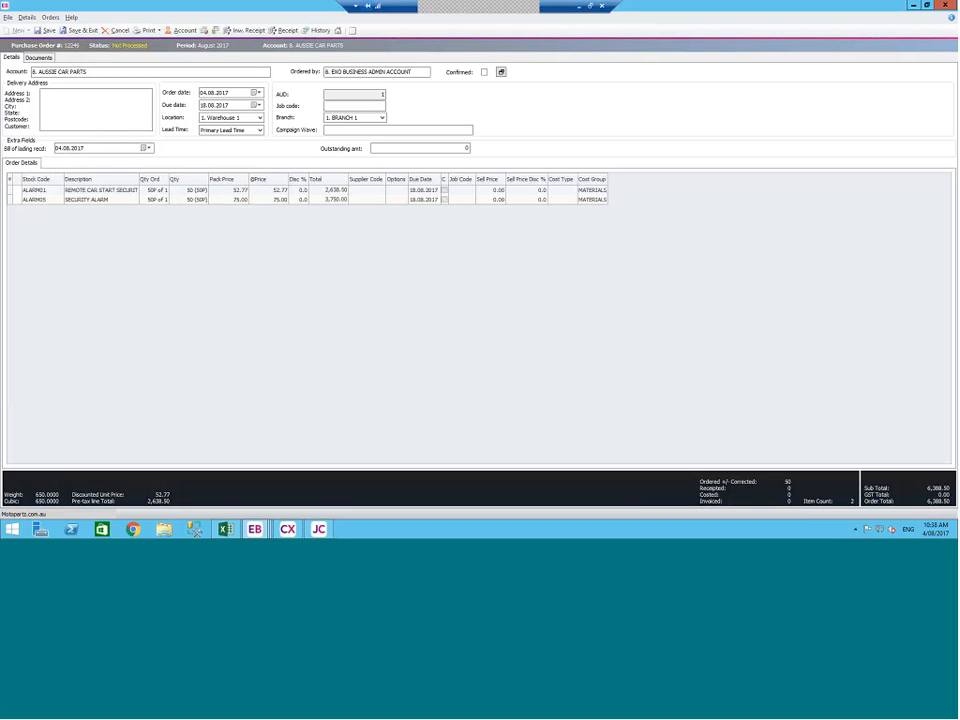
# - Open the supplier account from the order, compare the start and stop dates of its price rules, and return to the order
pyautogui.doubleClick(48, 71)
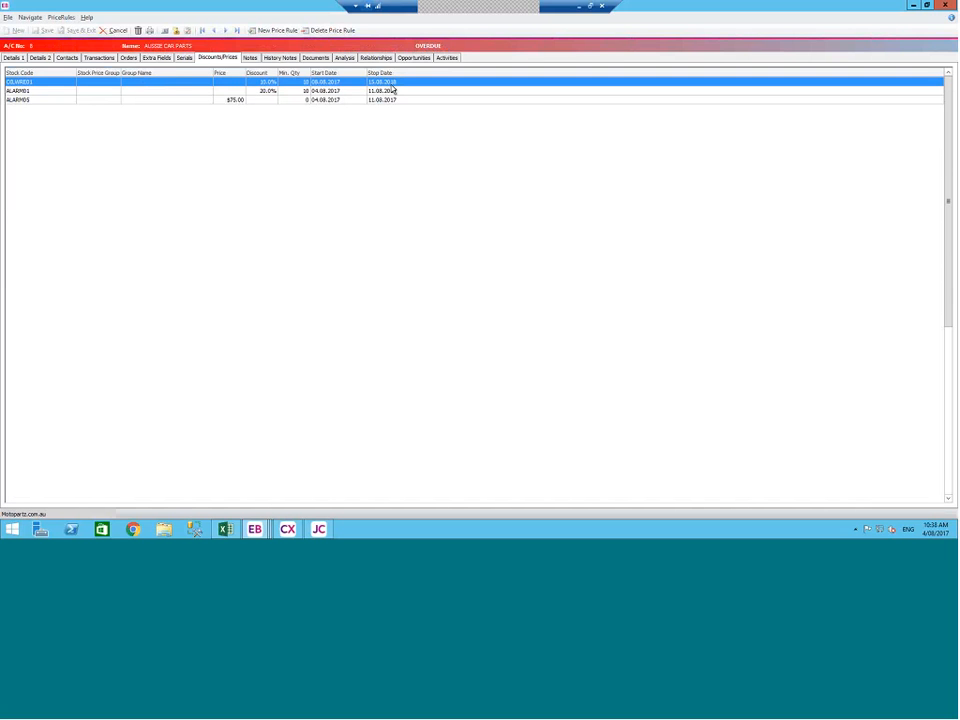
pyautogui.press('Down')
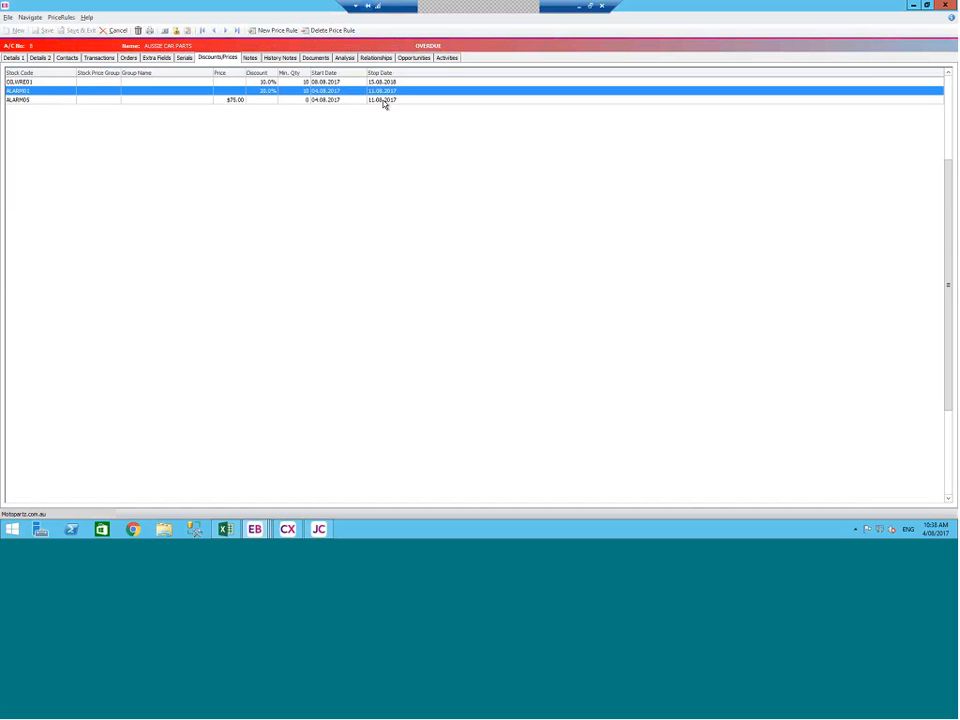
pyautogui.press('Down')
pyautogui.press('Up')
pyautogui.press('Up')
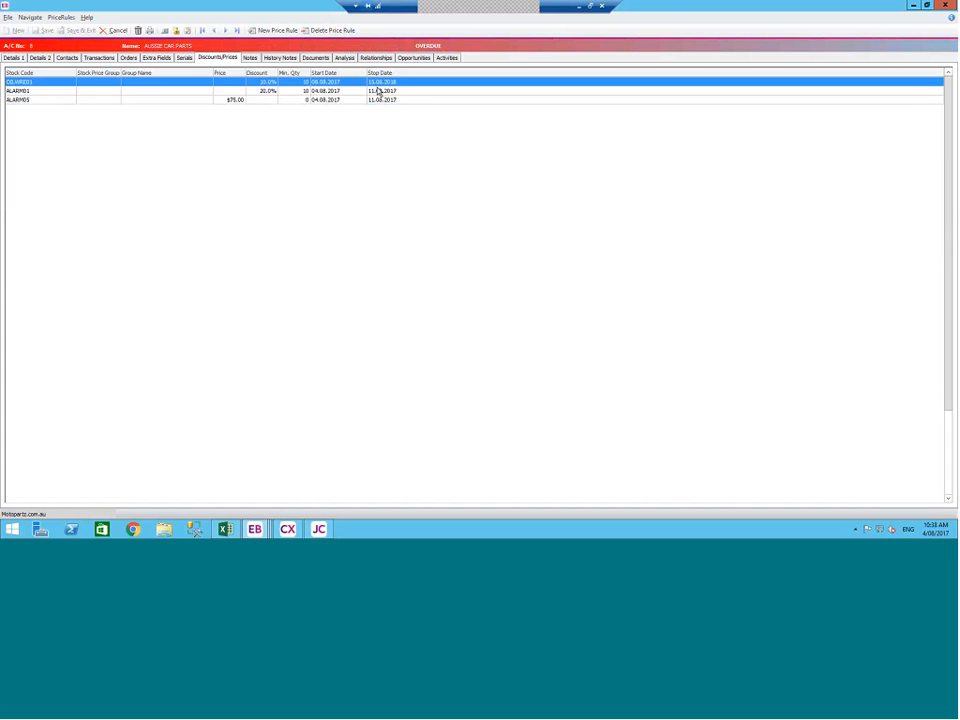
pyautogui.click(342, 92)
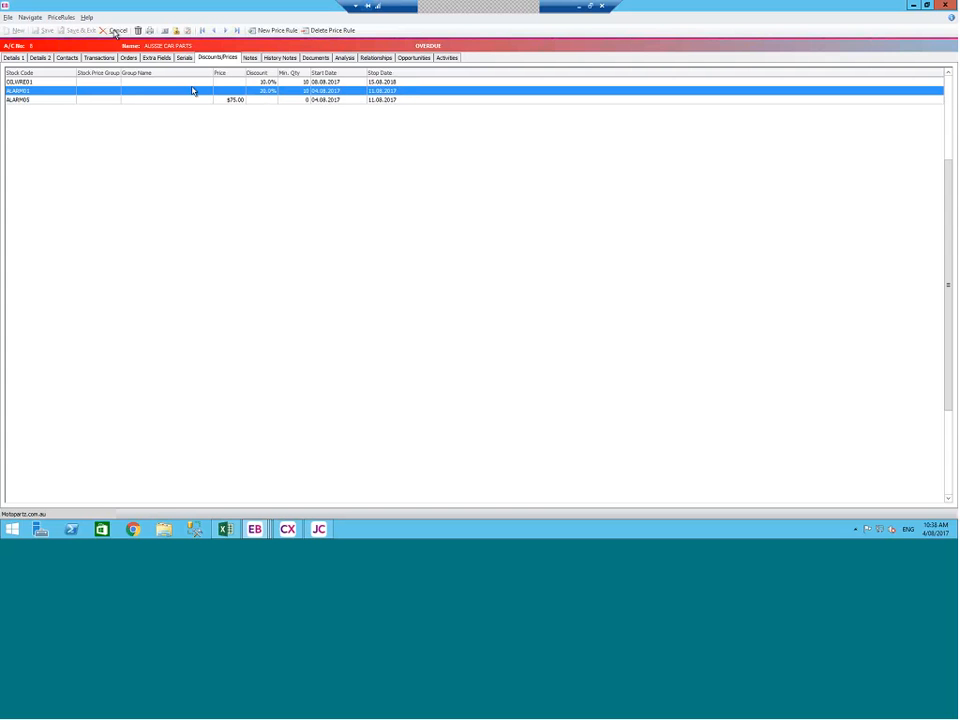
pyautogui.click(115, 31)
# - Save and exit the purchase order without printing it, and close the supplier account and the ALARM01 stock item
pyautogui.click(82, 30)
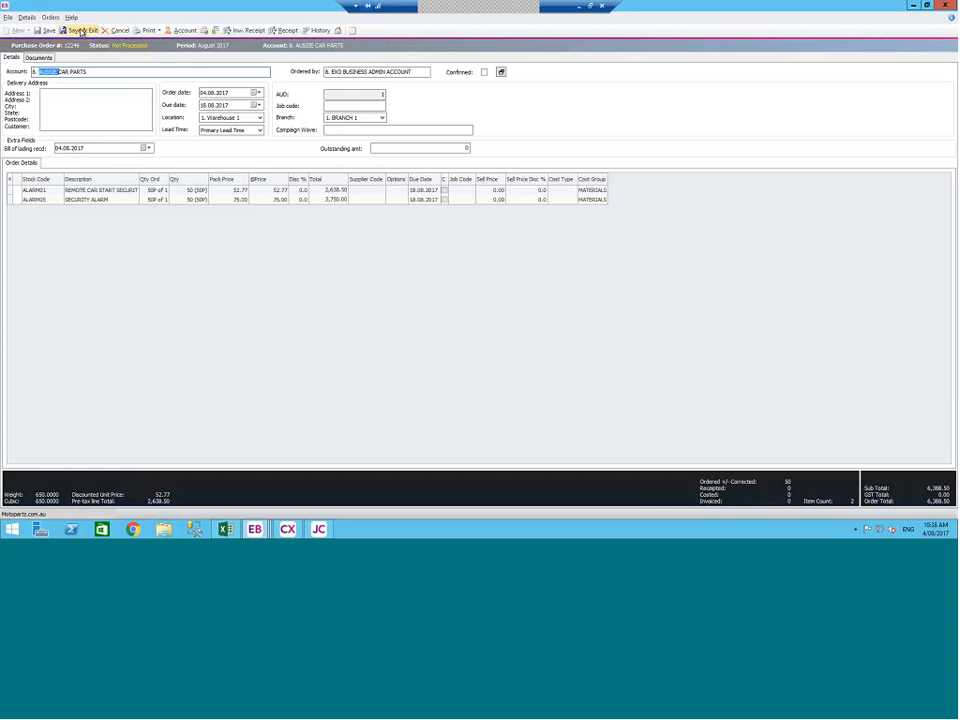
pyautogui.click(461, 301)
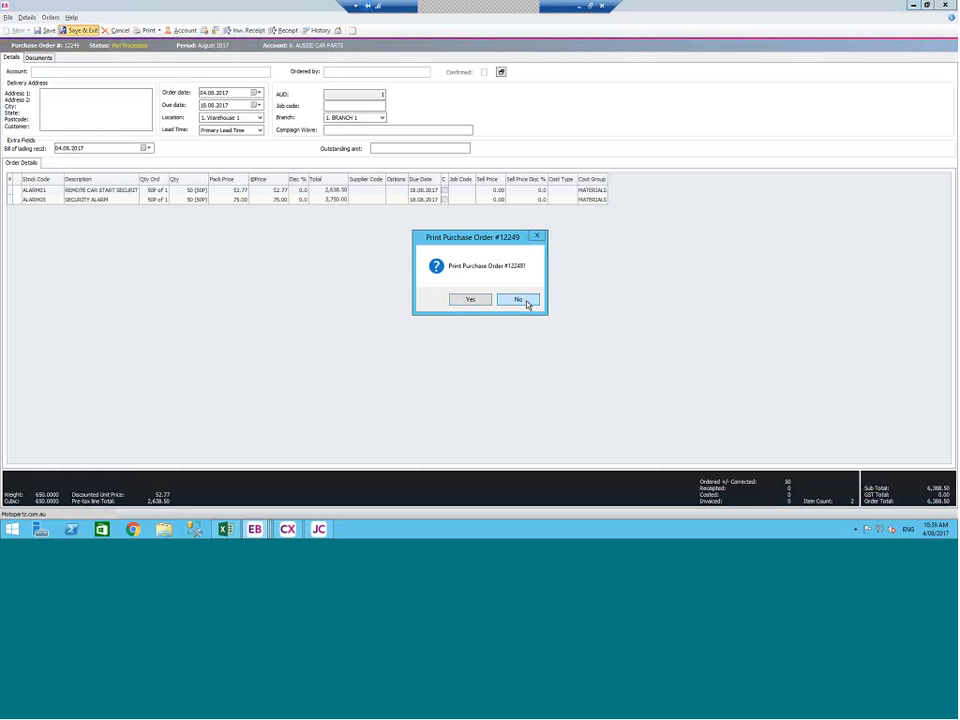
pyautogui.click(519, 300)
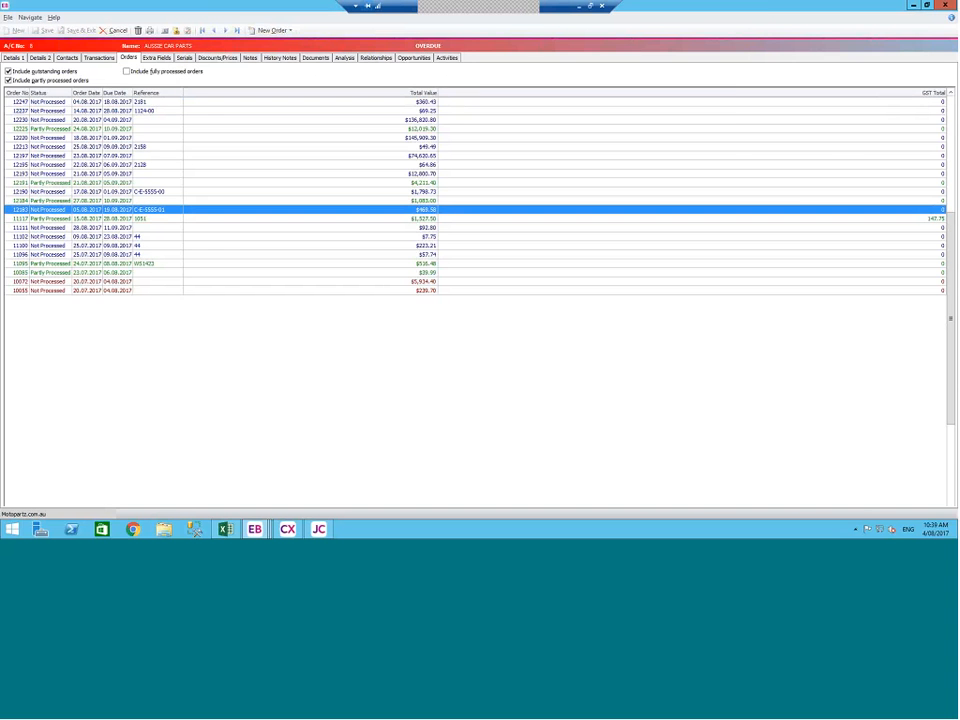
pyautogui.click(945, 5)
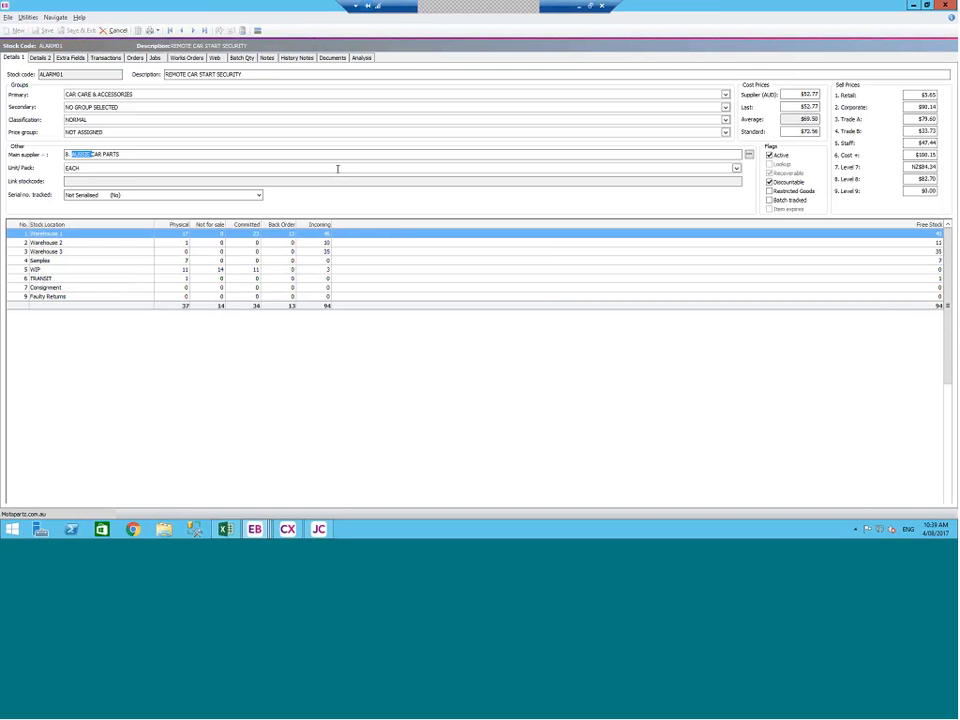
pyautogui.click(945, 5)
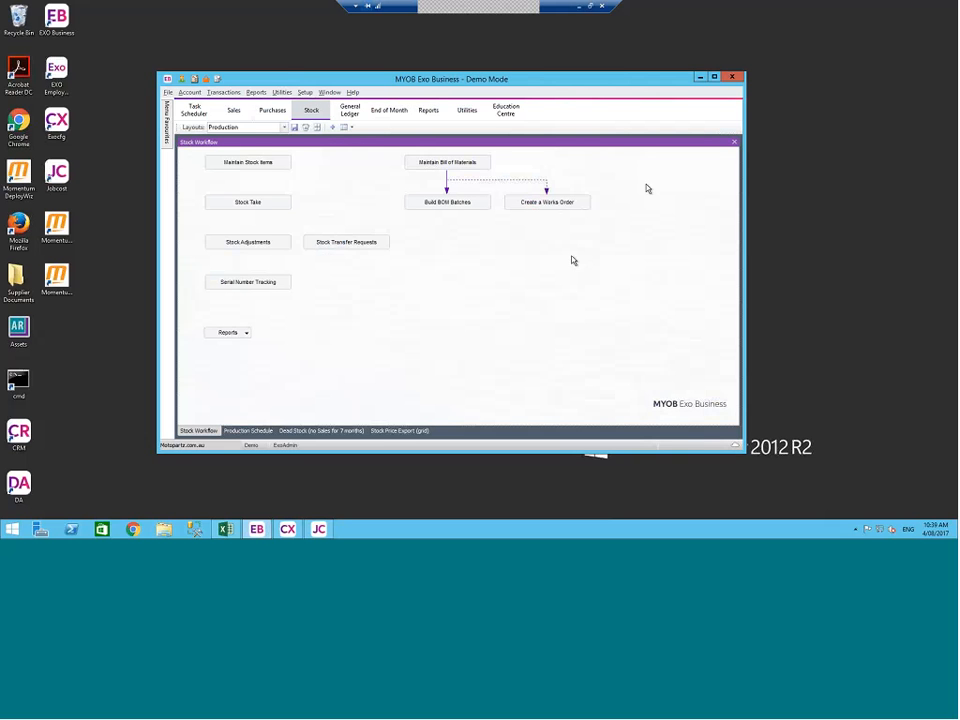
# - Switch from the remote Exo session to the PowerPoint slide show and advance past the Agenda slide
pyautogui.click(580, 7)
pyautogui.moveTo(380, 527)
pyautogui.click(360, 503)
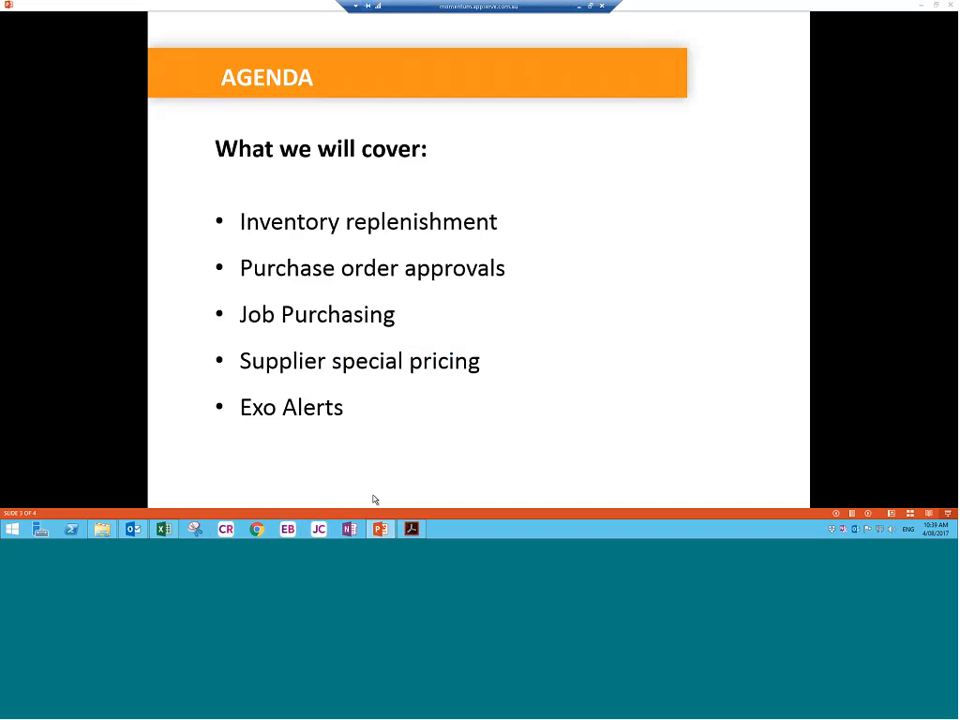
pyautogui.click(592, 311)
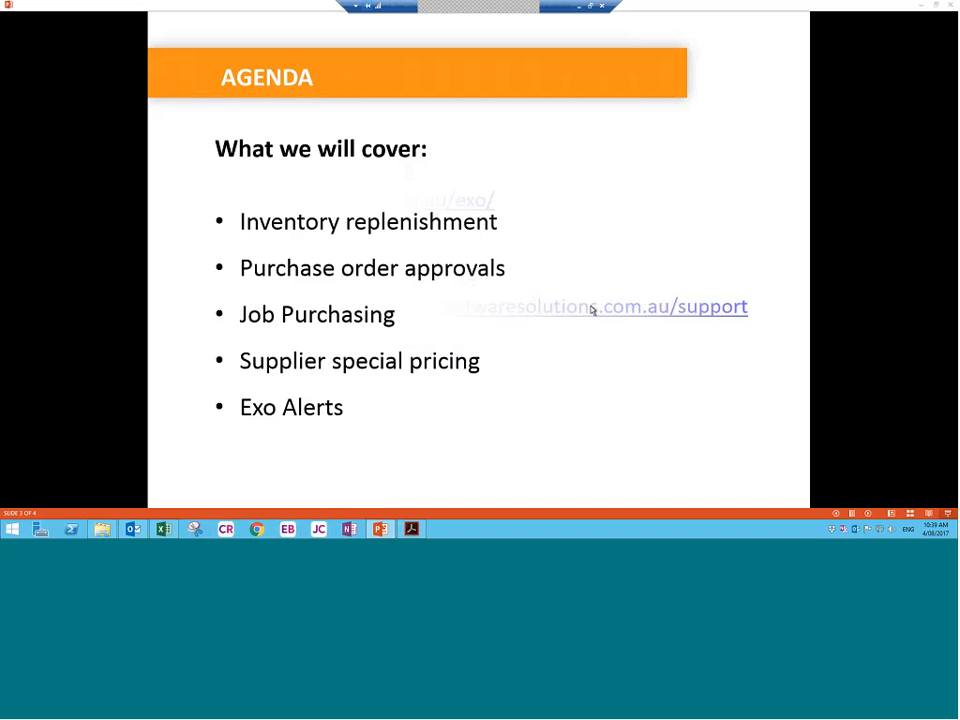